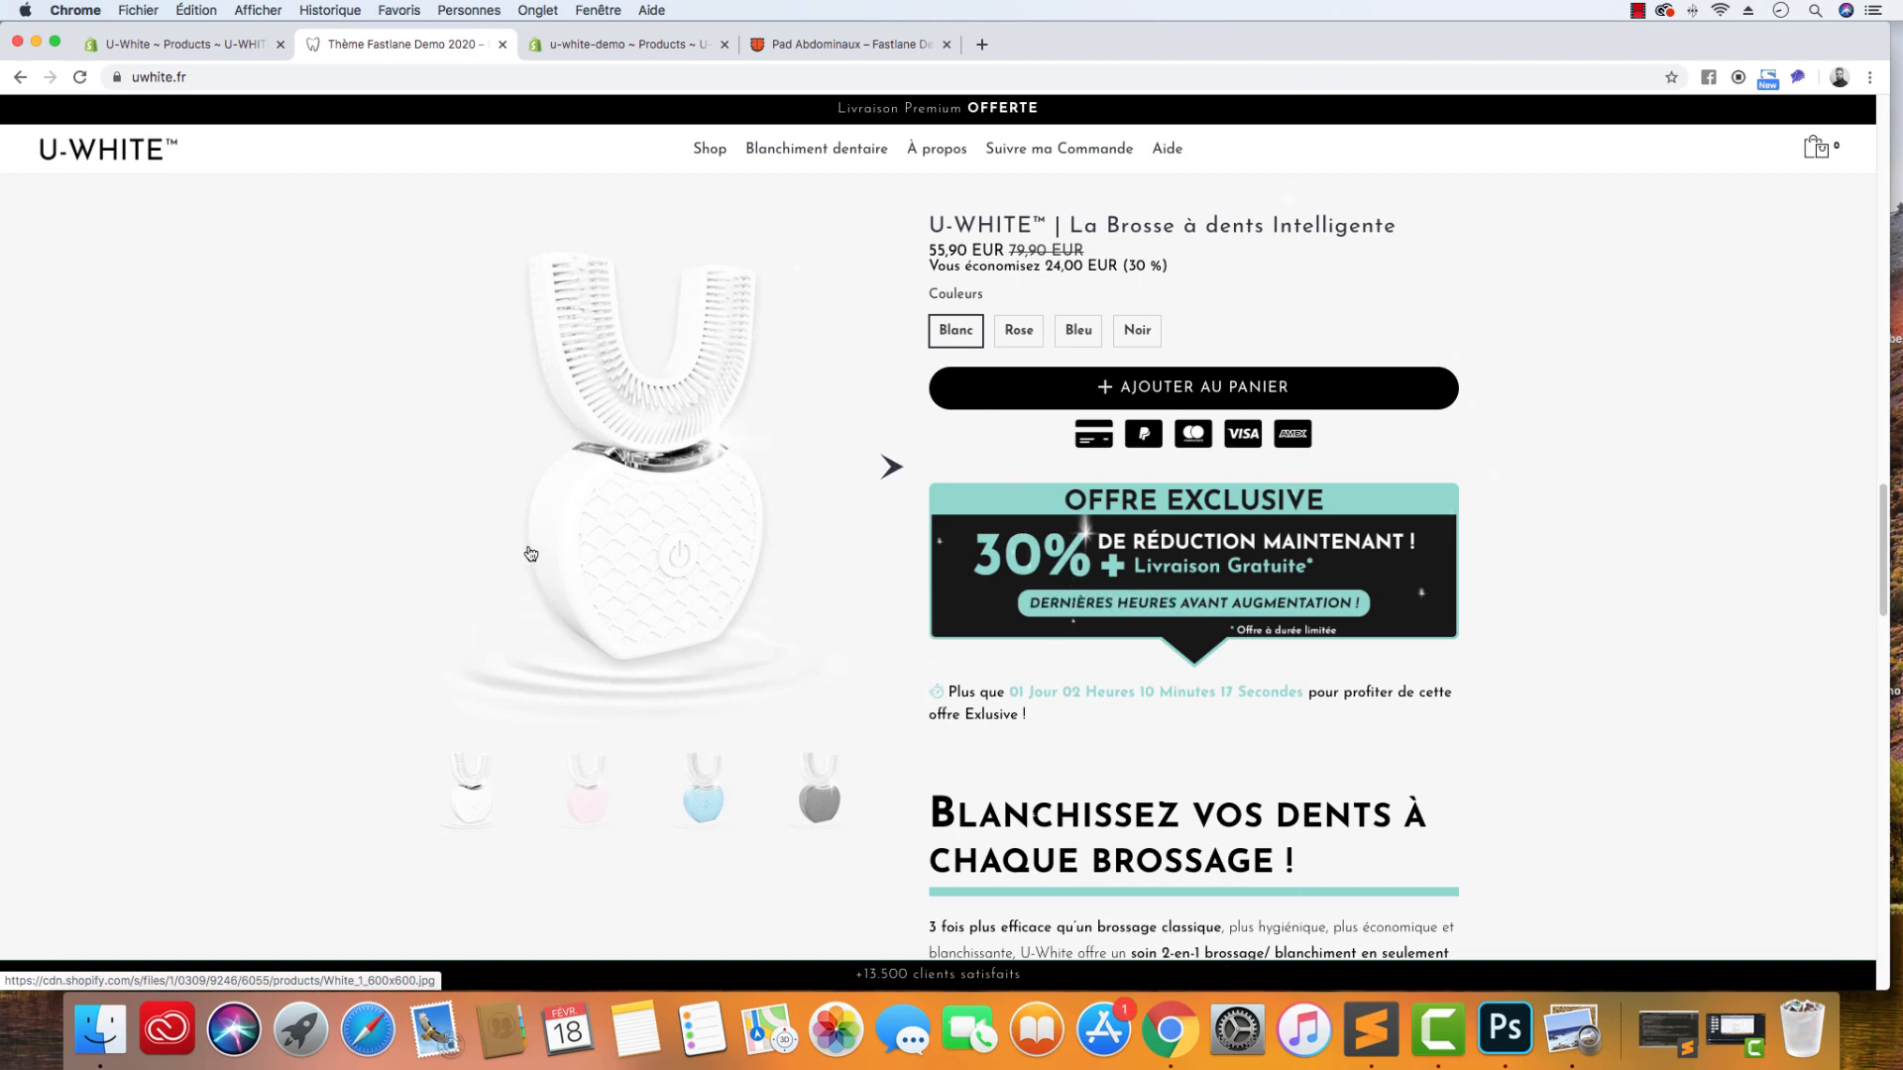
# Compare the UMINEO Pad Abdos product page with the featured product section on the U-White home page.
pyautogui.click(837, 43)
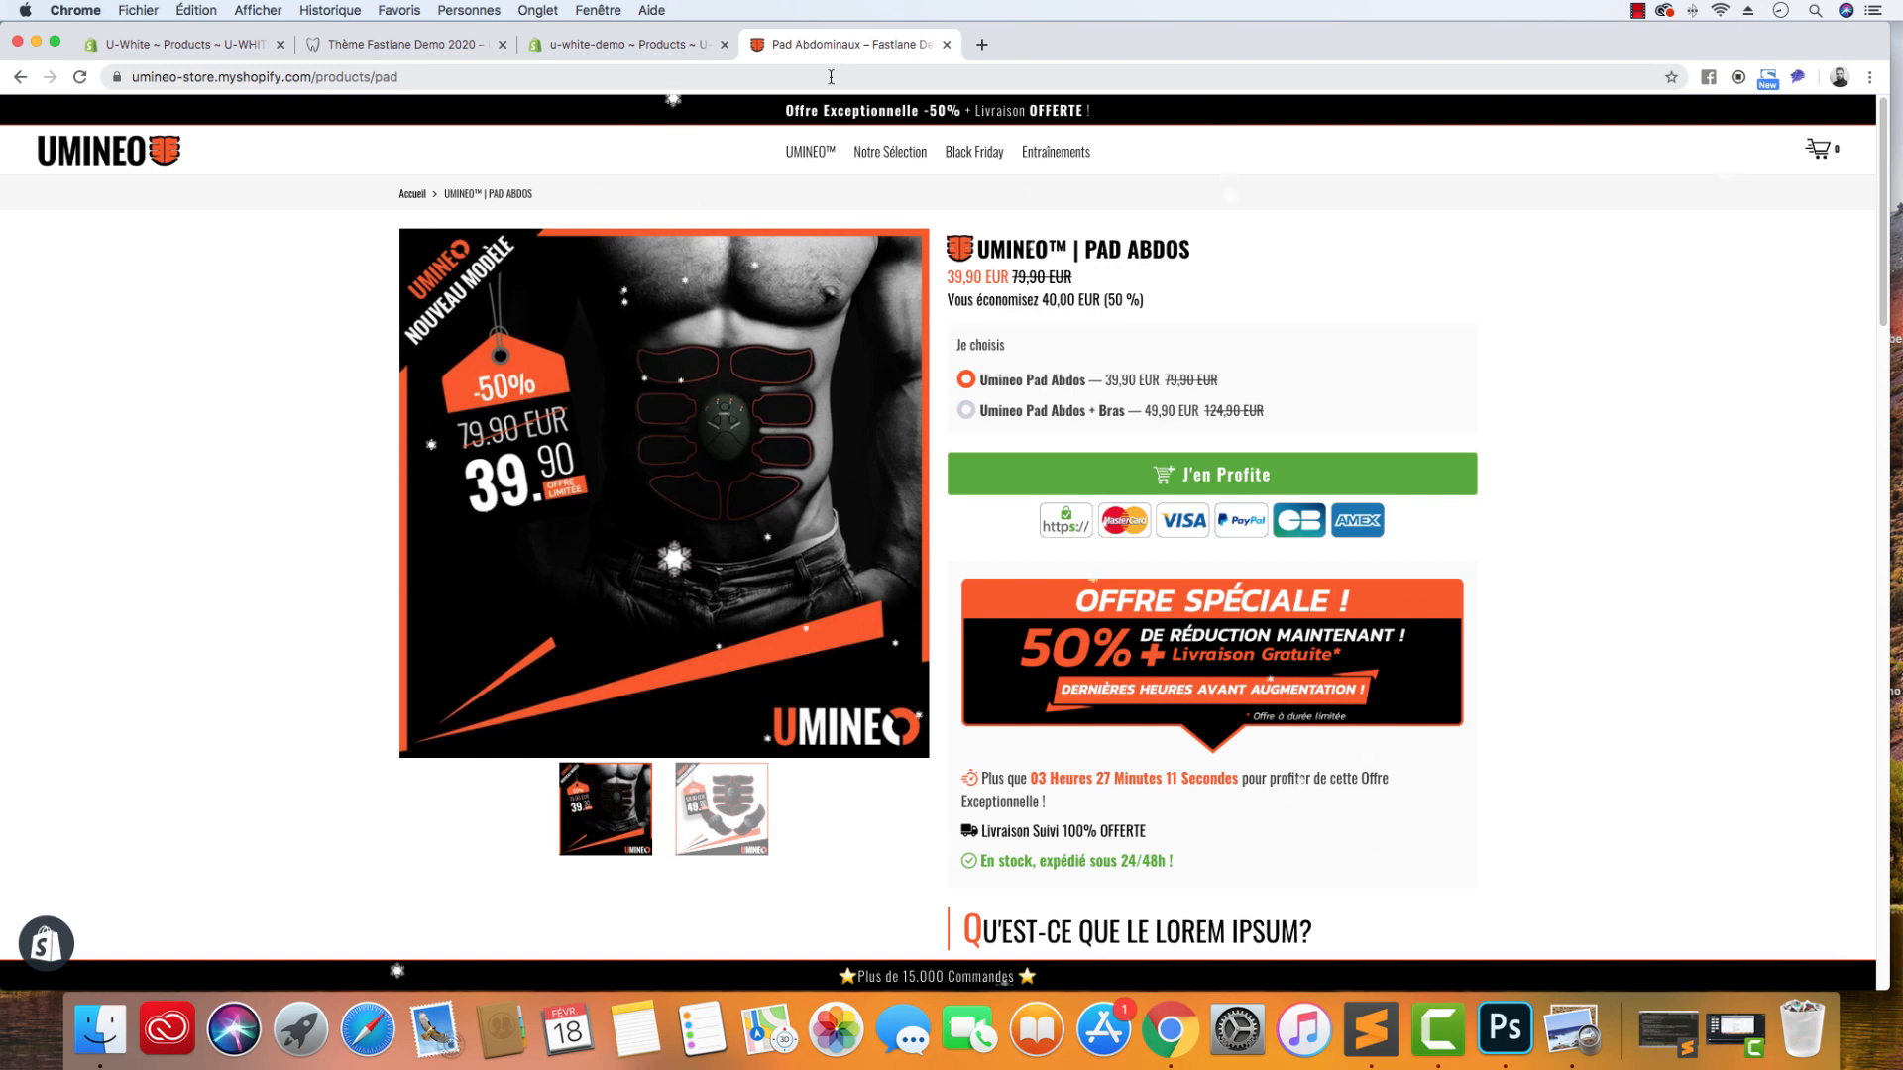
pyautogui.click(445, 45)
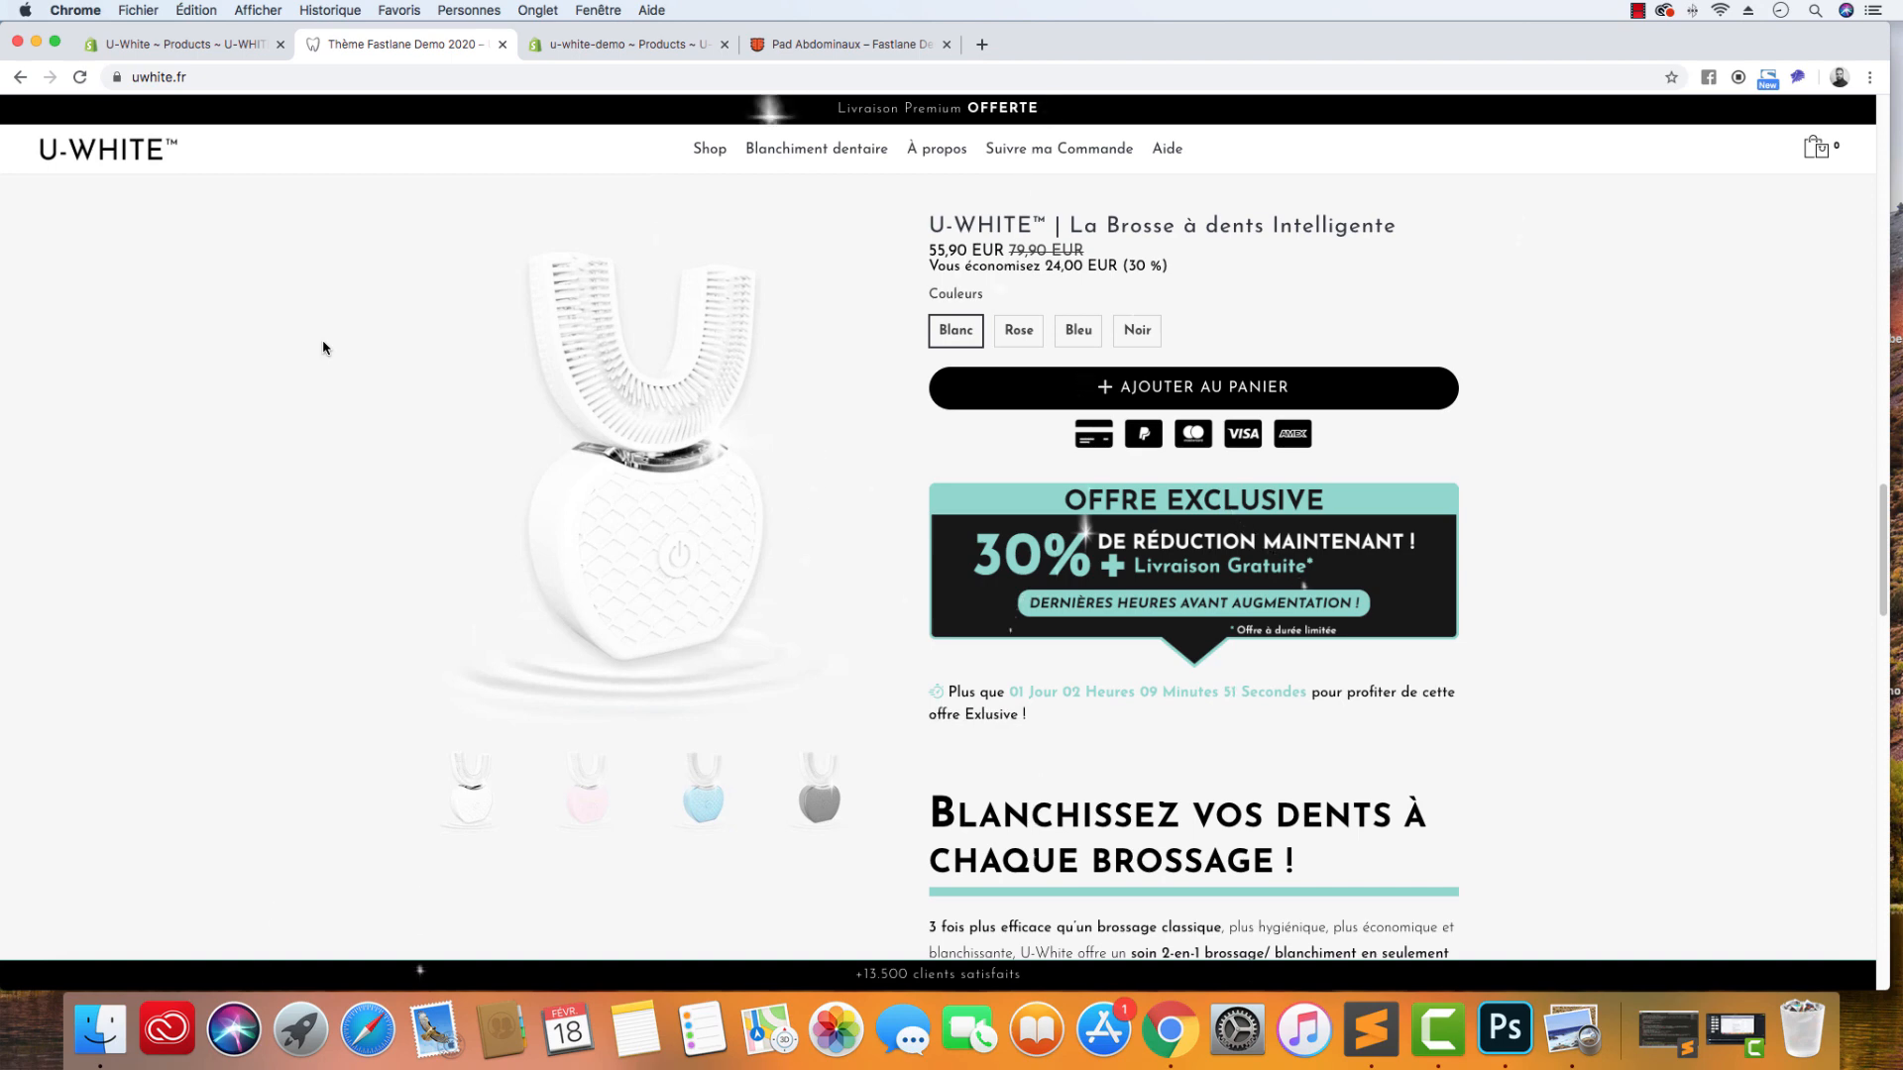
pyautogui.scroll(1, 332, 381)
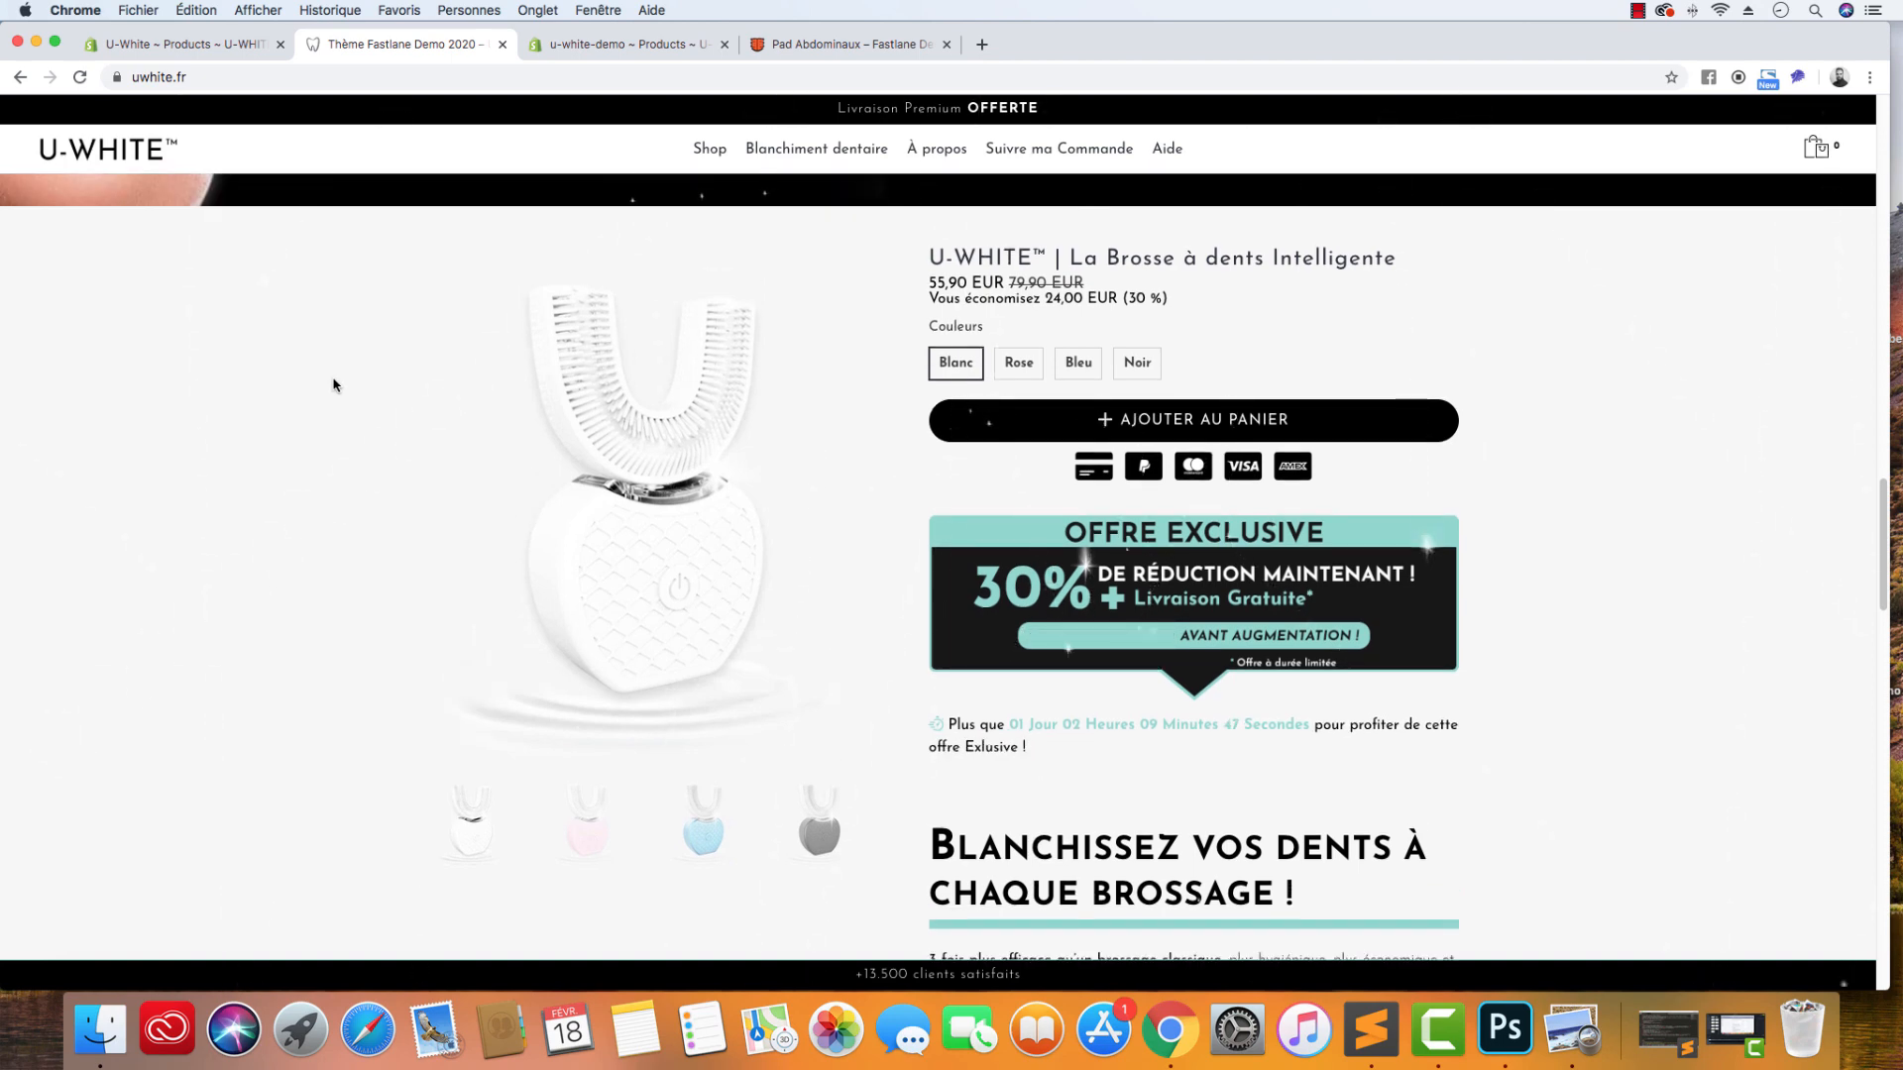
pyautogui.scroll(5, 327, 396)
pyautogui.scroll(-10, 268, 532)
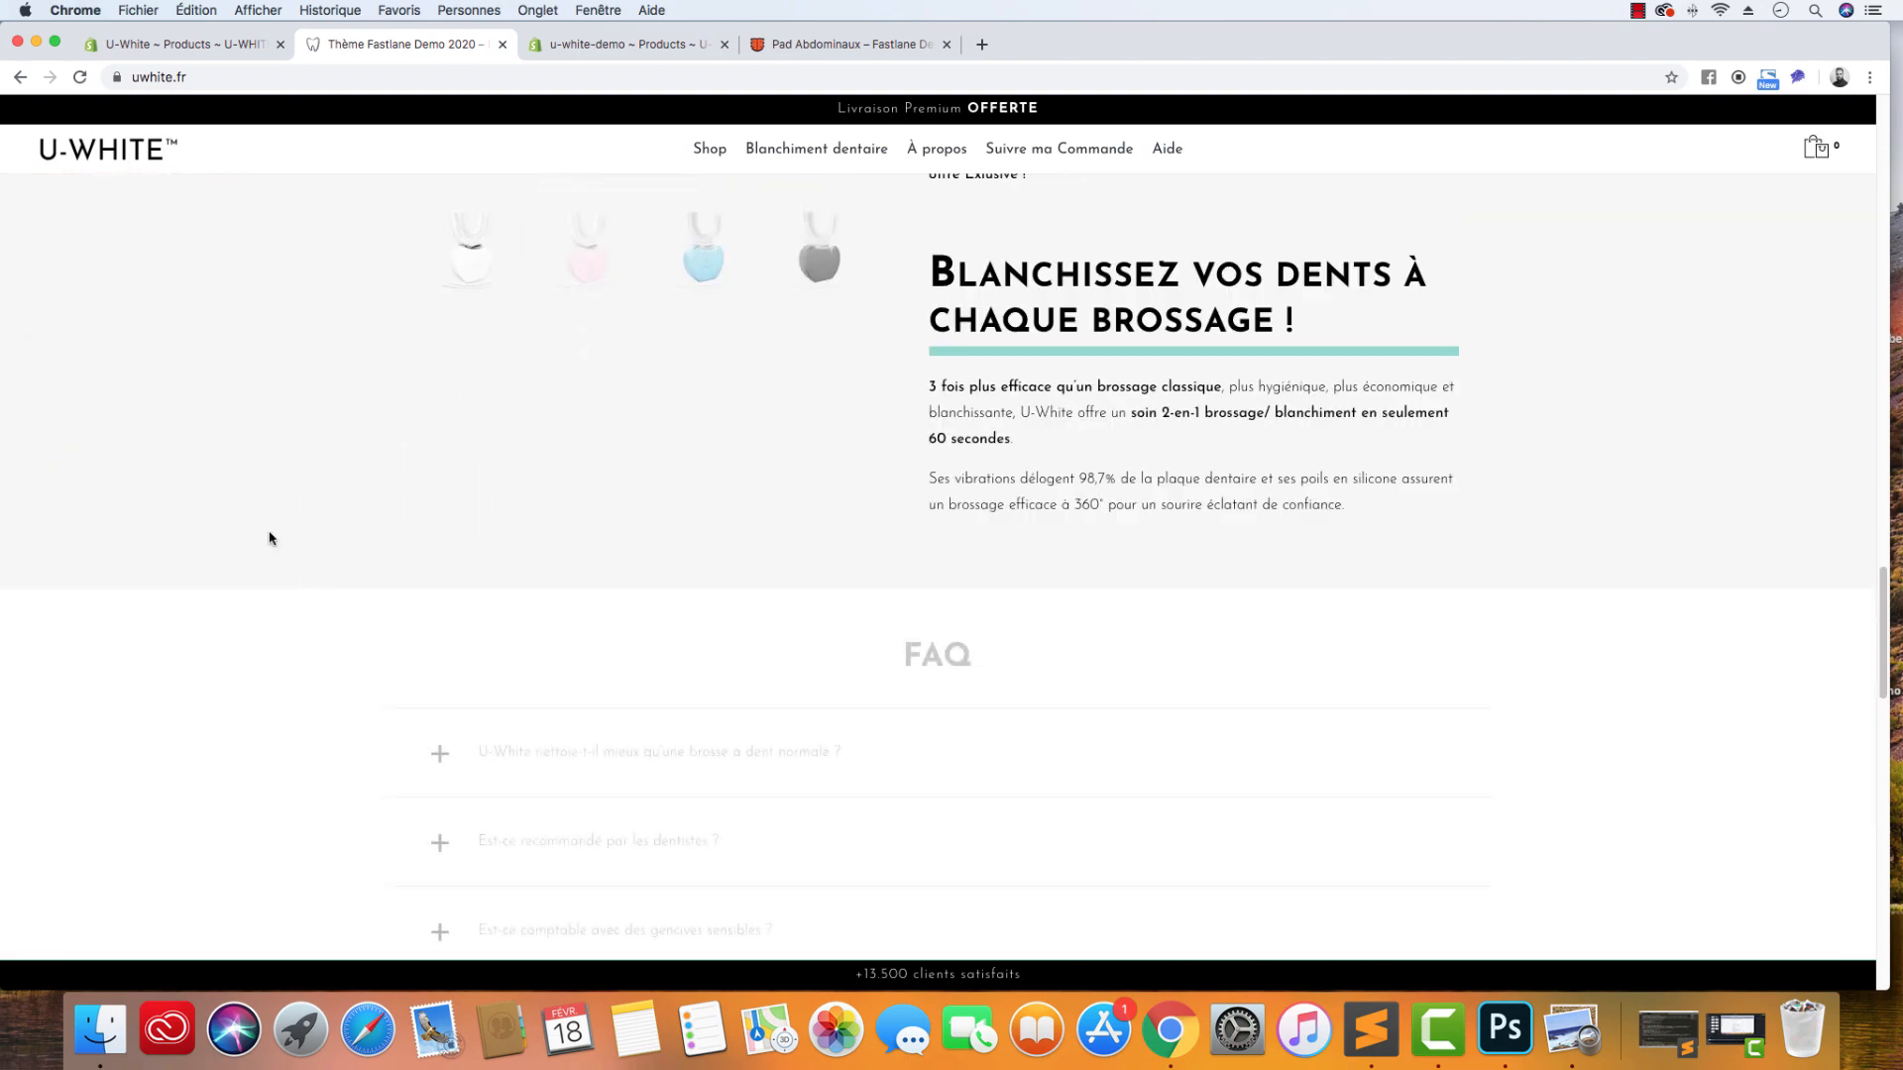
pyautogui.scroll(7, 268, 533)
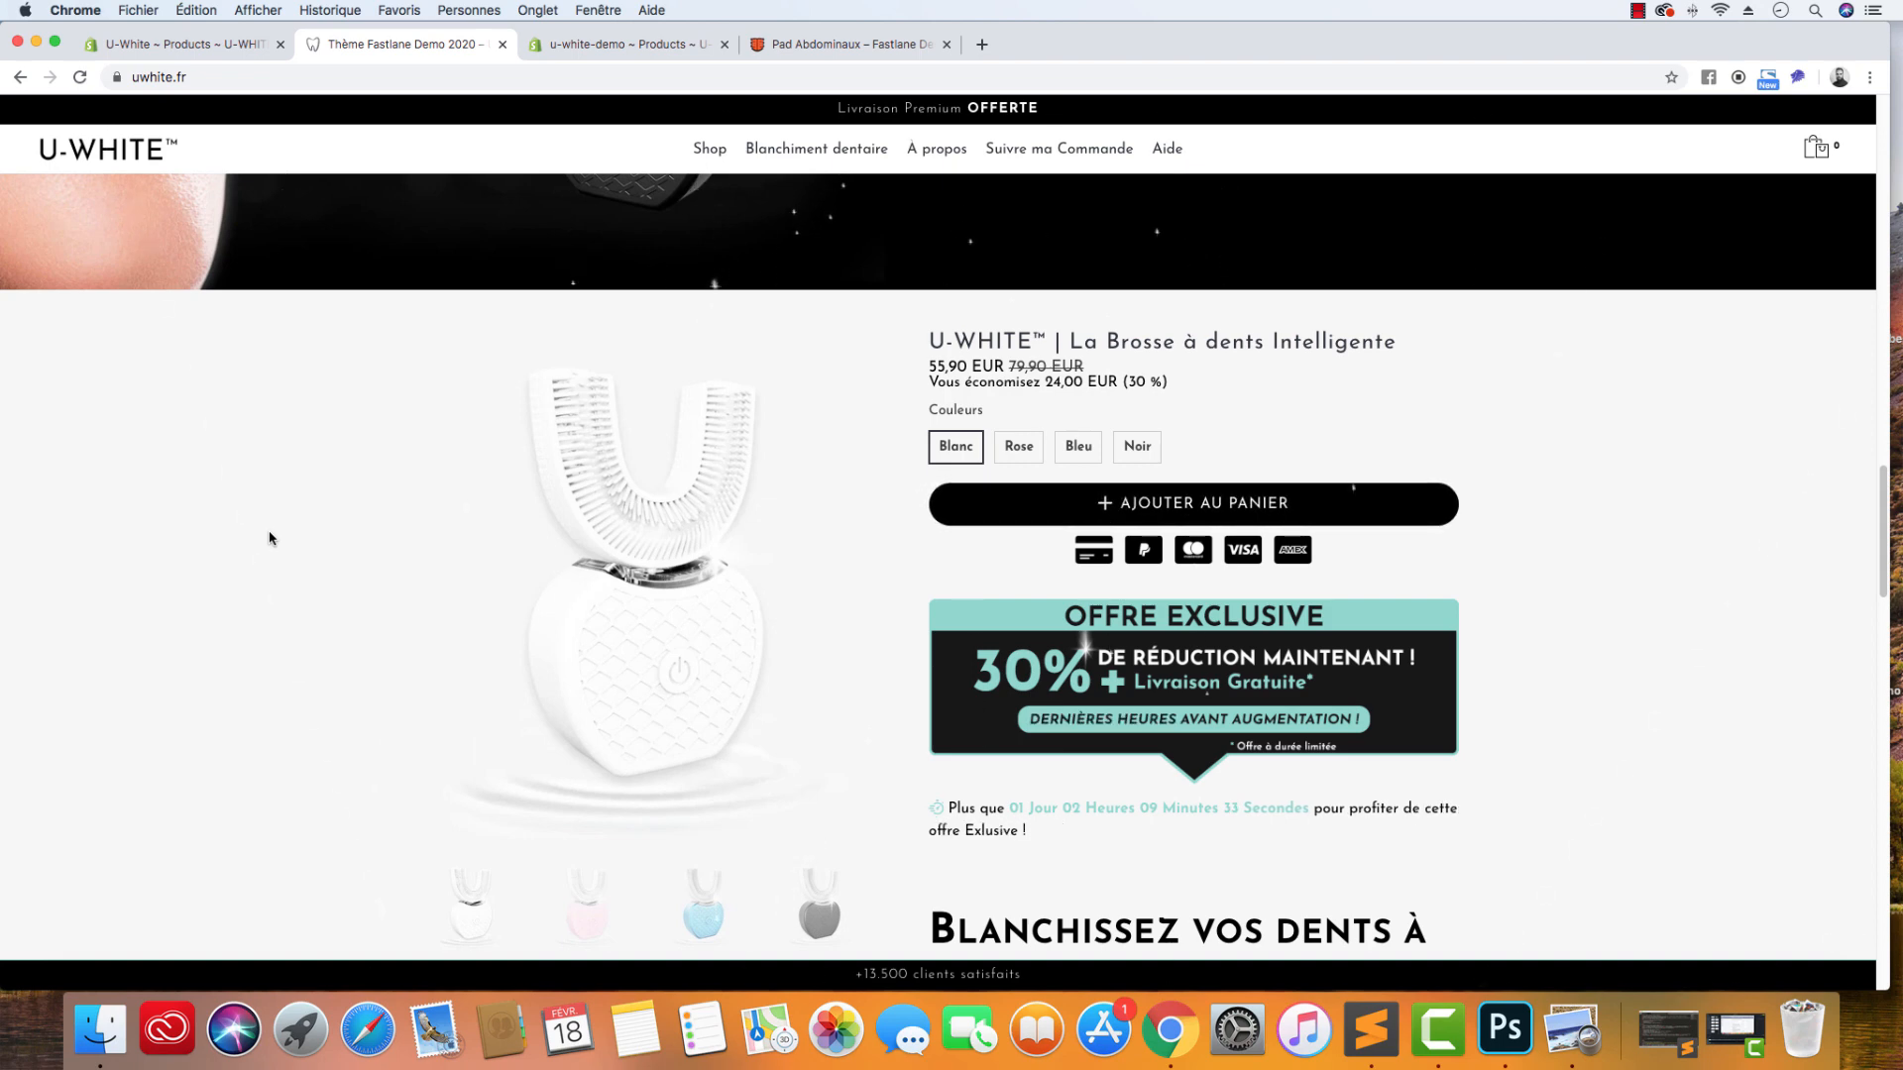
pyautogui.scroll(10, 570, 411)
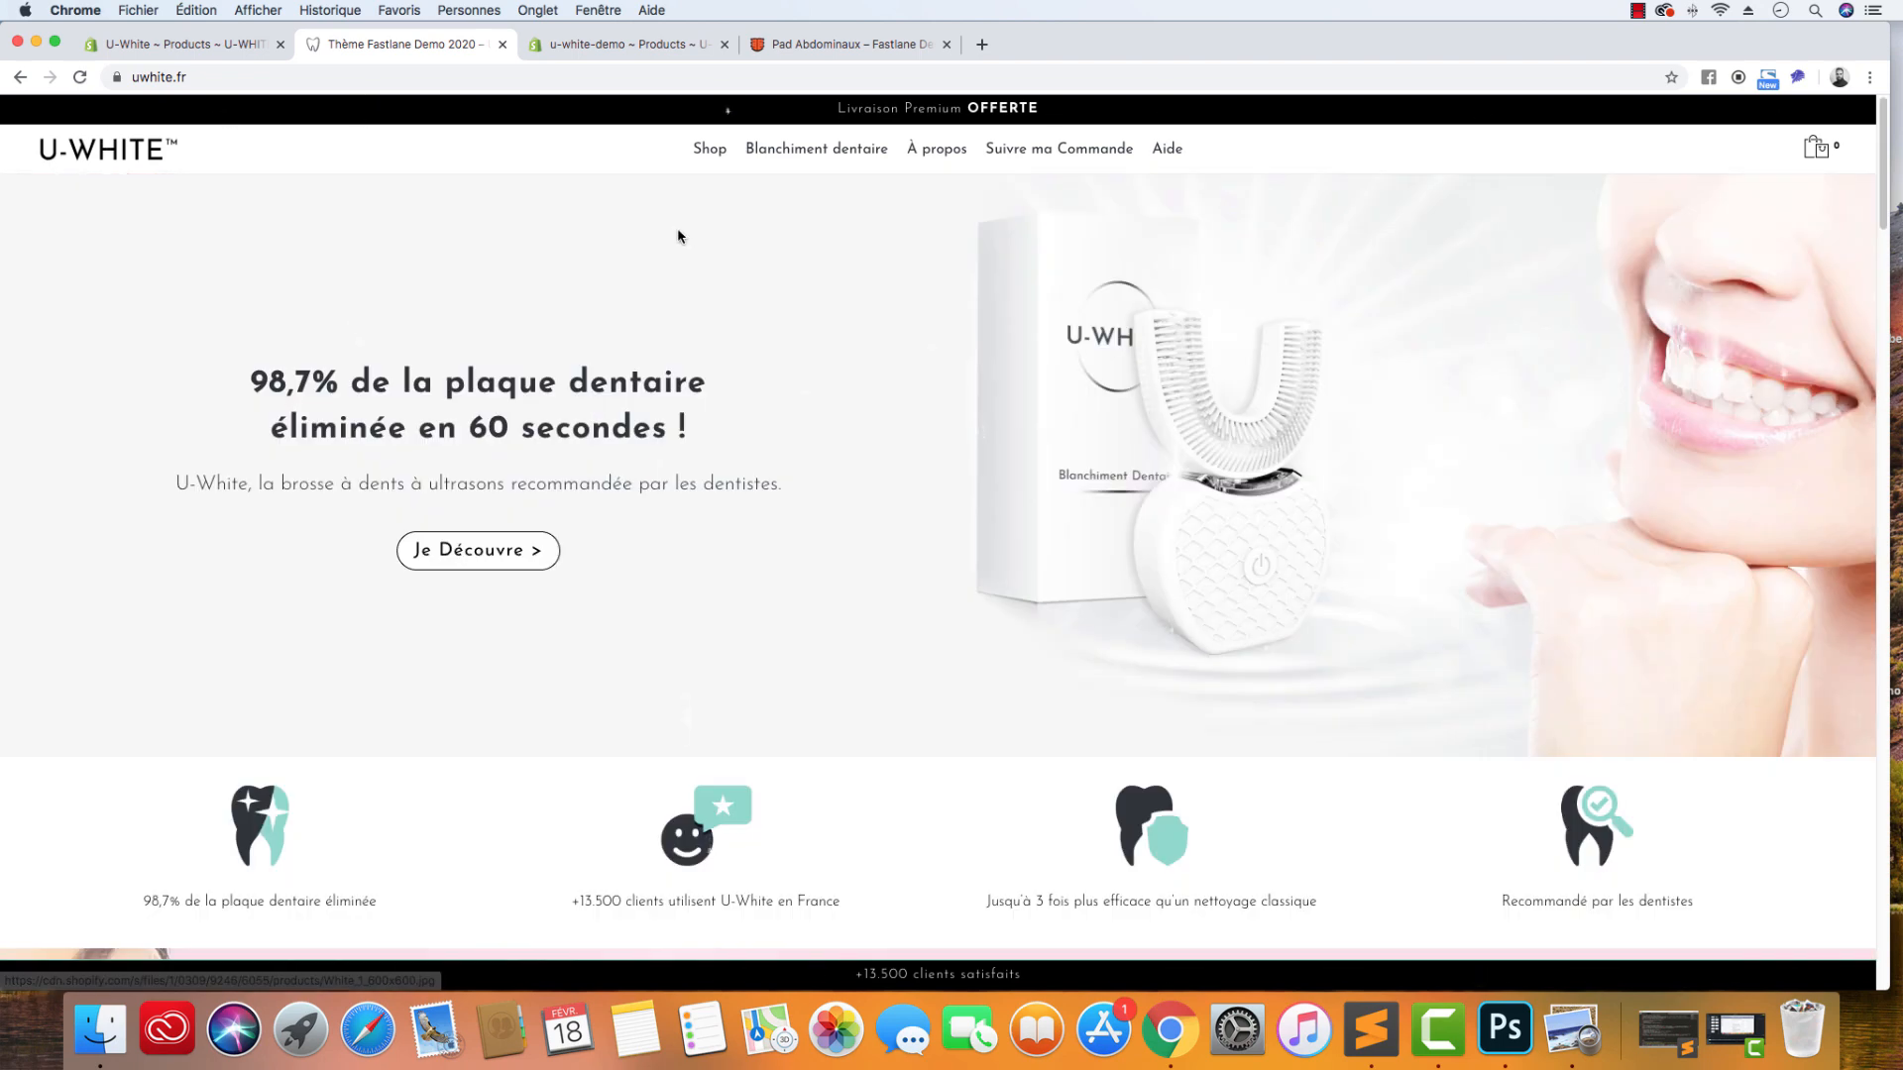
# Open the U-White shop collection and examine the product page of the white smart toothbrush.
pyautogui.click(709, 149)
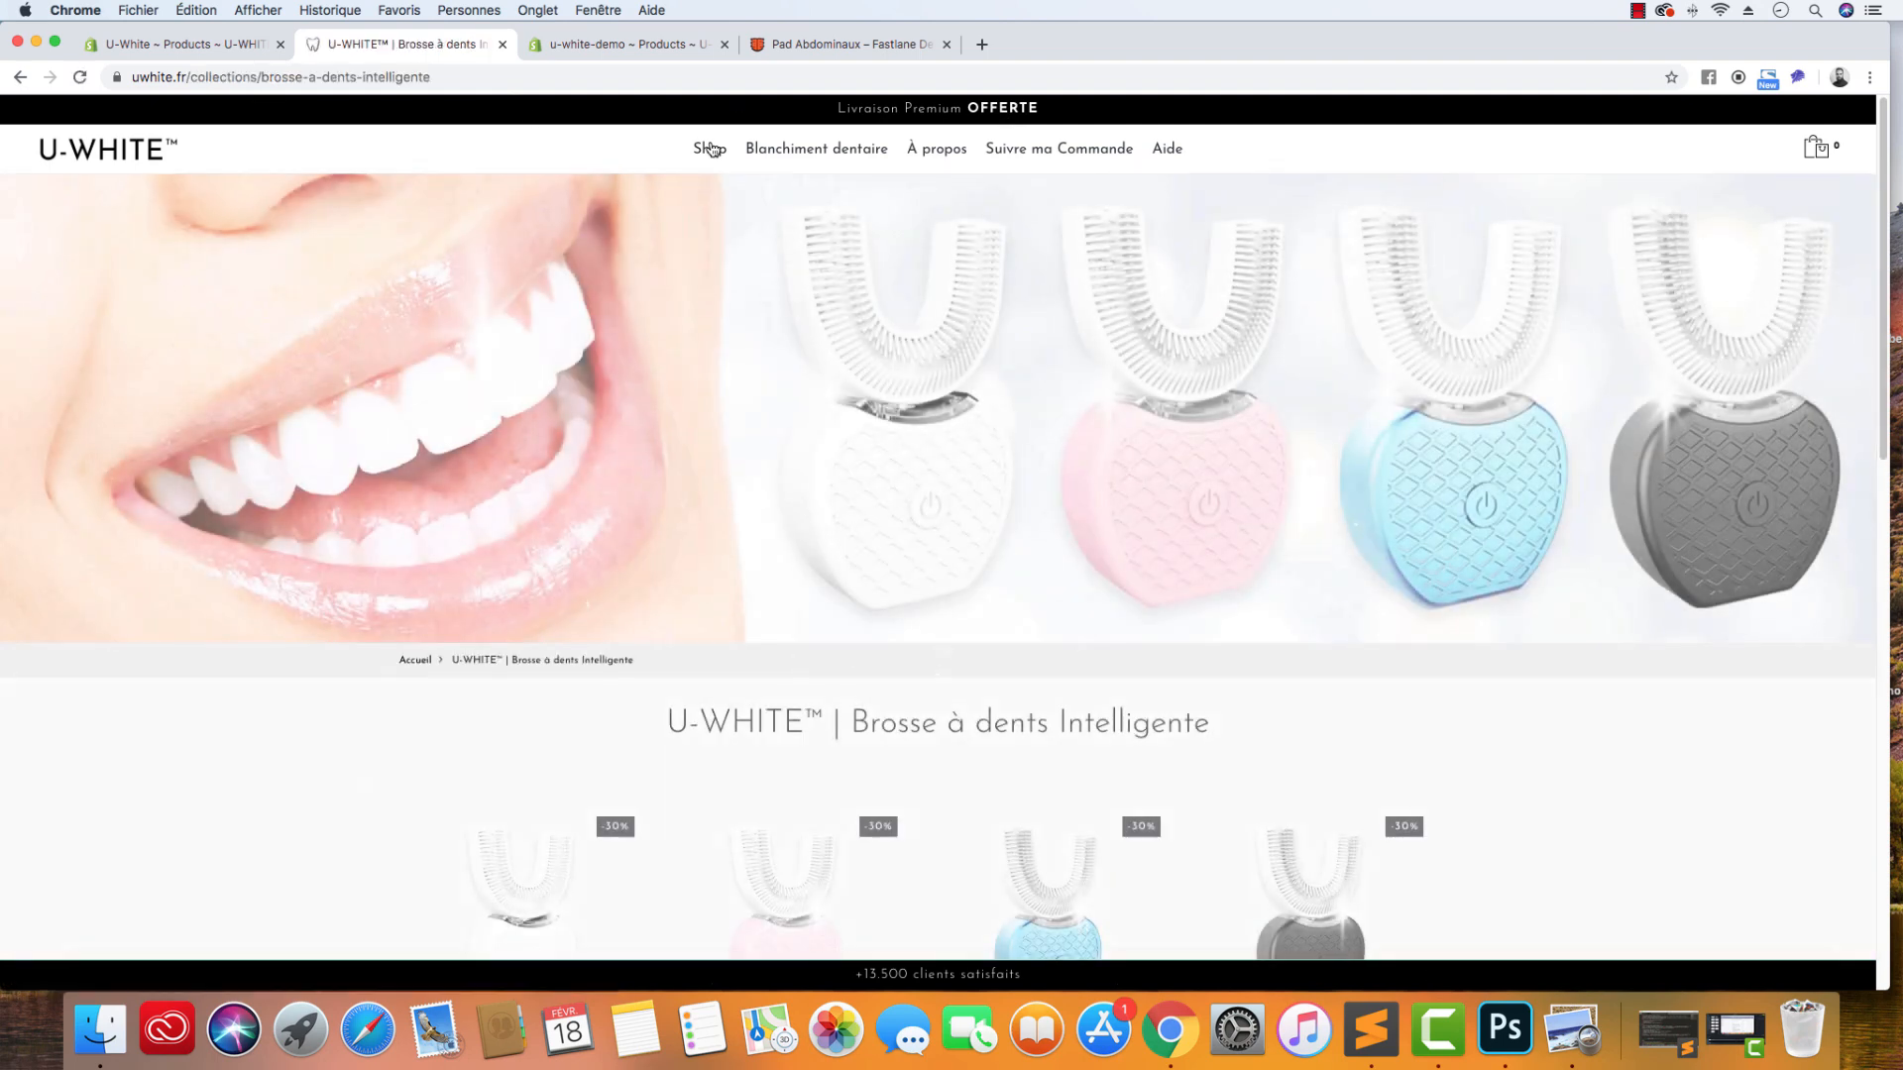
pyautogui.scroll(-6, 459, 707)
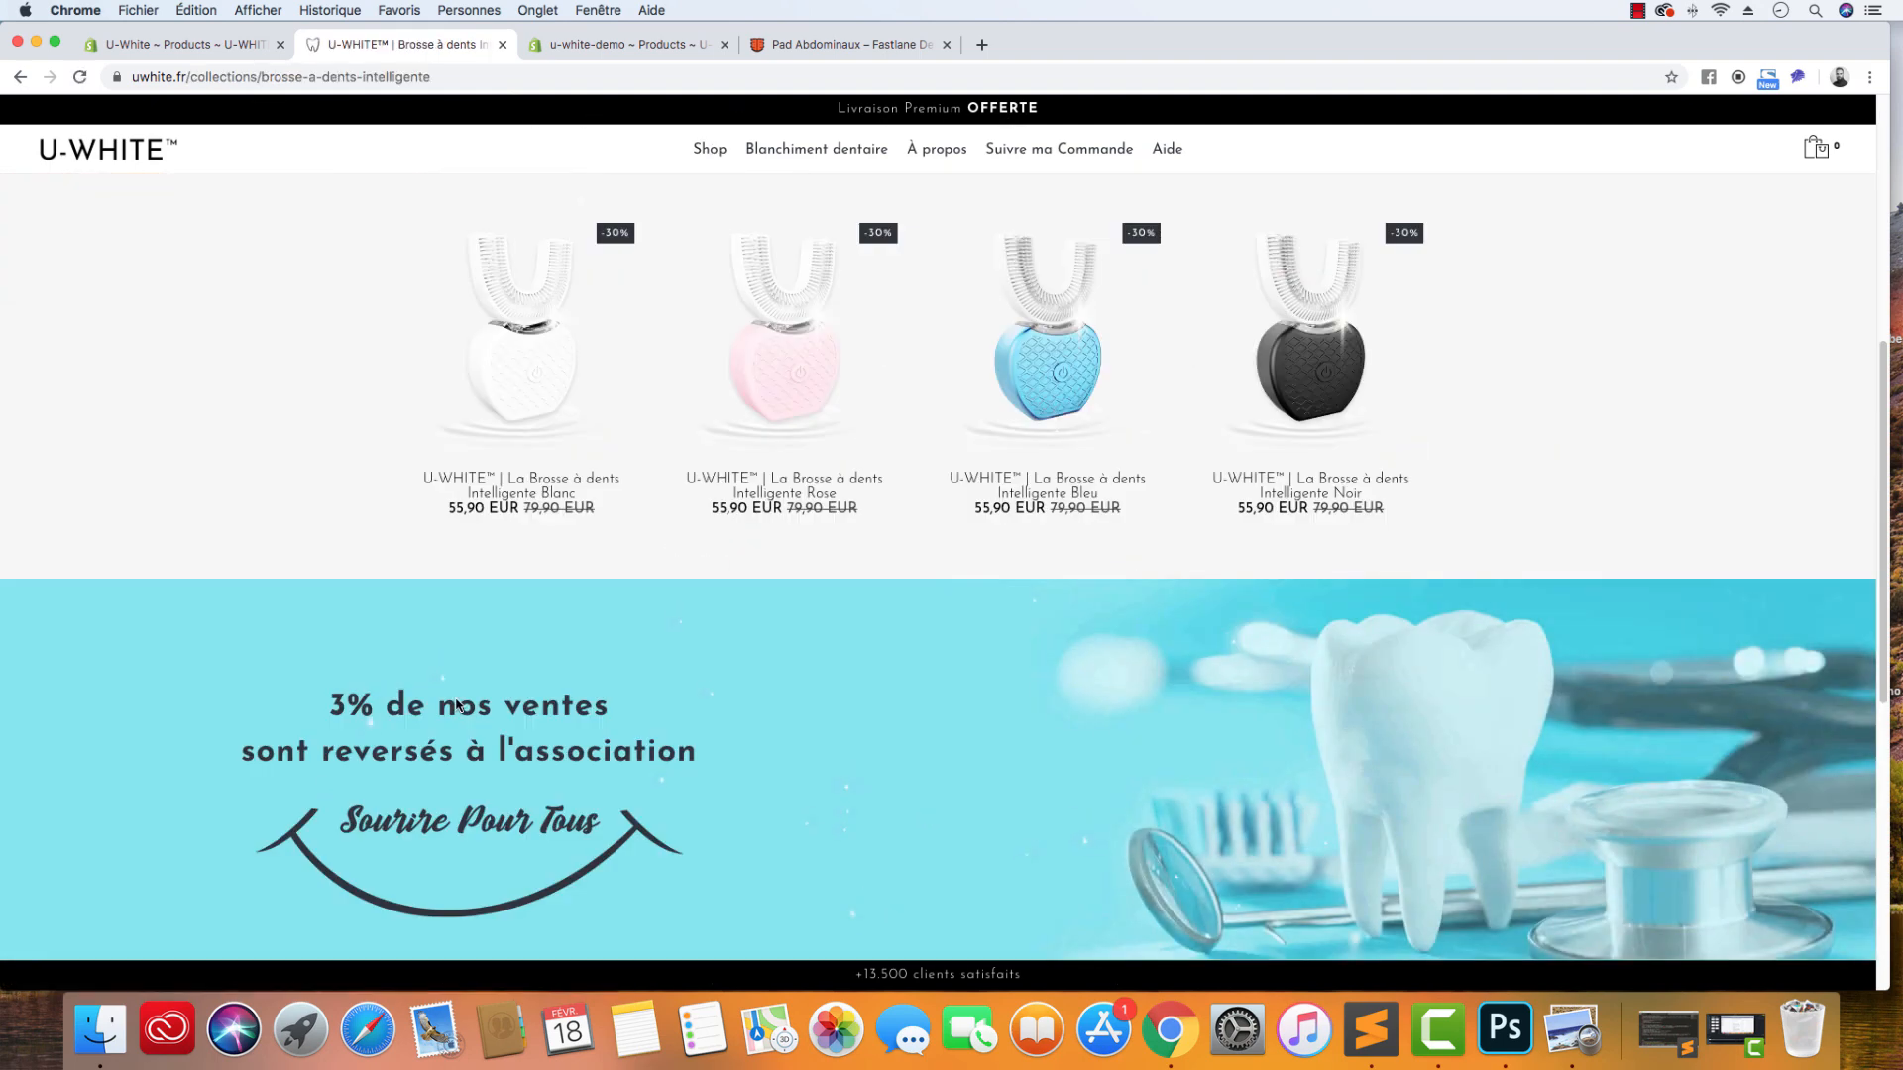
pyautogui.click(516, 458)
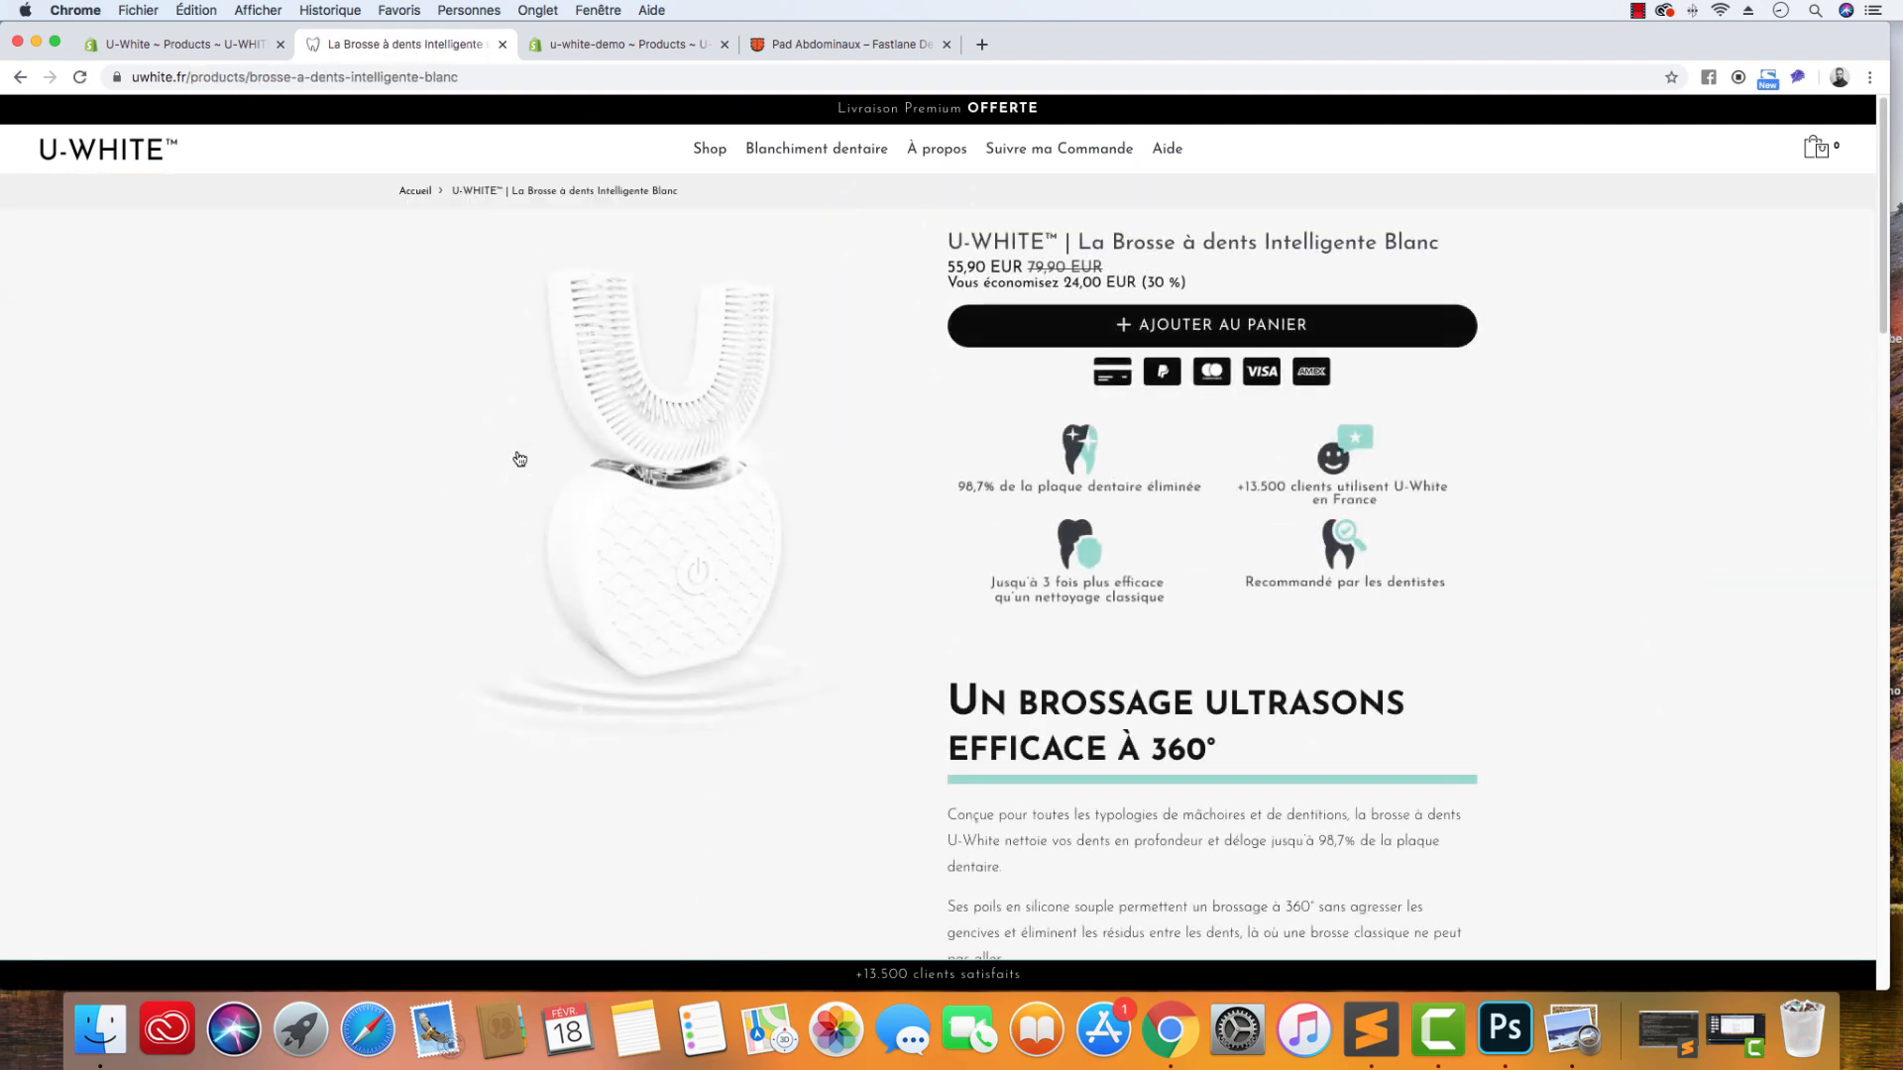
pyautogui.scroll(-15, 530, 486)
pyautogui.scroll(4, 880, 441)
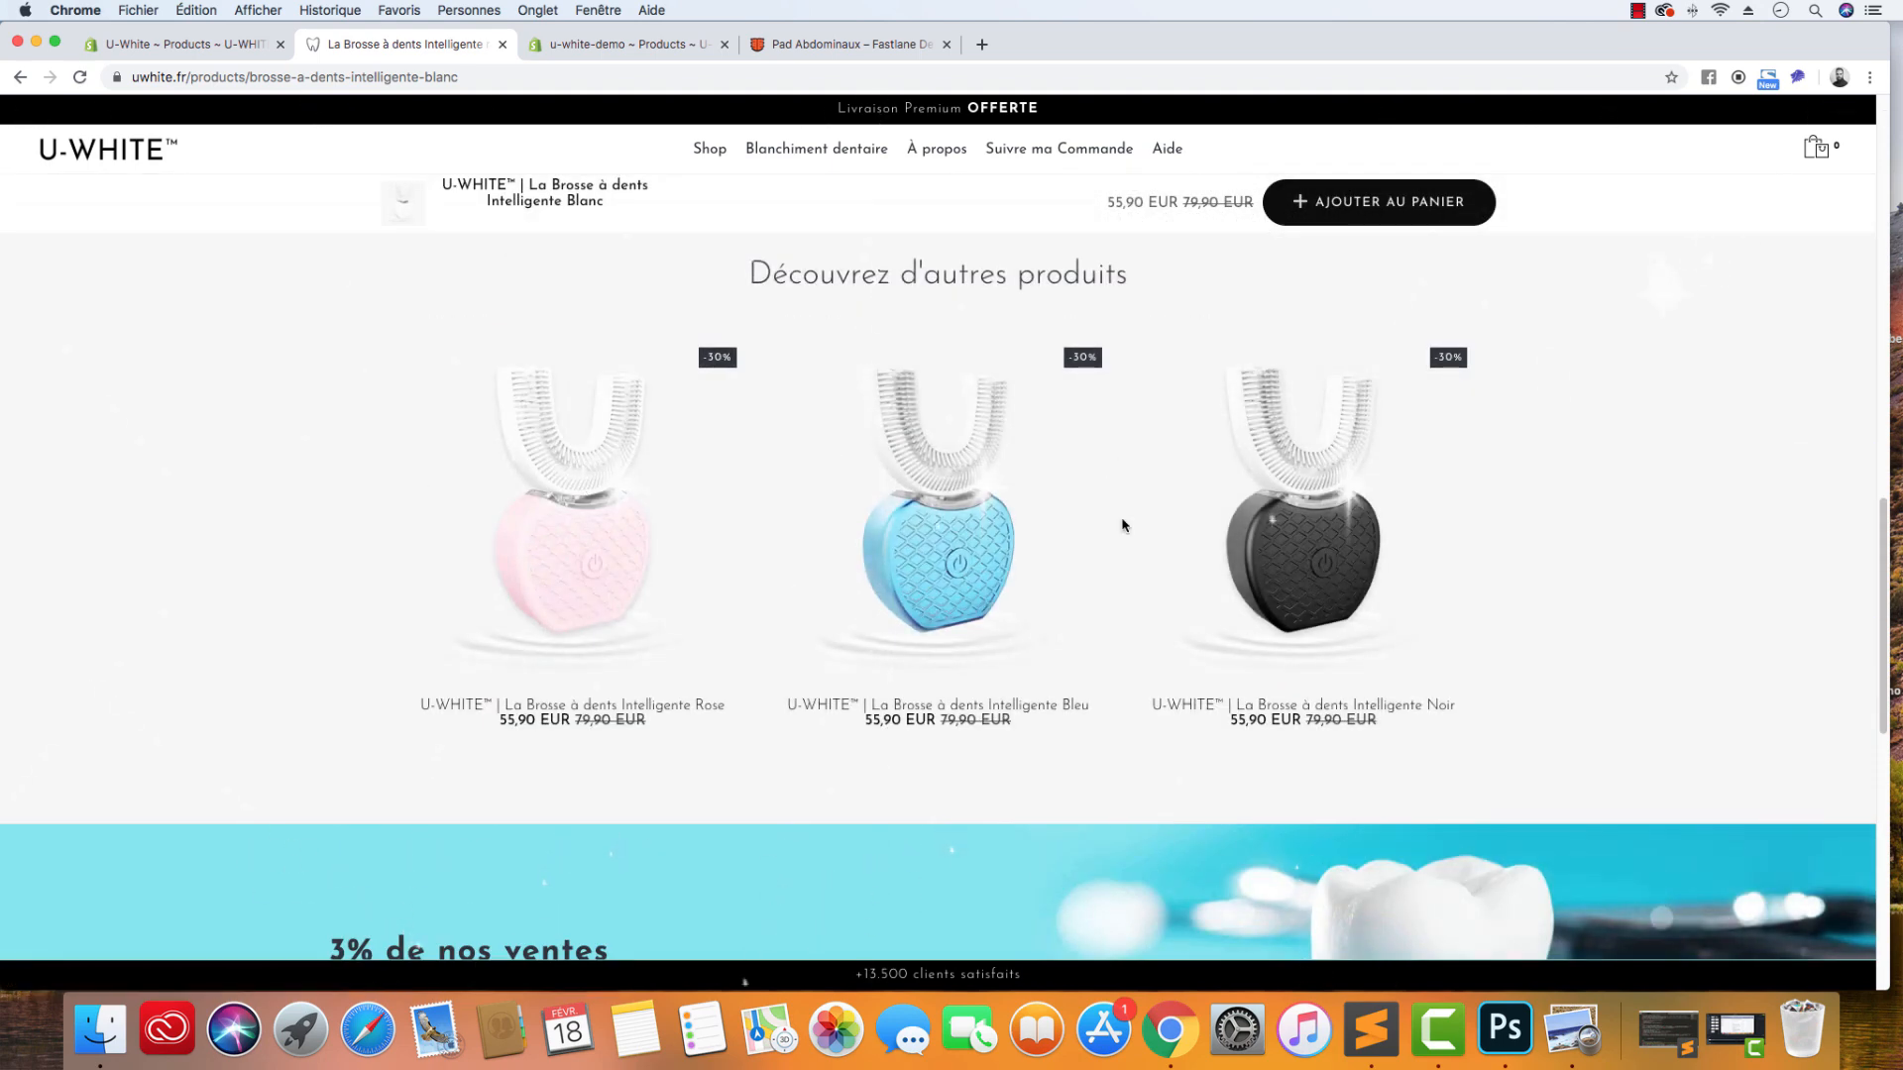
pyautogui.scroll(20, 1123, 526)
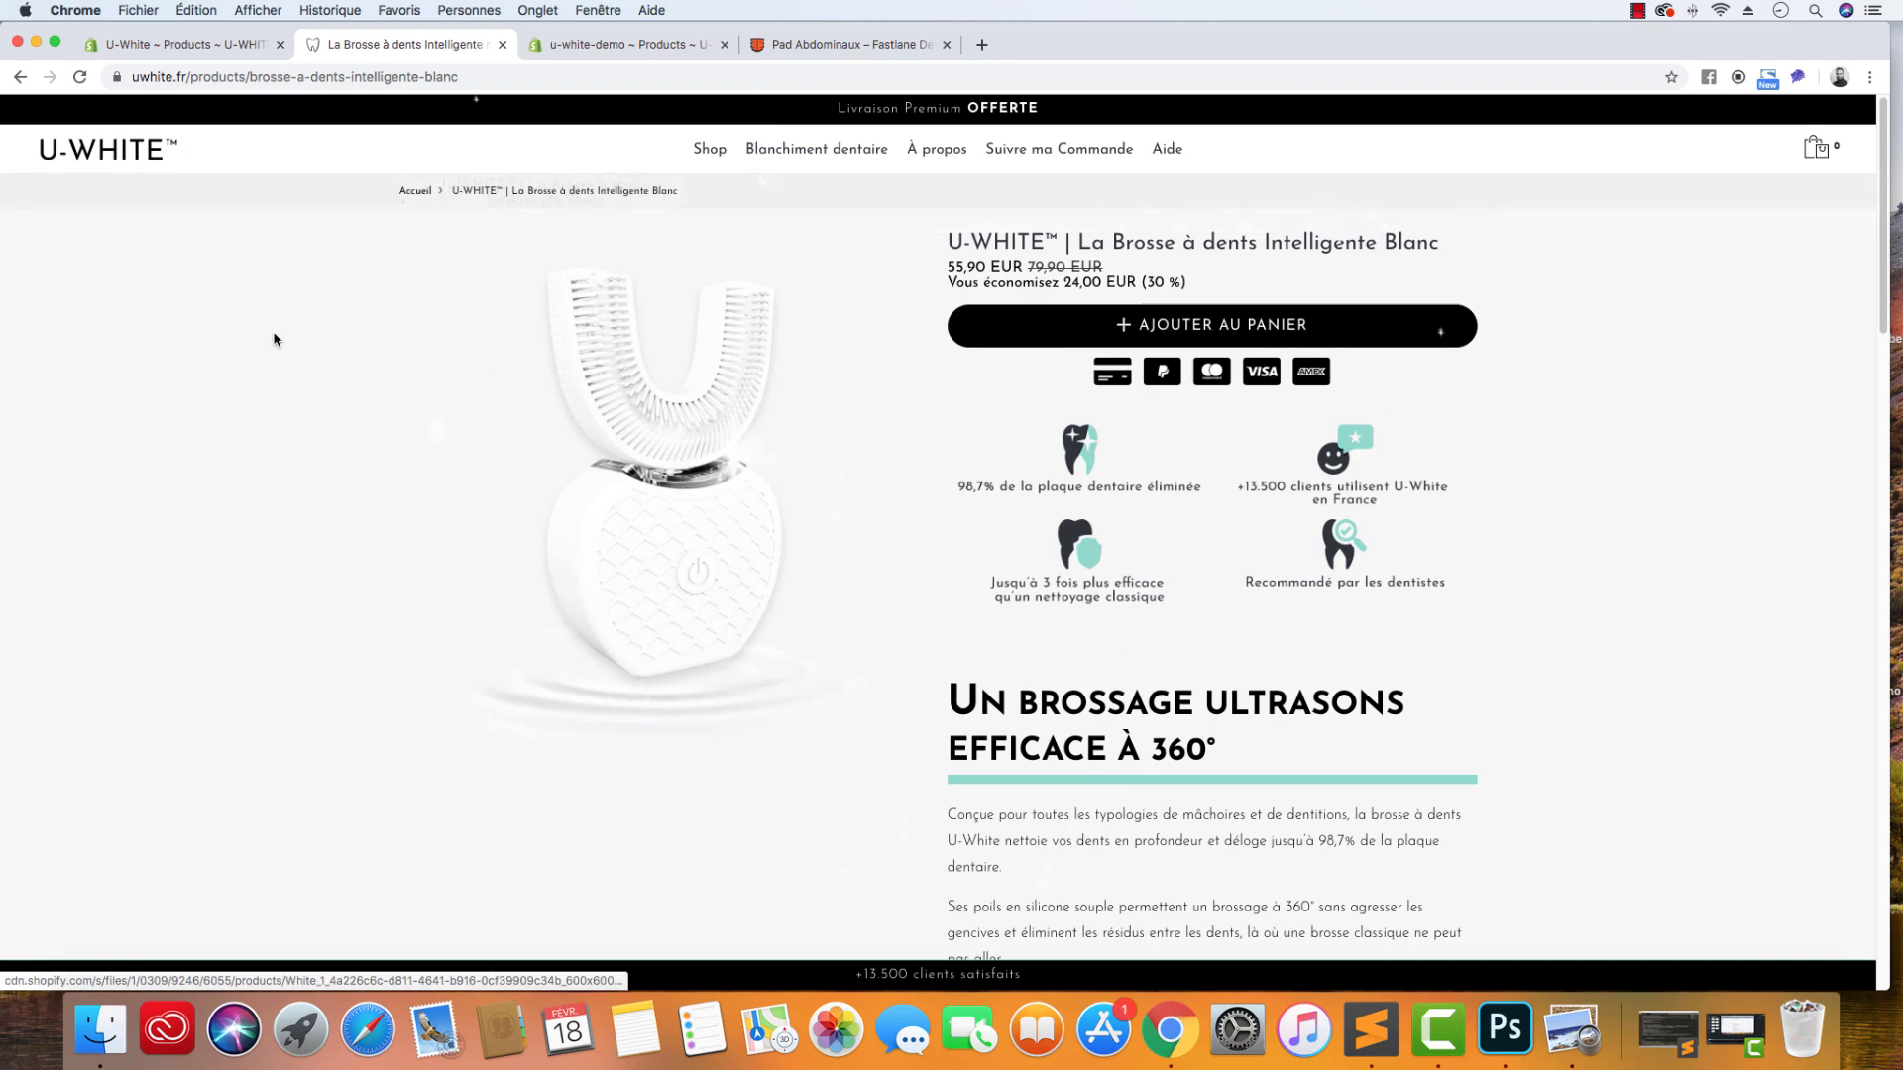
# Return to the U-White home page and review its banners and the featured toothbrush's product images.
pyautogui.click(156, 172)
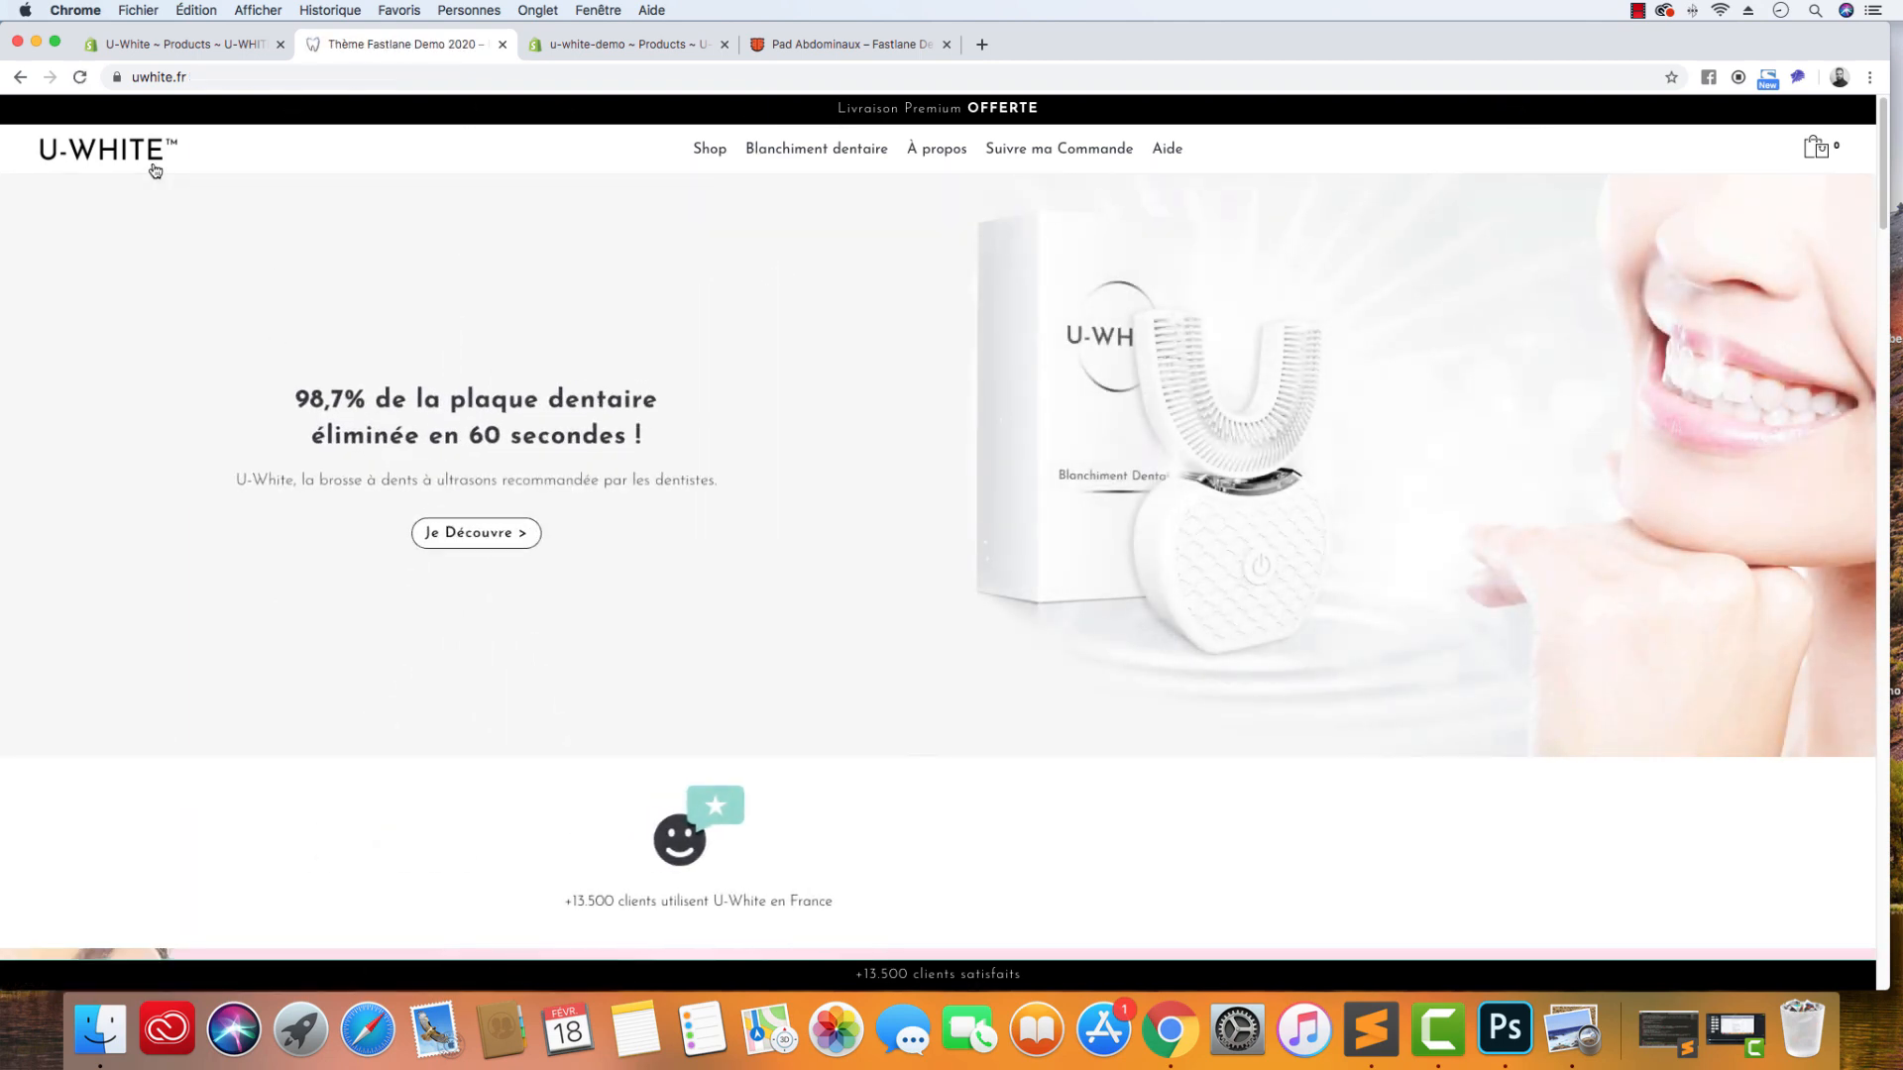
pyautogui.scroll(-20, 251, 260)
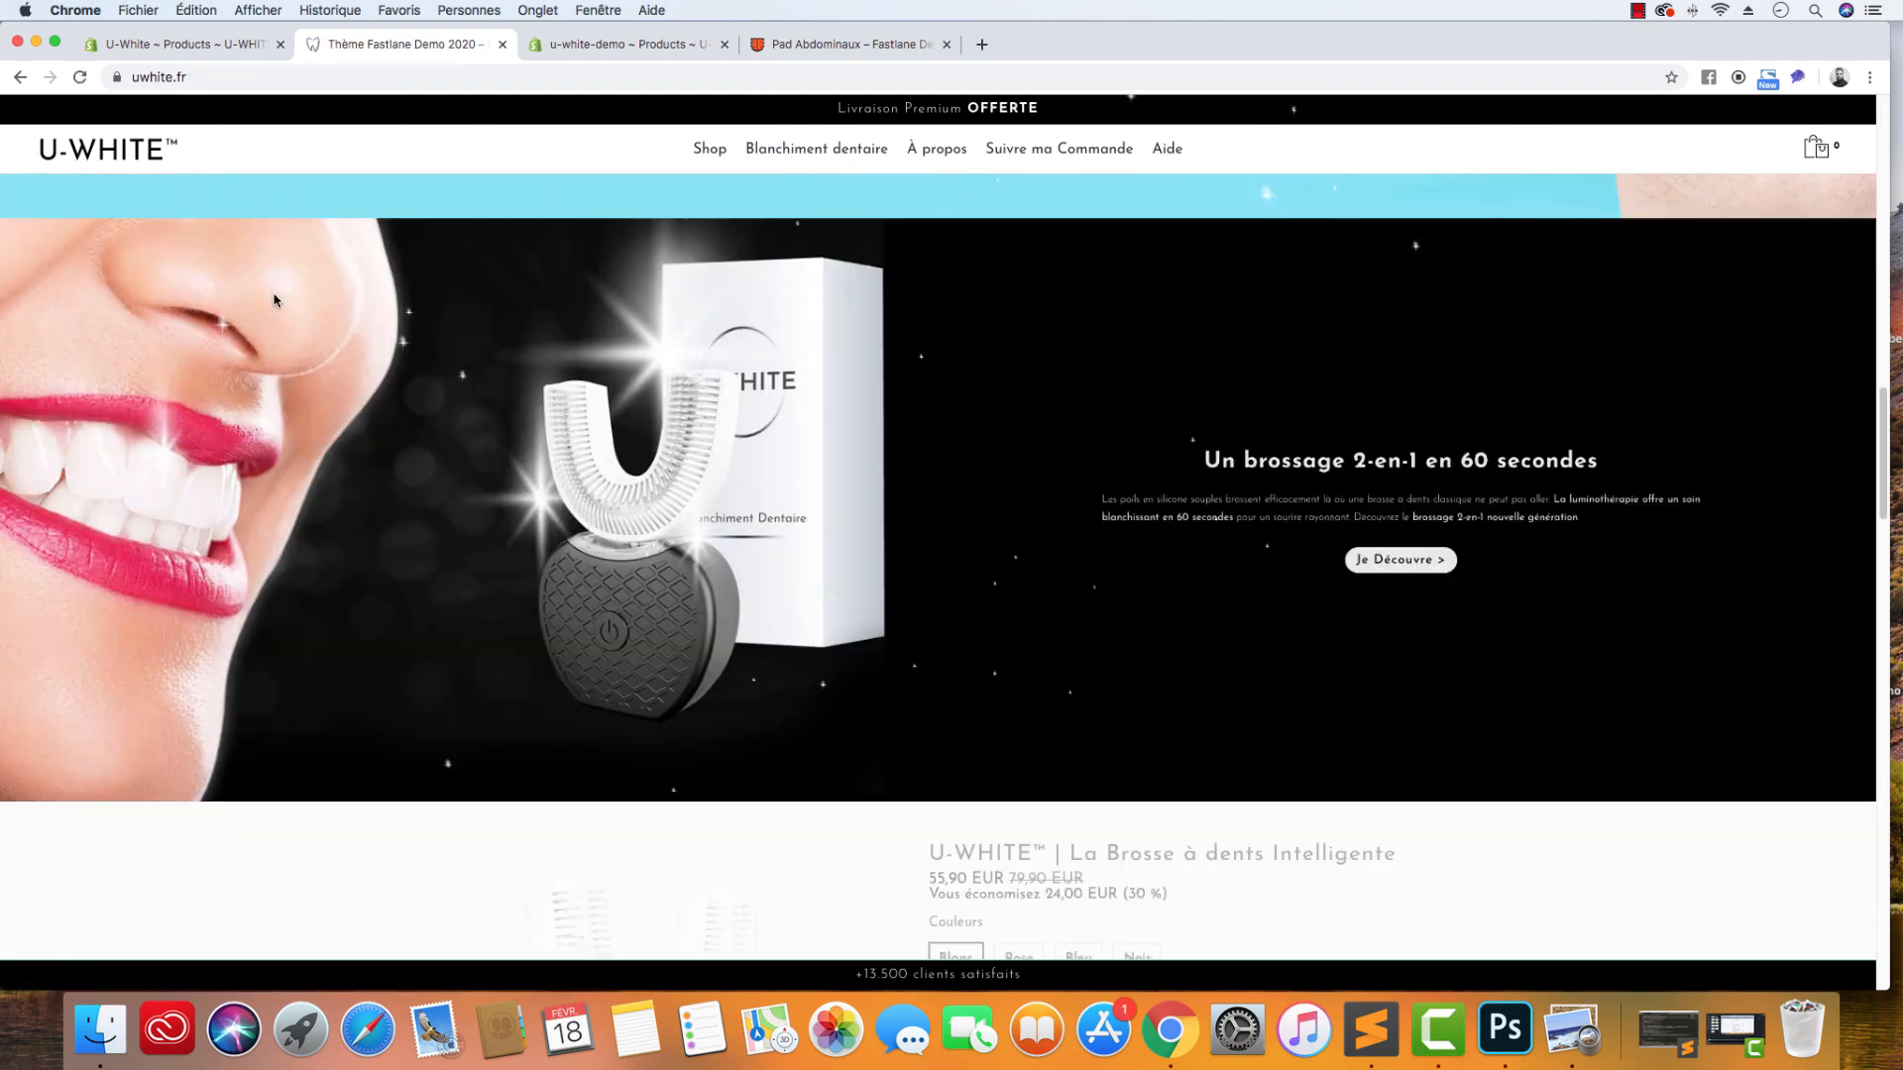
pyautogui.scroll(-3, 276, 299)
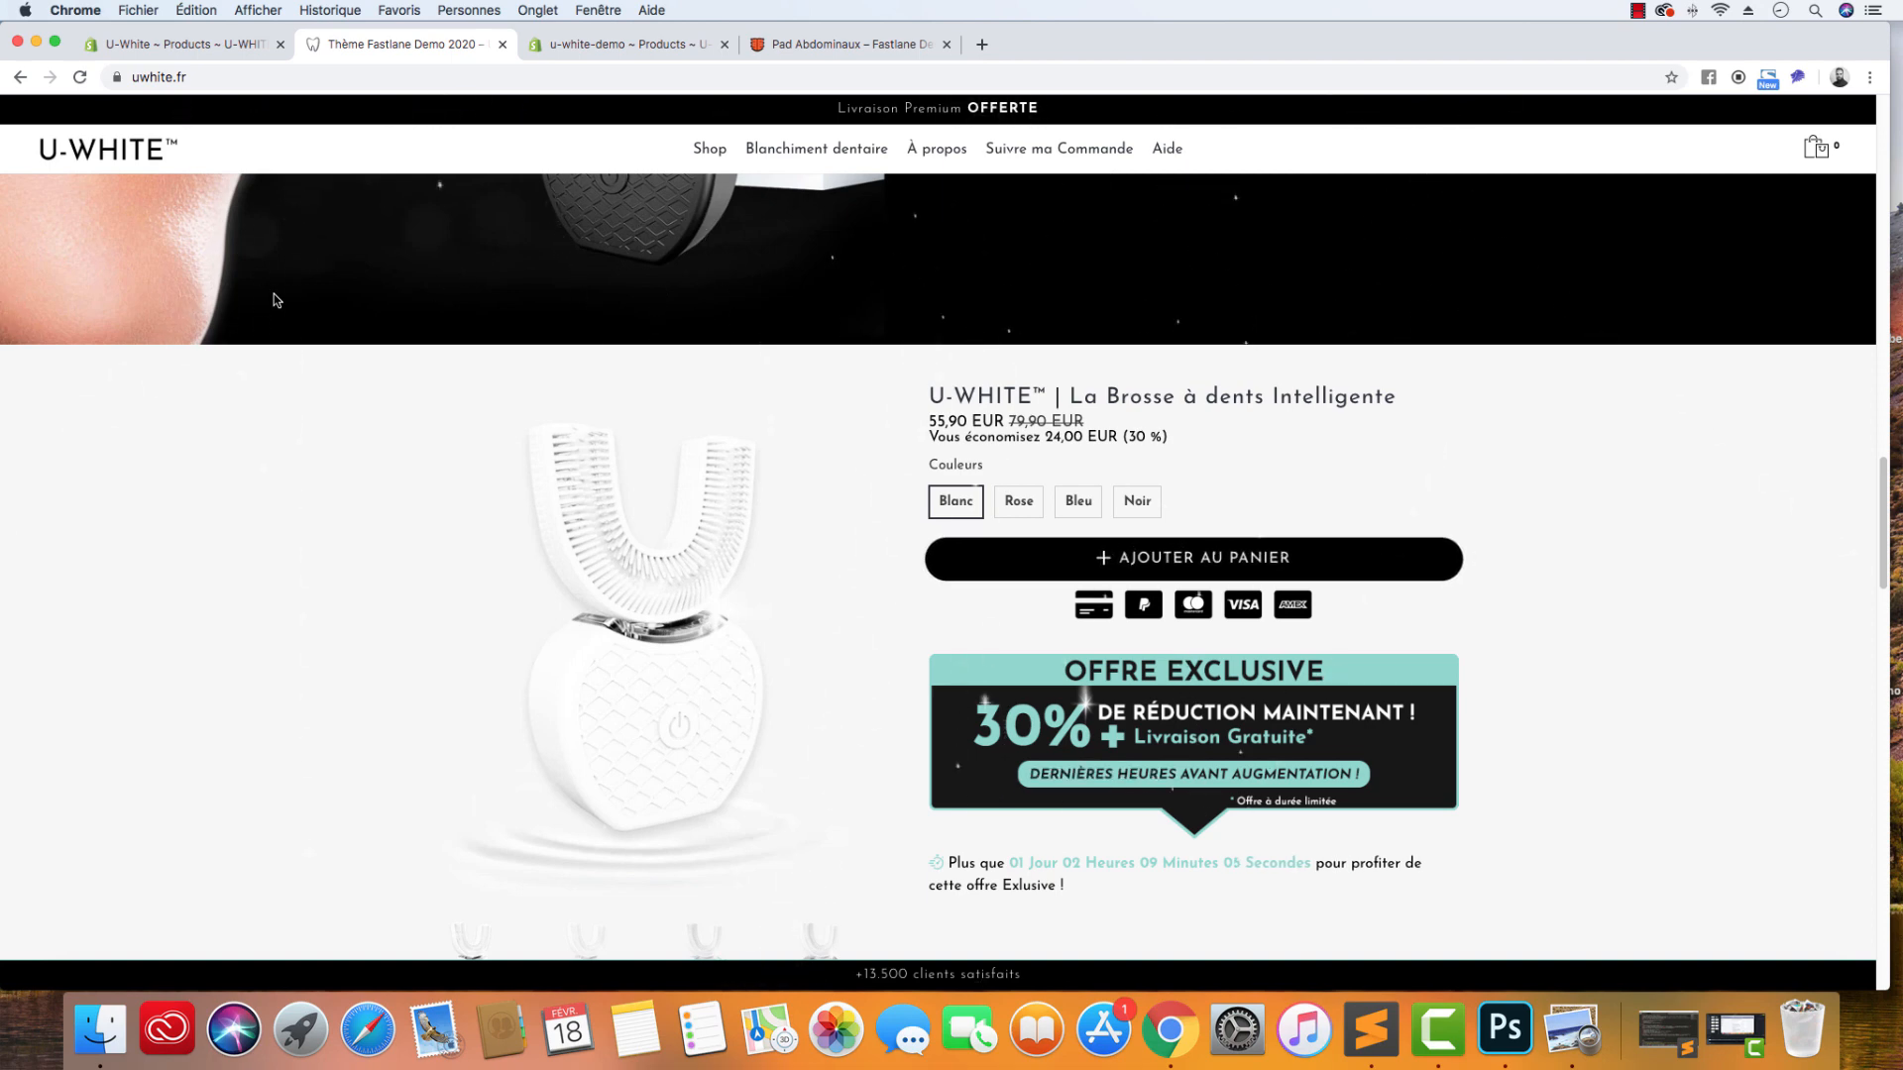
pyautogui.scroll(-3, 714, 449)
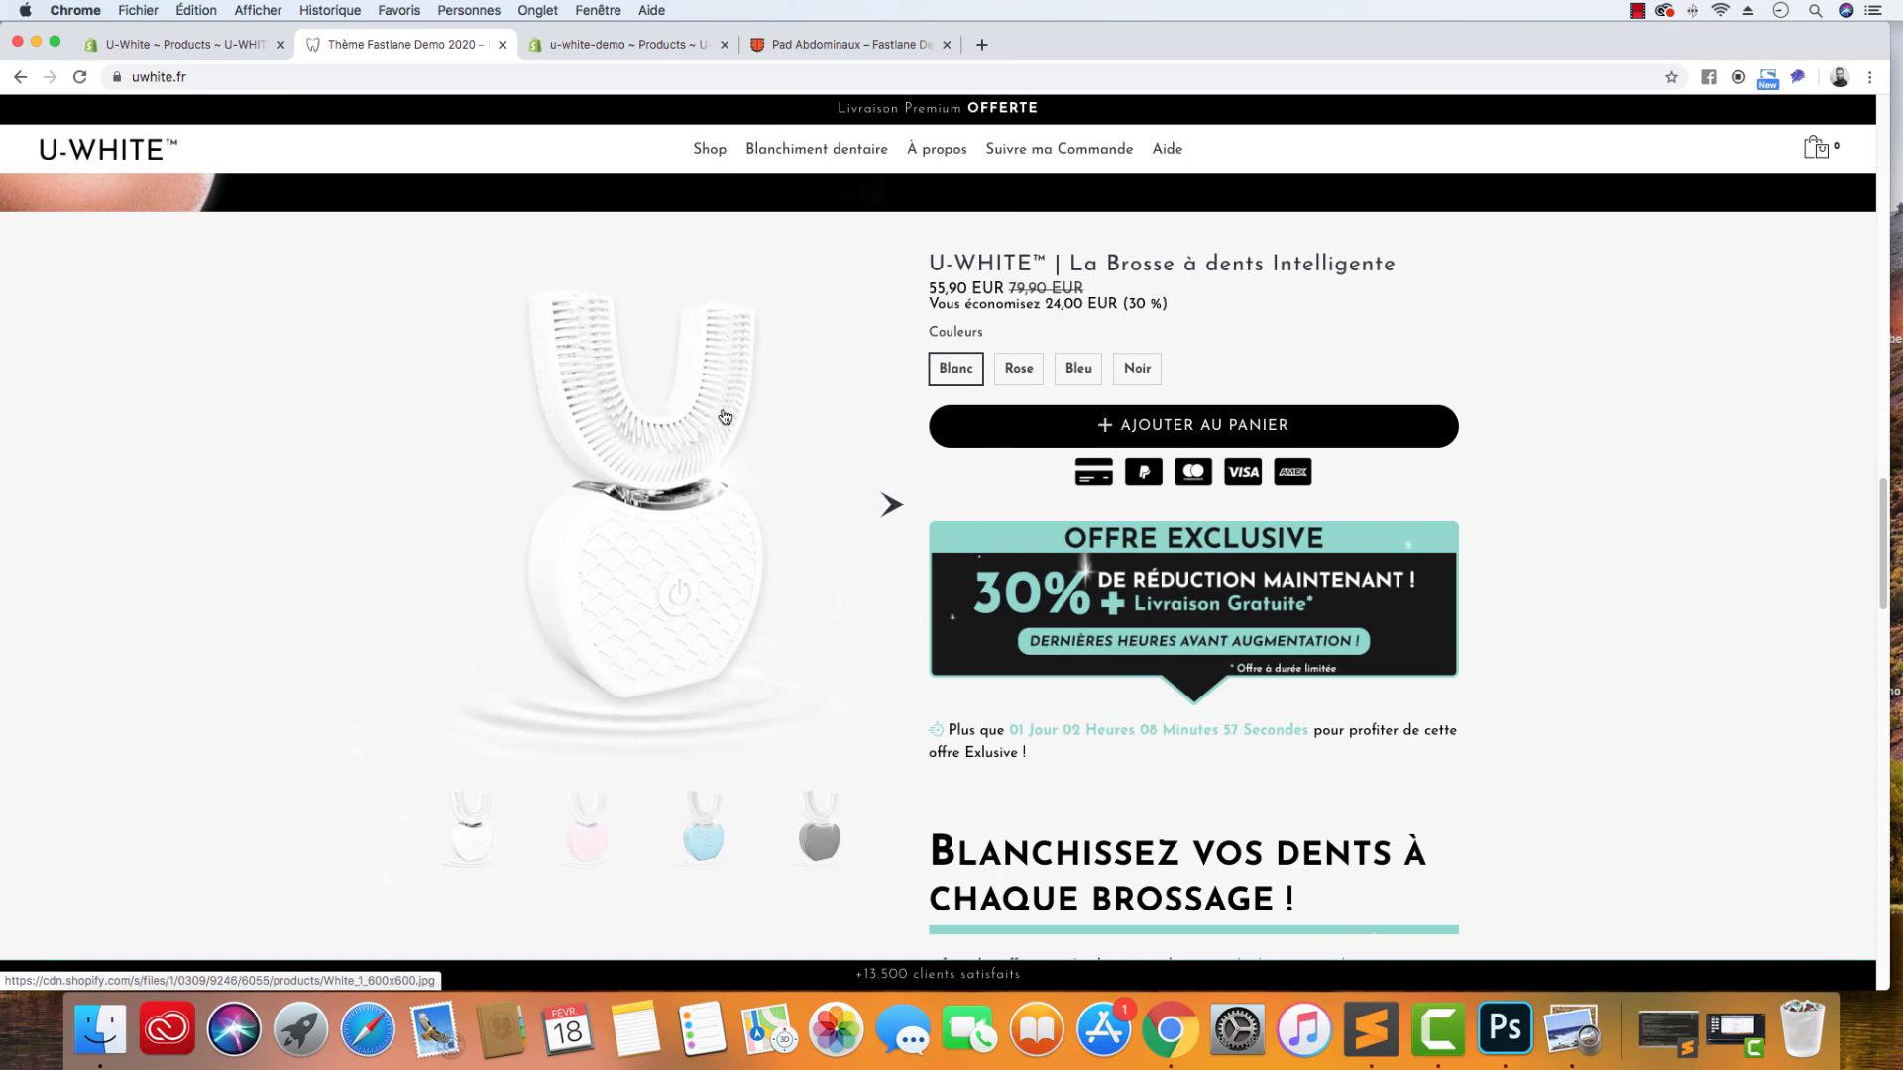
pyautogui.scroll(10, 728, 691)
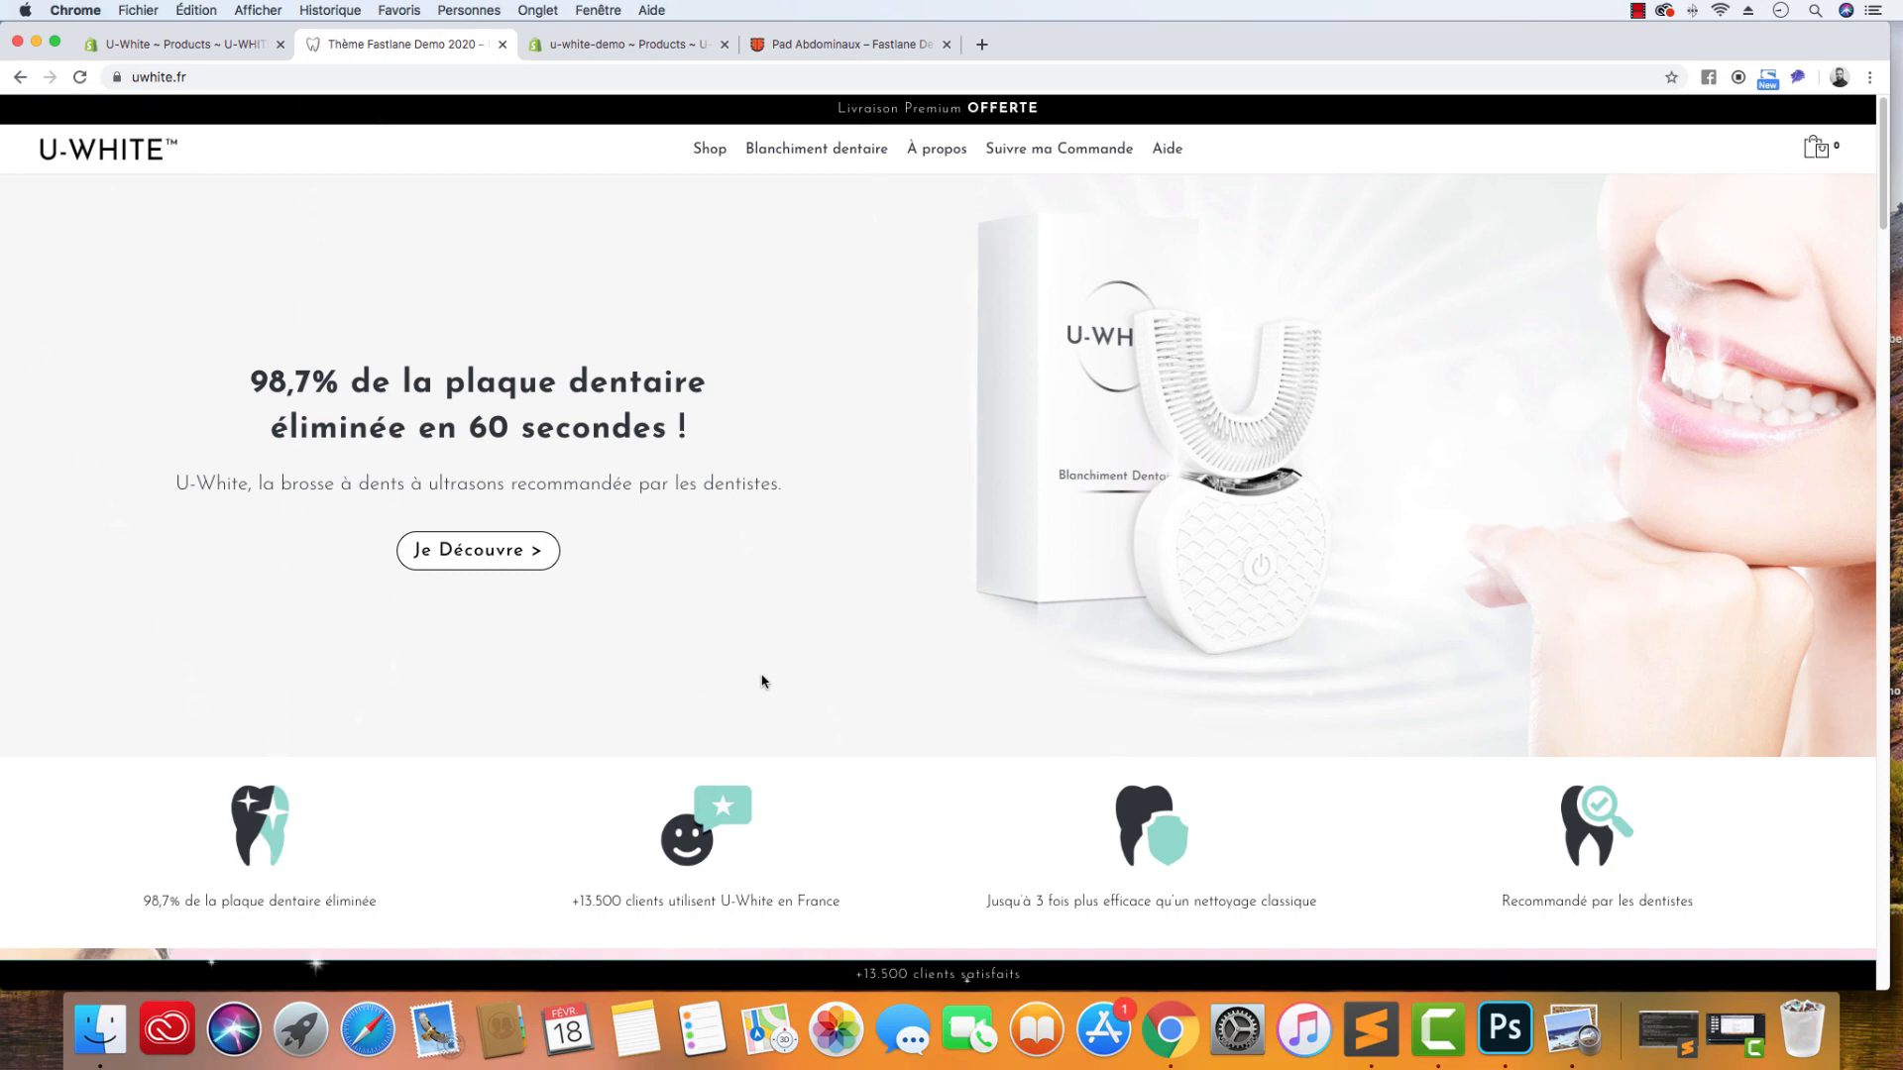
pyautogui.scroll(-15, 764, 681)
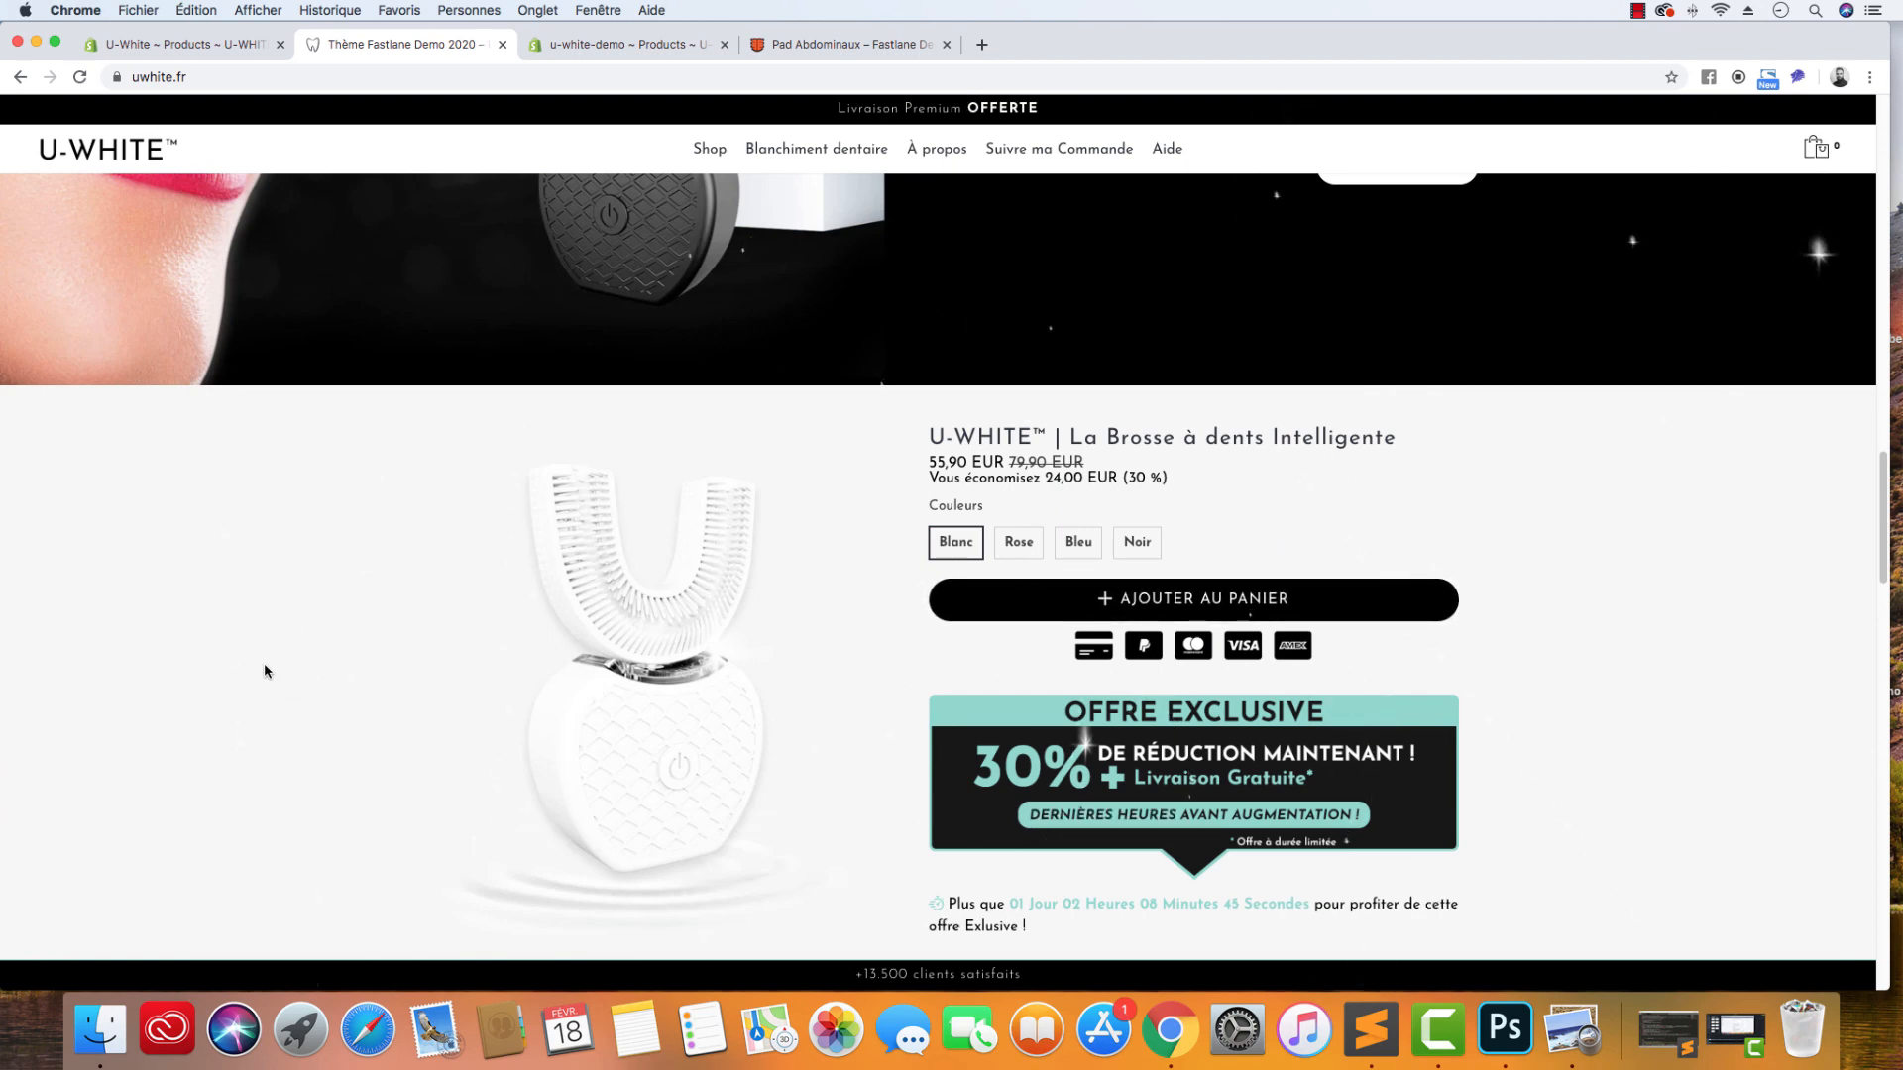
# Switch to Finder and open Detourage_Black_Model.psd from the U-White Products folder in Photoshop.
pyautogui.click(85, 1033)
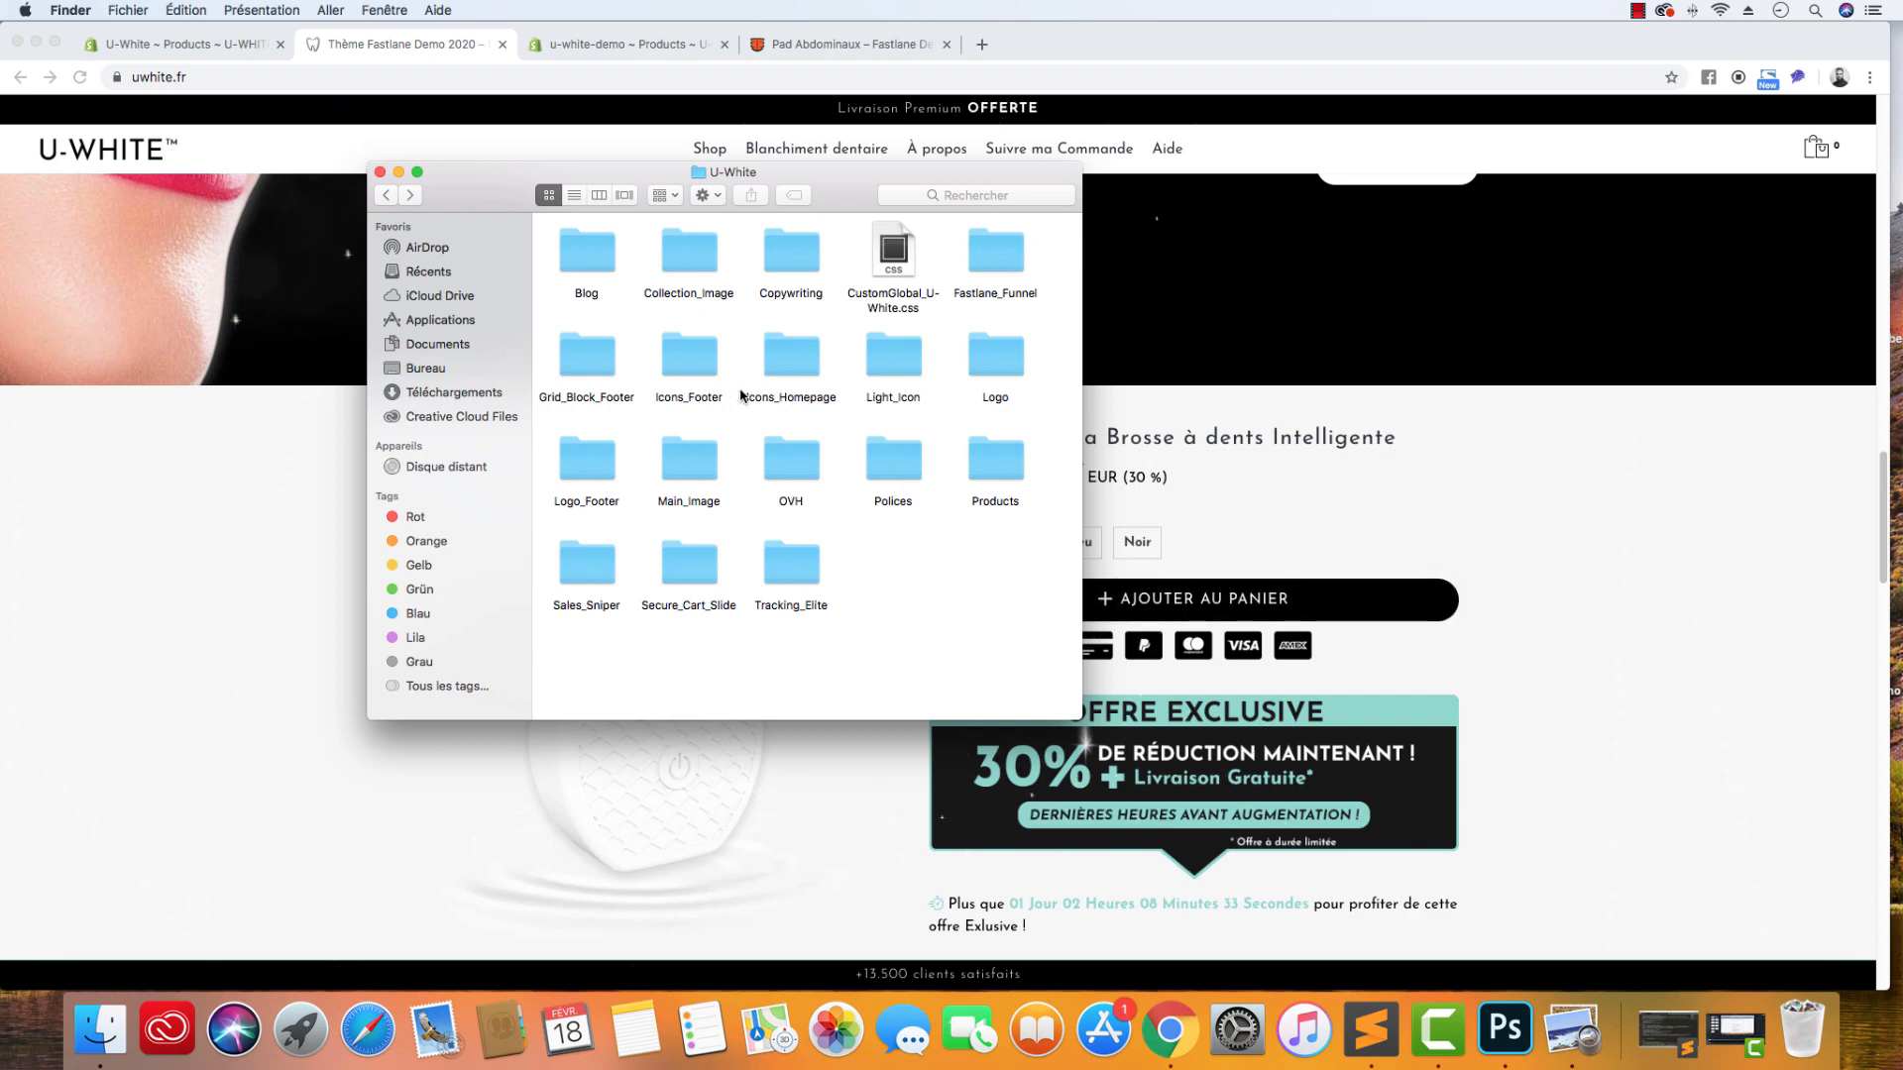
pyautogui.doubleClick(986, 464)
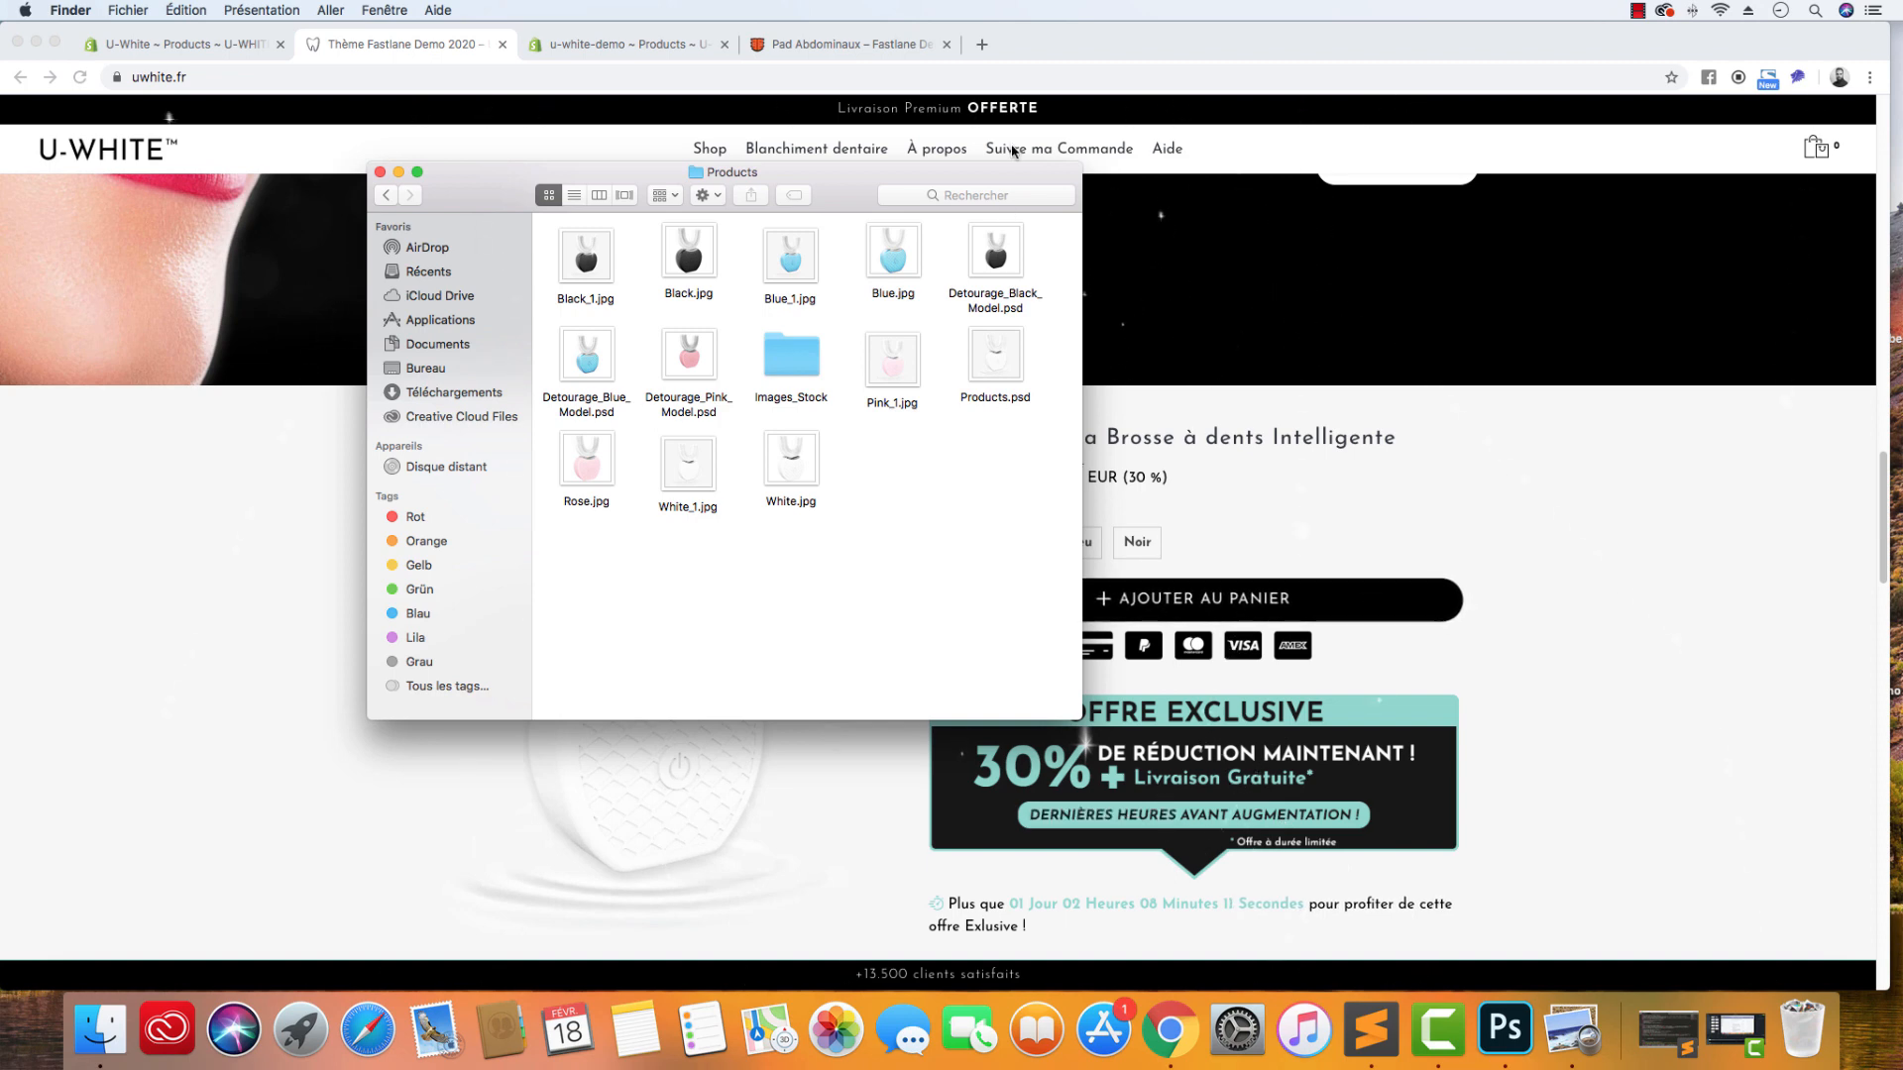
pyautogui.click(995, 256)
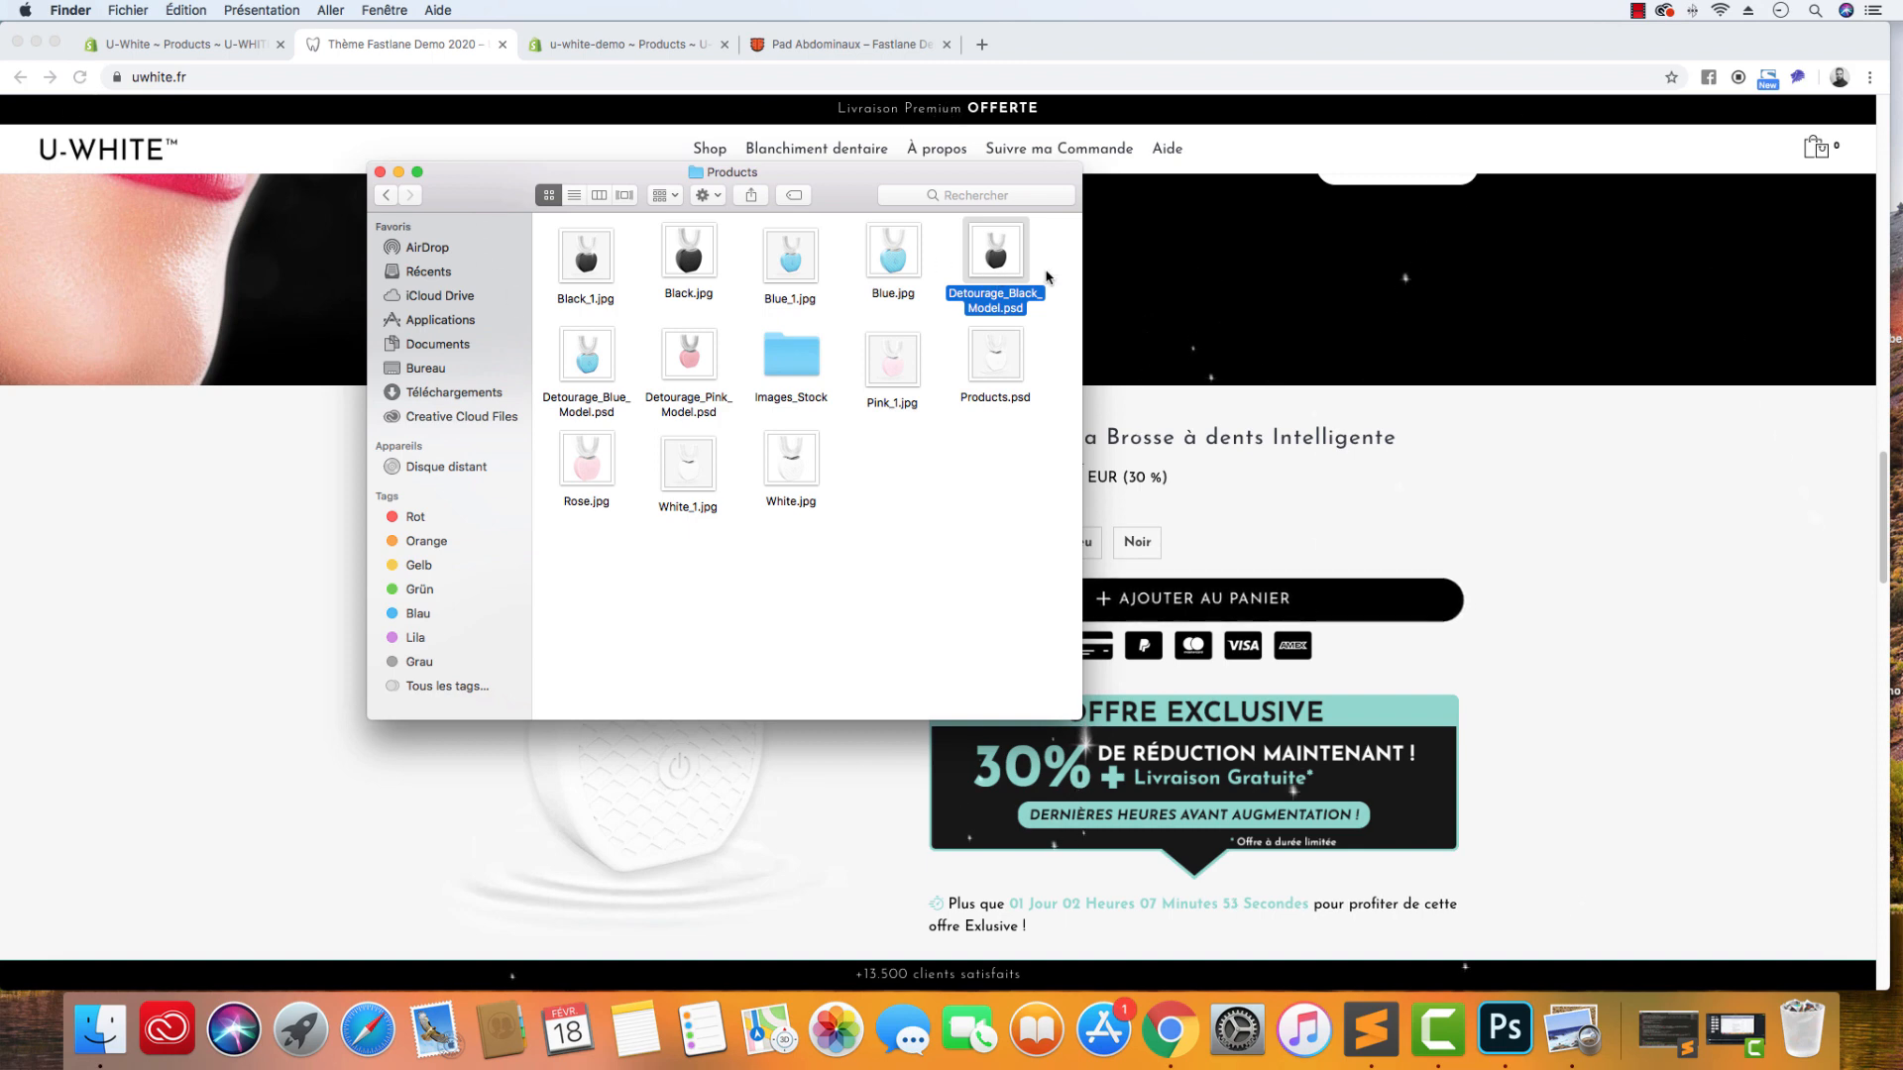
pyautogui.doubleClick(1007, 270)
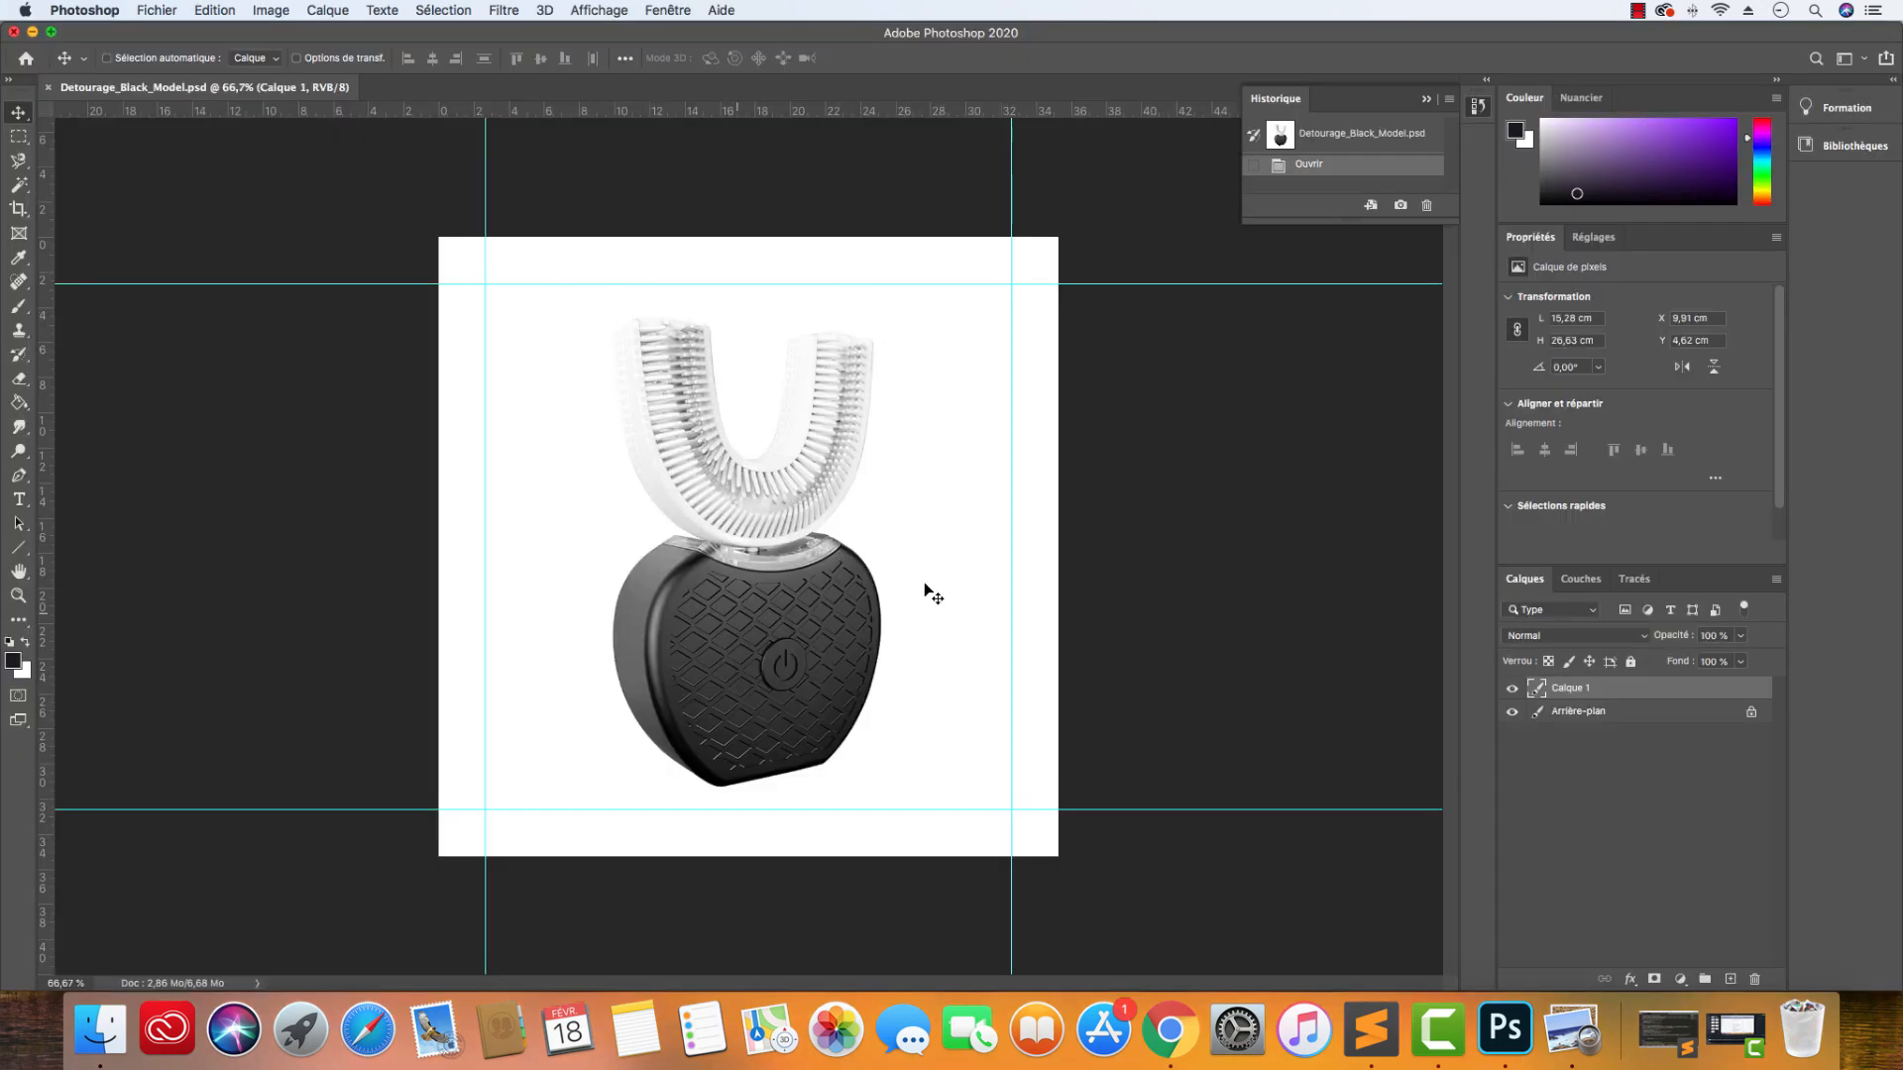
# Try shifting the cut-out toothbrush on Calque 1, undo the move, and select the Arrière-plan layer.
pyautogui.moveTo(811, 640)
pyautogui.mouseDown()
pyautogui.moveTo(1002, 520)
pyautogui.moveTo(810, 603)
pyautogui.mouseUp()
pyautogui.click(1601, 712)
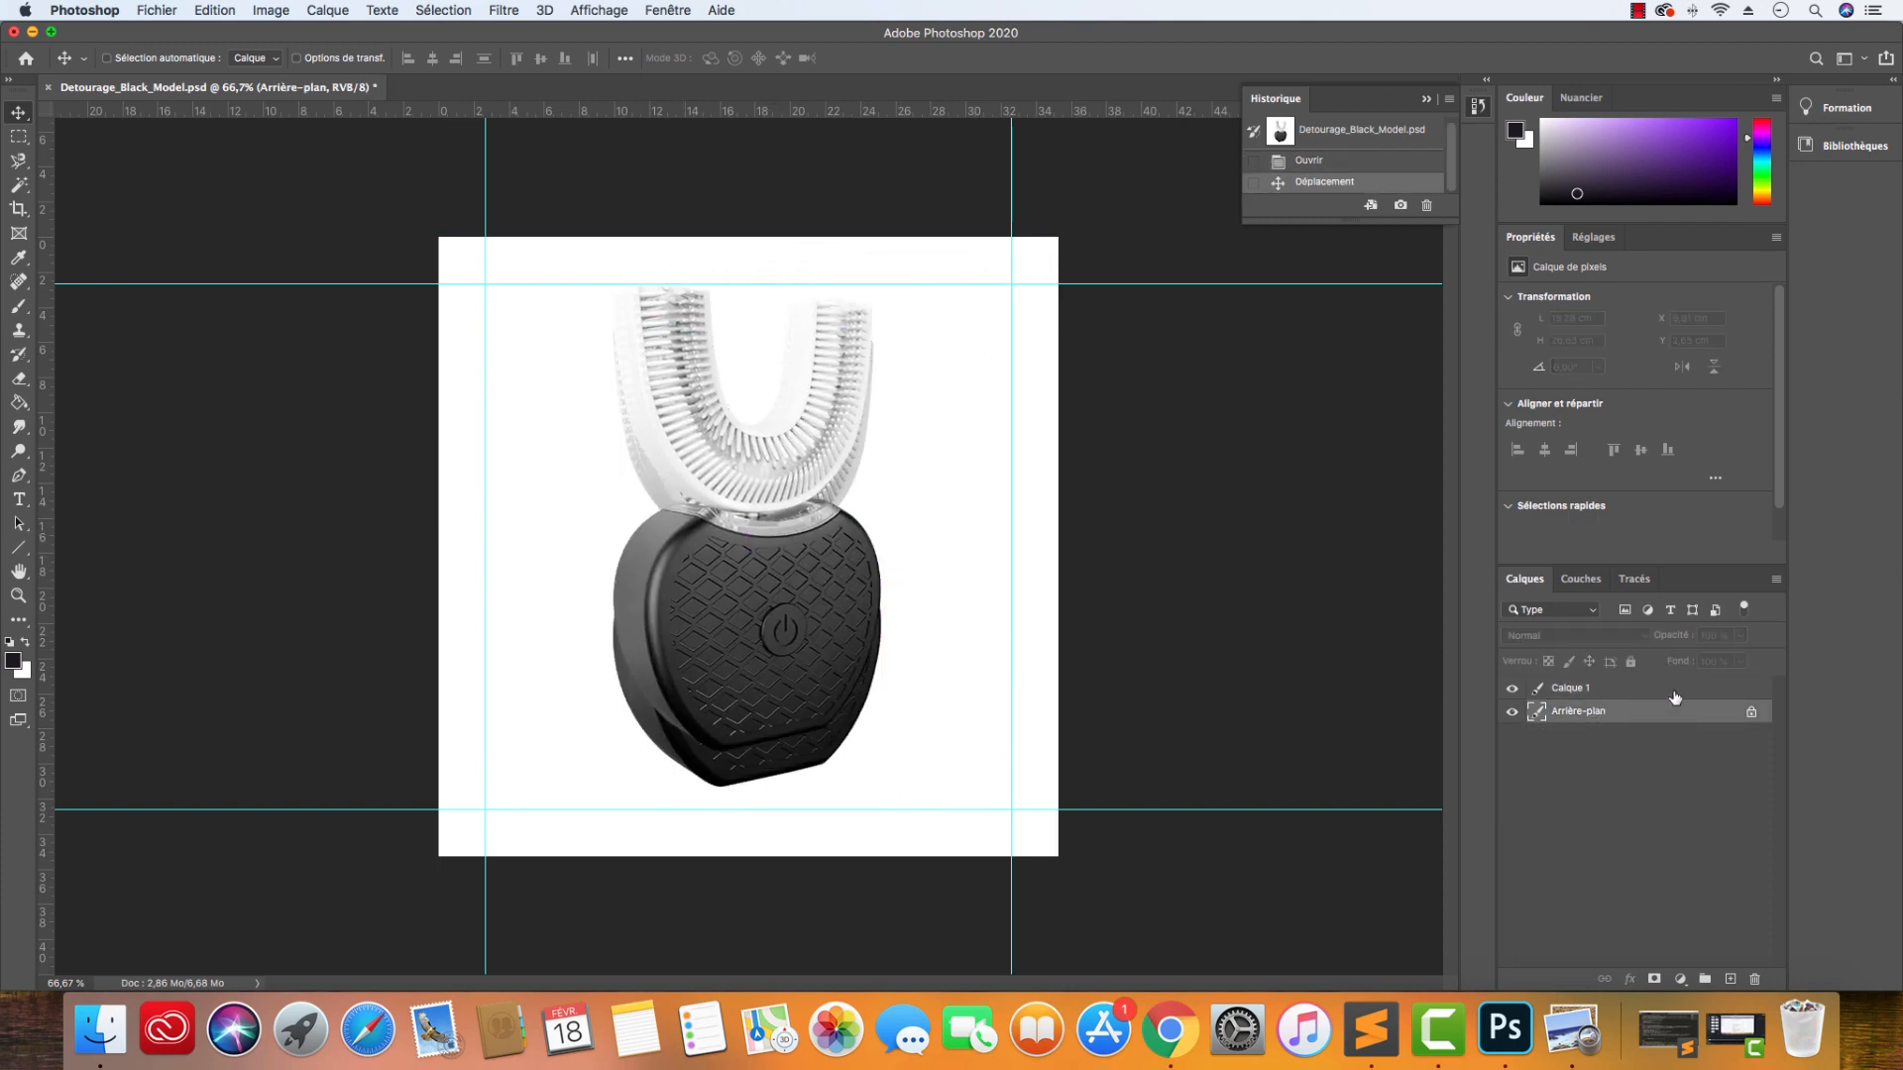
pyautogui.click(1639, 690)
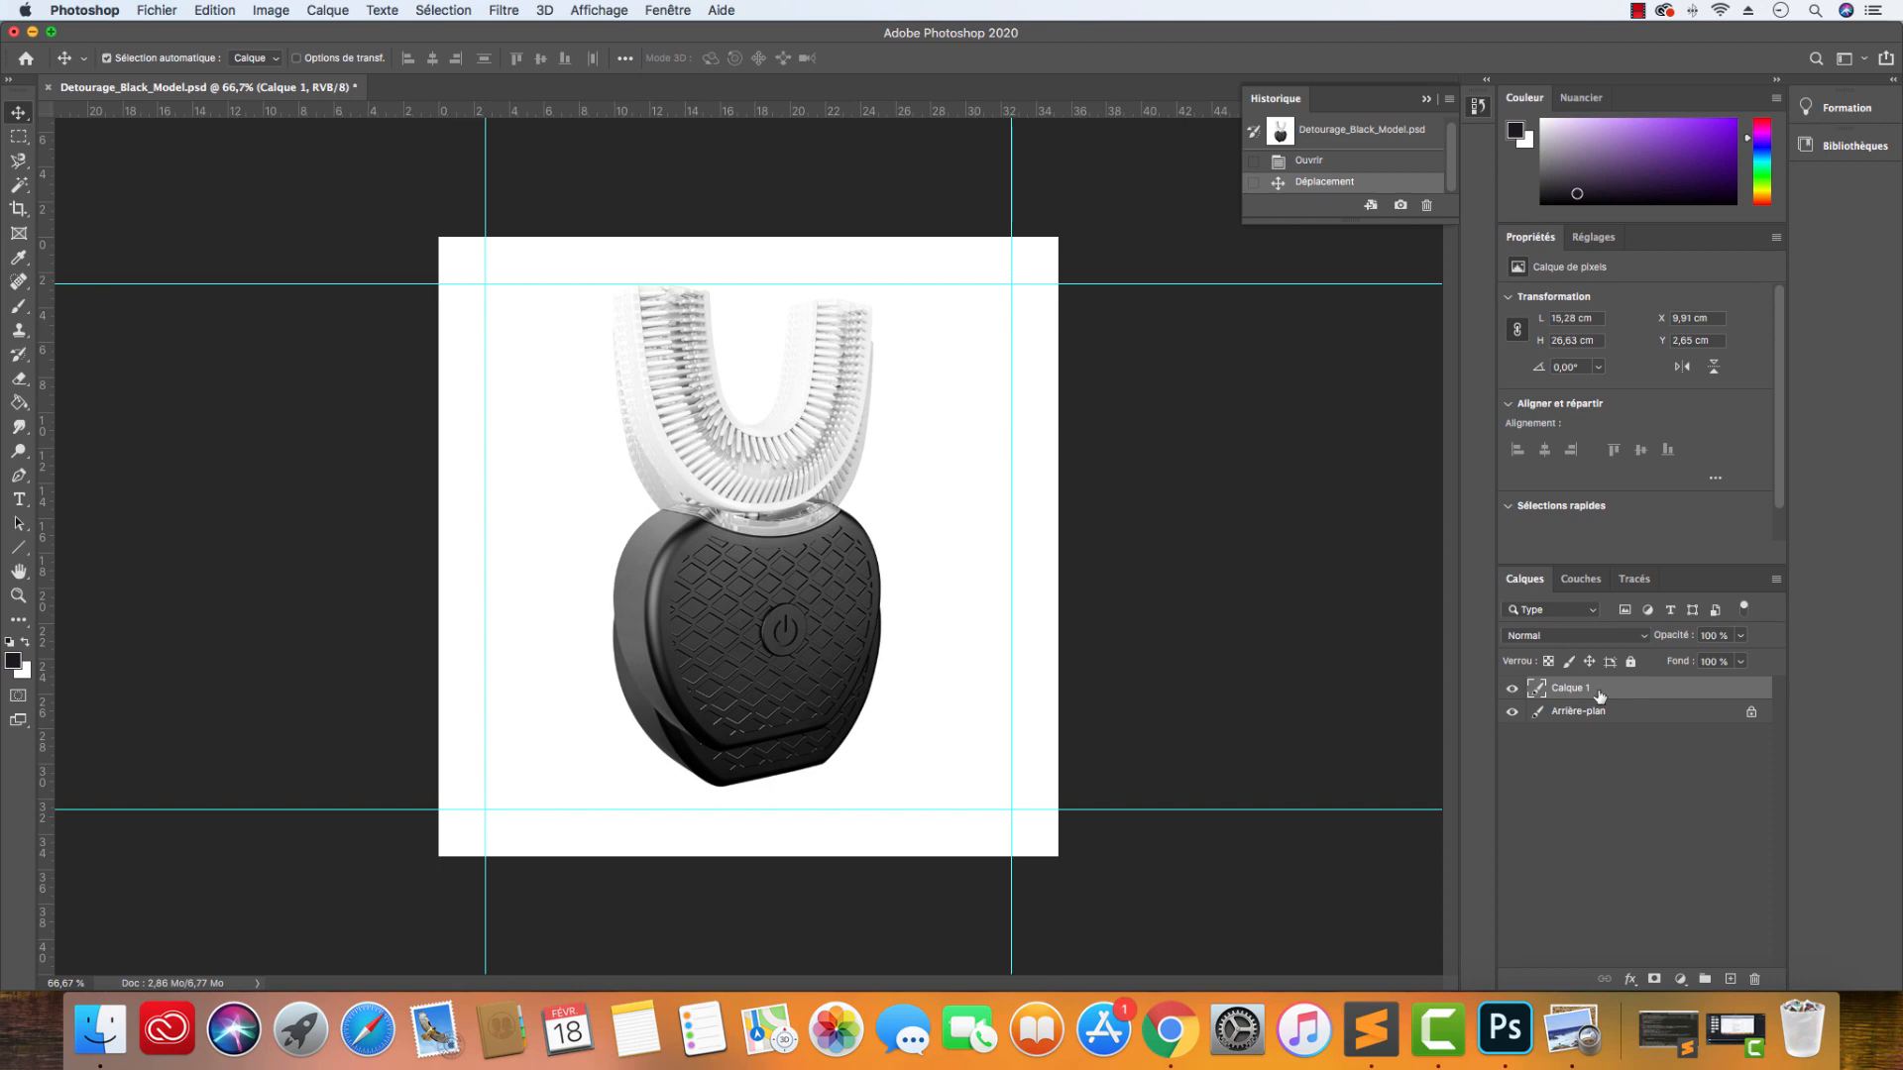
pyautogui.press('super+z')
pyautogui.moveTo(768, 561); pyautogui.dragTo(869, 541)
pyautogui.press('super+z')
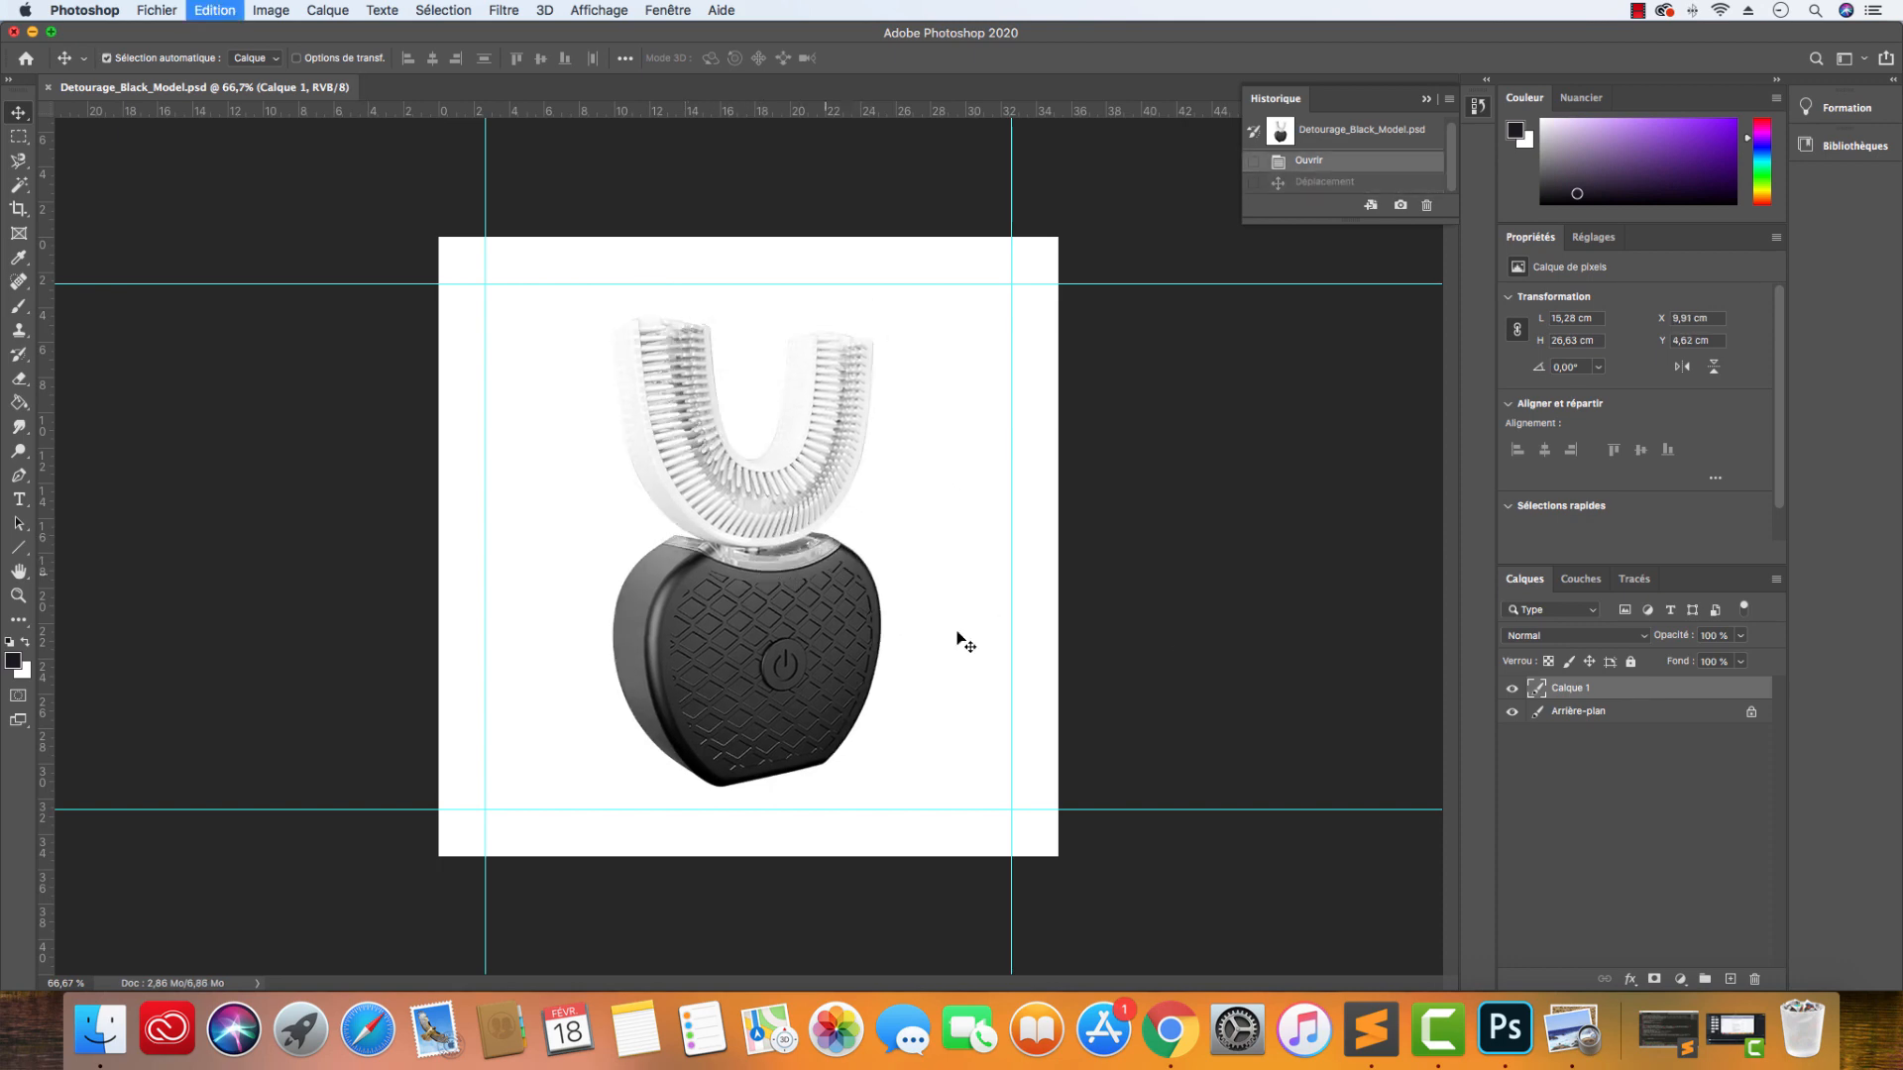
pyautogui.click(1616, 722)
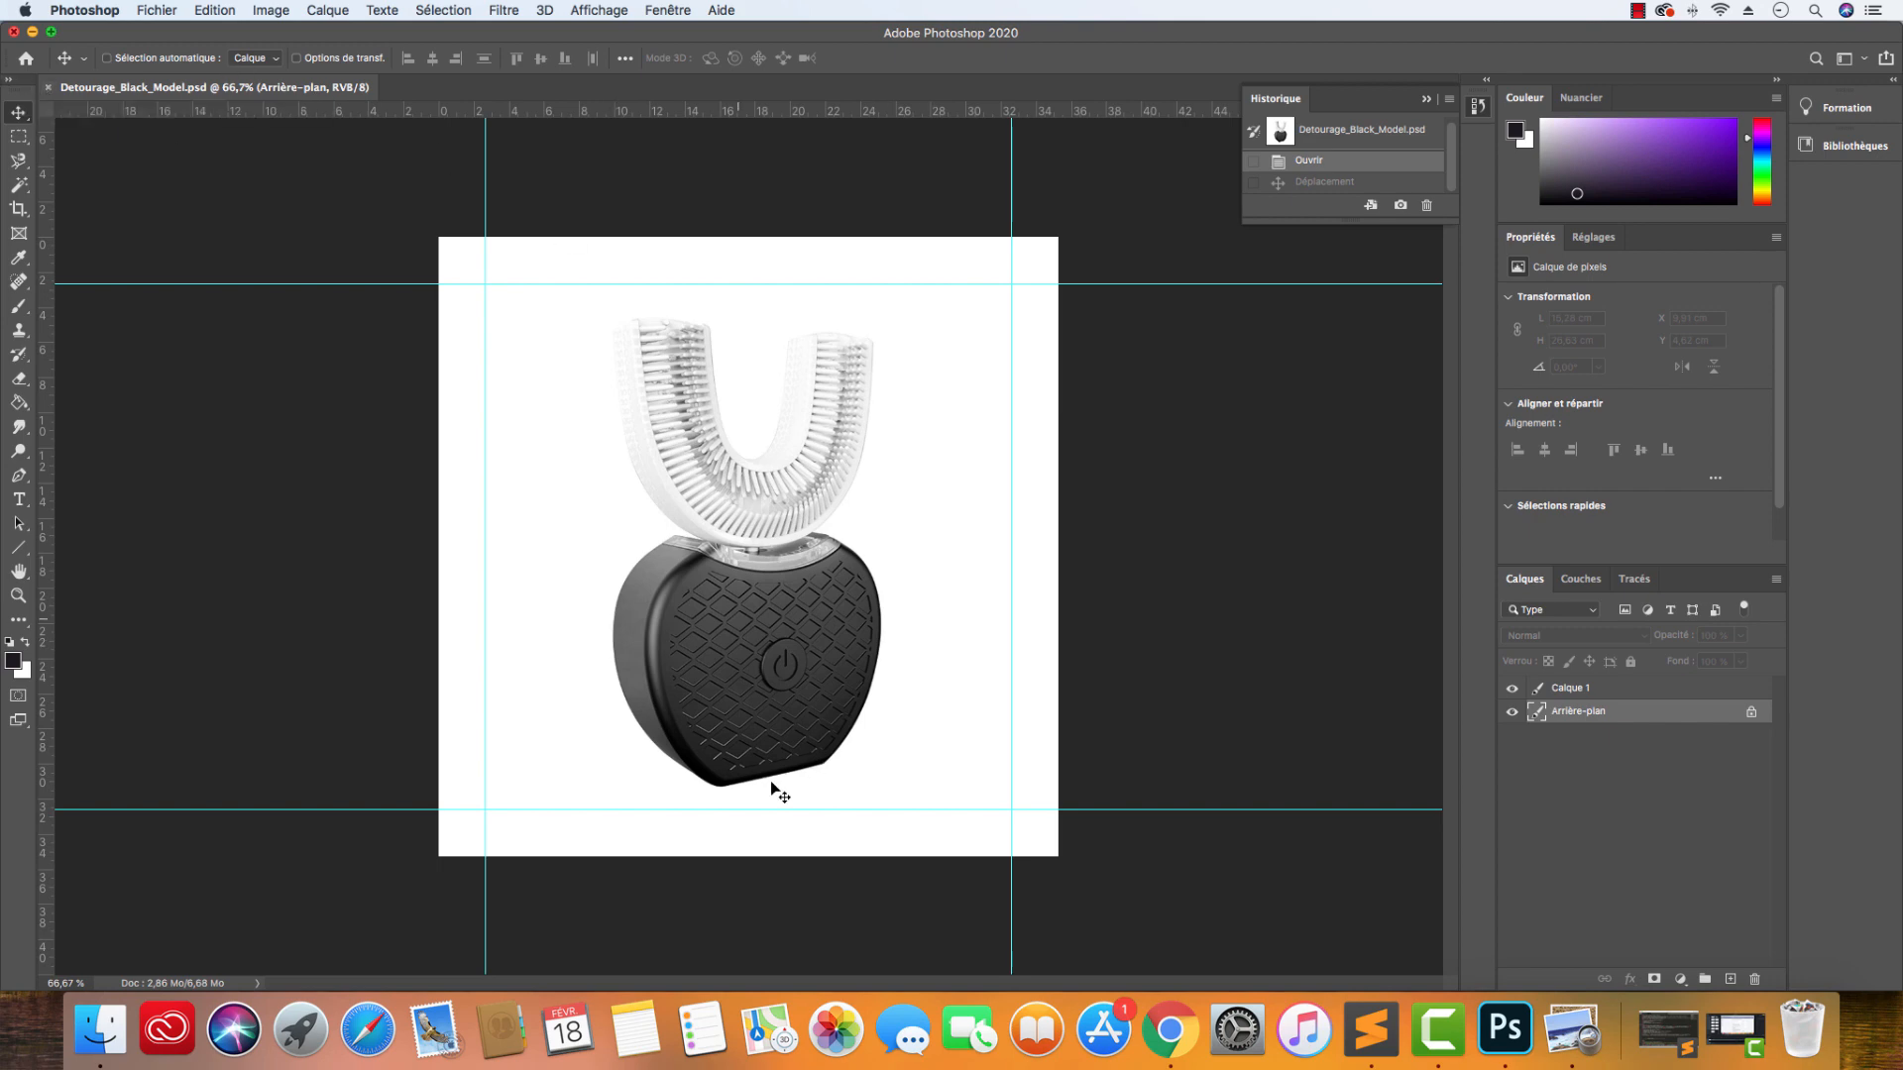
# Switch to Finder, preview the finished black toothbrush image Black_1.jpg from the Products folder, and close the preview windows.
pyautogui.click(100, 1031)
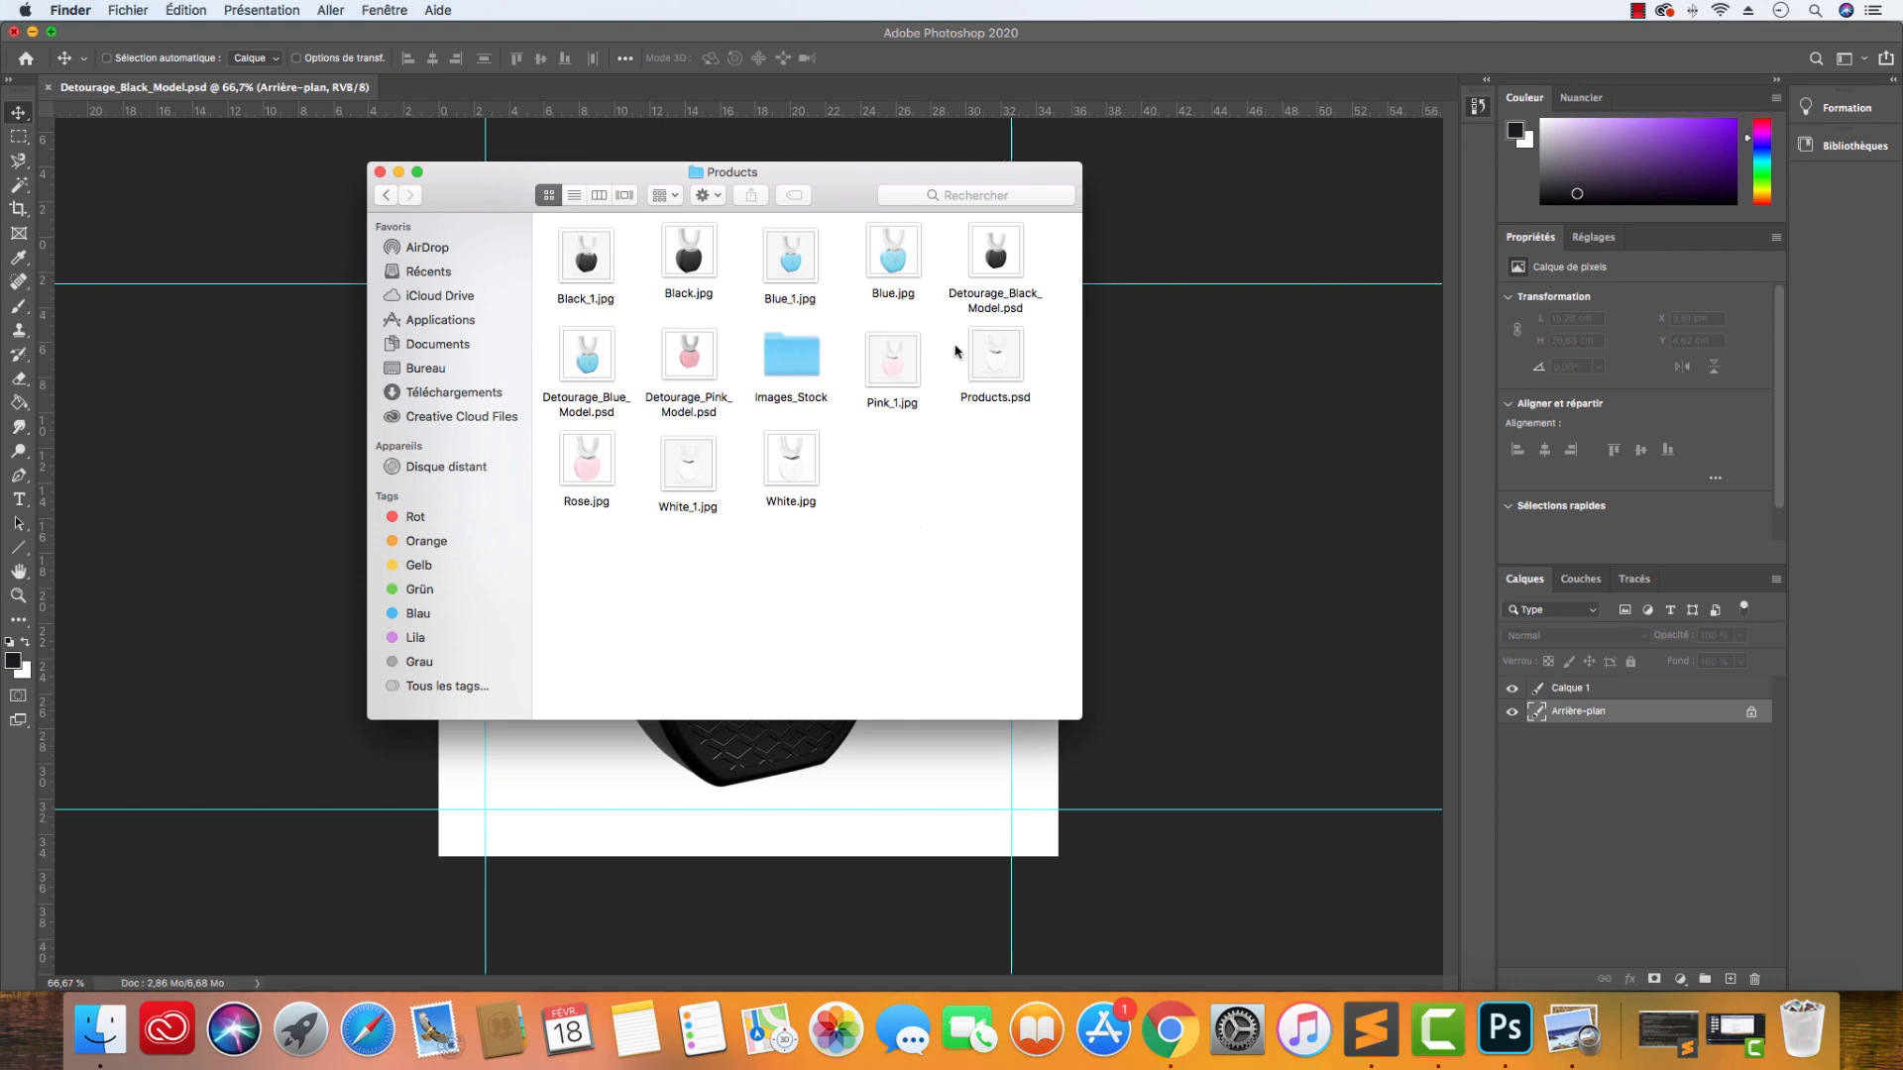
pyautogui.click(607, 276)
pyautogui.click(684, 258)
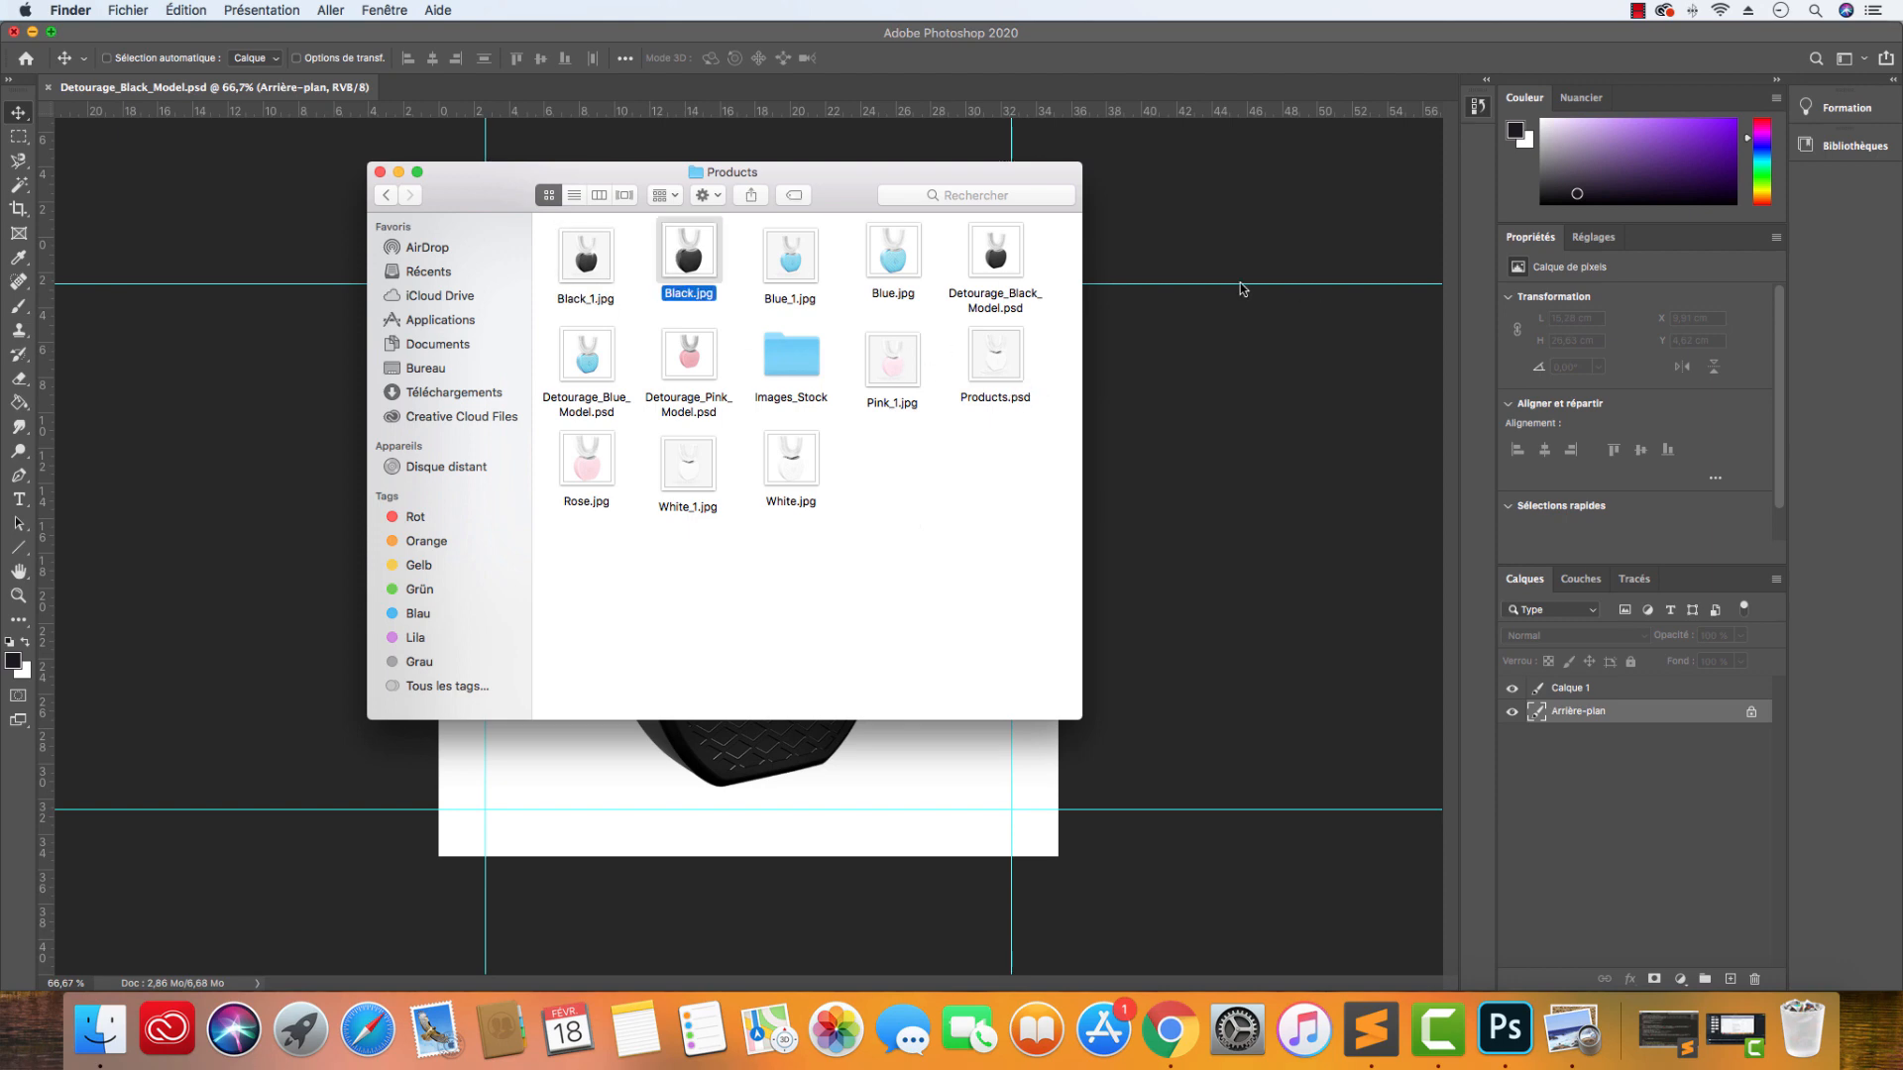
pyautogui.doubleClick(697, 278)
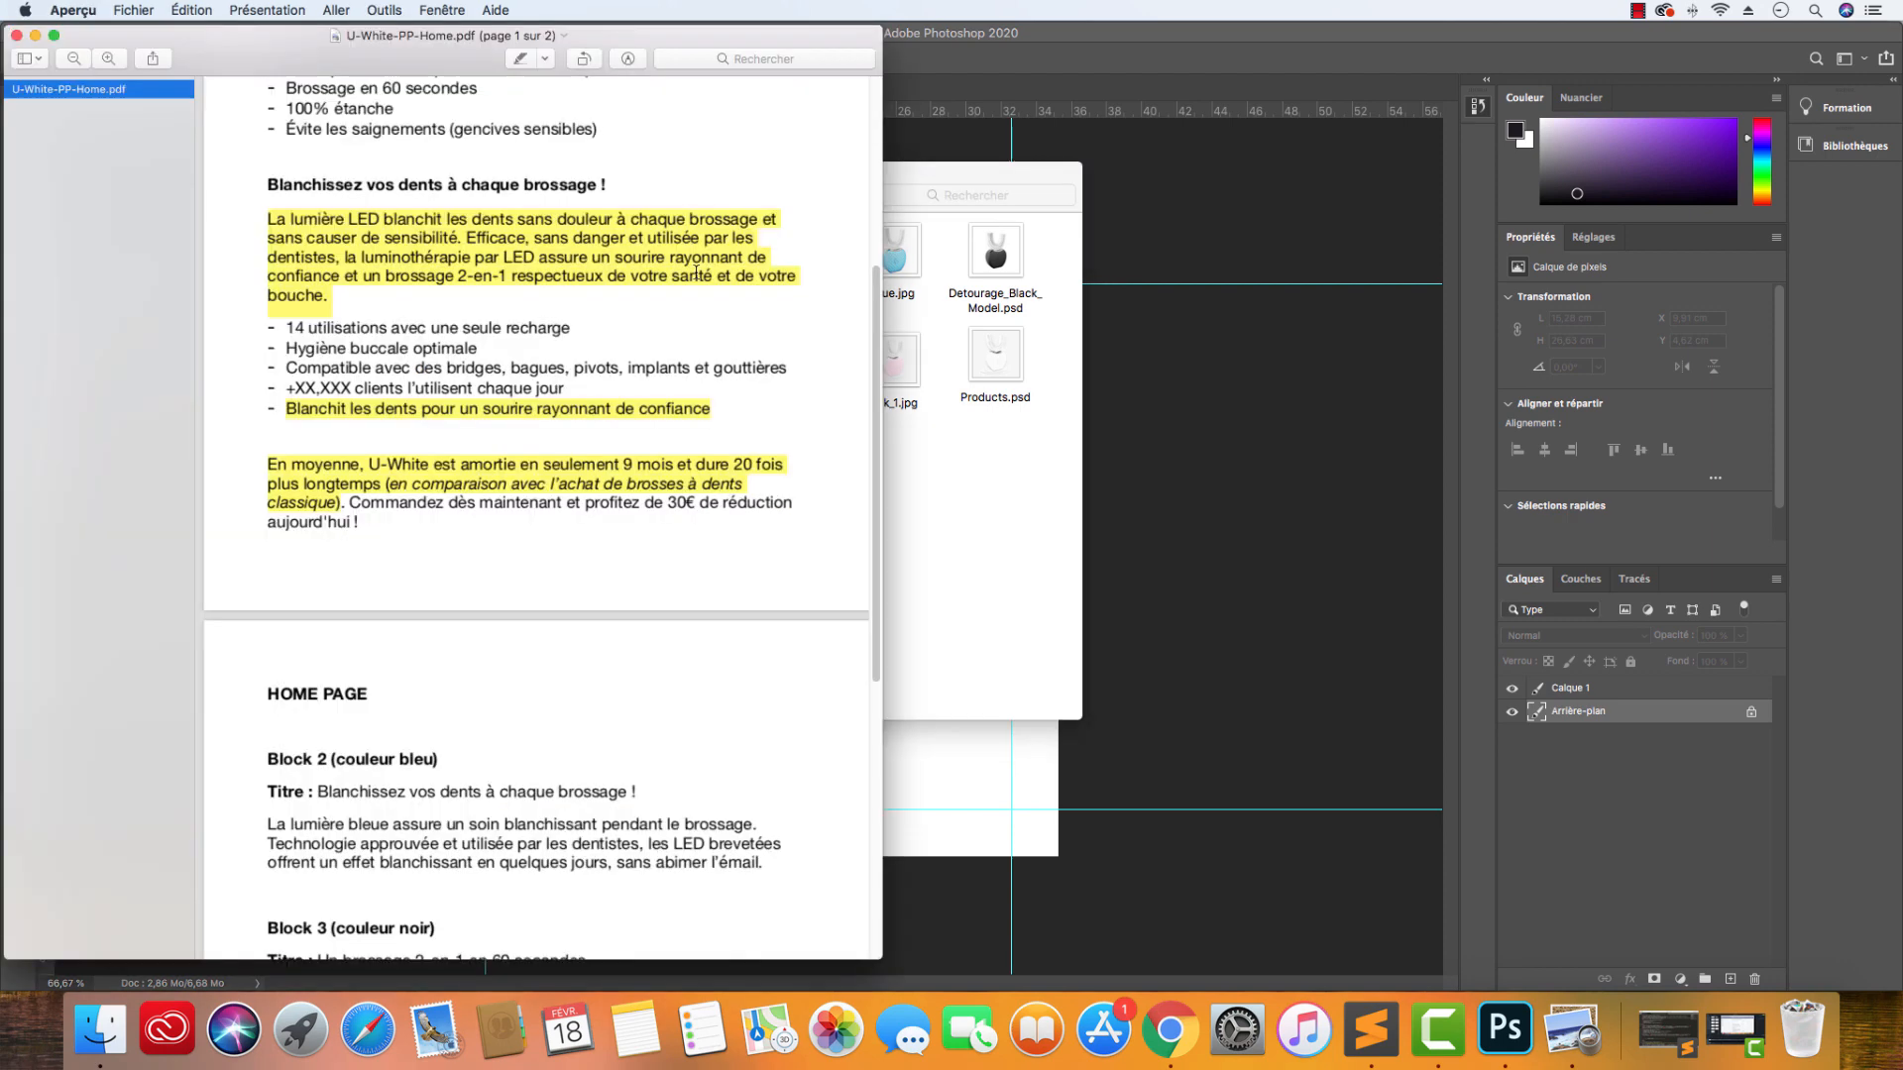
pyautogui.click(36, 58)
pyautogui.click(17, 36)
pyautogui.doubleClick(595, 258)
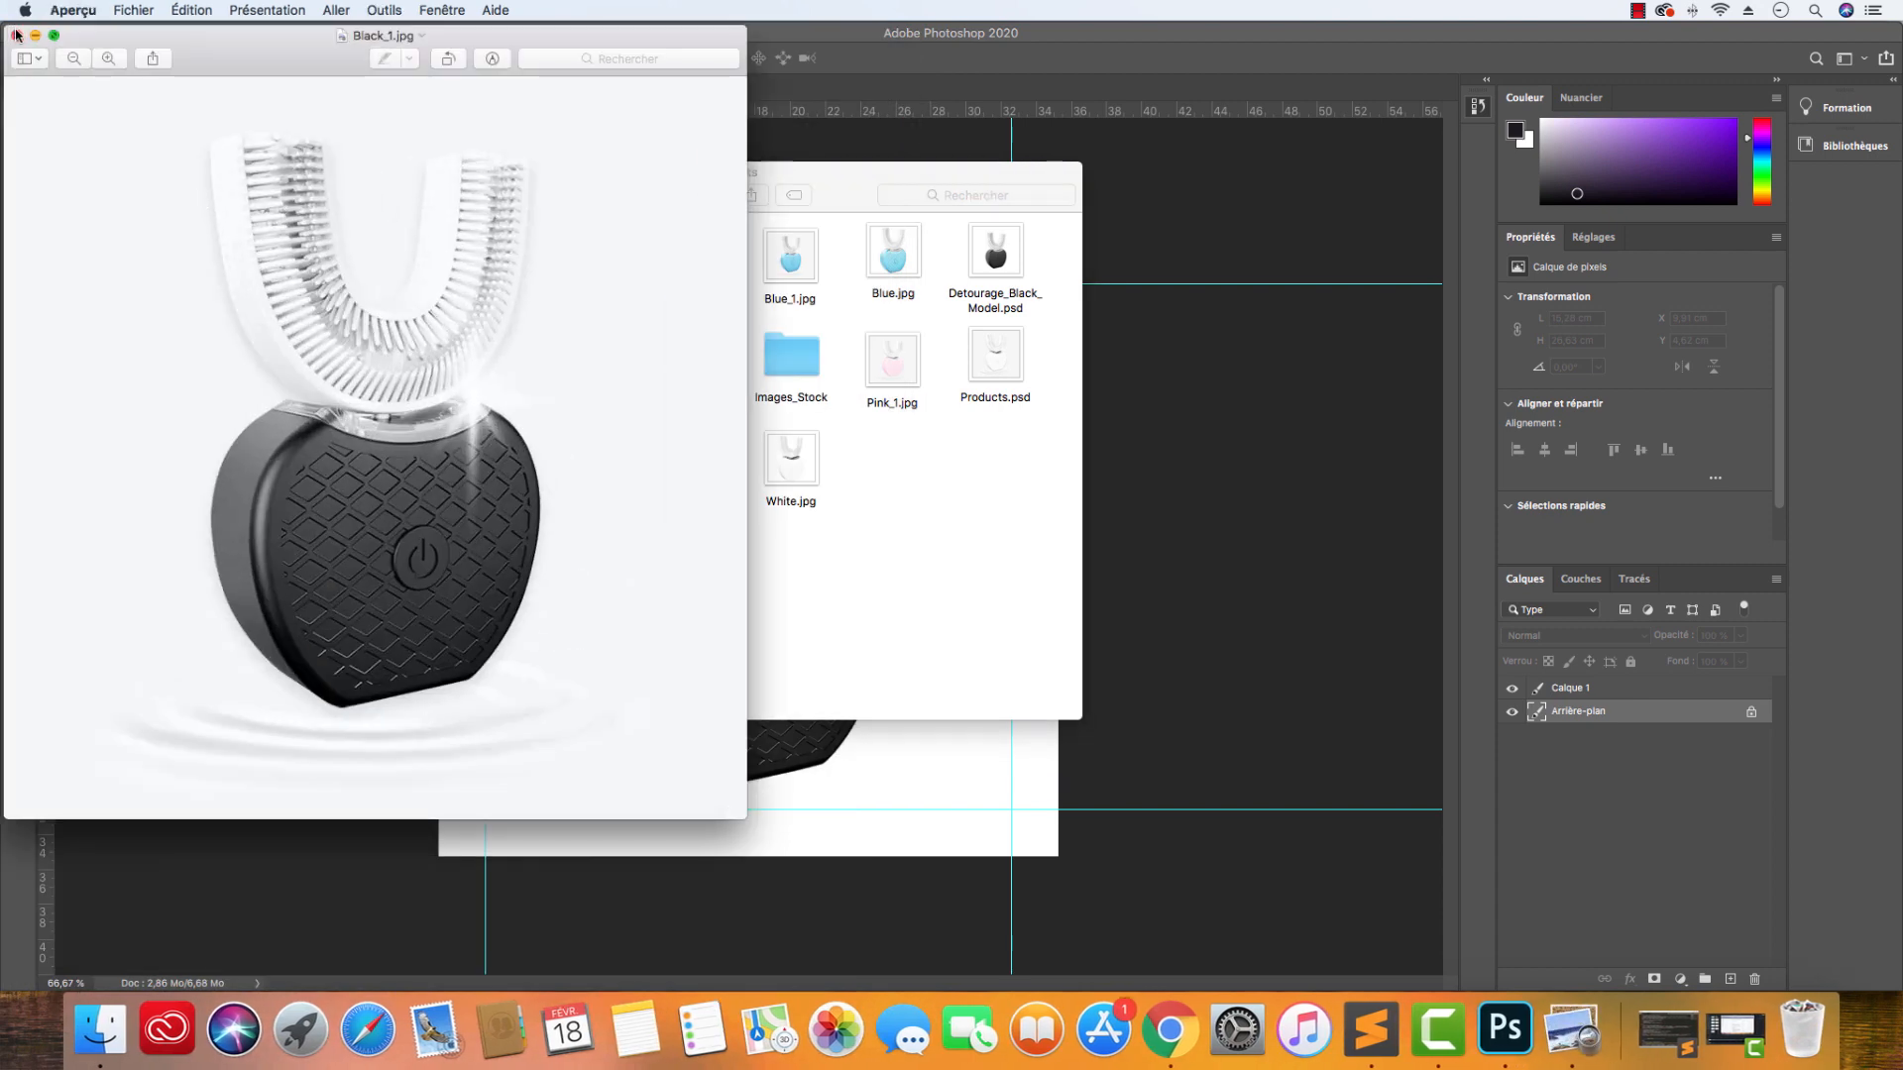
pyautogui.click(16, 36)
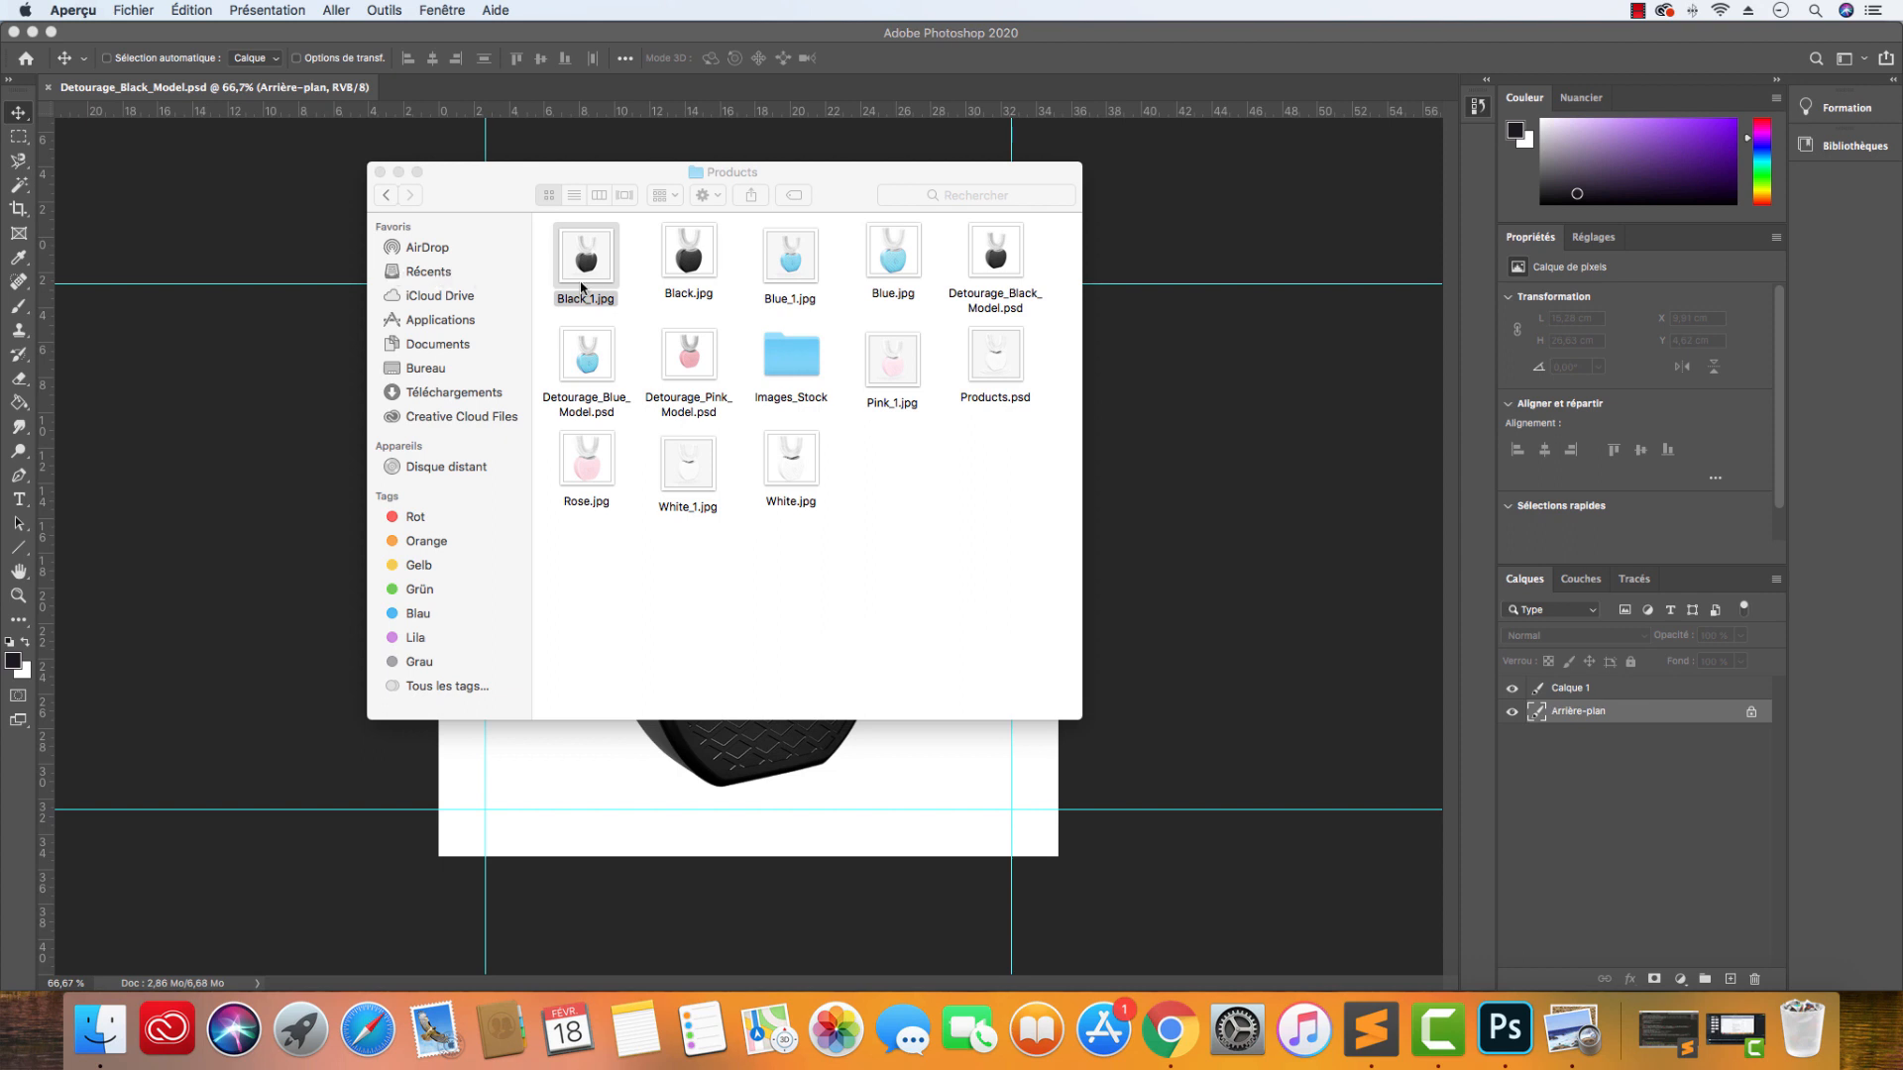
# Open Products.psd from the Products folder in Photoshop and place its document ahead of Detourage_Black_Model.psd.
pyautogui.doubleClick(1001, 354)
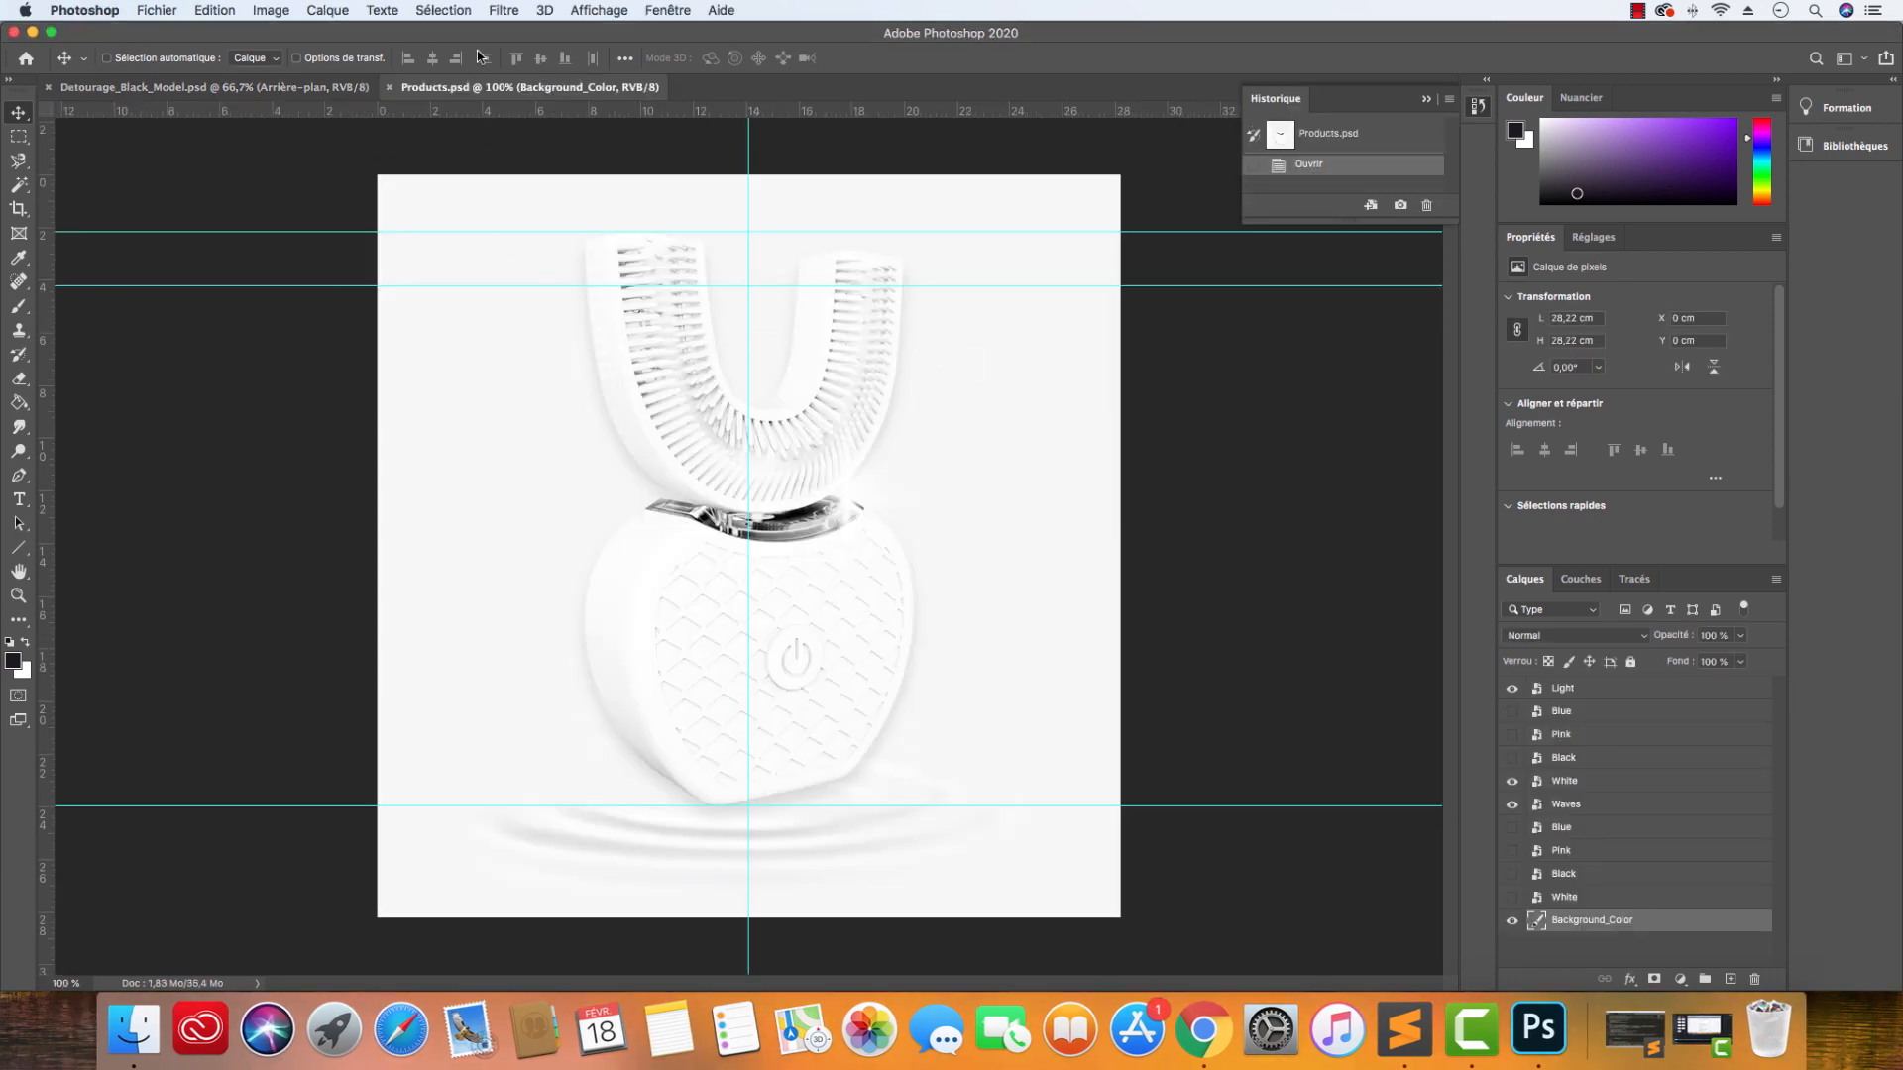
pyautogui.moveTo(511, 89); pyautogui.dragTo(163, 91)
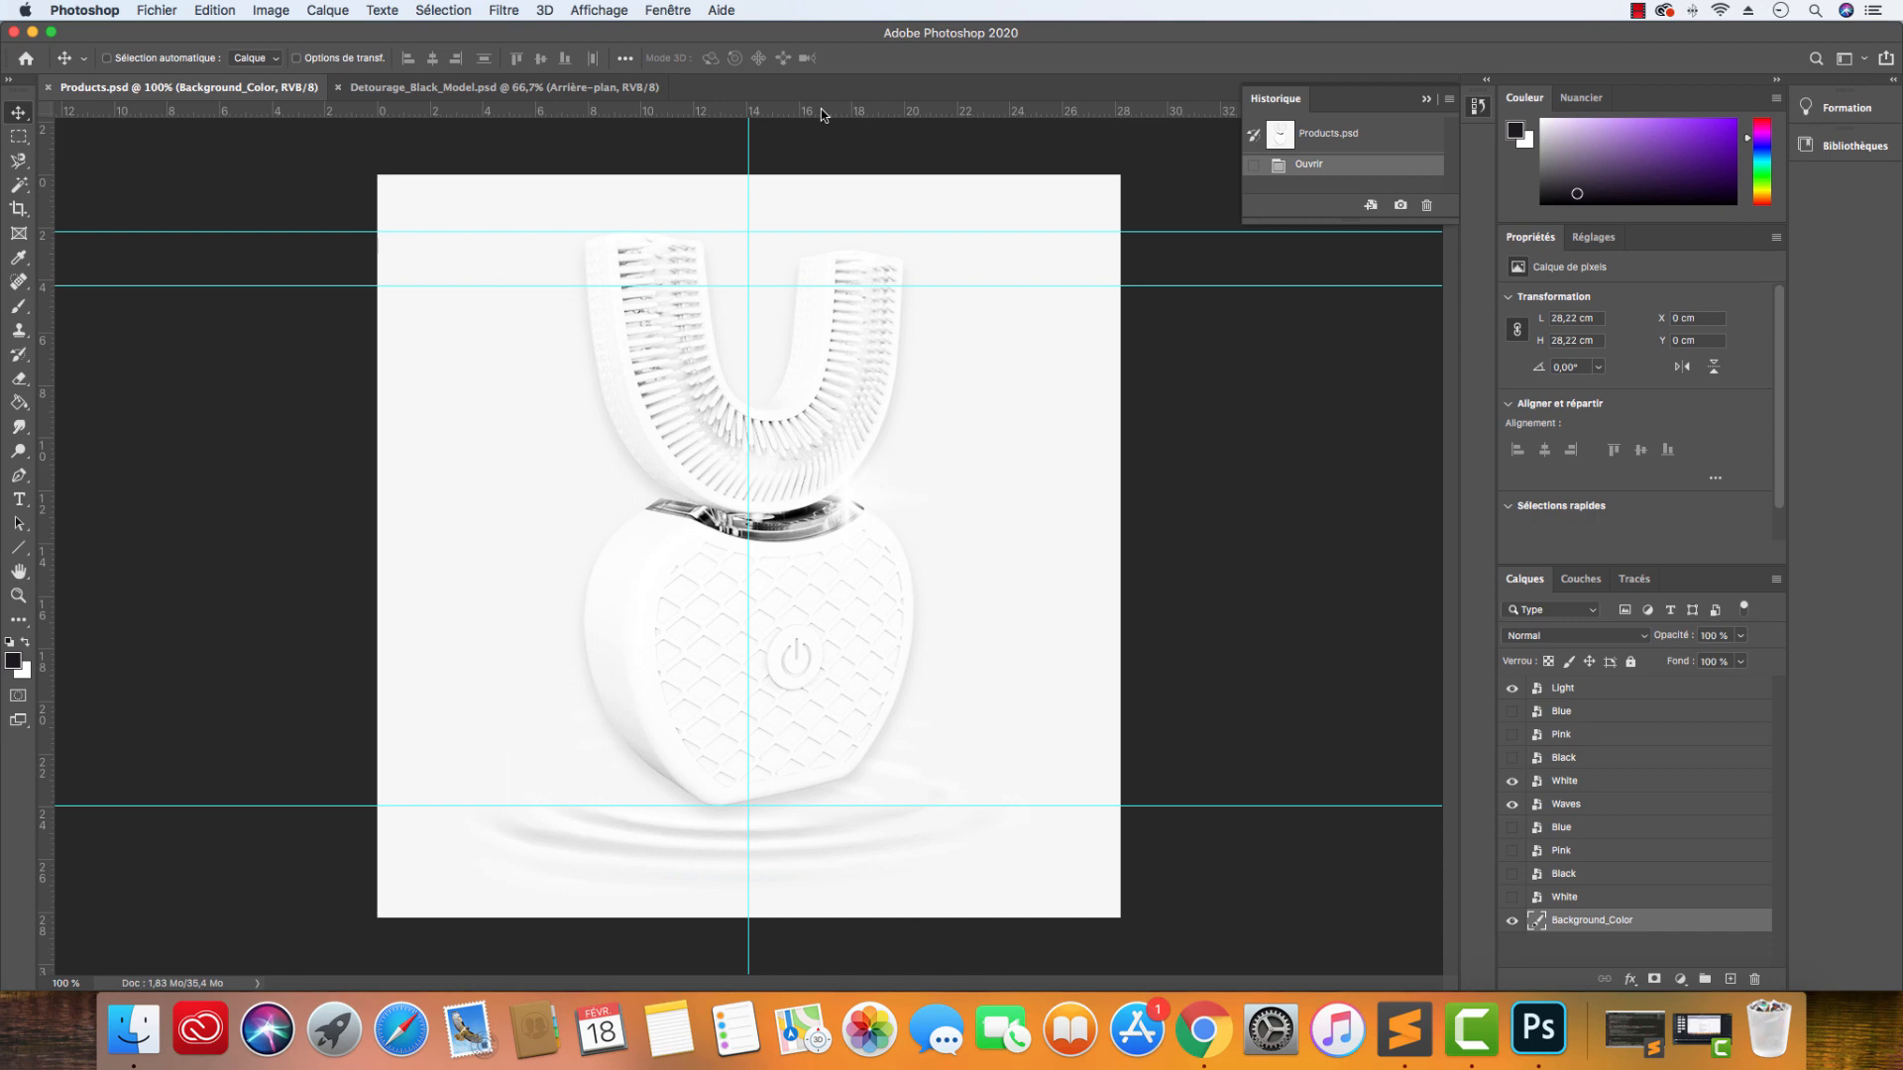
# Inspect the pixel dimensions and resolution of Products.psd, leaving the image size as it is.
pyautogui.click(270, 10)
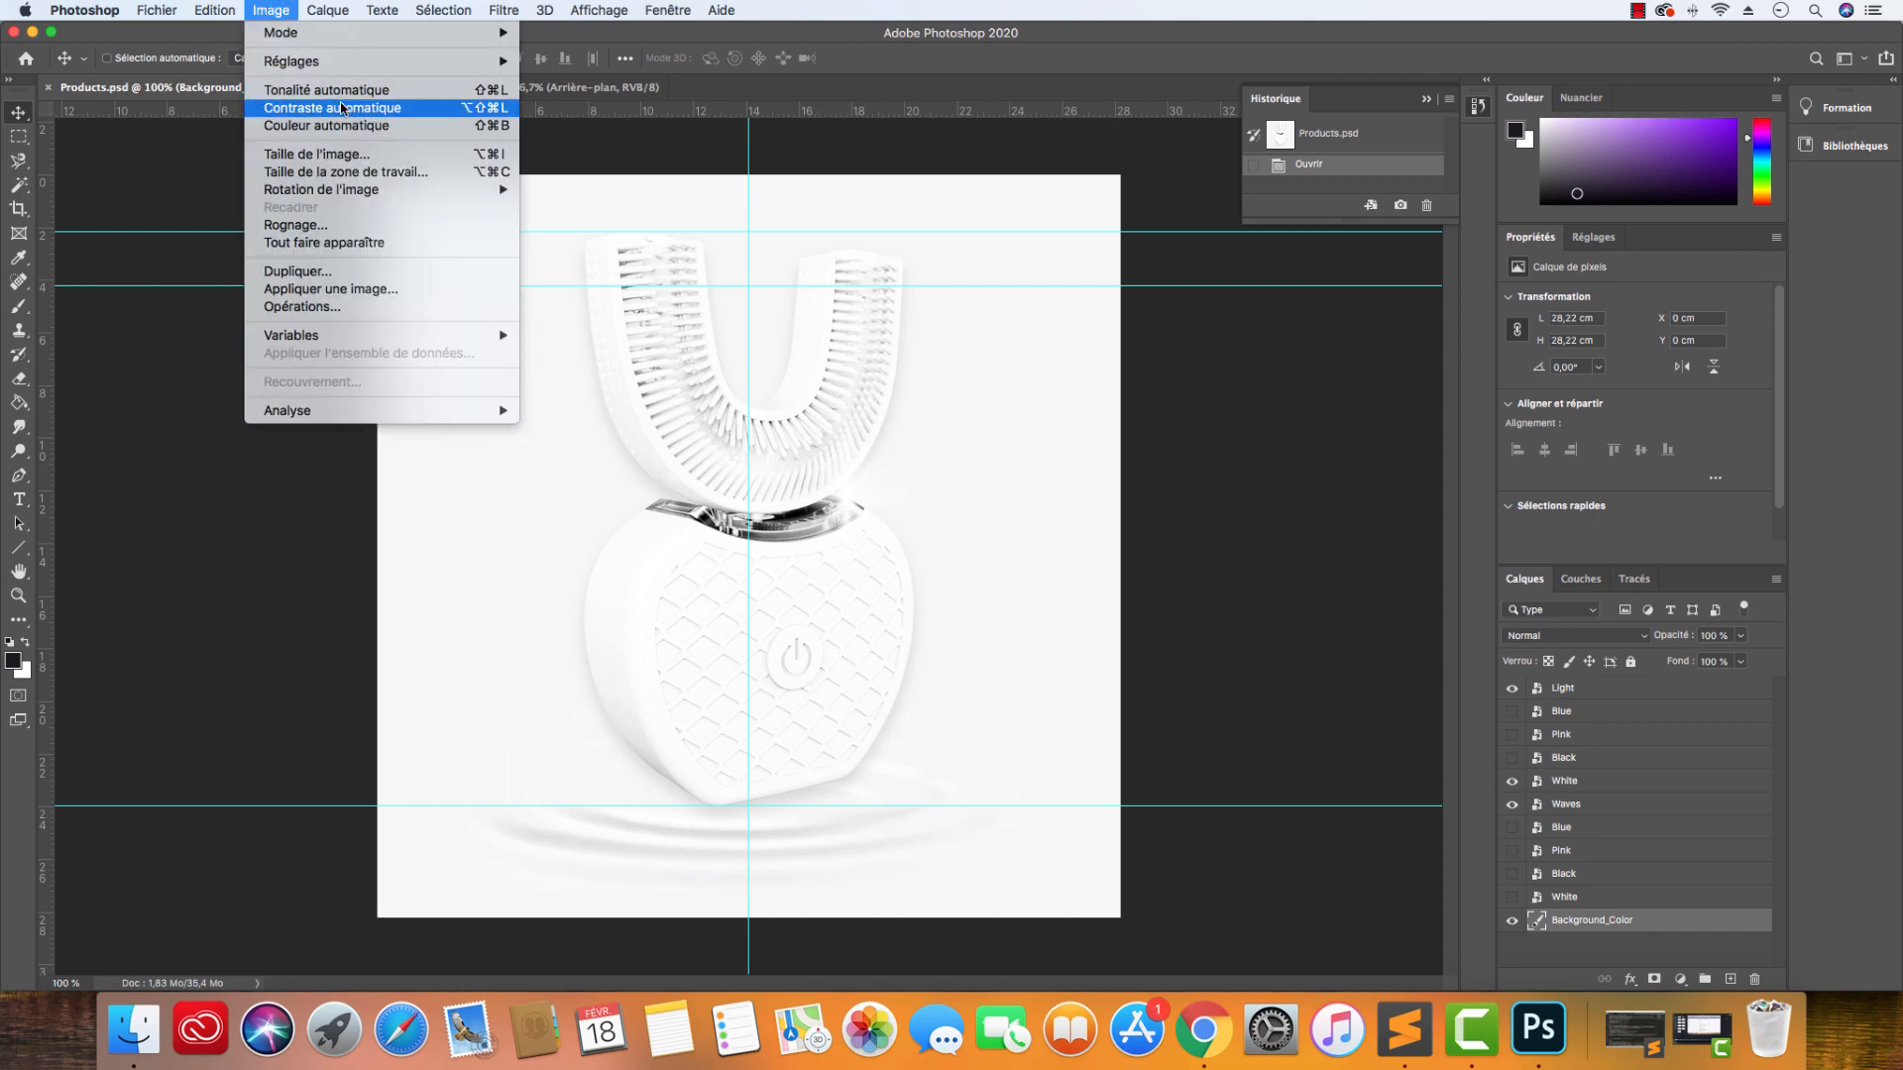
pyautogui.click(327, 155)
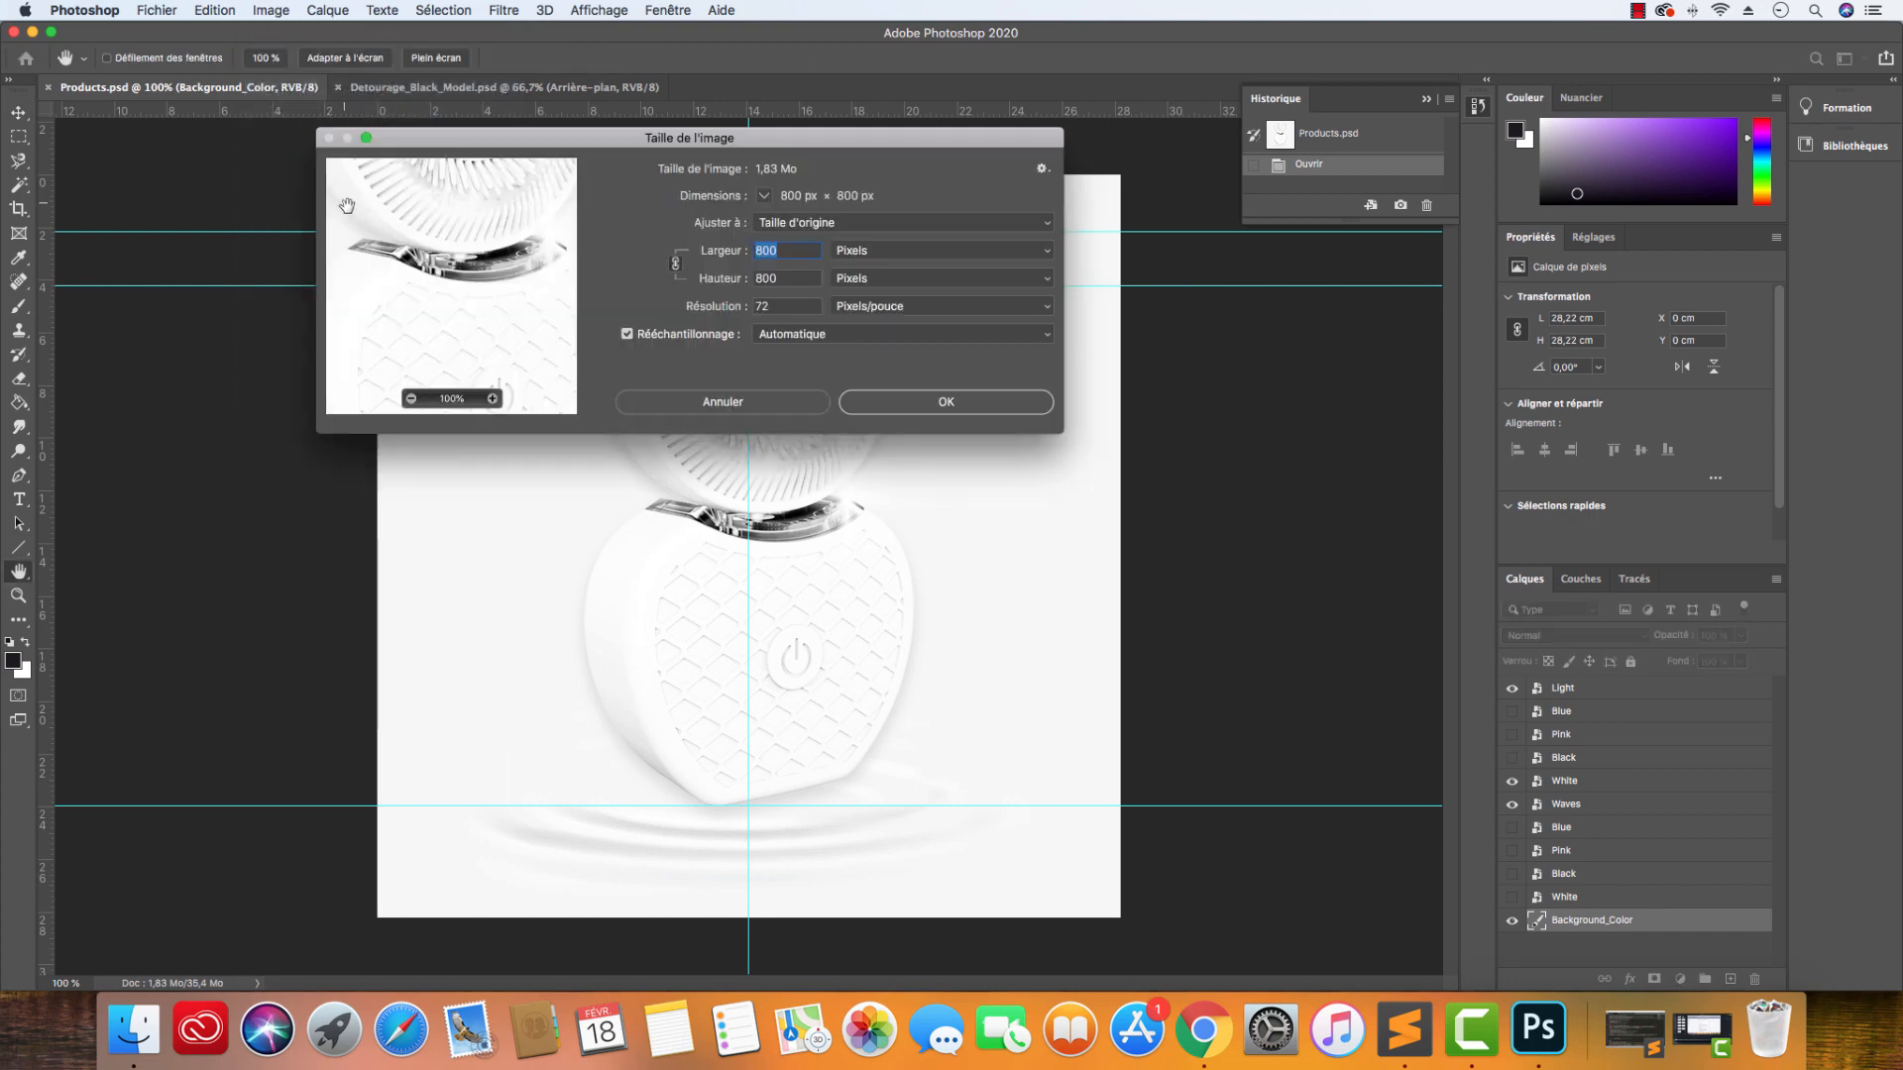
pyautogui.doubleClick(788, 307)
pyautogui.click(771, 392)
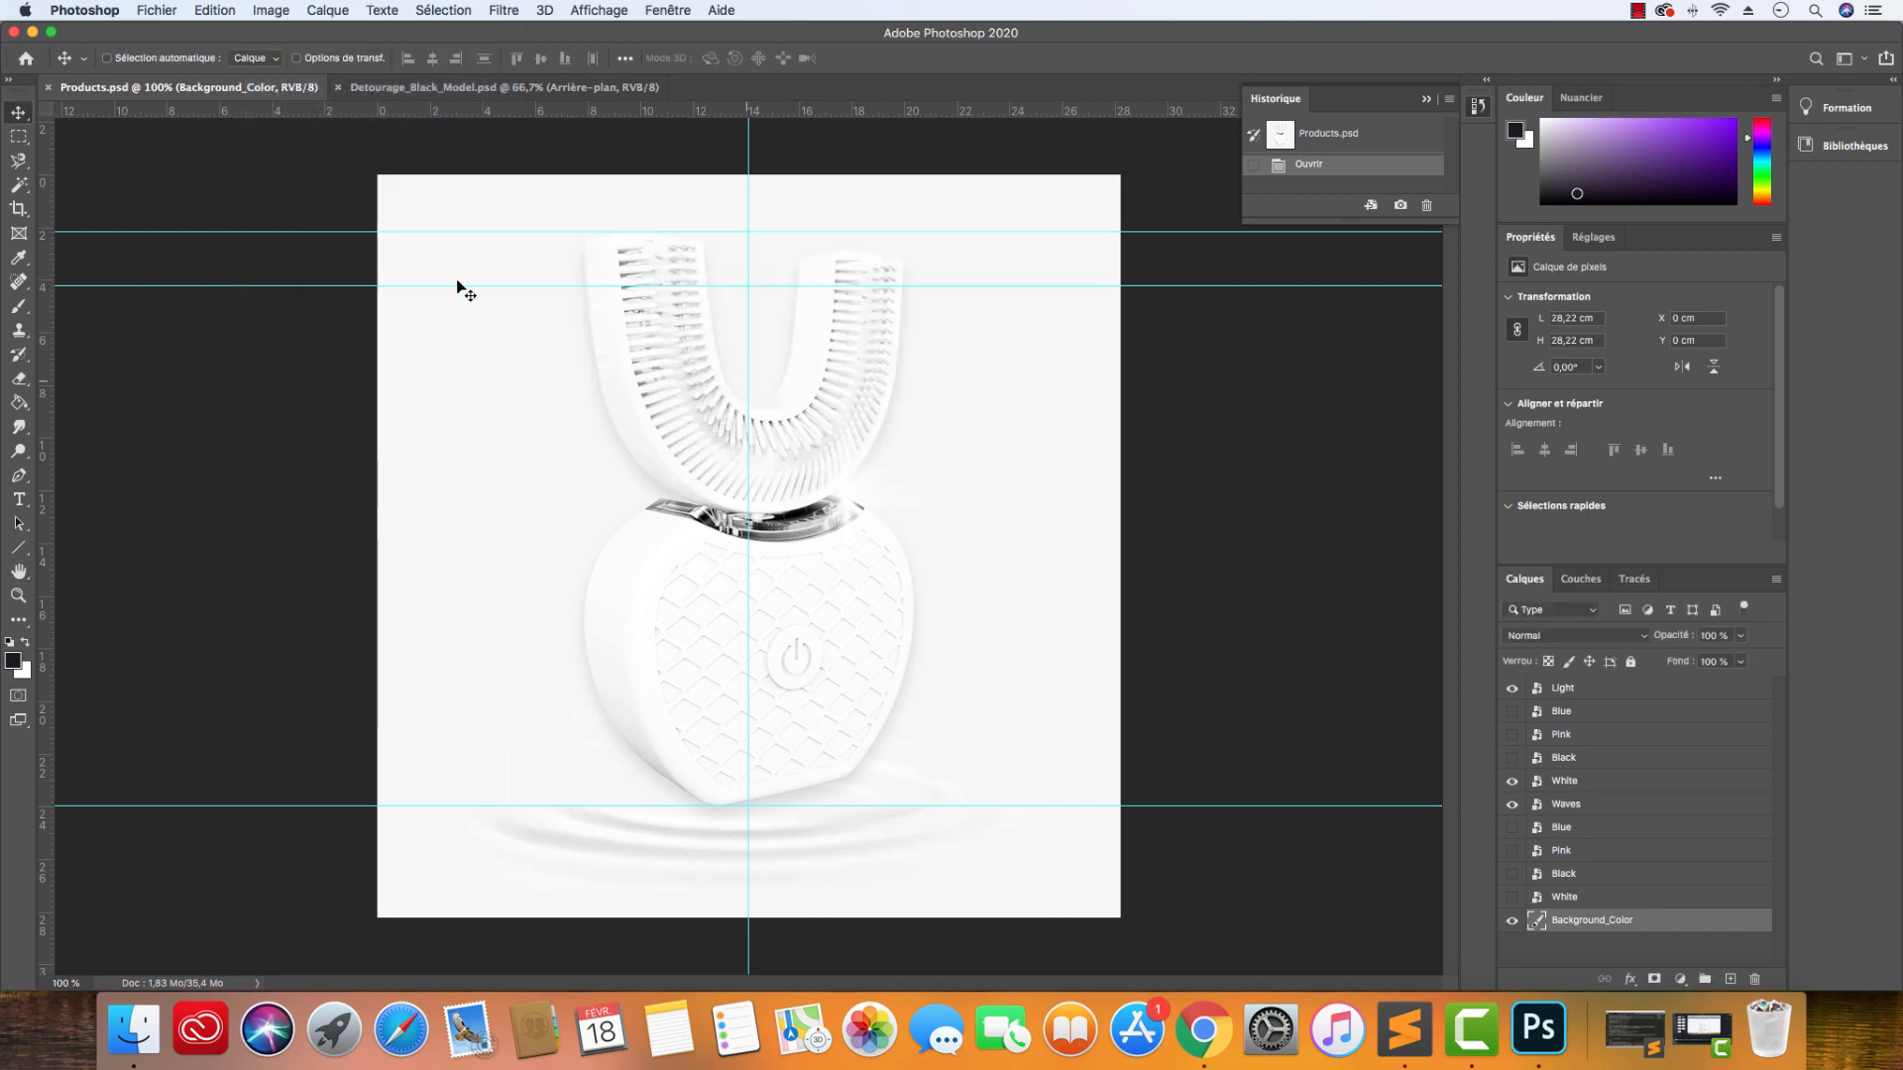
# Start a new document from the Web preset and set its width and height to 800 pixels.
pyautogui.click(155, 11)
pyautogui.click(160, 33)
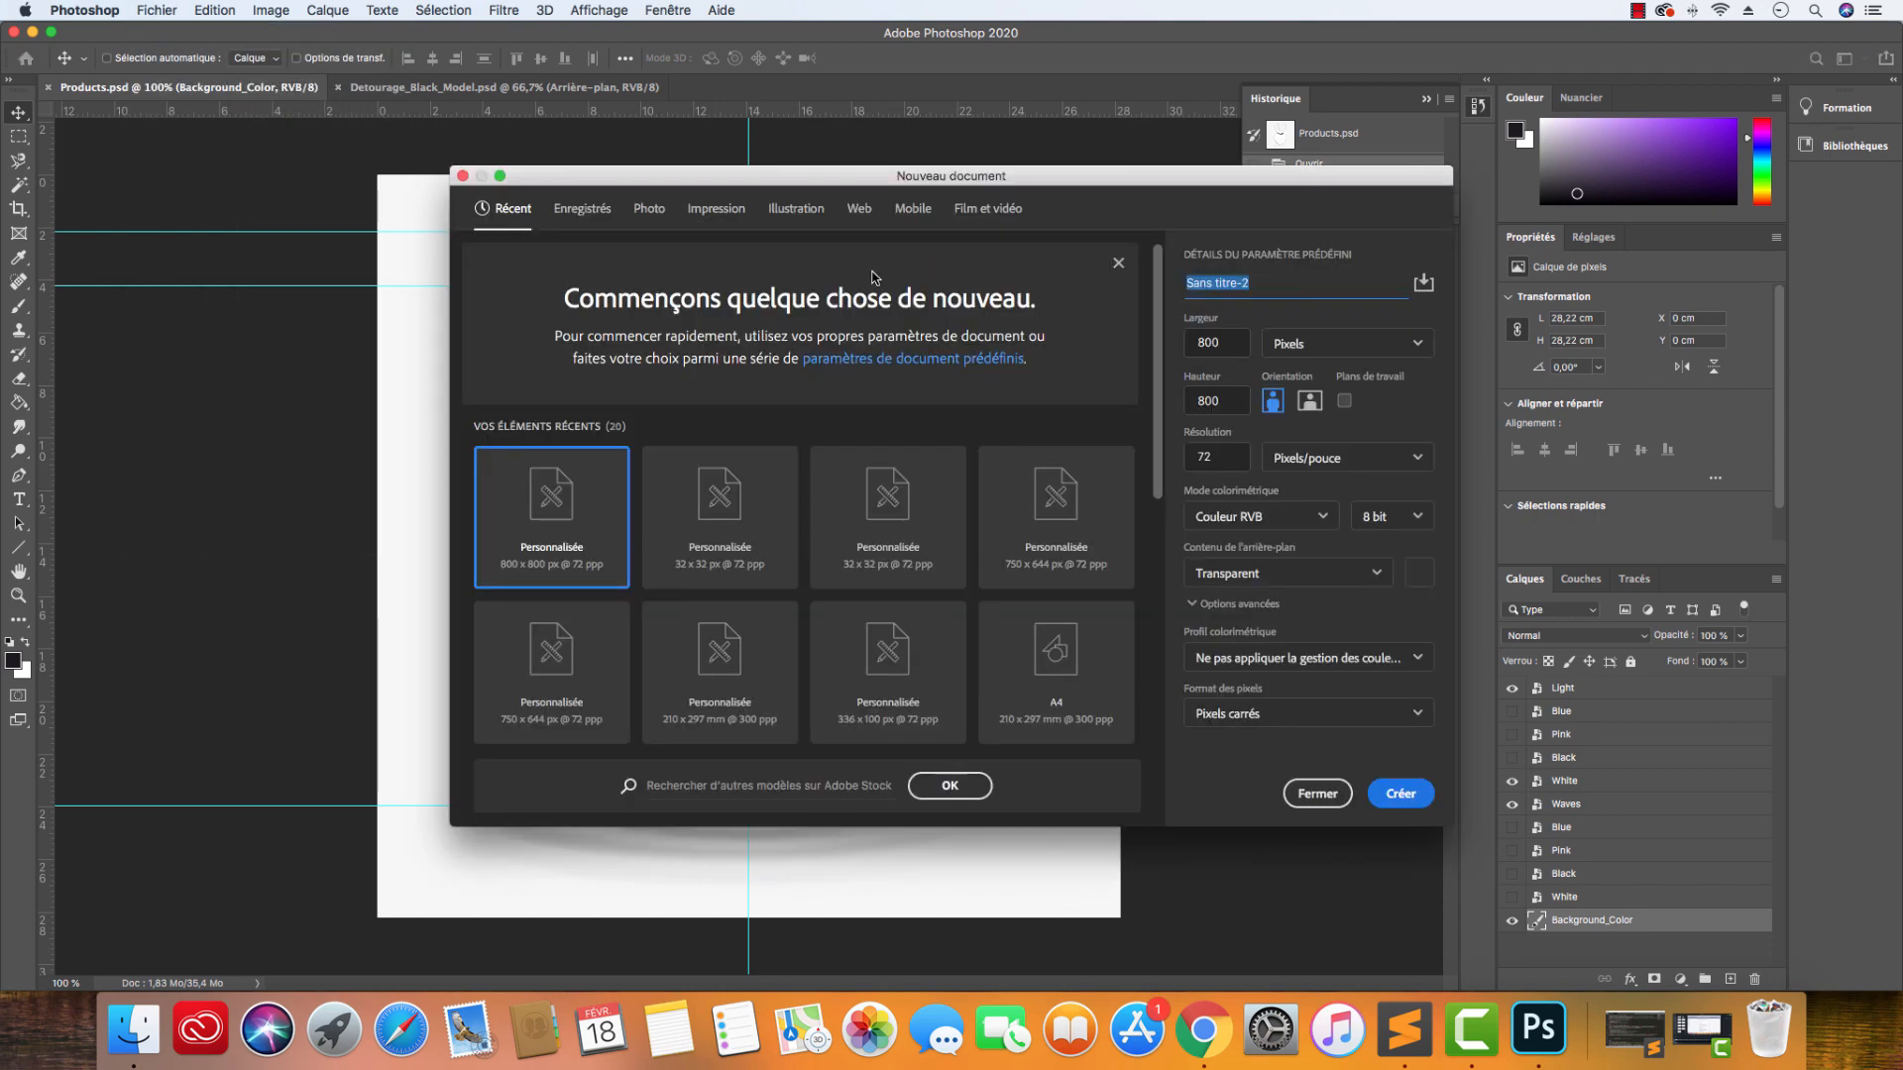
pyautogui.click(860, 211)
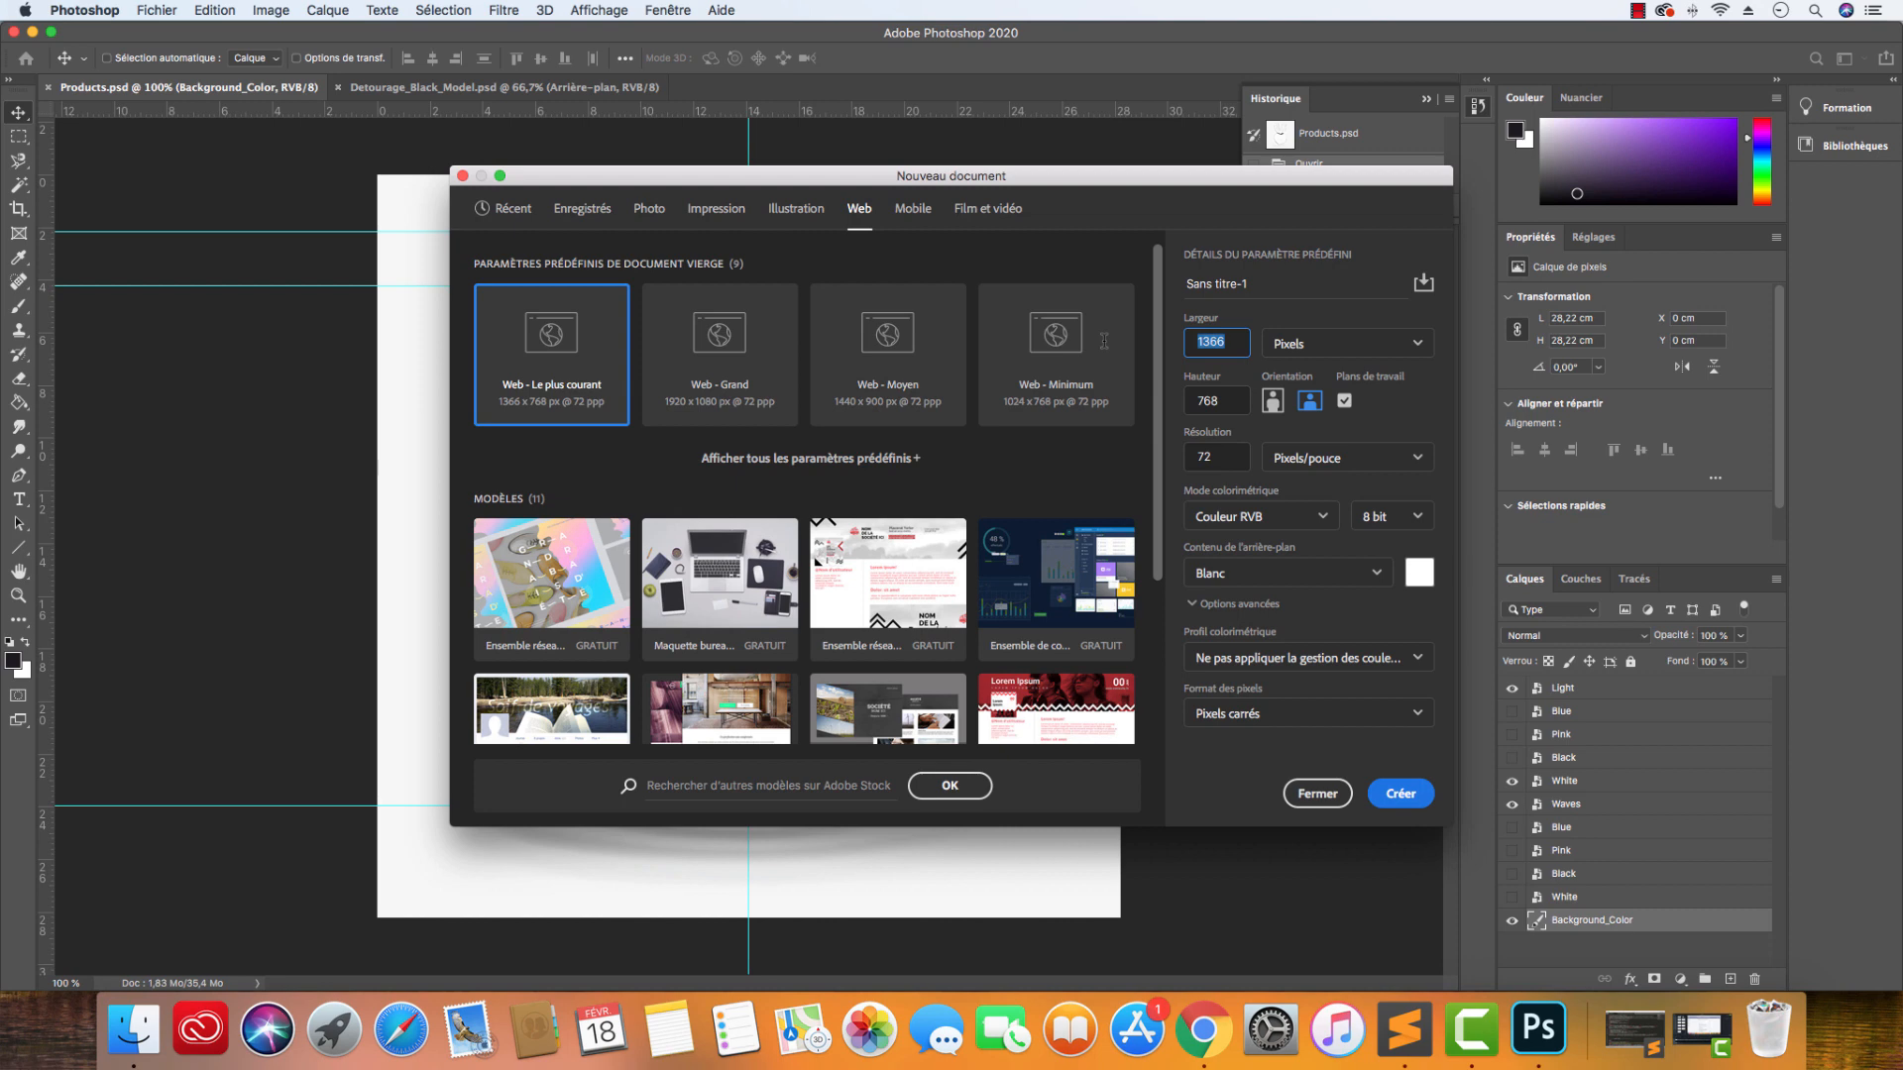
pyautogui.write('800')
pyautogui.click(1199, 400)
pyautogui.write('800')
pyautogui.click(1220, 452)
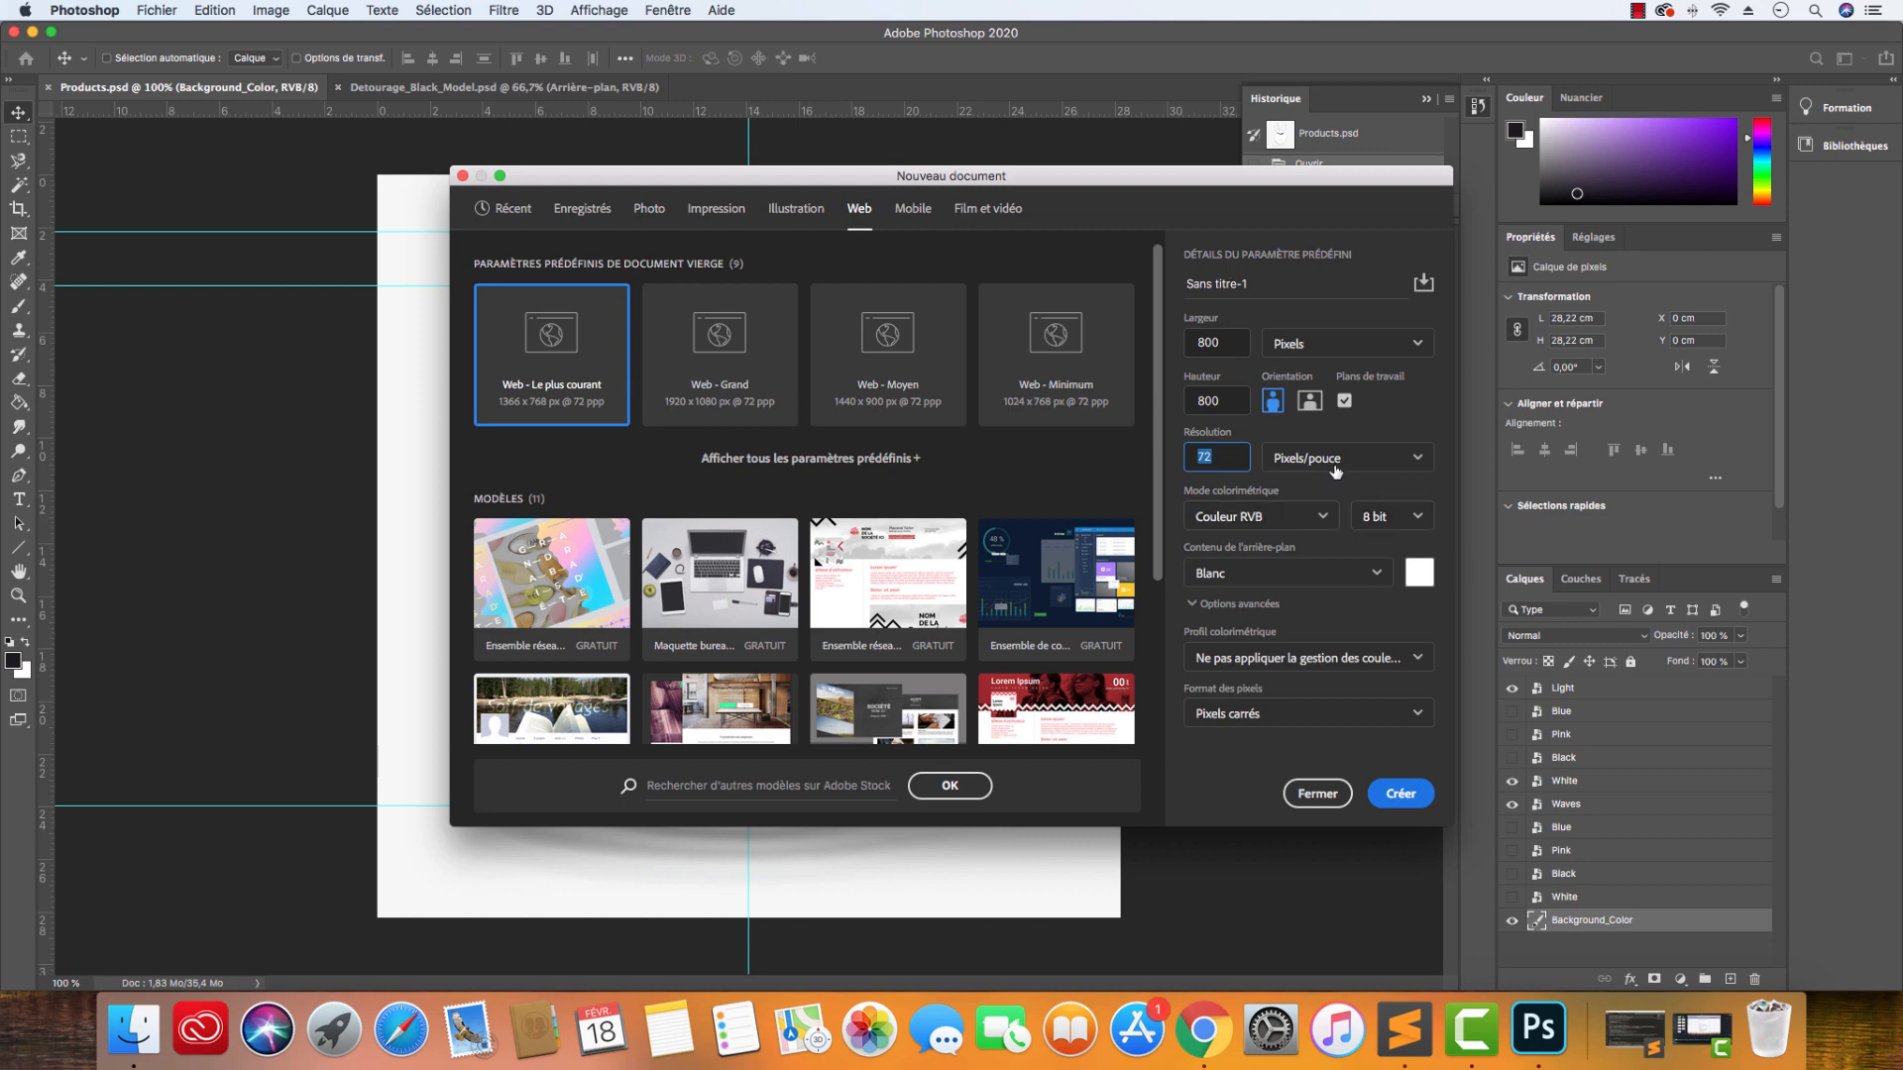
# Turn off artboards for the new document, check the background content options, and dismiss the setup without creating it.
pyautogui.click(1344, 404)
pyautogui.click(1341, 394)
pyautogui.click(1263, 575)
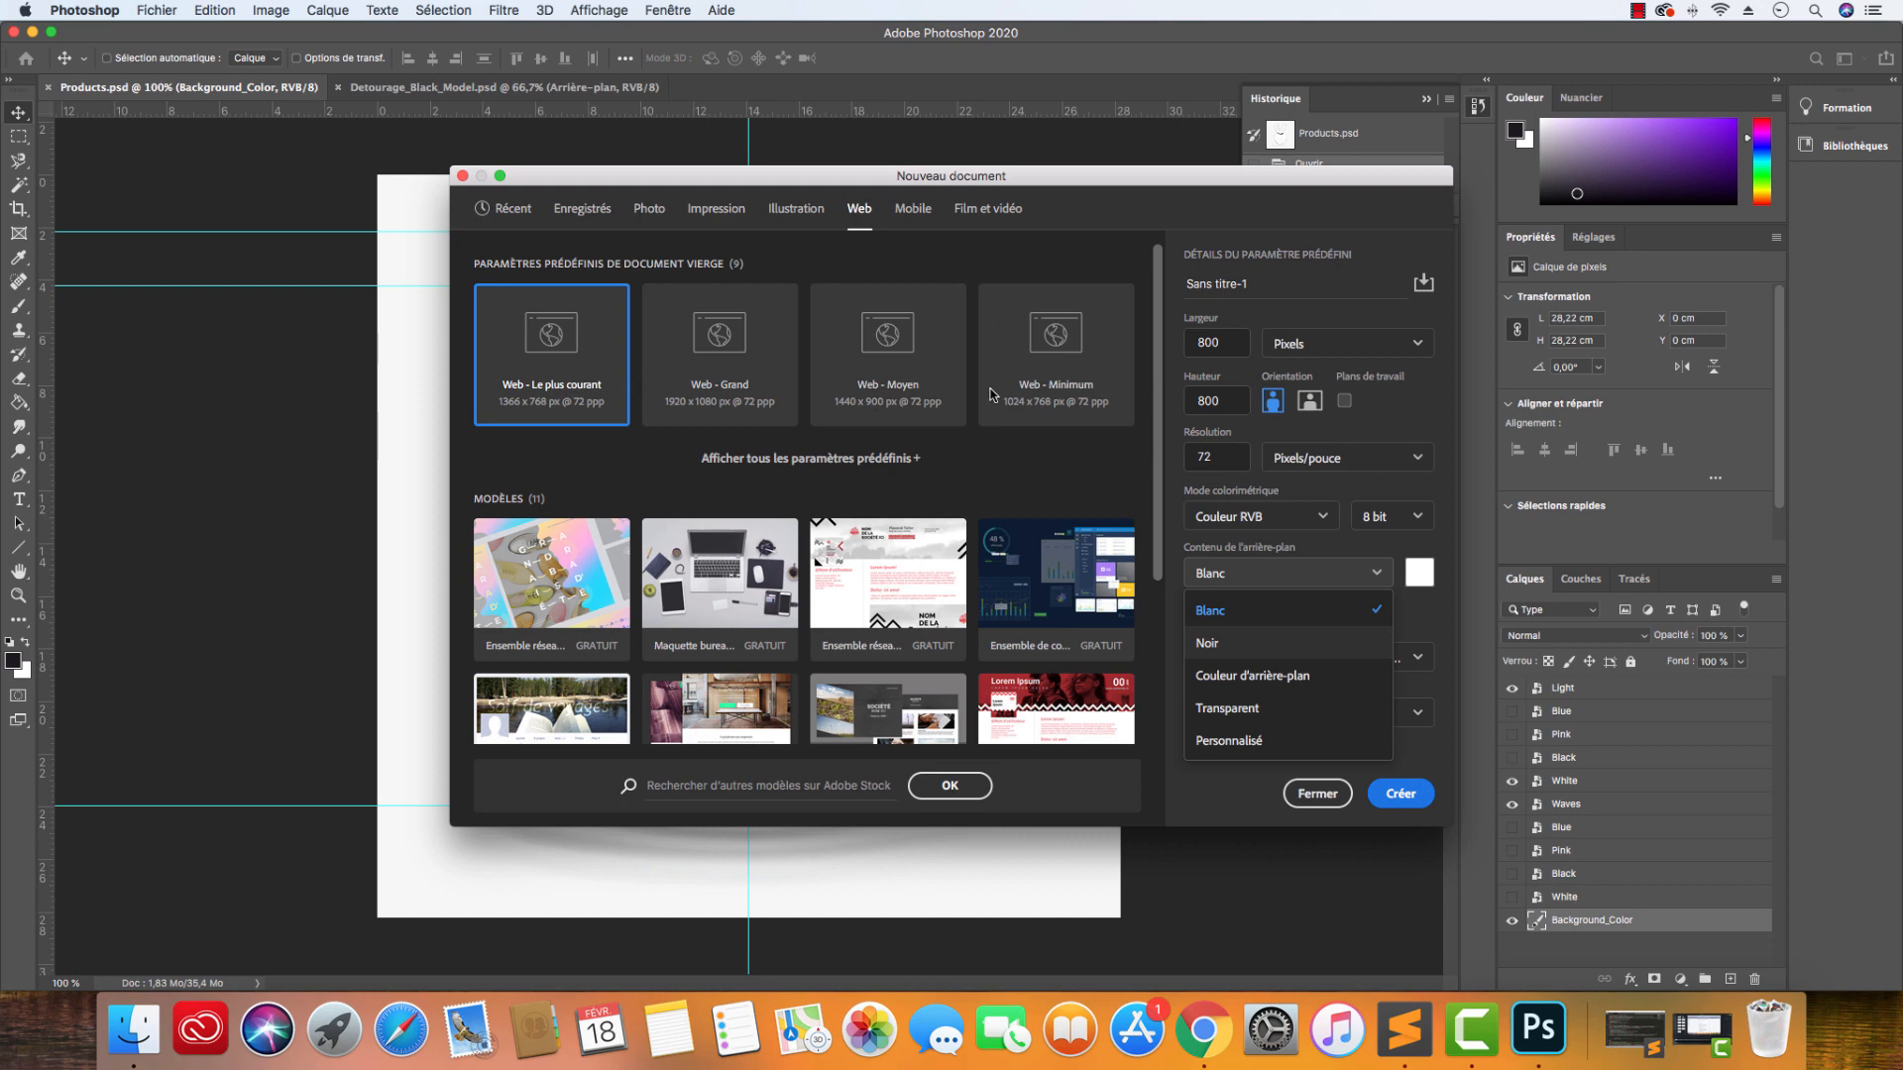
pyautogui.click(1318, 802)
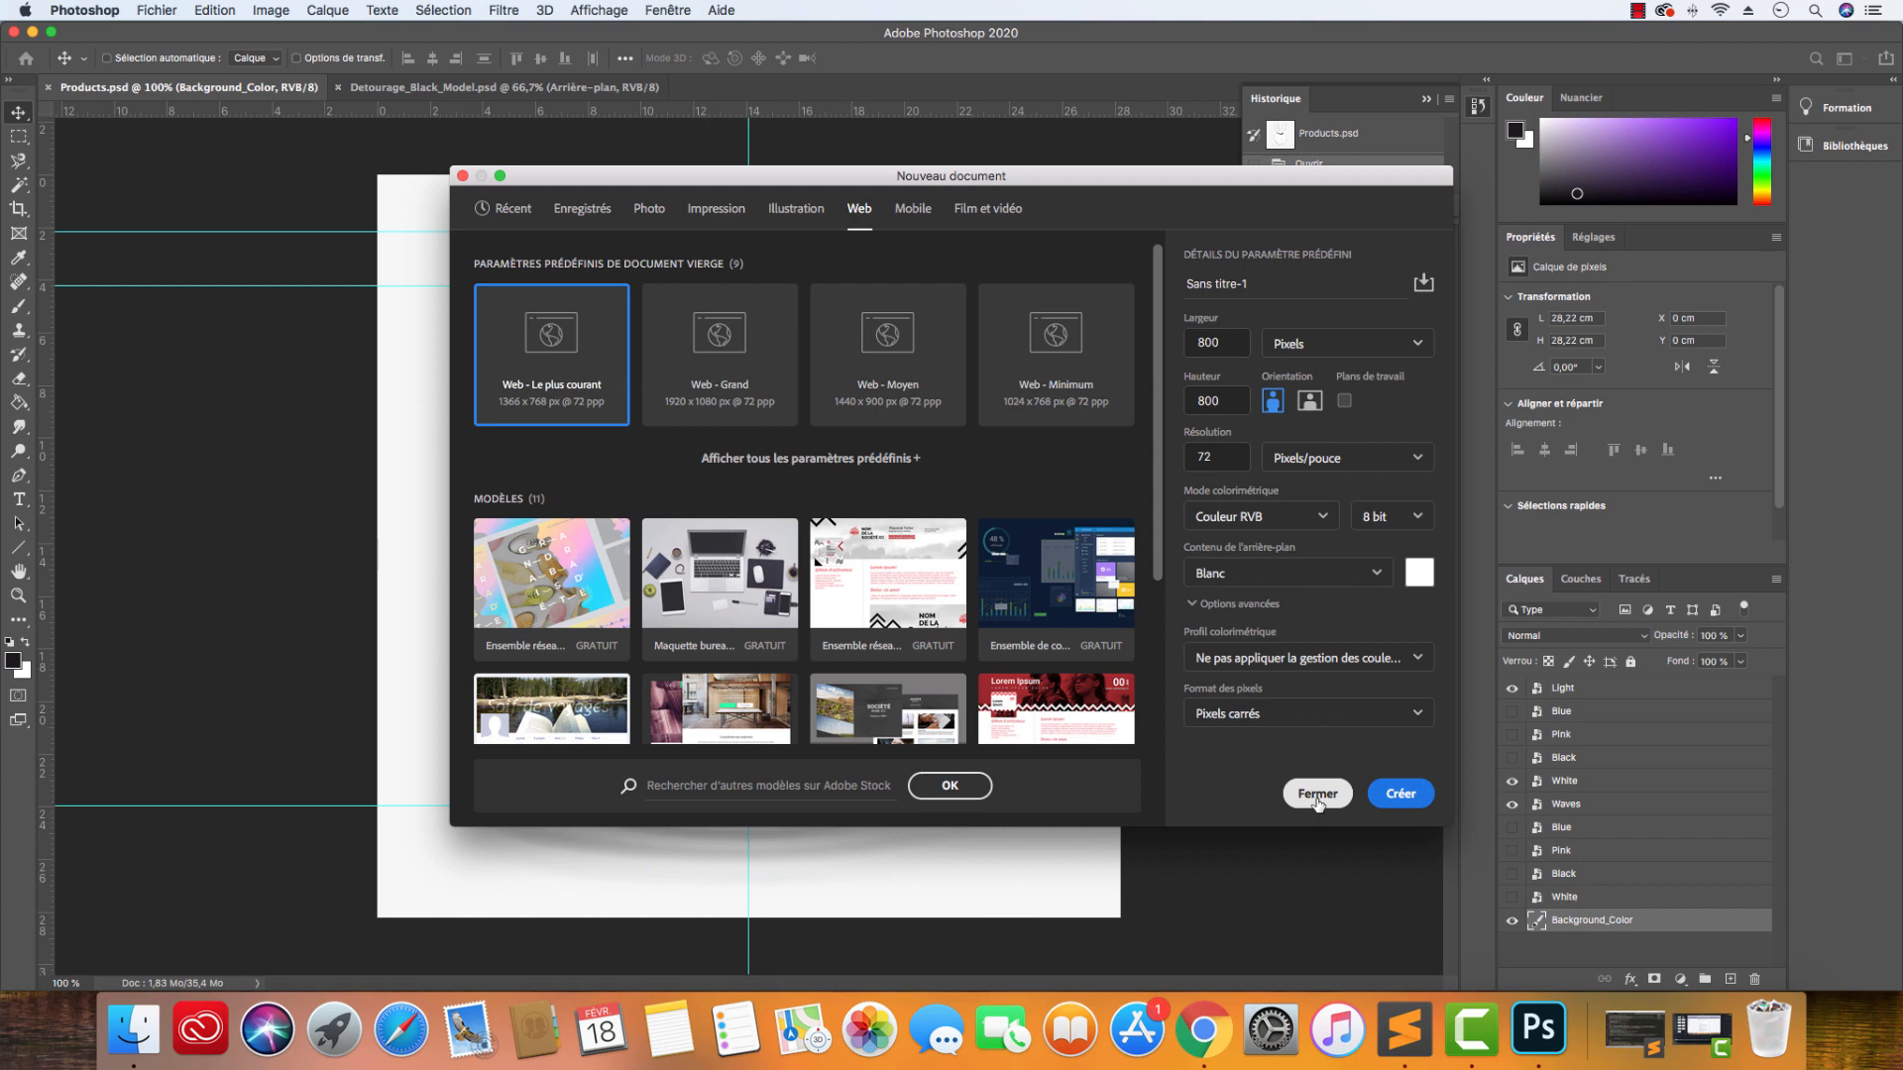
pyautogui.click(1318, 794)
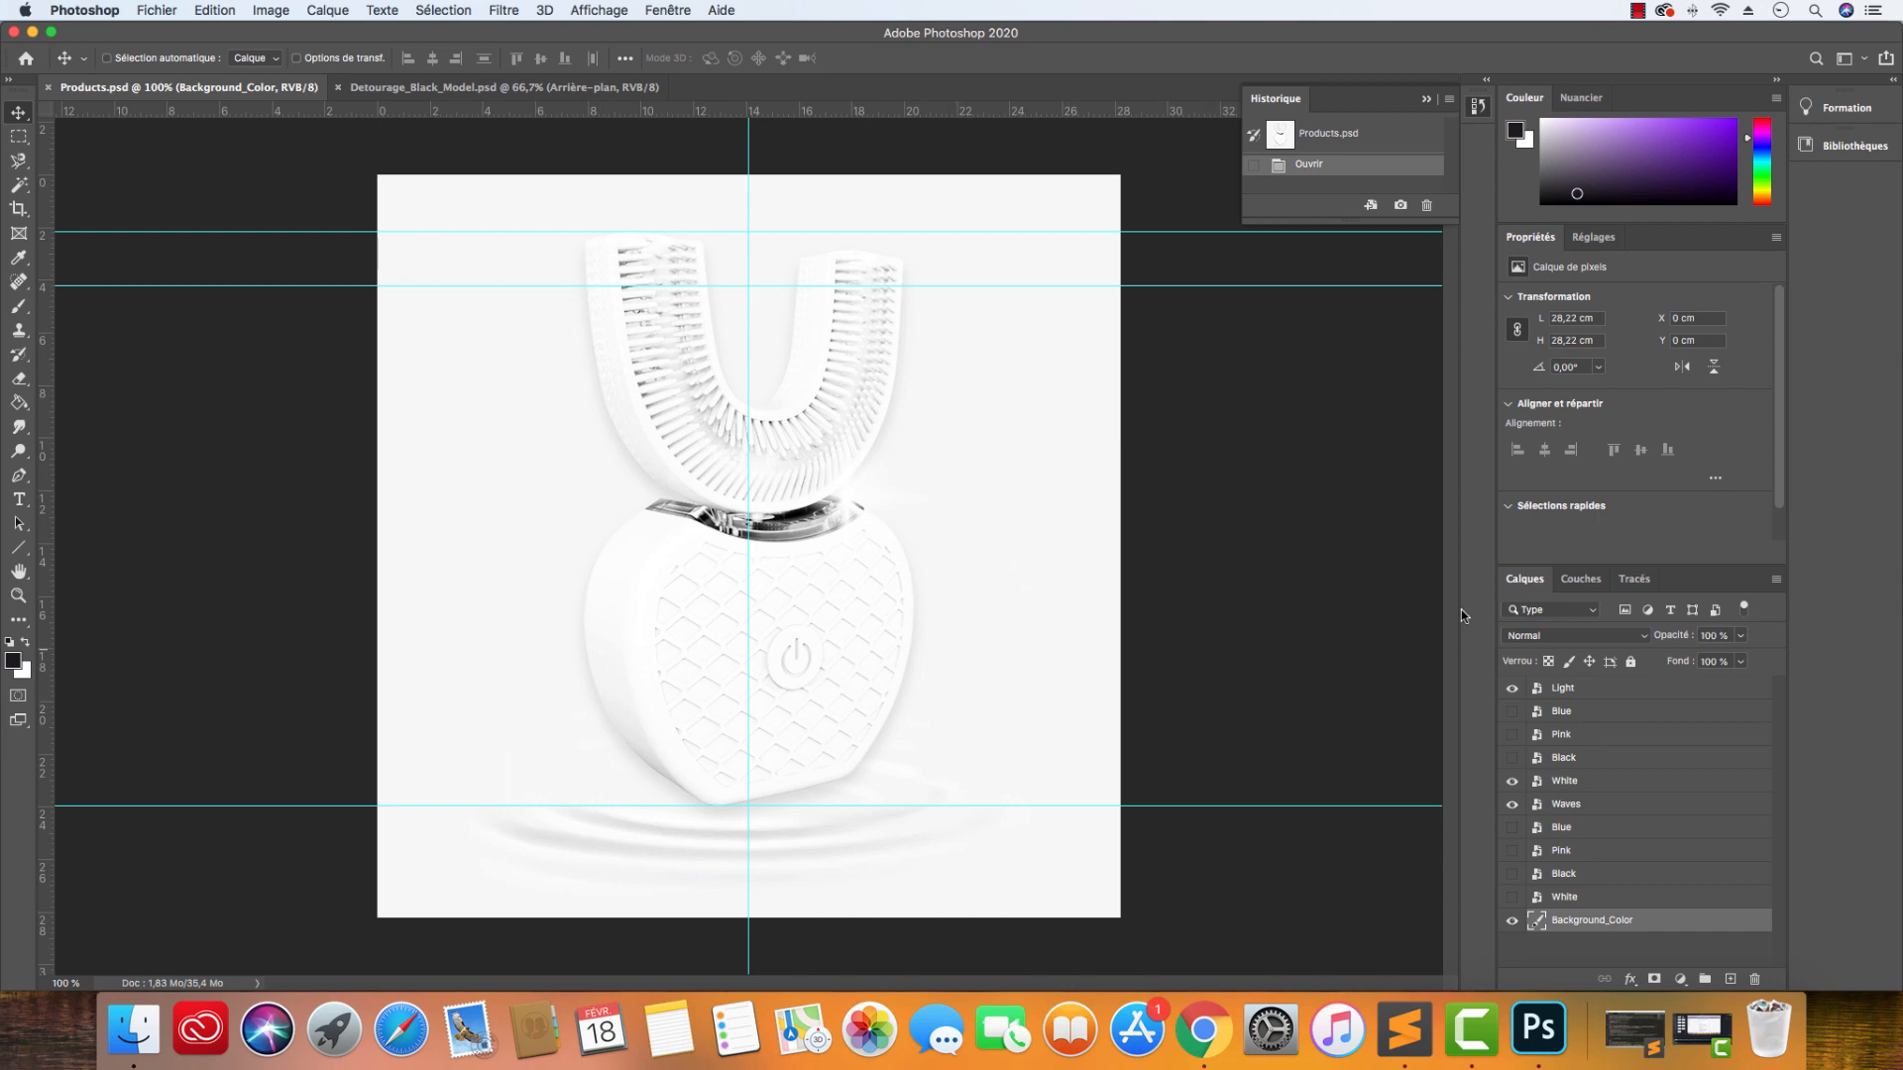
# Check the lower White layer and the Waves layer by toggling the visibility of each, leaving Waves selected.
pyautogui.click(1511, 897)
pyautogui.click(1511, 897)
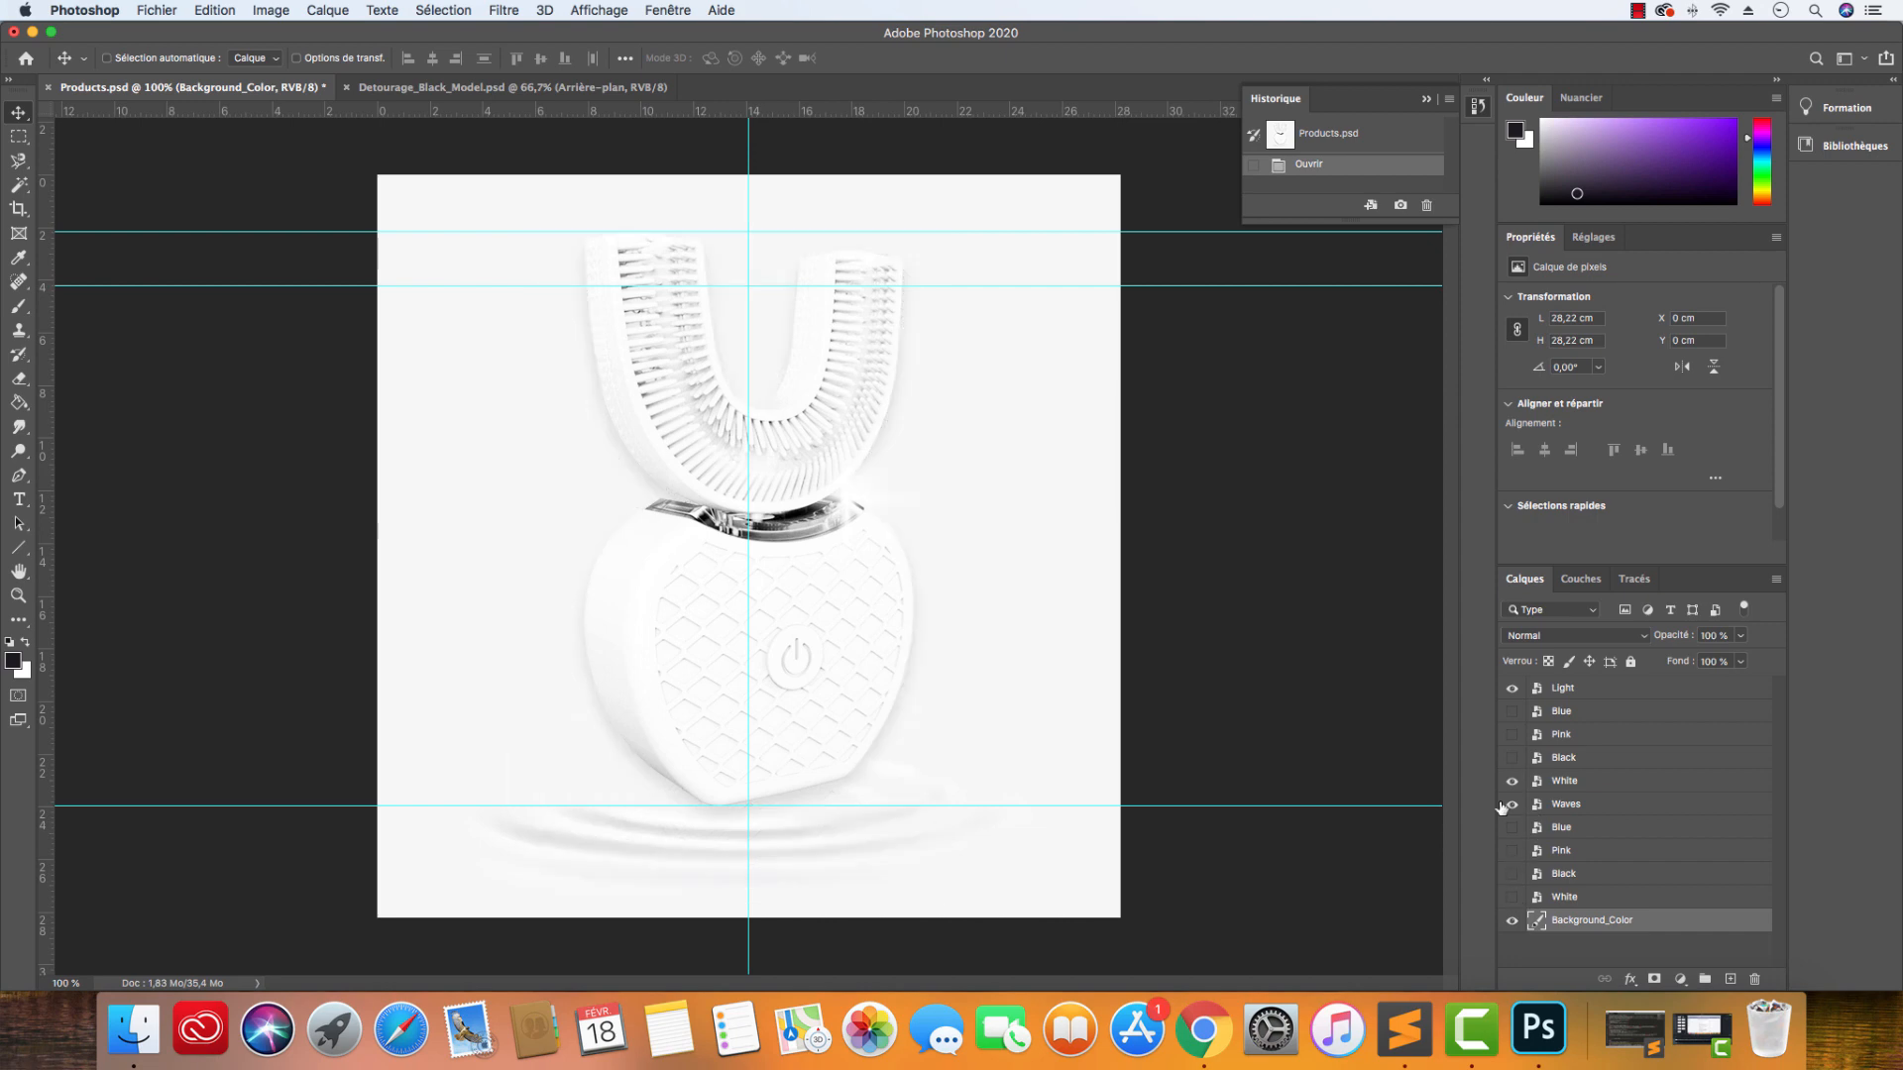
pyautogui.click(1583, 805)
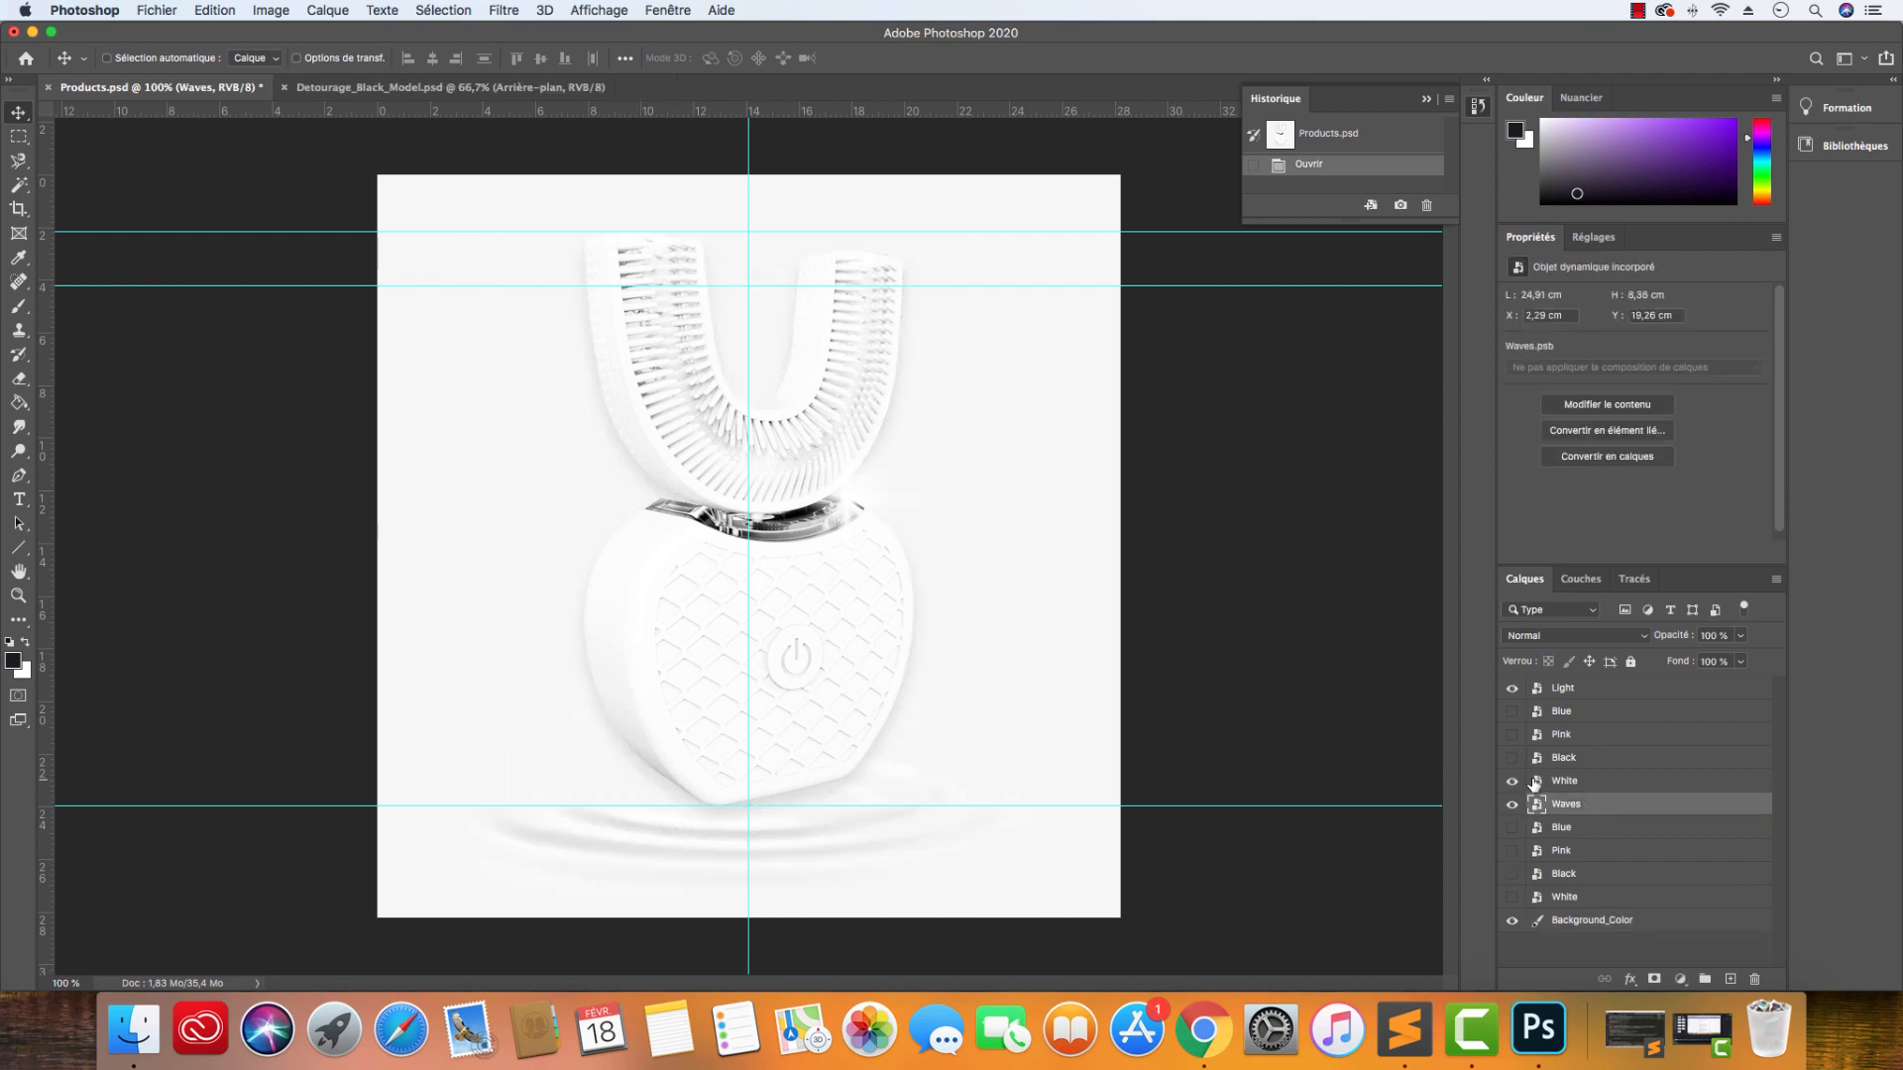
pyautogui.click(1511, 804)
pyautogui.click(1511, 803)
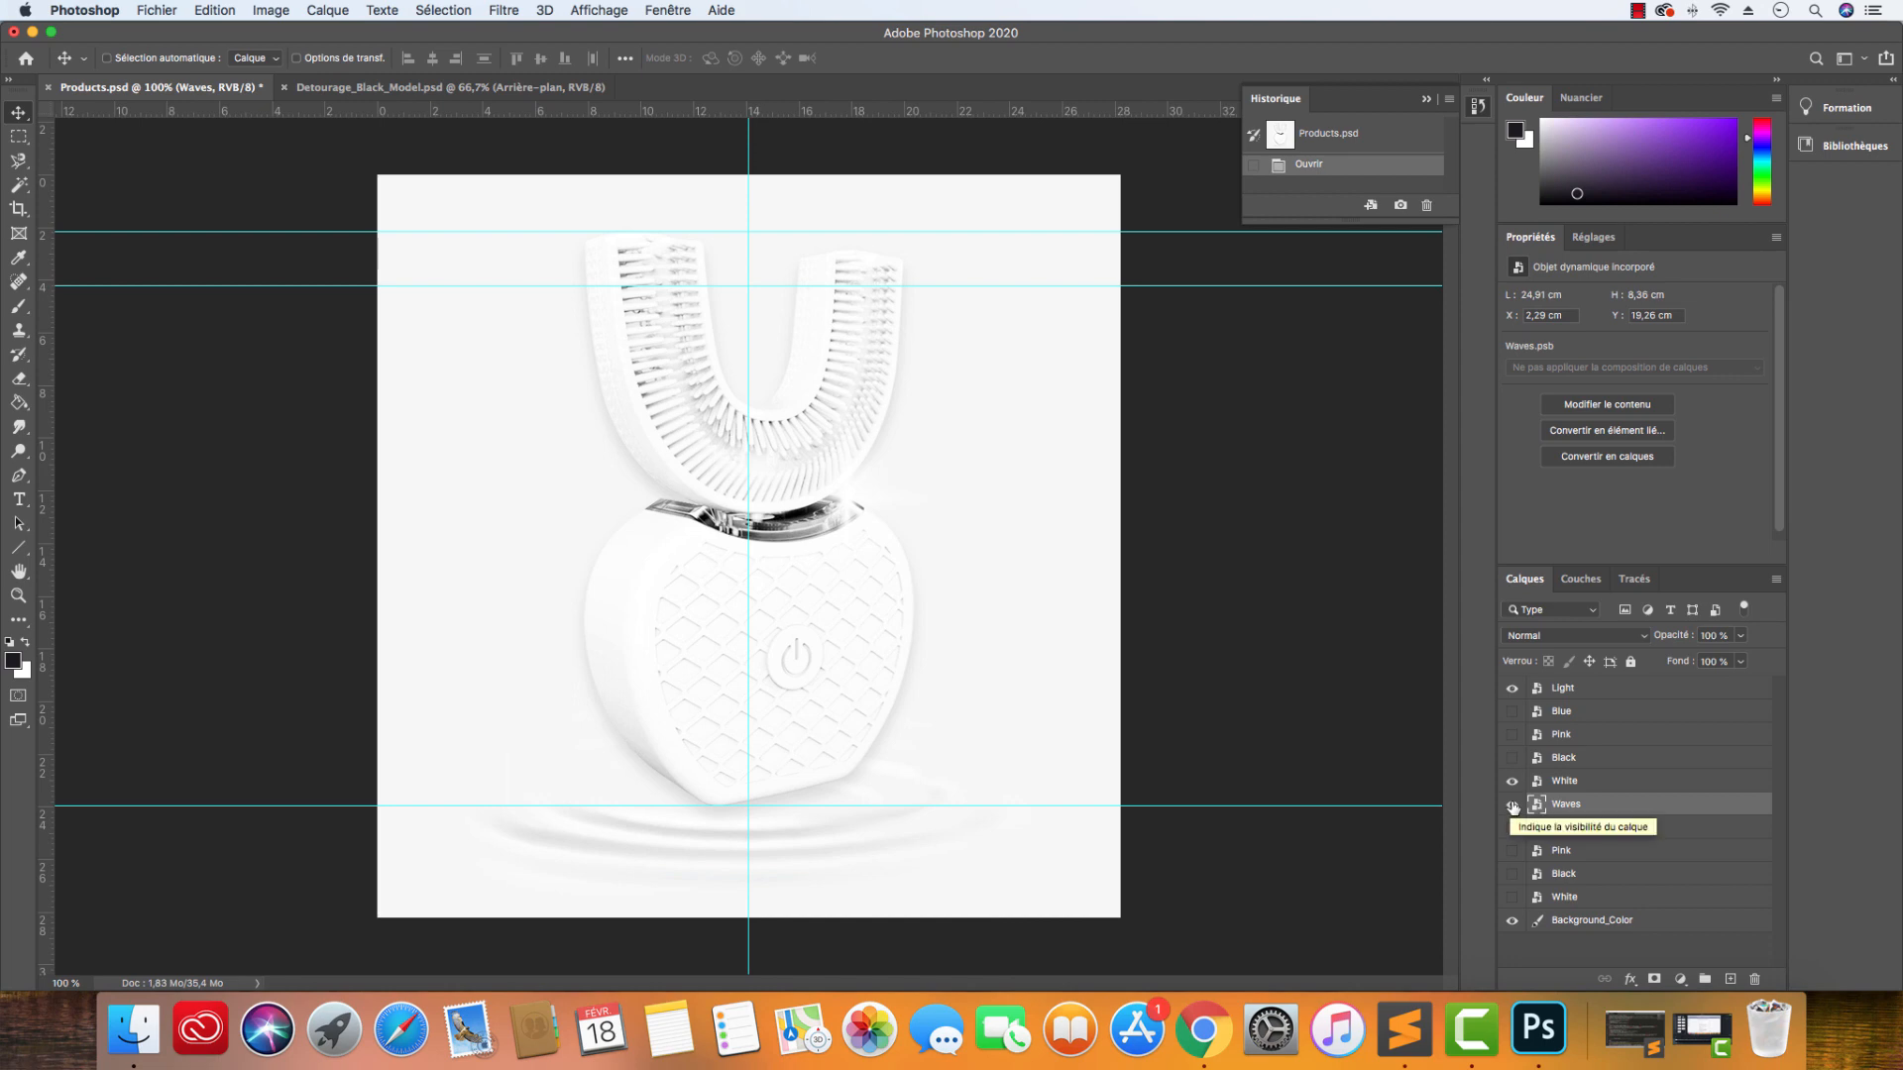
# Hide the upper White toothbrush layer, preview the upper Black and Pink layers in turn, and leave the upper Blue layer visible.
pyautogui.click(1511, 782)
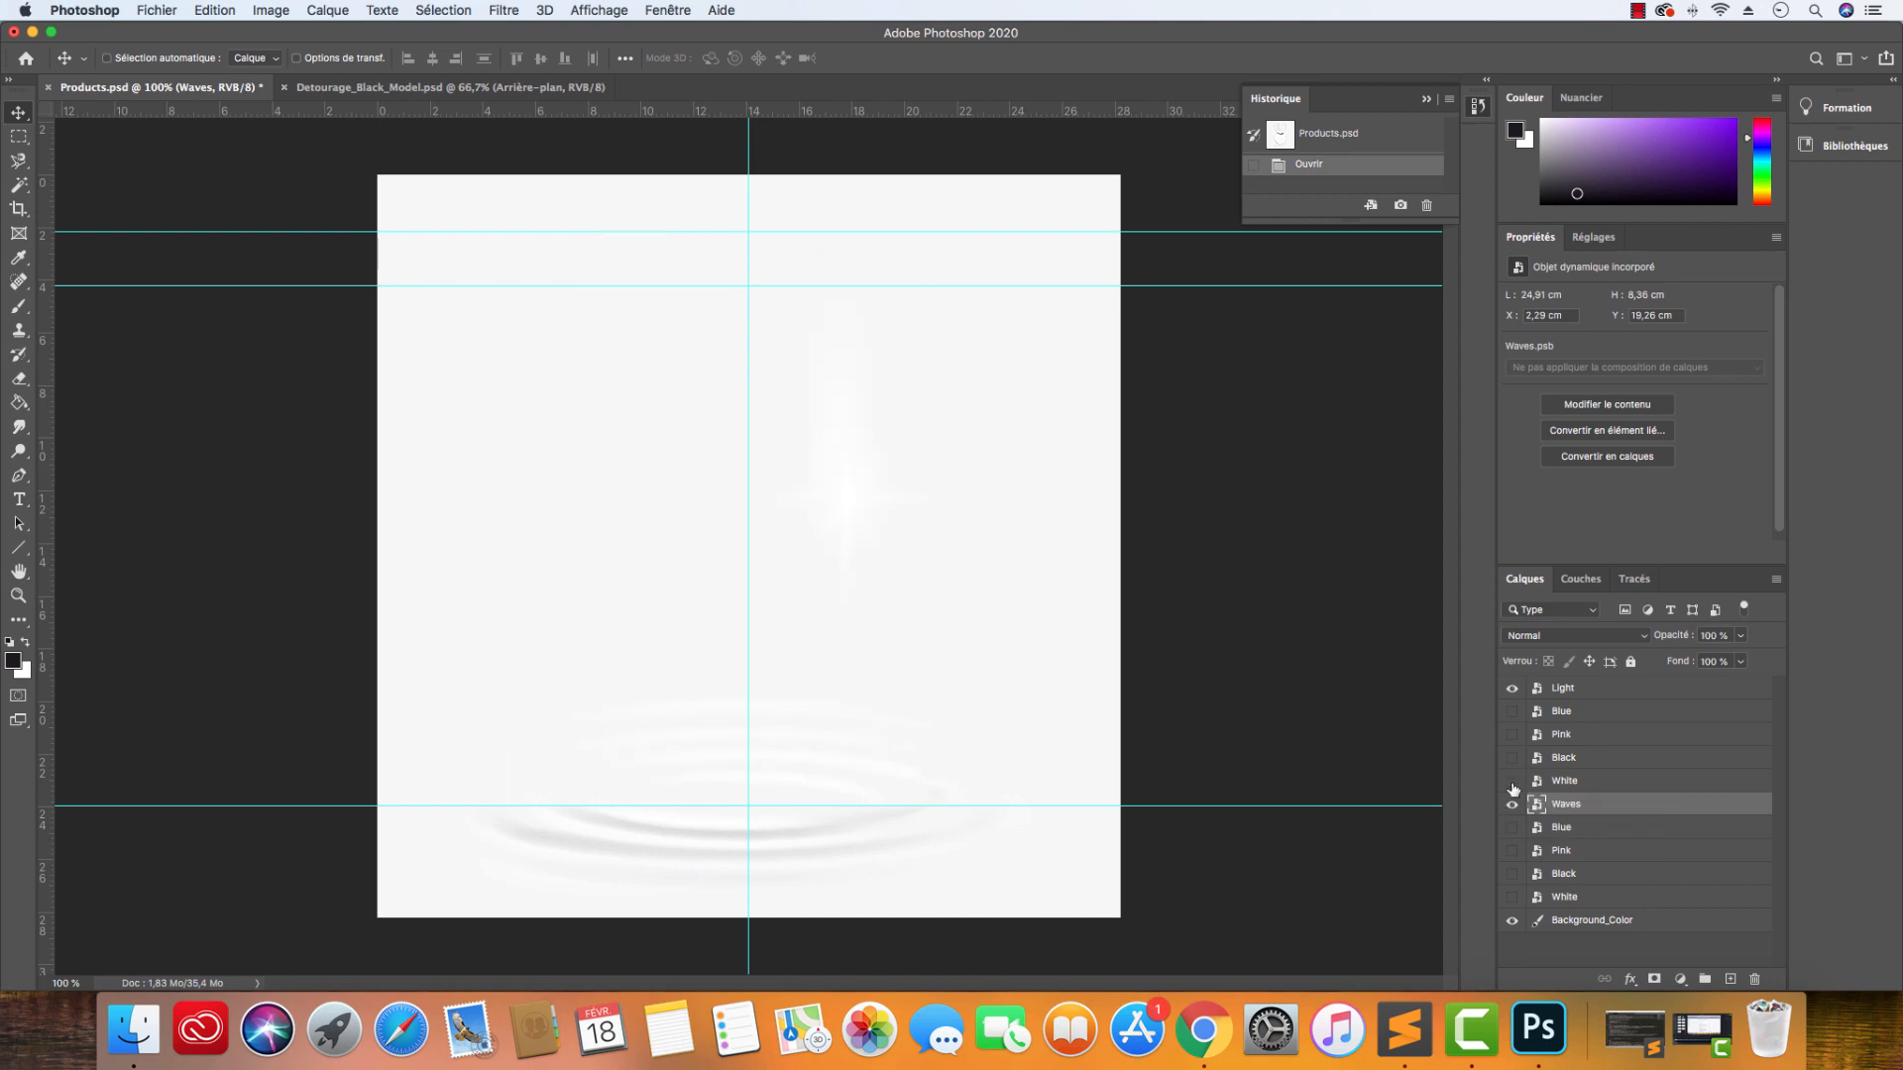
pyautogui.click(1511, 759)
pyautogui.click(1511, 759)
pyautogui.click(1512, 735)
pyautogui.click(1511, 735)
pyautogui.click(1511, 712)
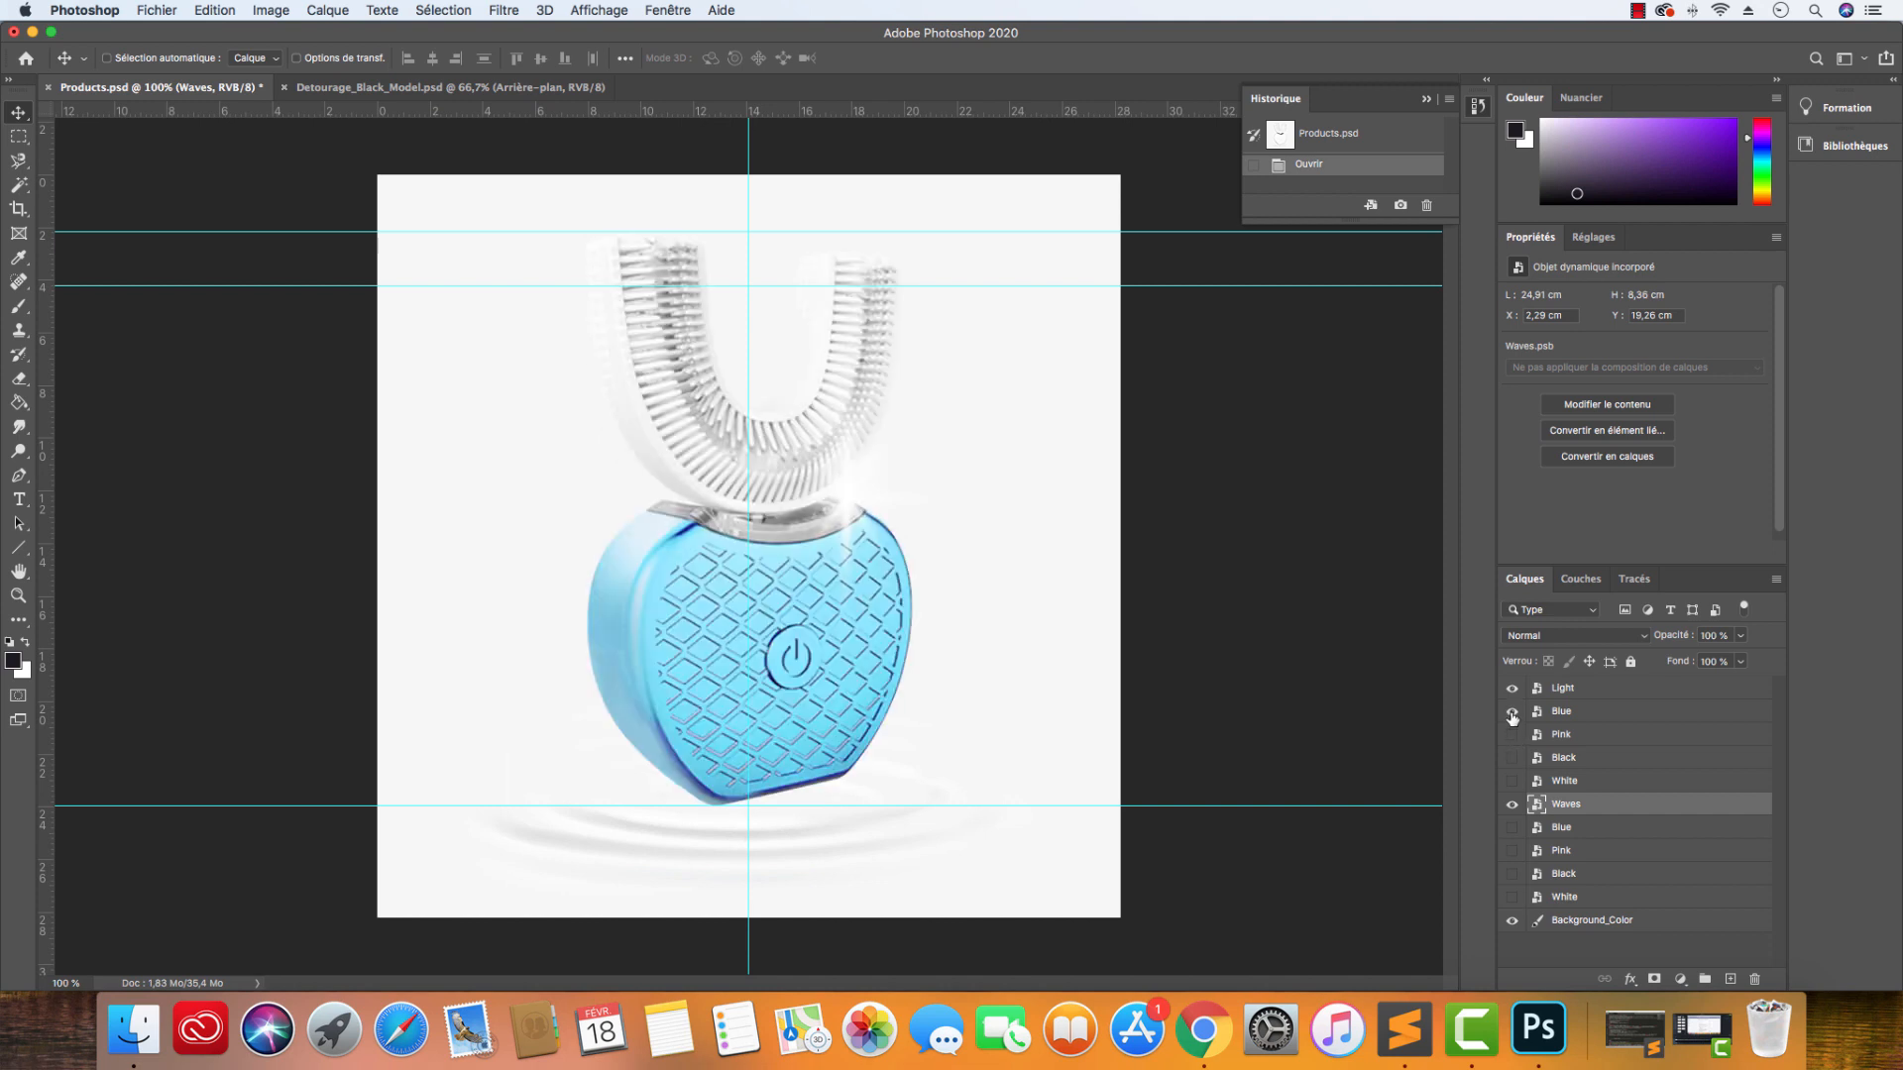
pyautogui.click(1512, 712)
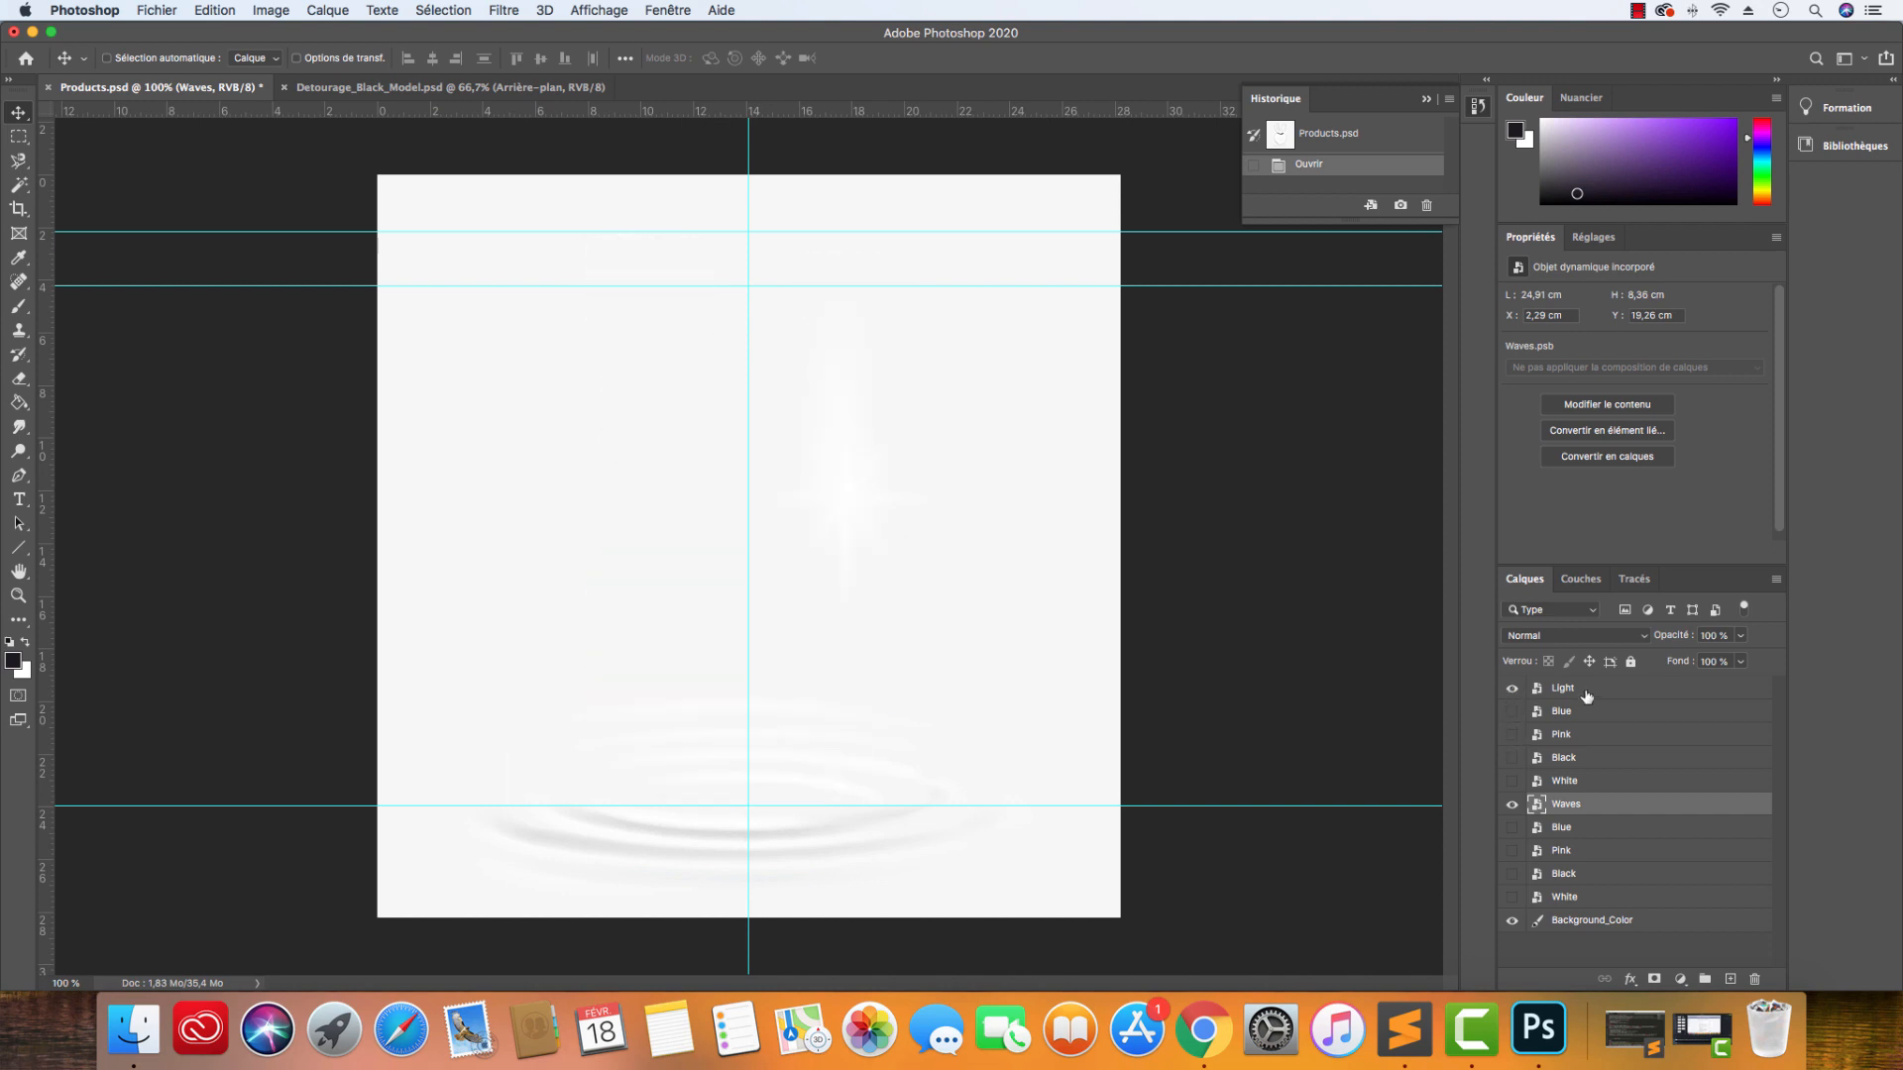
pyautogui.click(1512, 712)
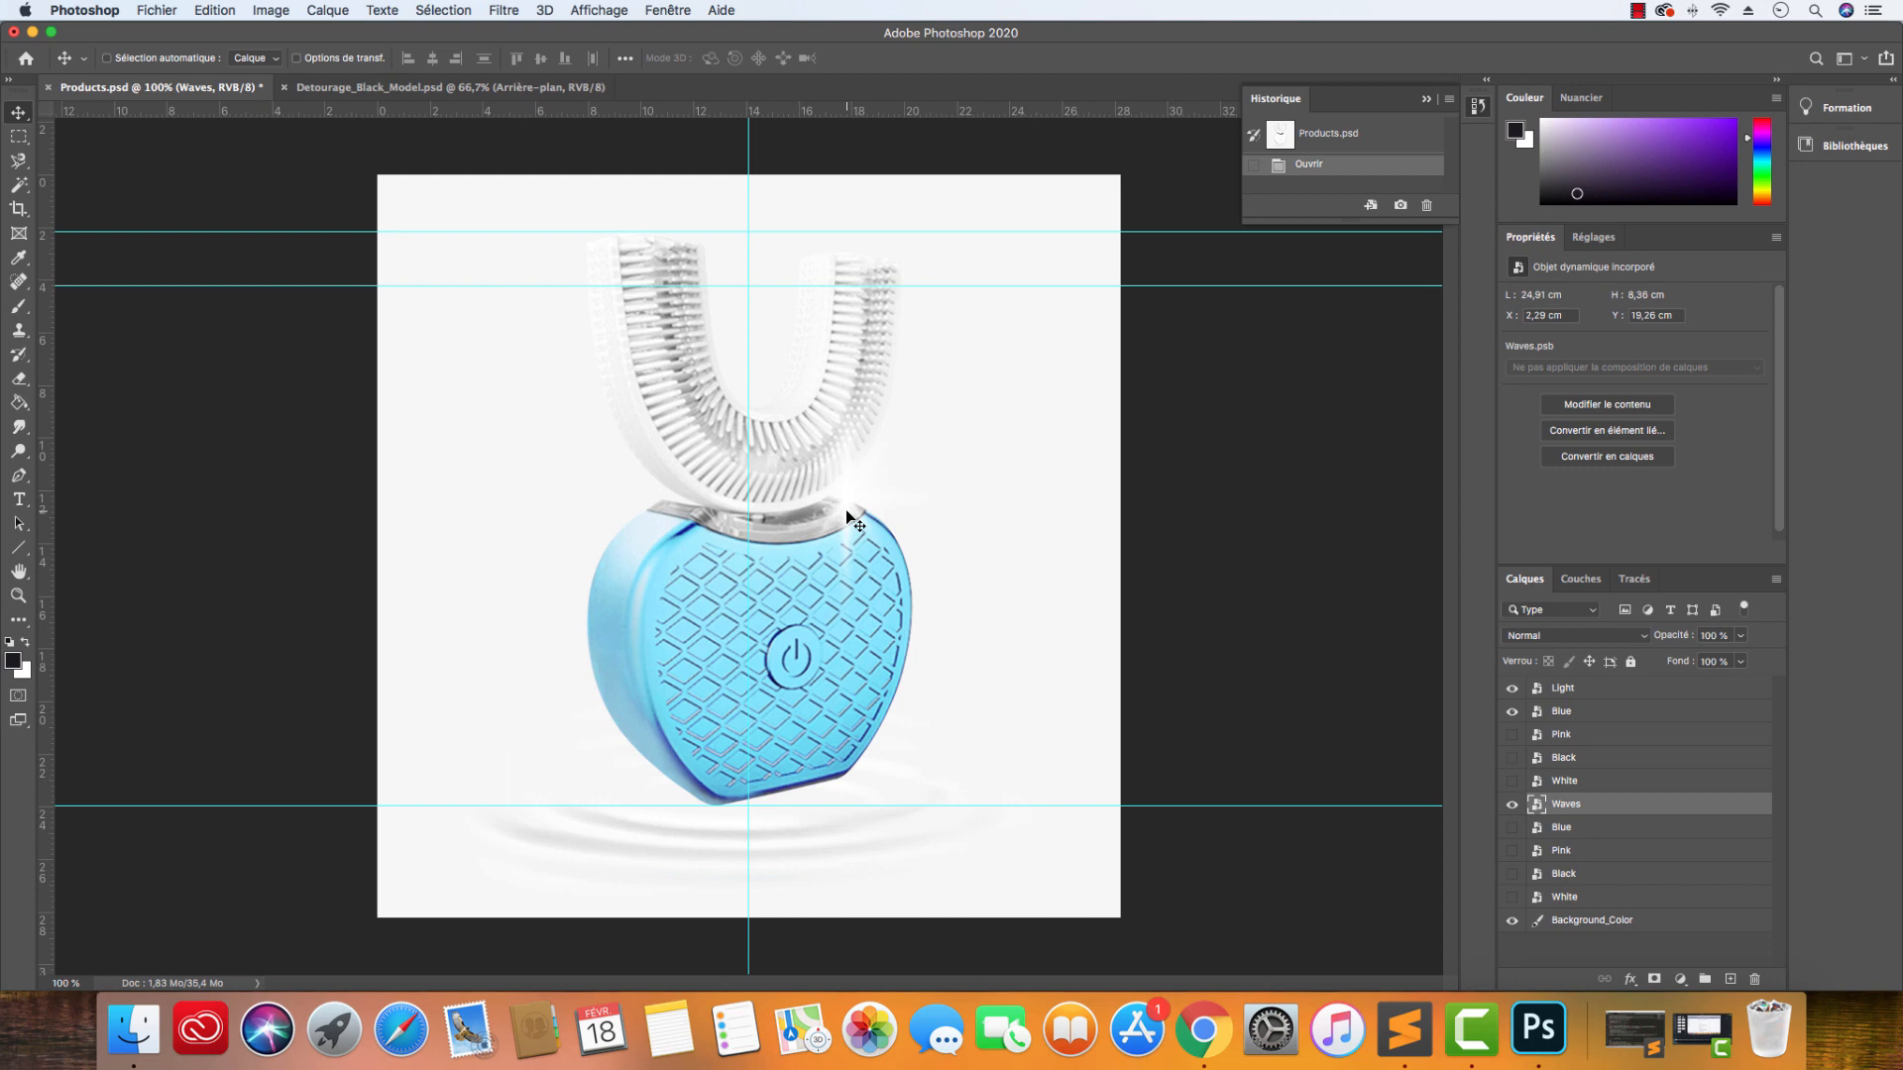
# In Detourage_Black_Model.psd, hide Calque 1, open the Brightness/Contrast adjustment for the Arrière-plan layer, and cancel it.
pyautogui.click(547, 91)
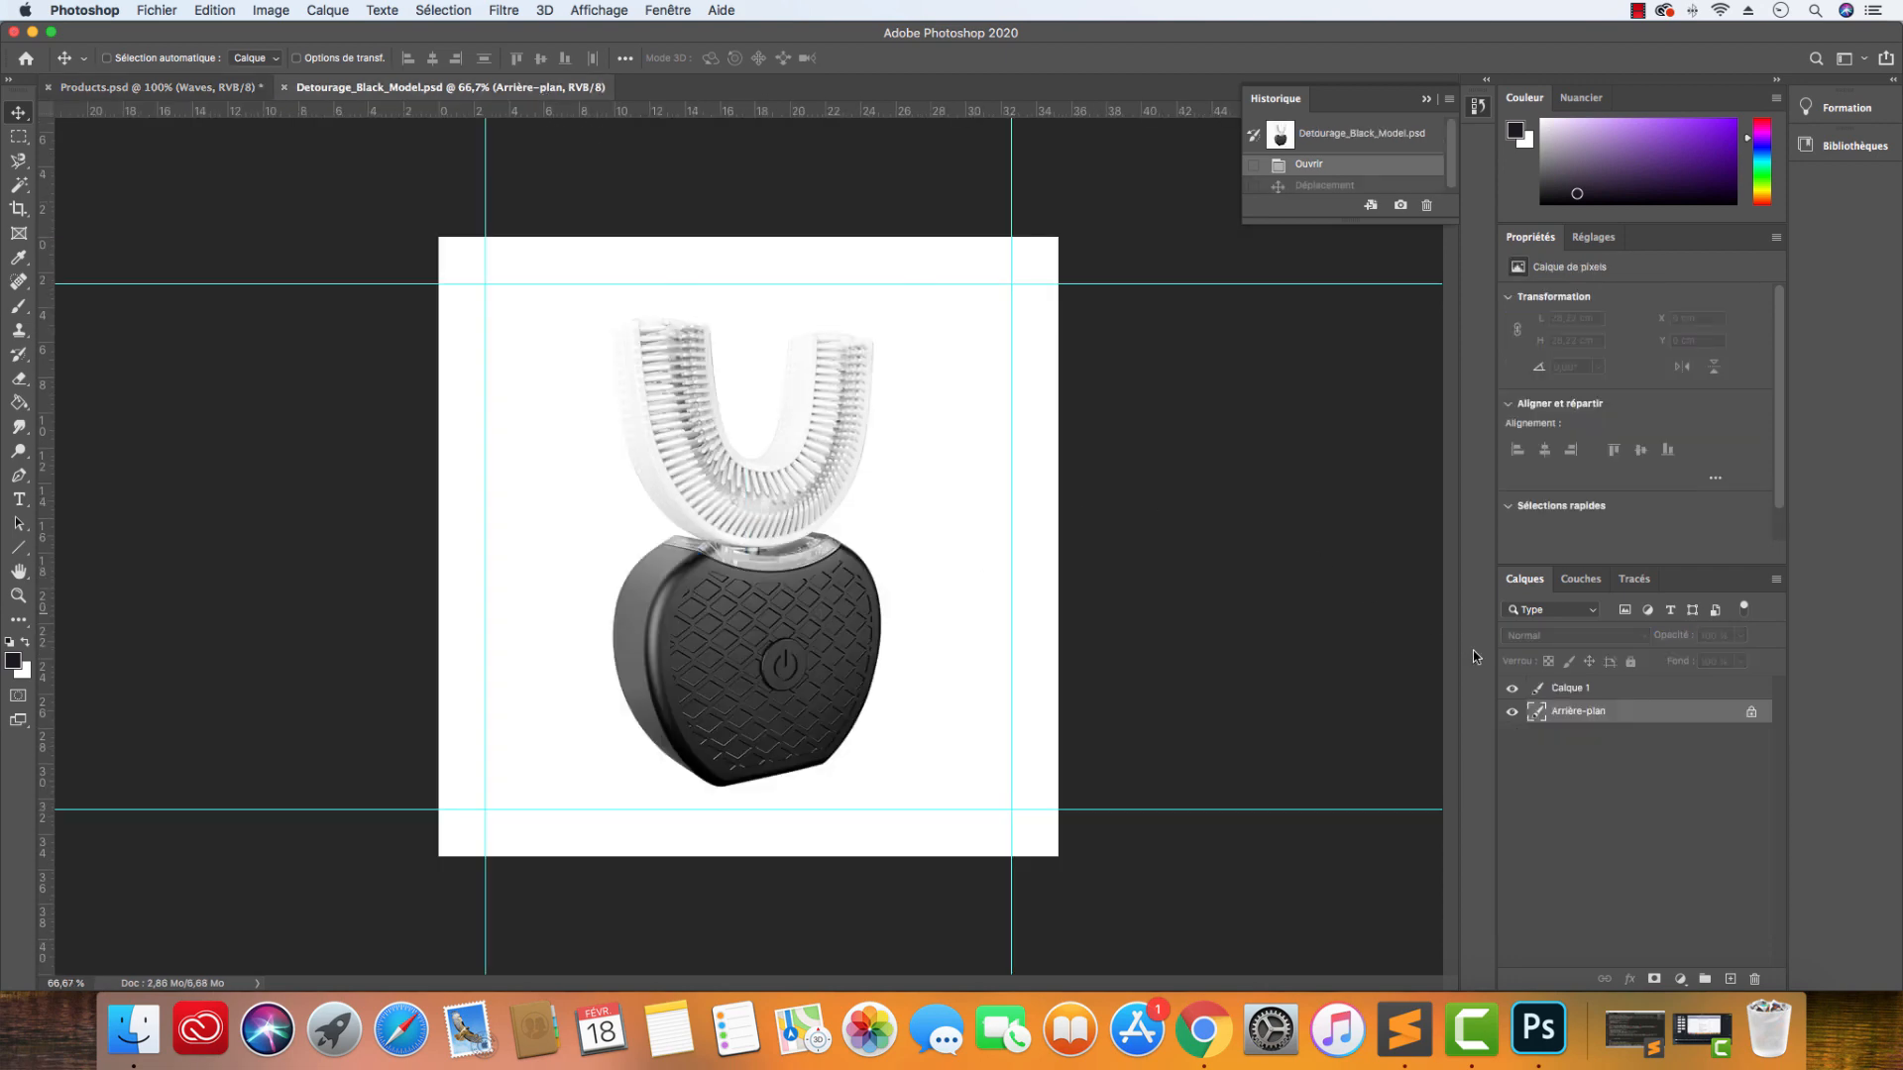
pyautogui.click(1512, 688)
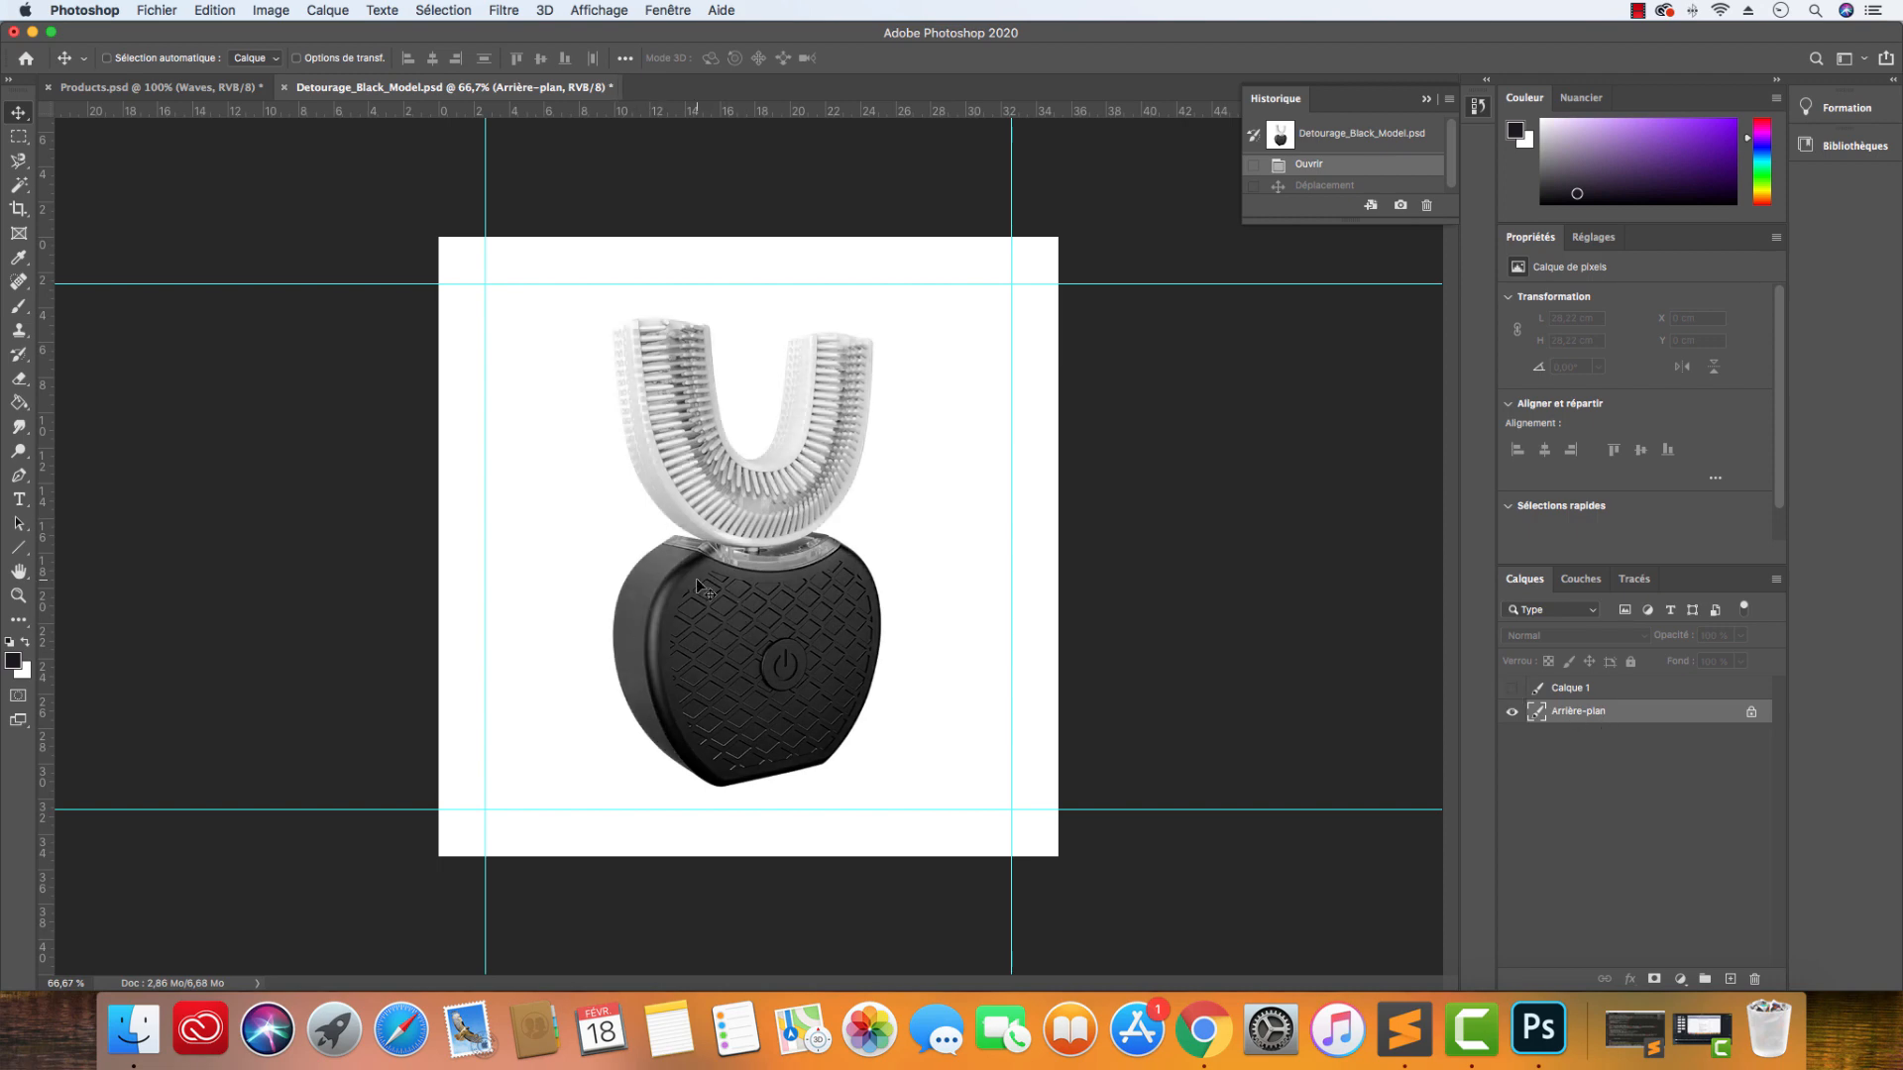
pyautogui.click(271, 10)
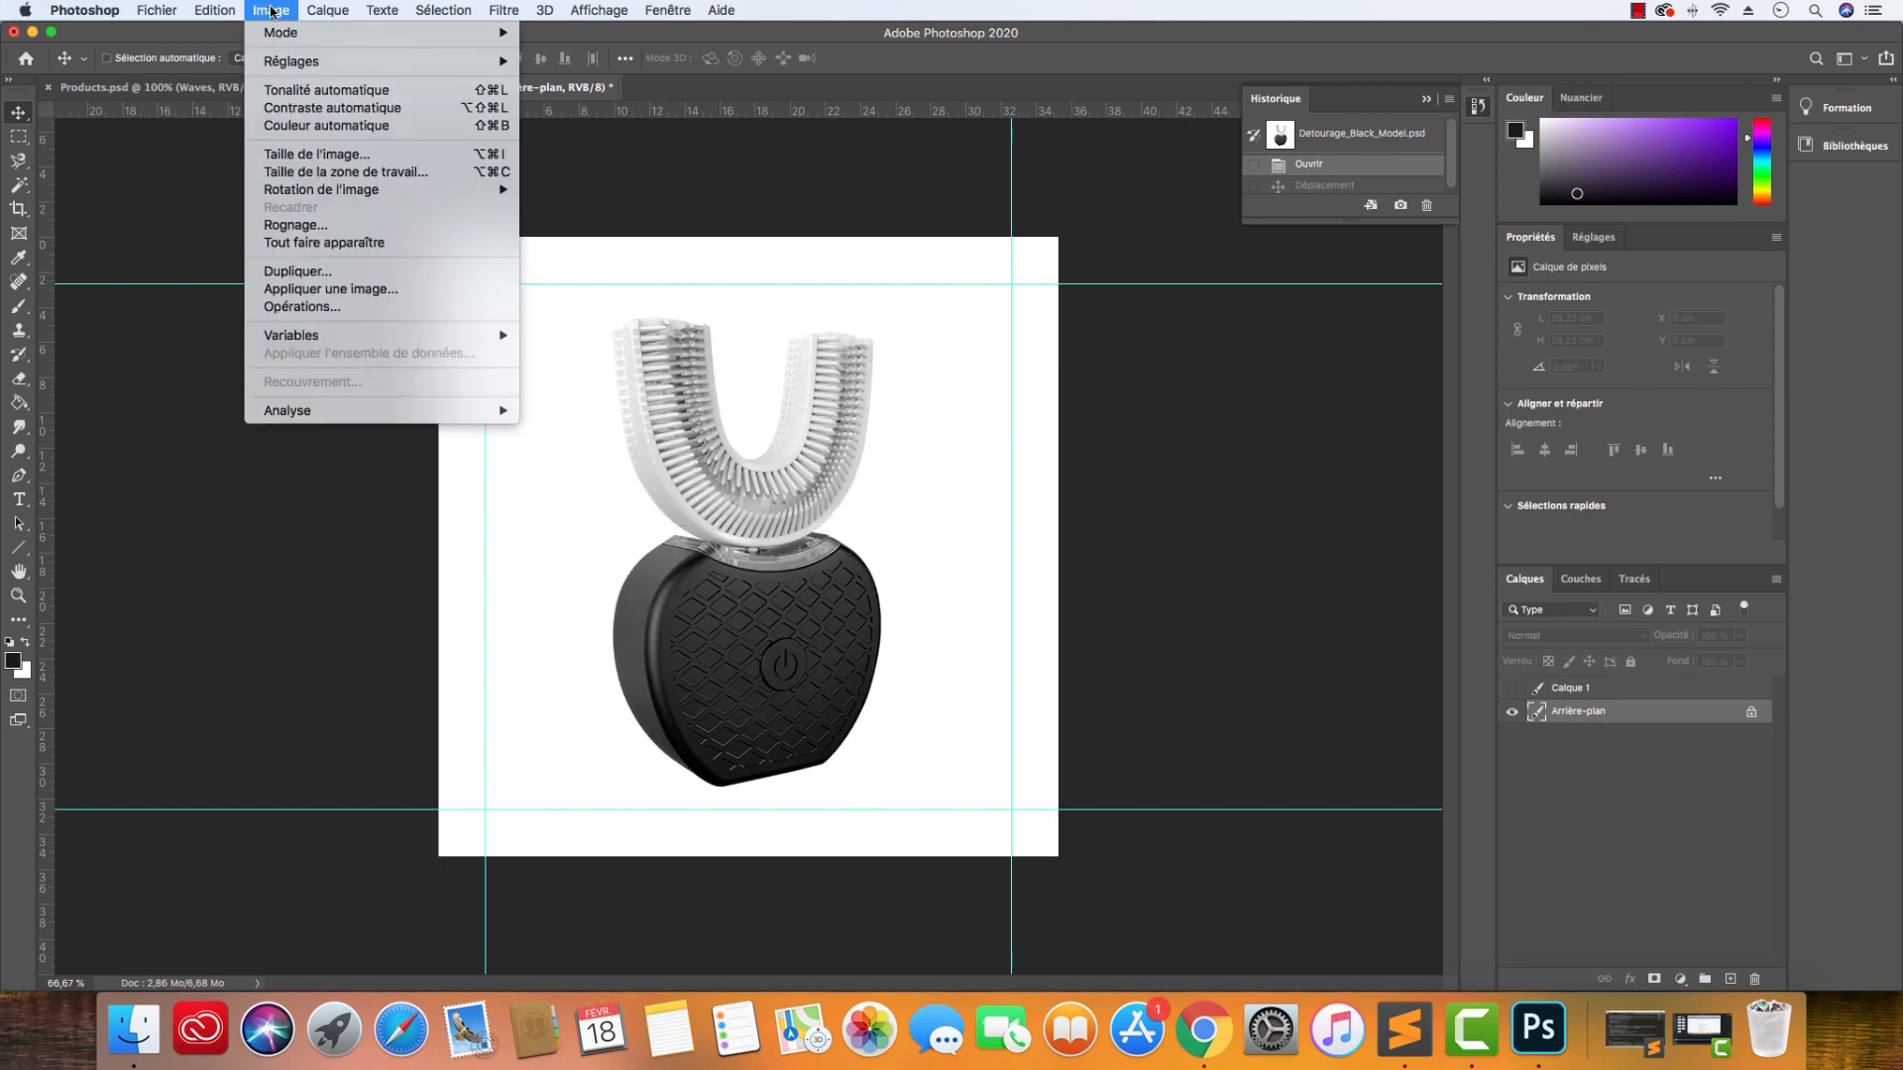
pyautogui.moveTo(301, 59)
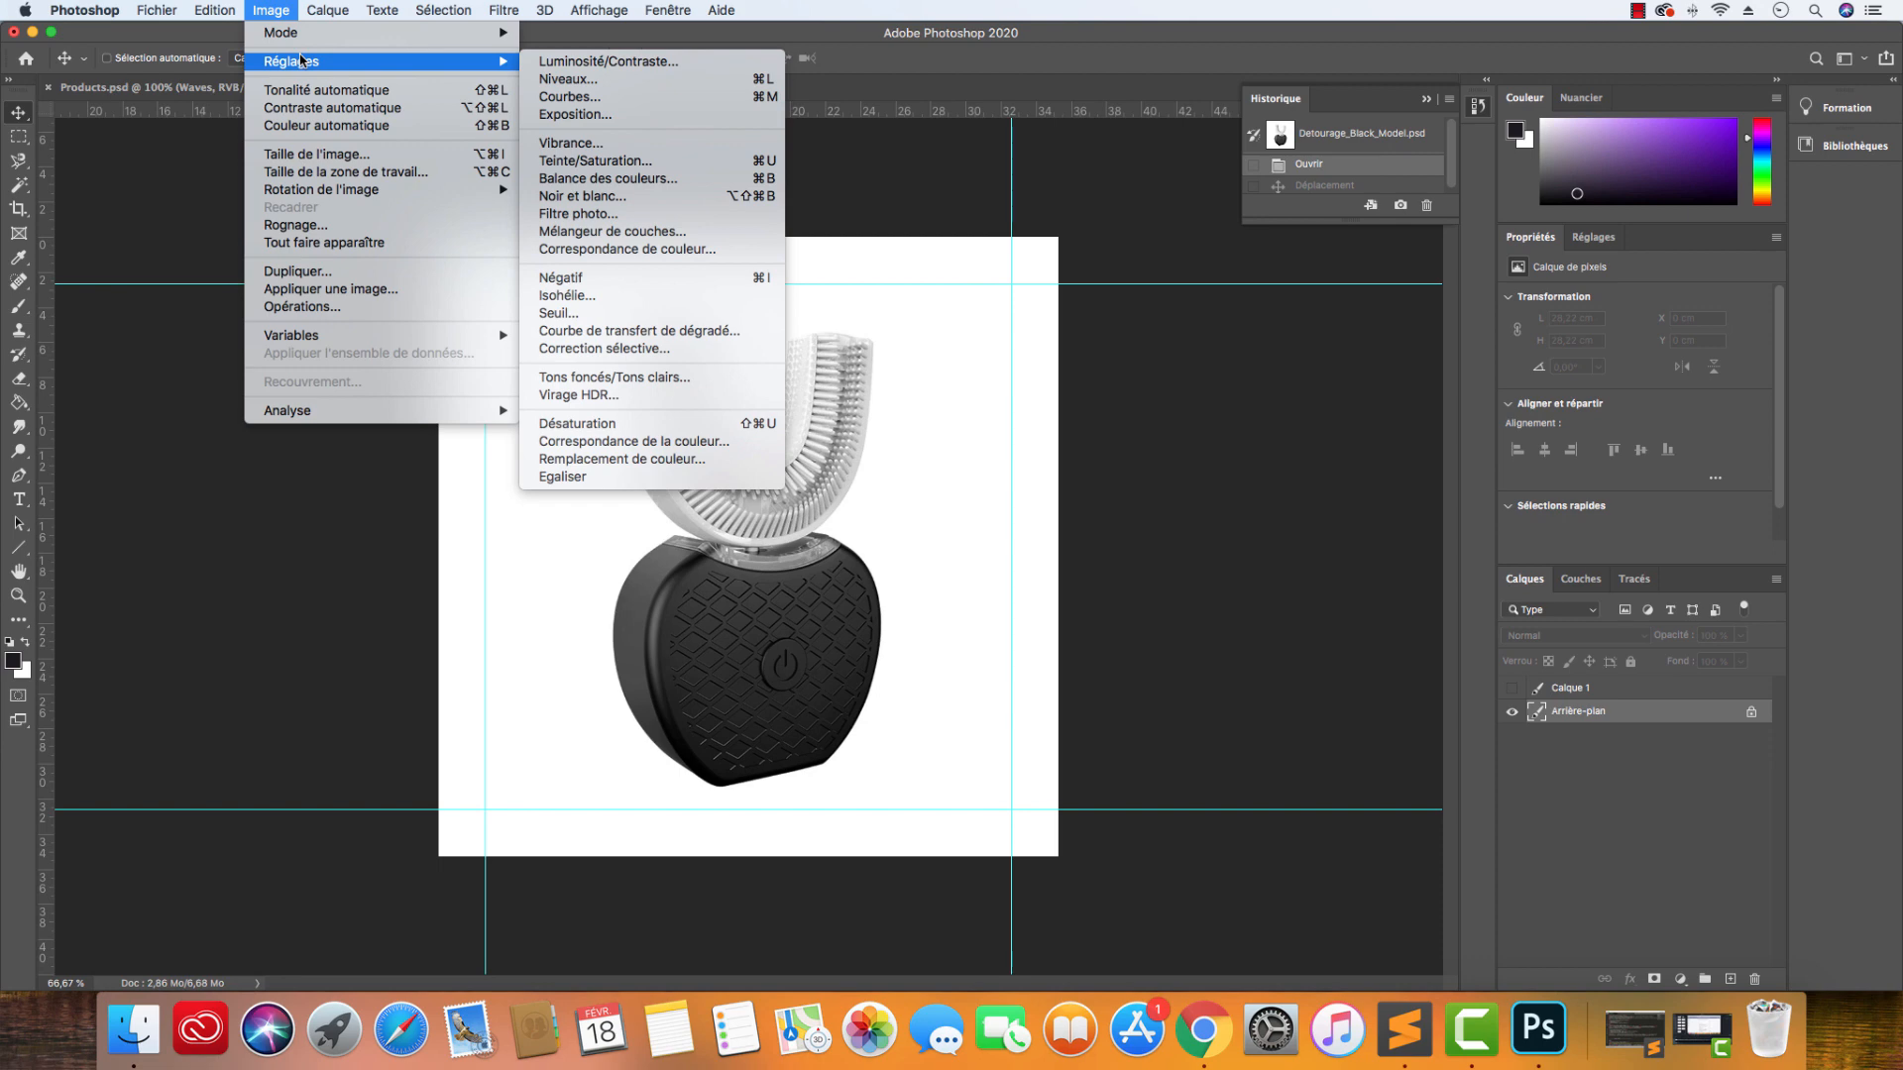
pyautogui.click(650, 62)
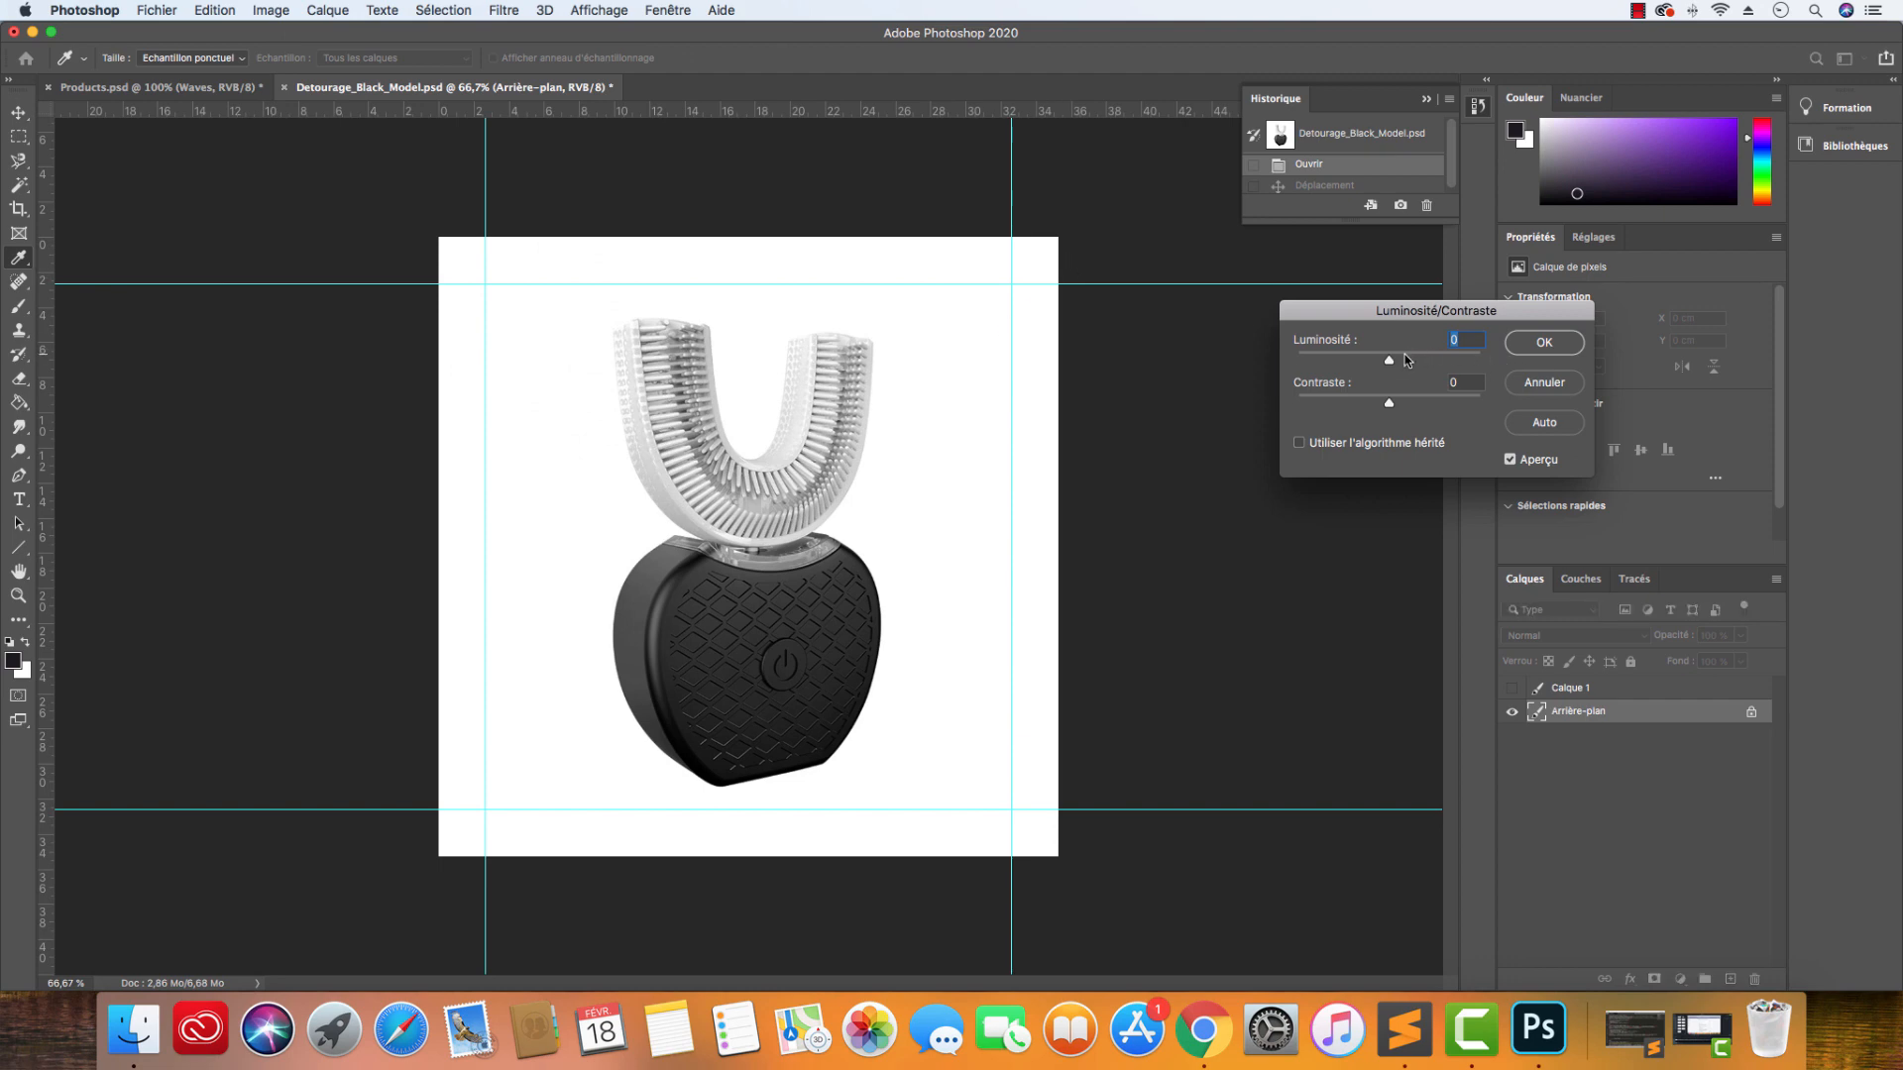
pyautogui.moveTo(1392, 369)
pyautogui.mouseDown()
pyautogui.moveTo(1472, 363)
pyautogui.moveTo(1357, 375)
pyautogui.moveTo(1457, 362)
pyautogui.moveTo(1356, 404)
pyautogui.moveTo(1380, 405)
pyautogui.mouseUp()
pyautogui.press('Escape')
pyautogui.press('v')
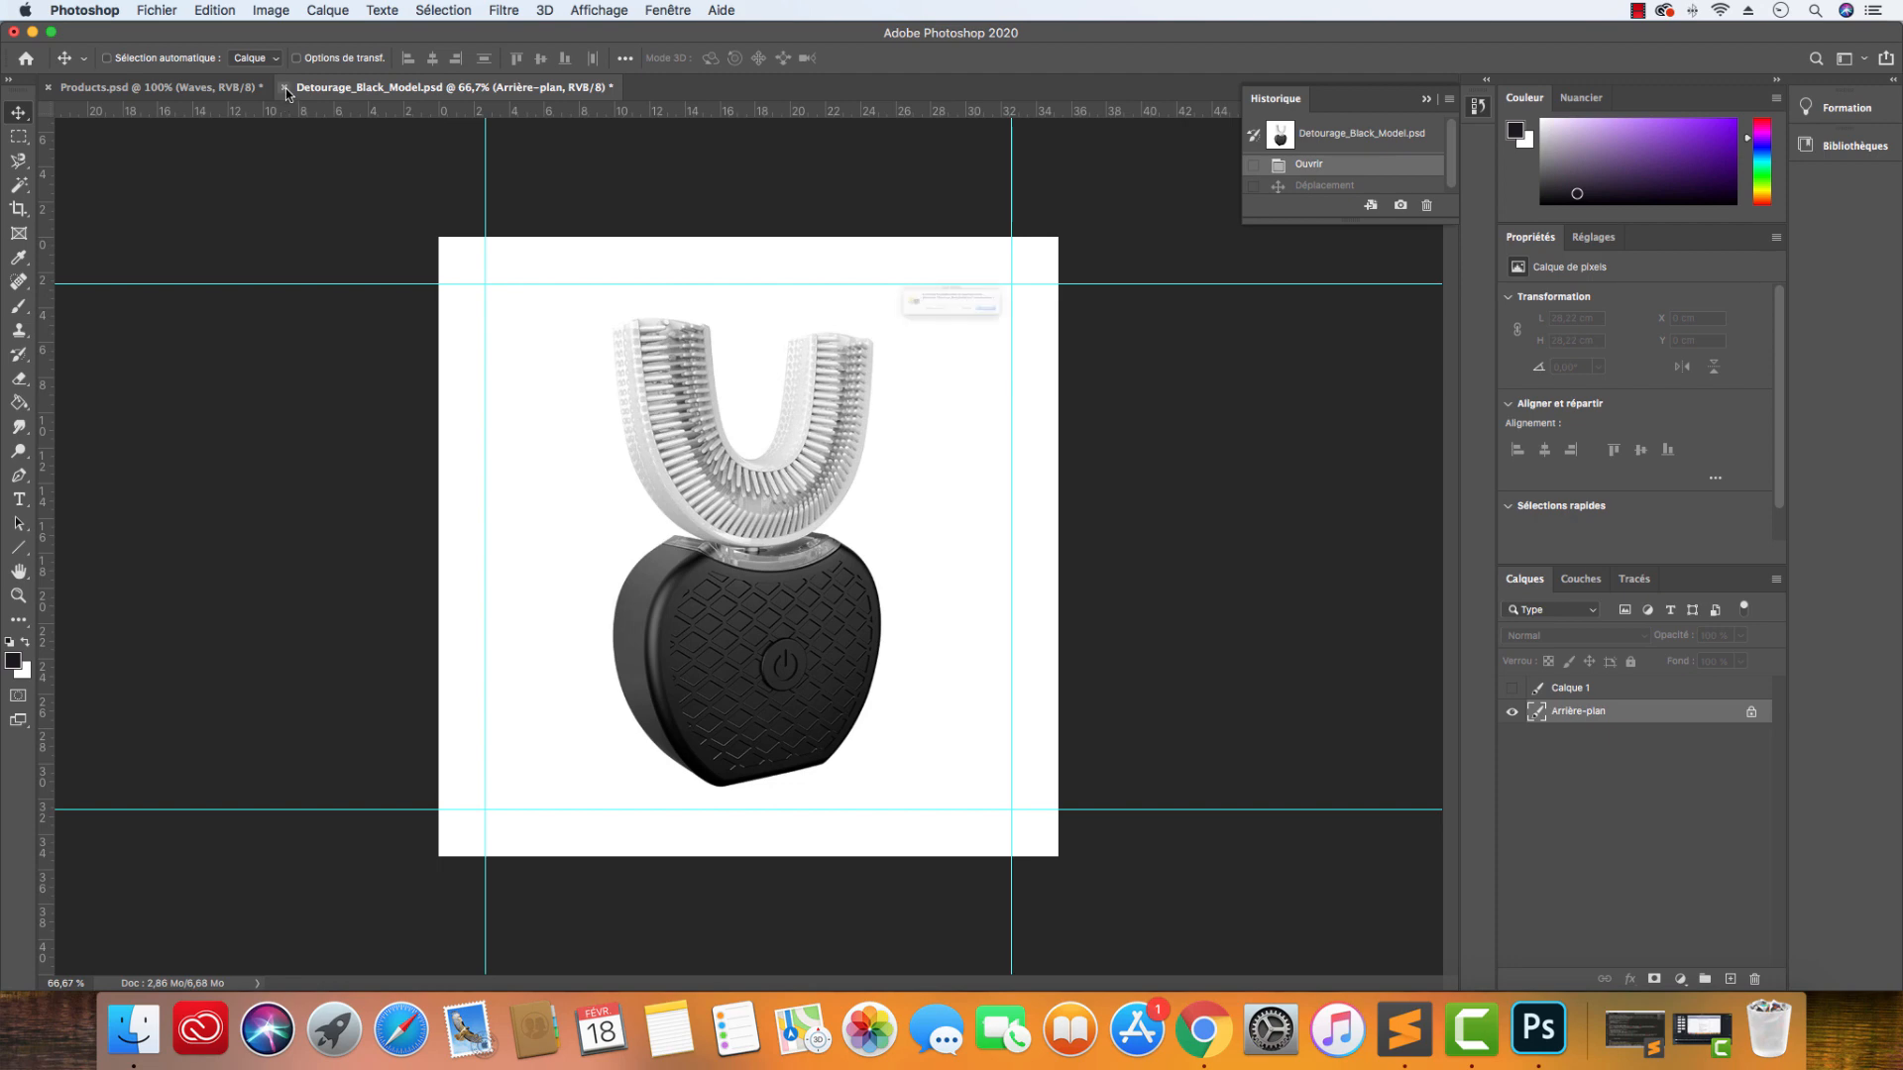
# Close Detourage_Black_Model.psd without saving its changes.
pyautogui.press('super+q')
pyautogui.click(874, 344)
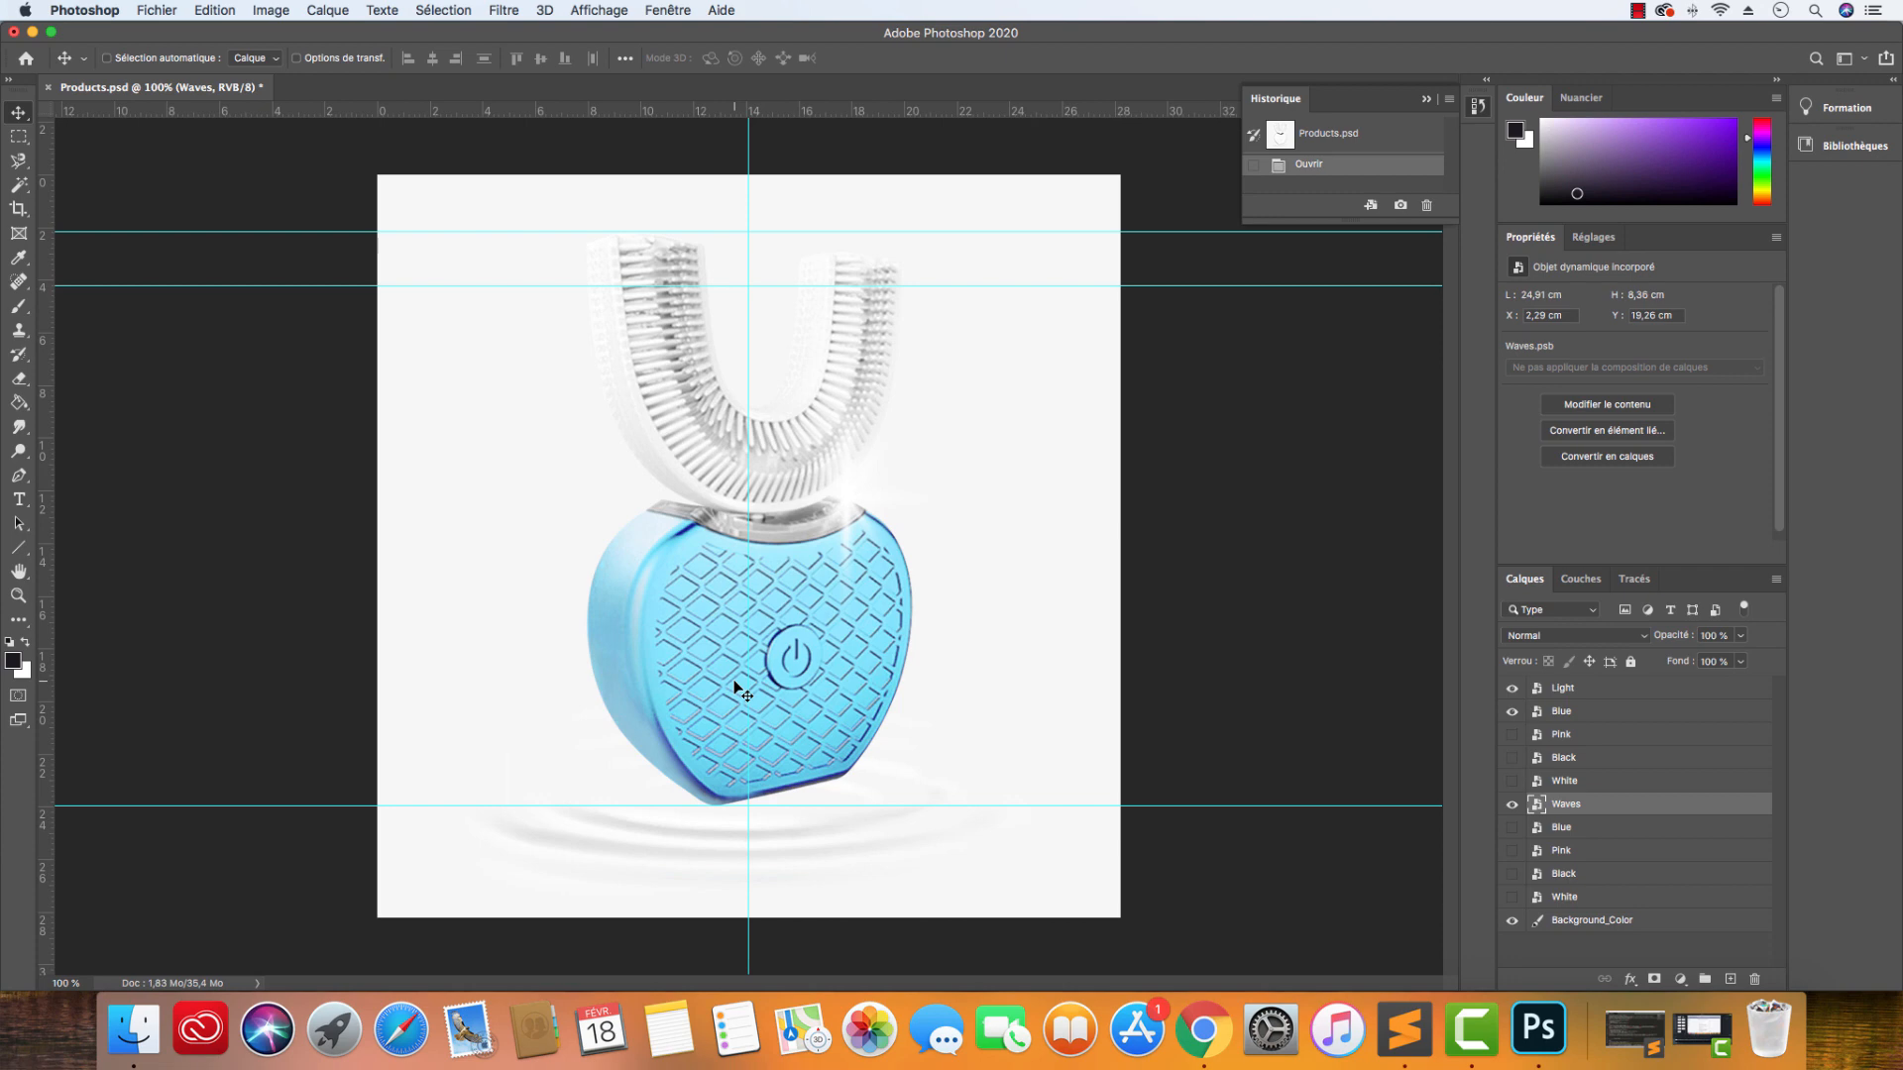
# Flatten Products.psd into a single layer, discarding the hidden layers.
pyautogui.rightClick(1655, 803)
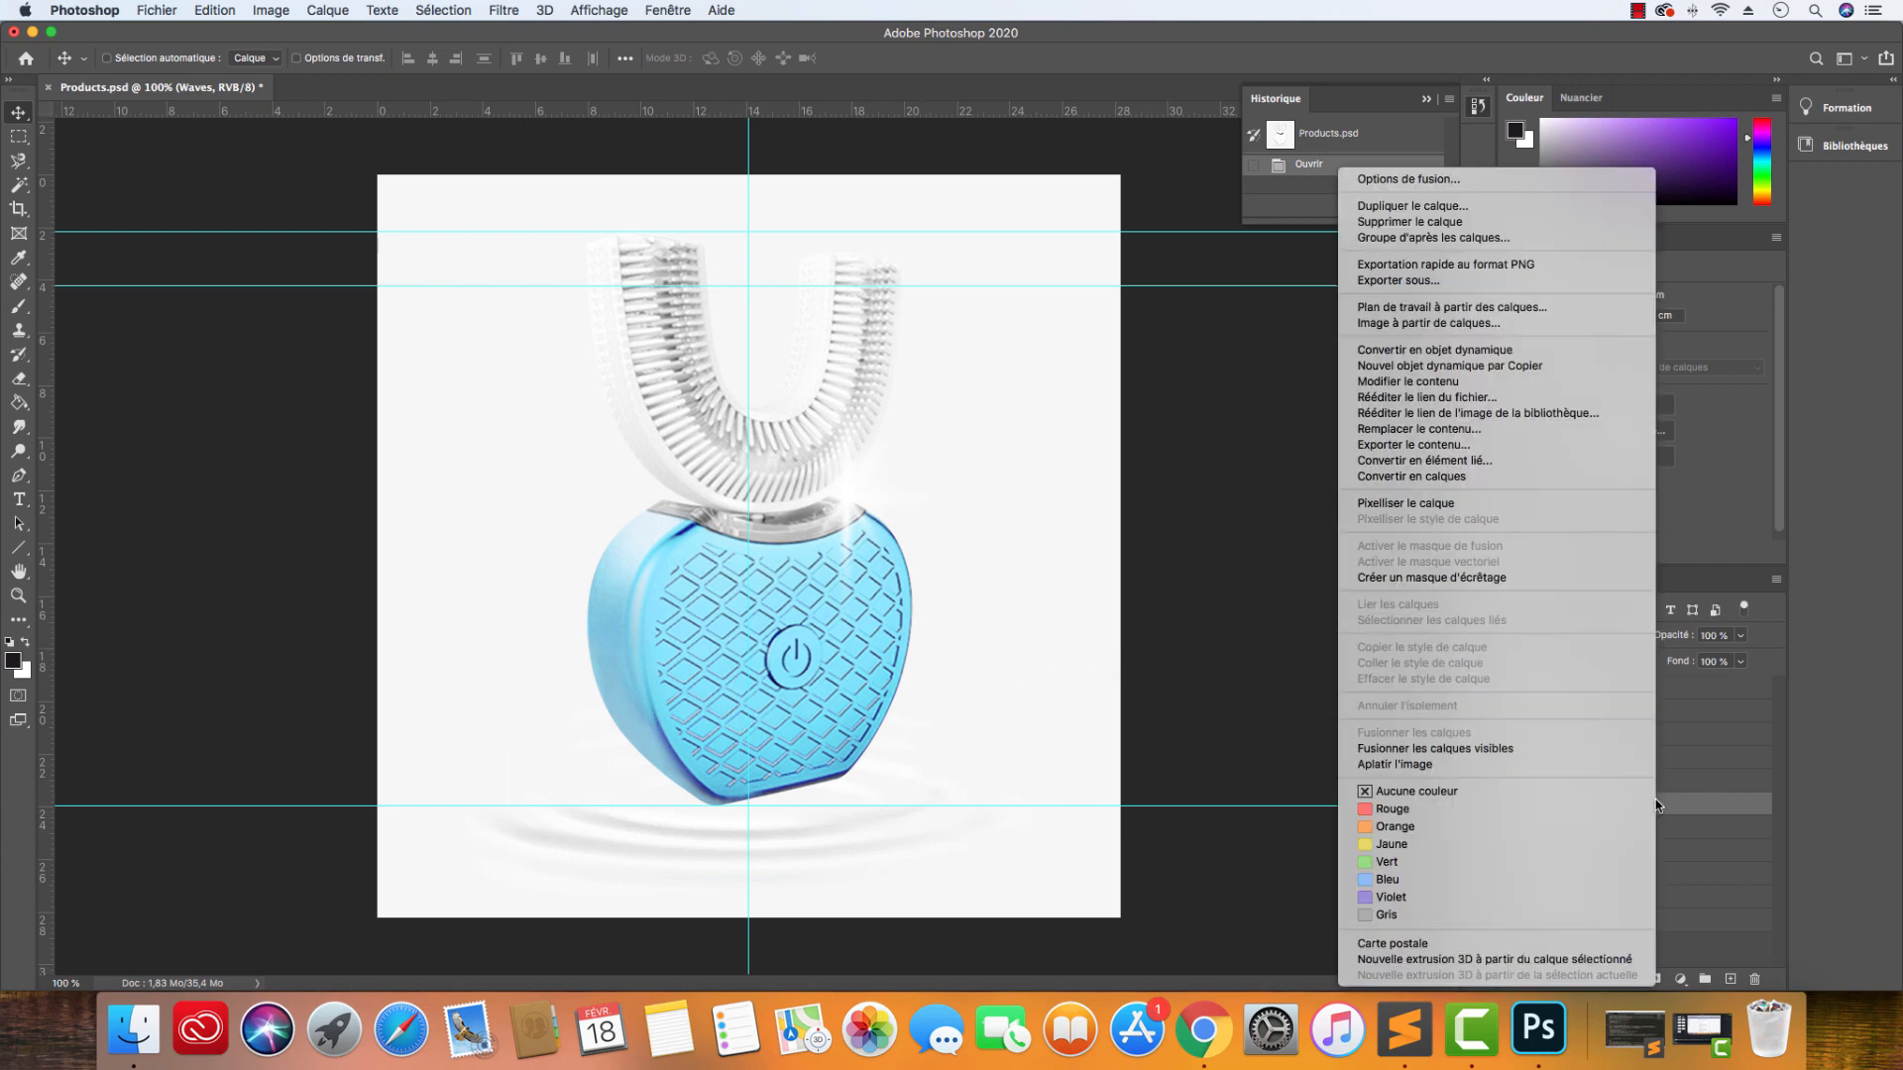
pyautogui.click(1499, 769)
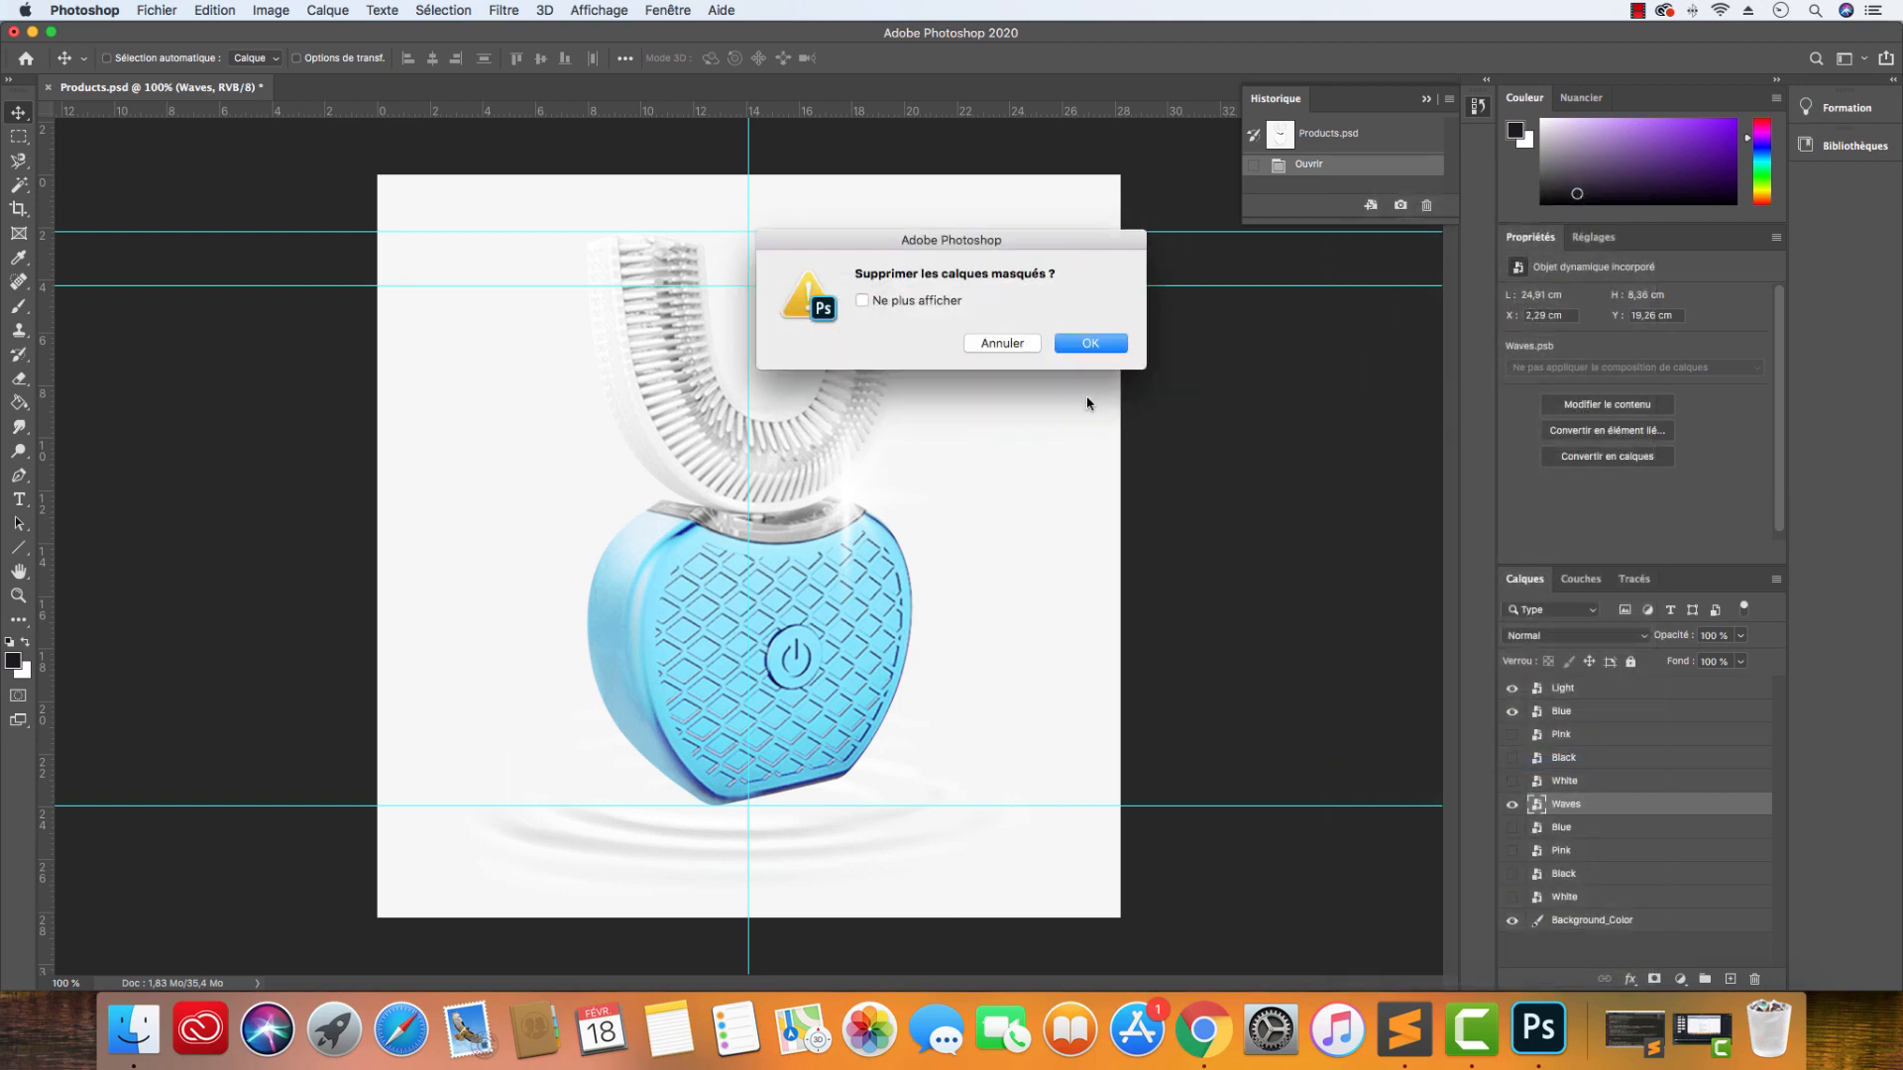
pyautogui.click(1114, 344)
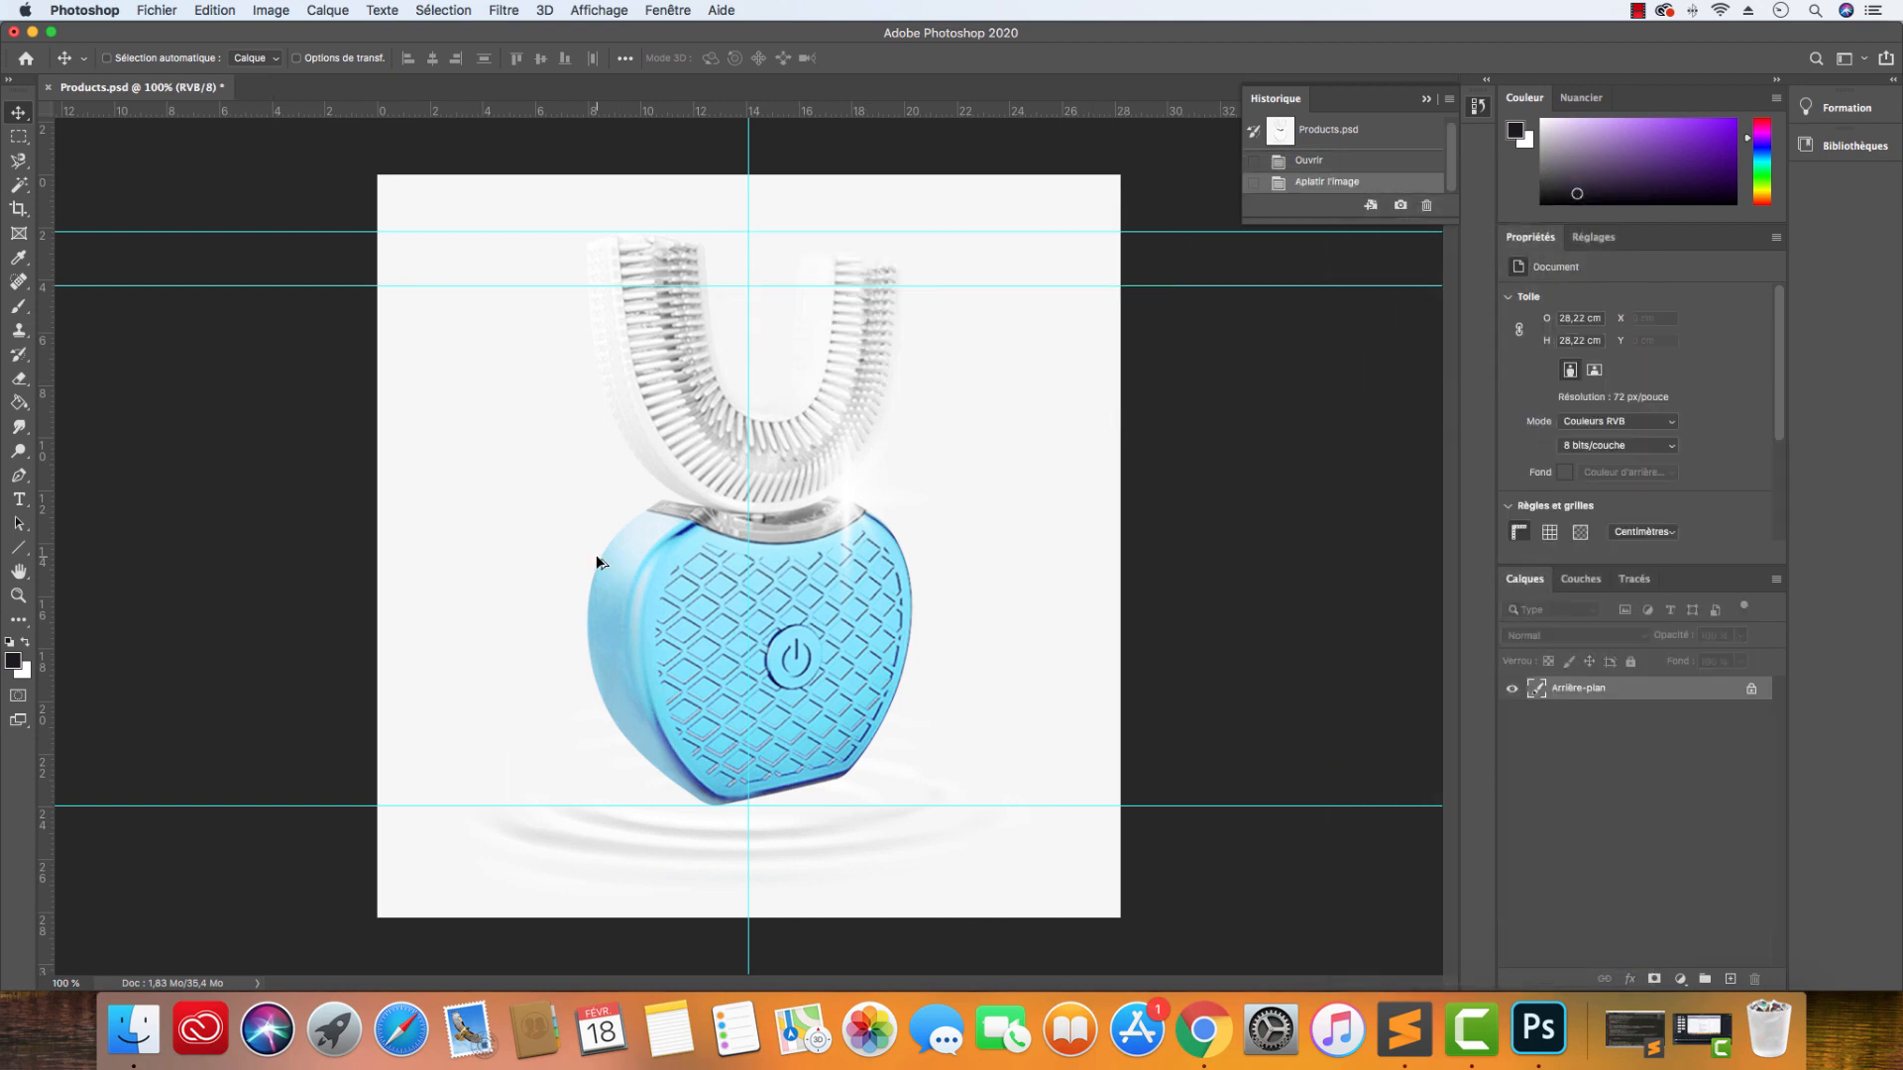
pyautogui.press('super+q')
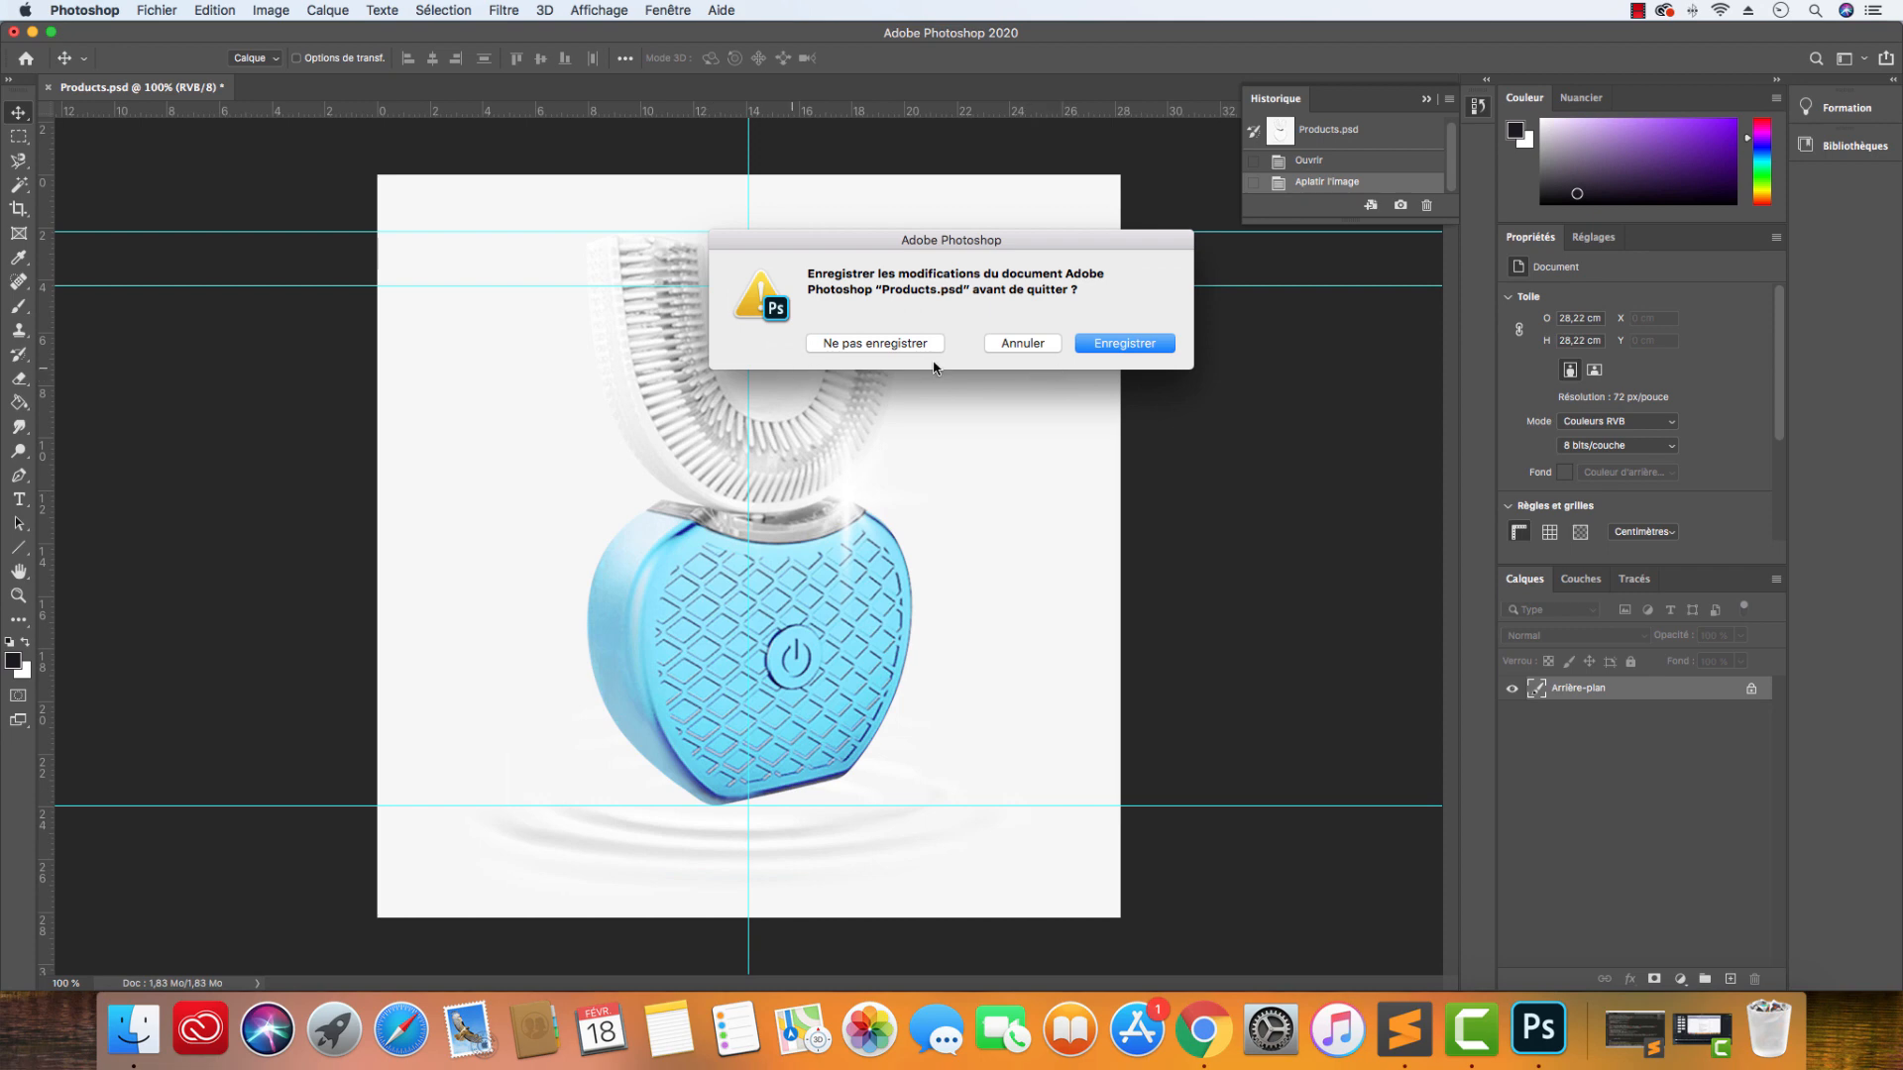
pyautogui.click(1007, 347)
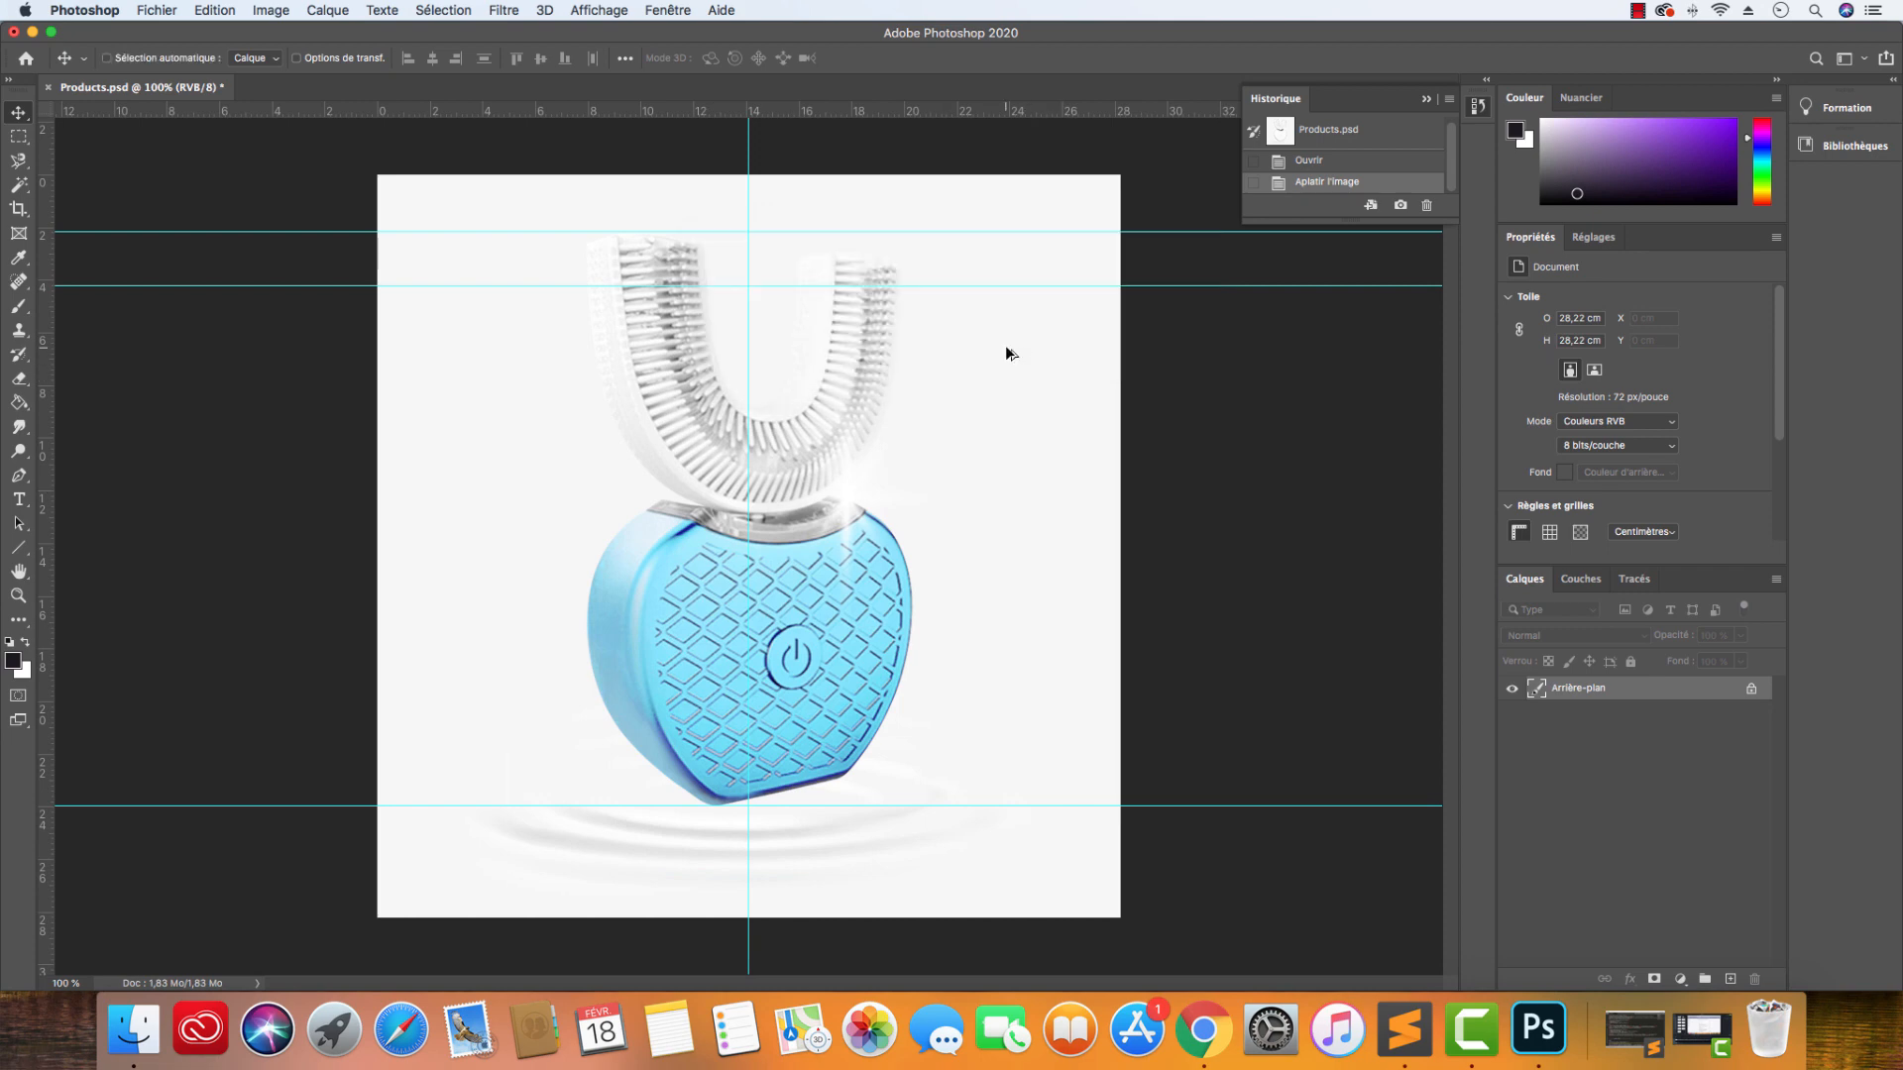
pyautogui.press('super+alt+shift+w')
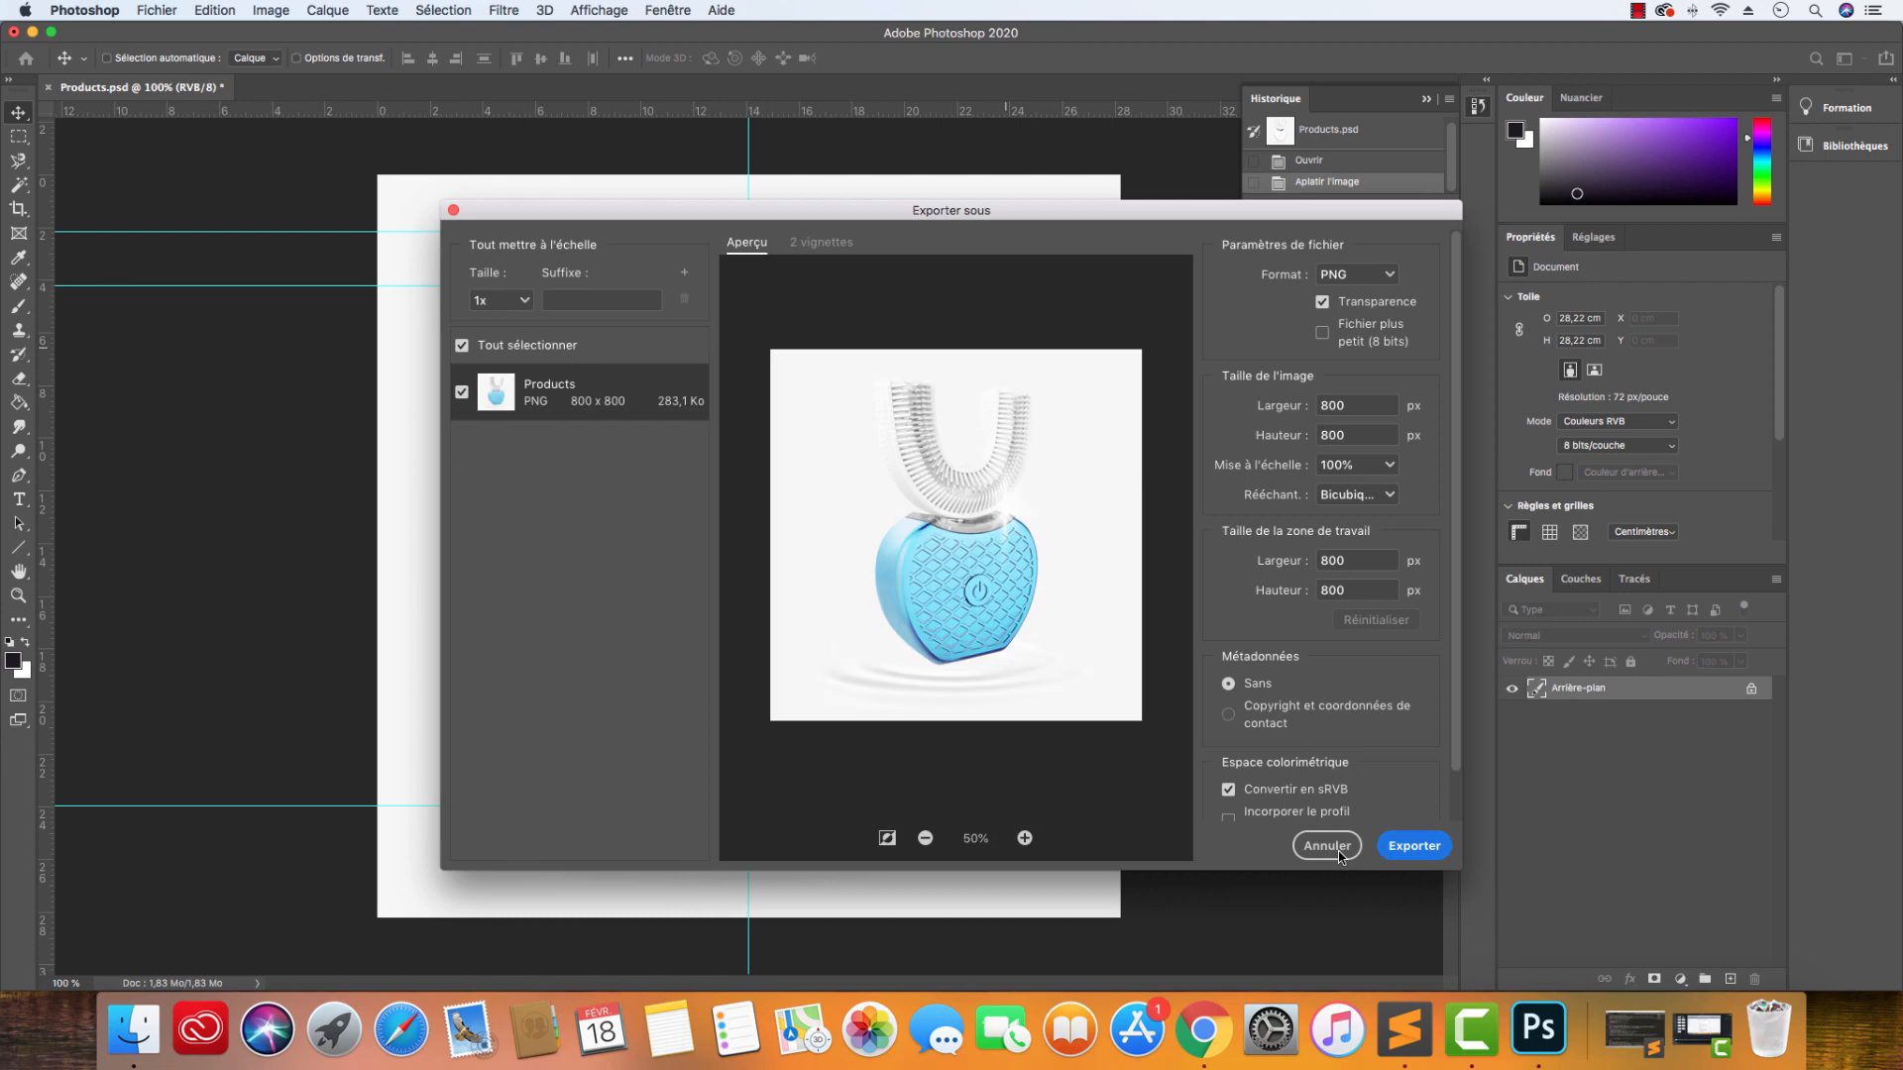
pyautogui.click(1326, 846)
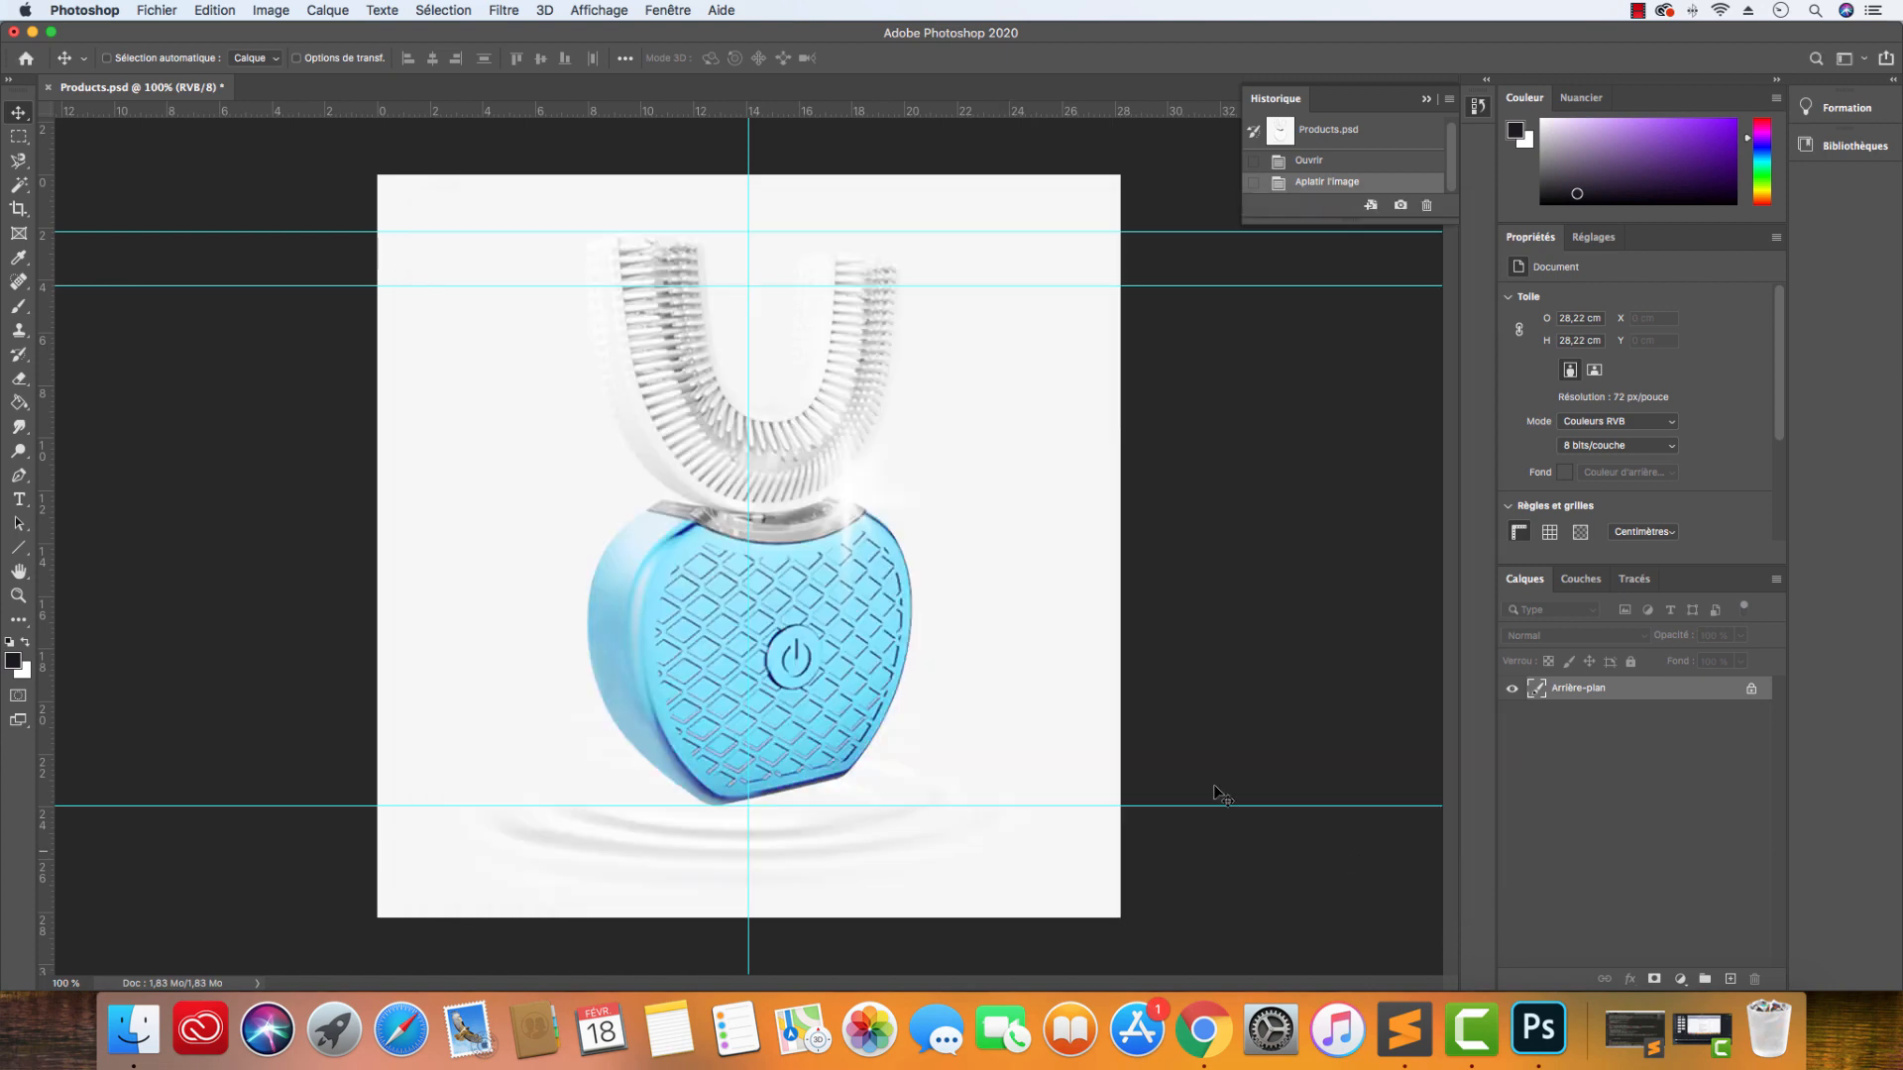
# Set up a Save for Web export of the flattened image with the JPEG Supérieur preset, and cancel it without saving.
pyautogui.click(156, 10)
pyautogui.moveTo(231, 266)
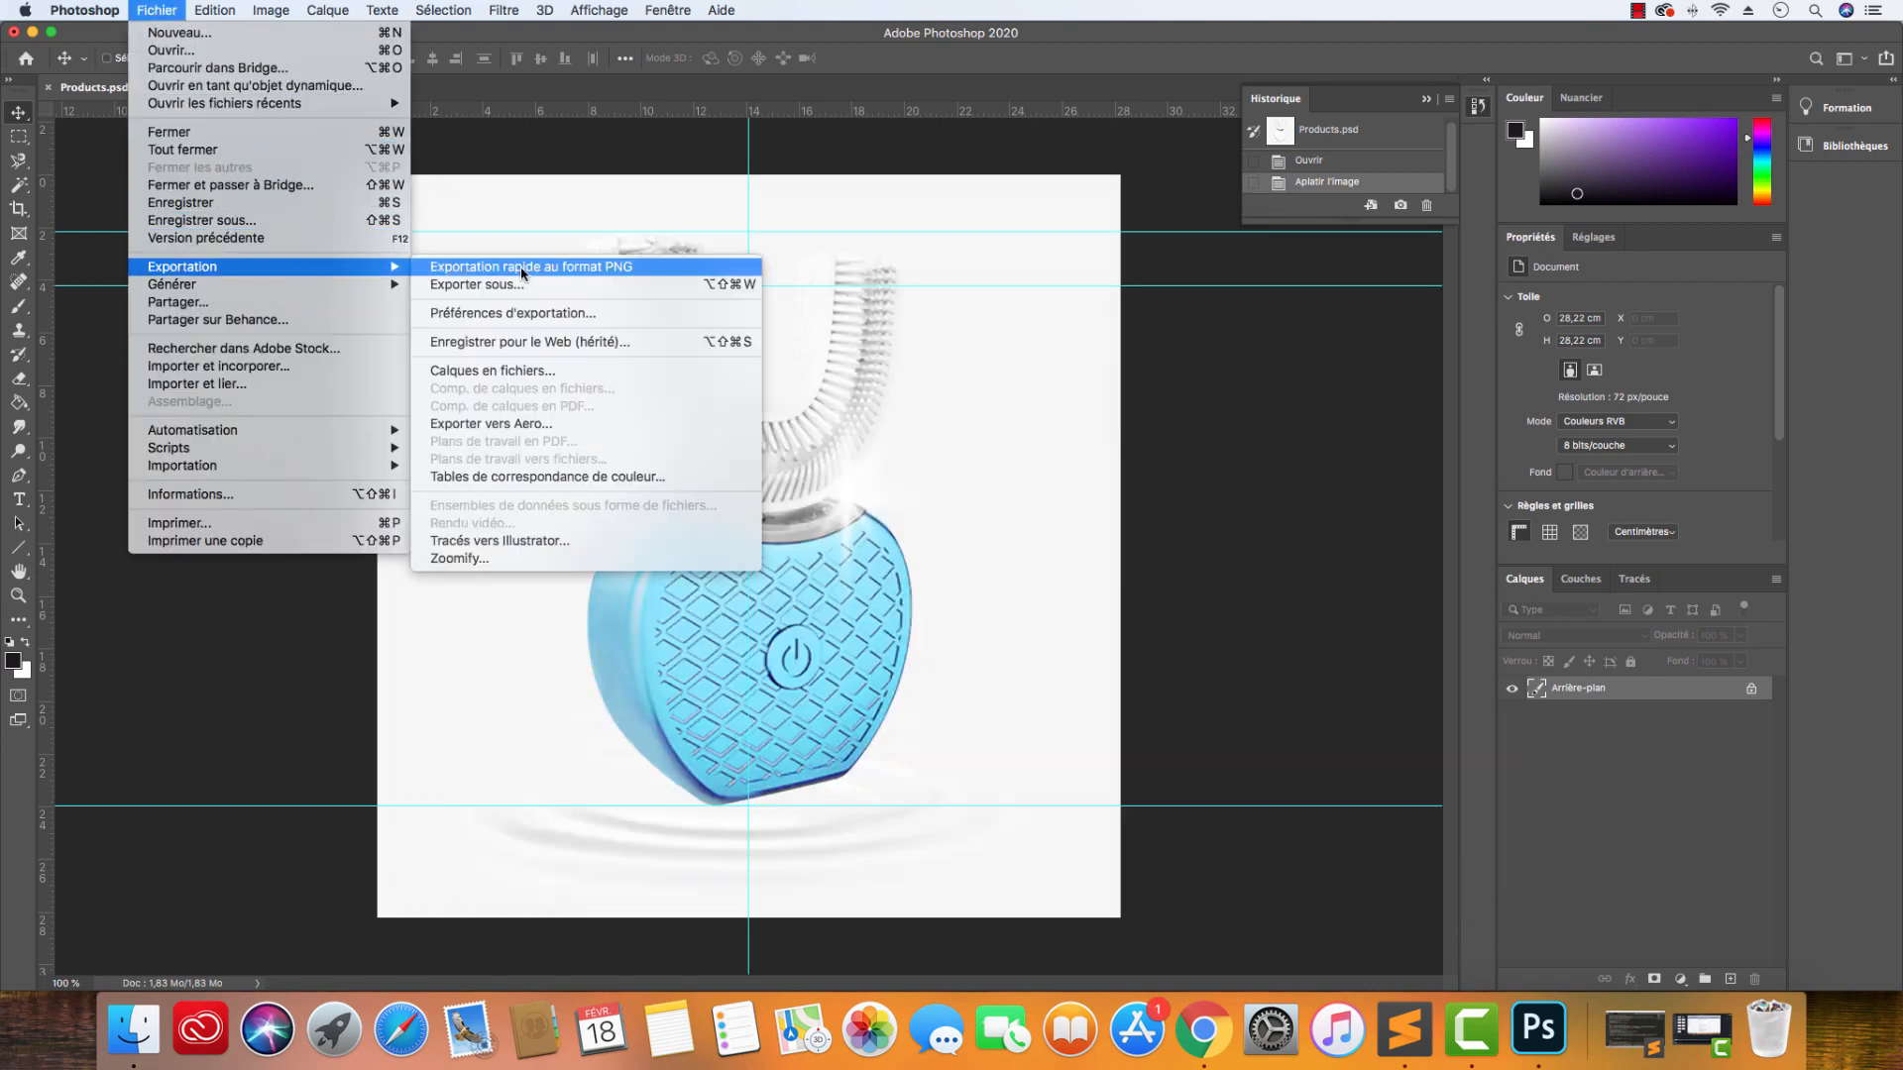
pyautogui.click(542, 342)
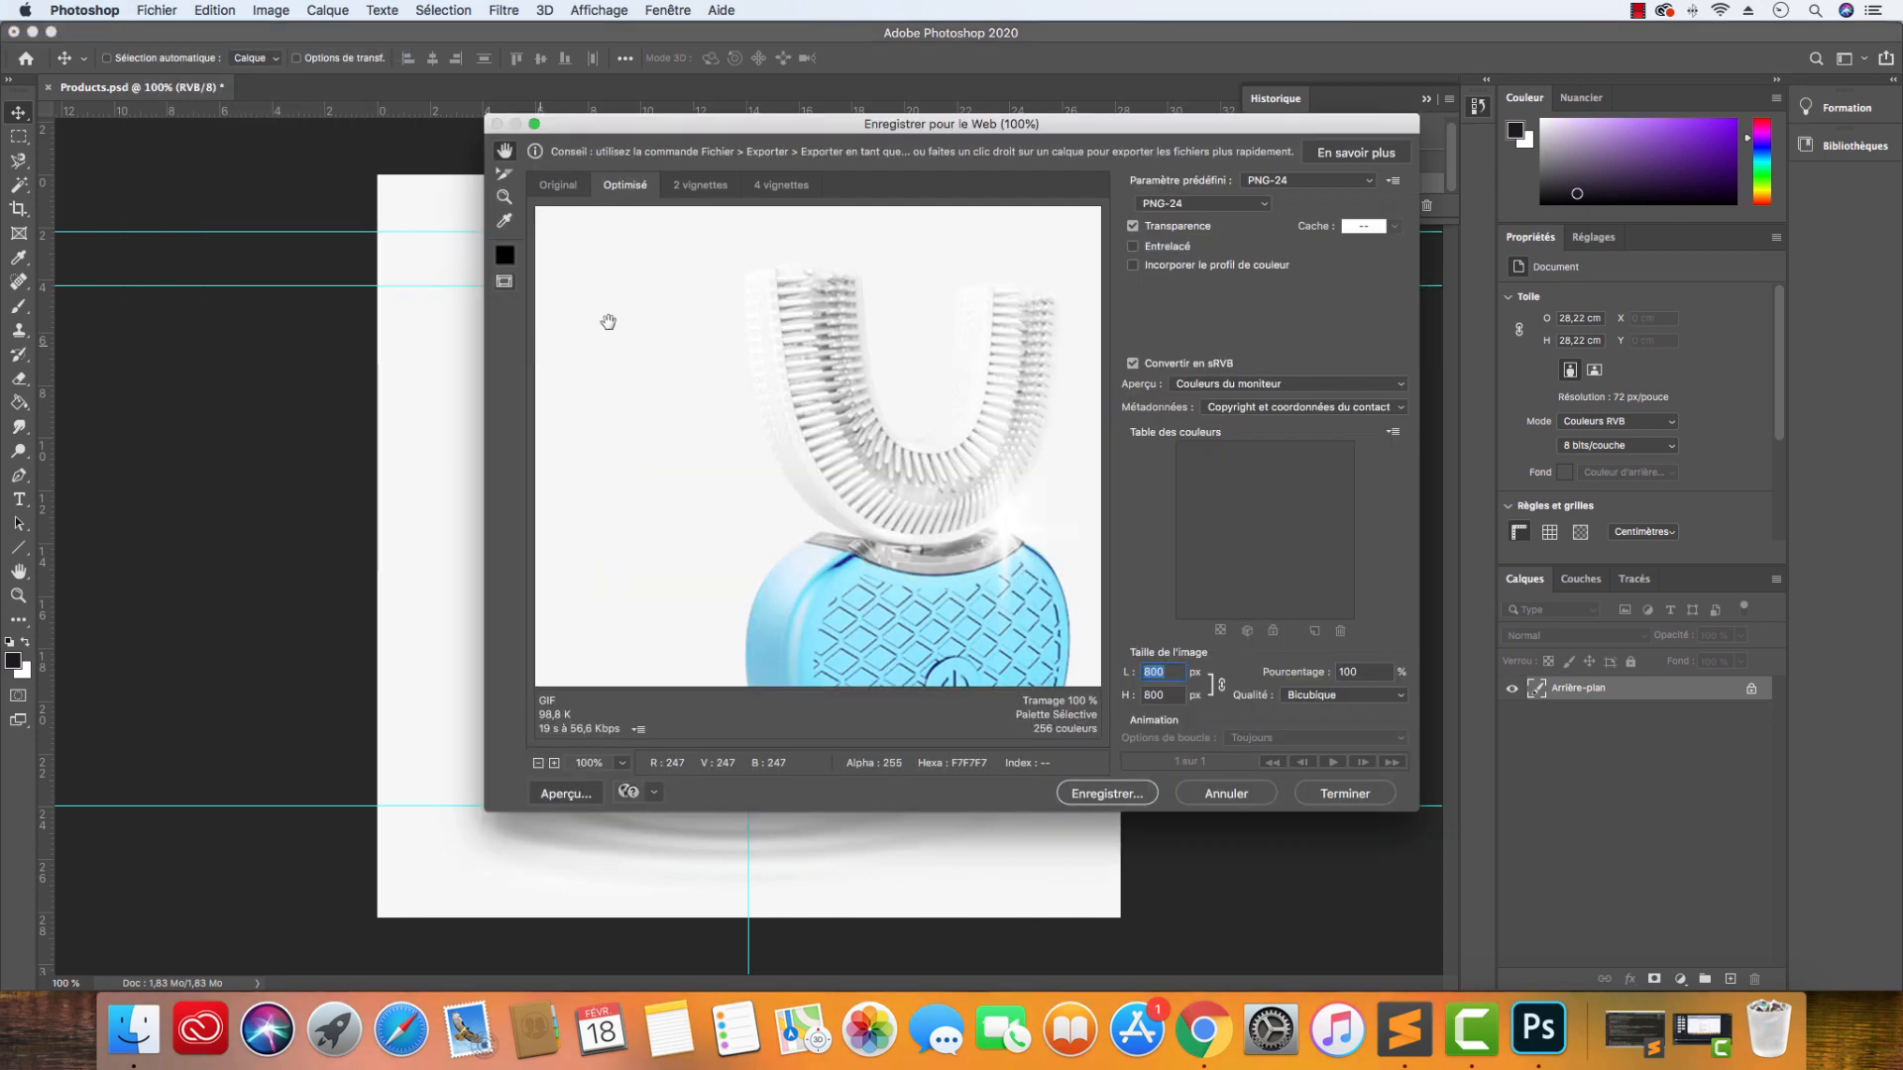
pyautogui.click(1264, 206)
pyautogui.click(1231, 171)
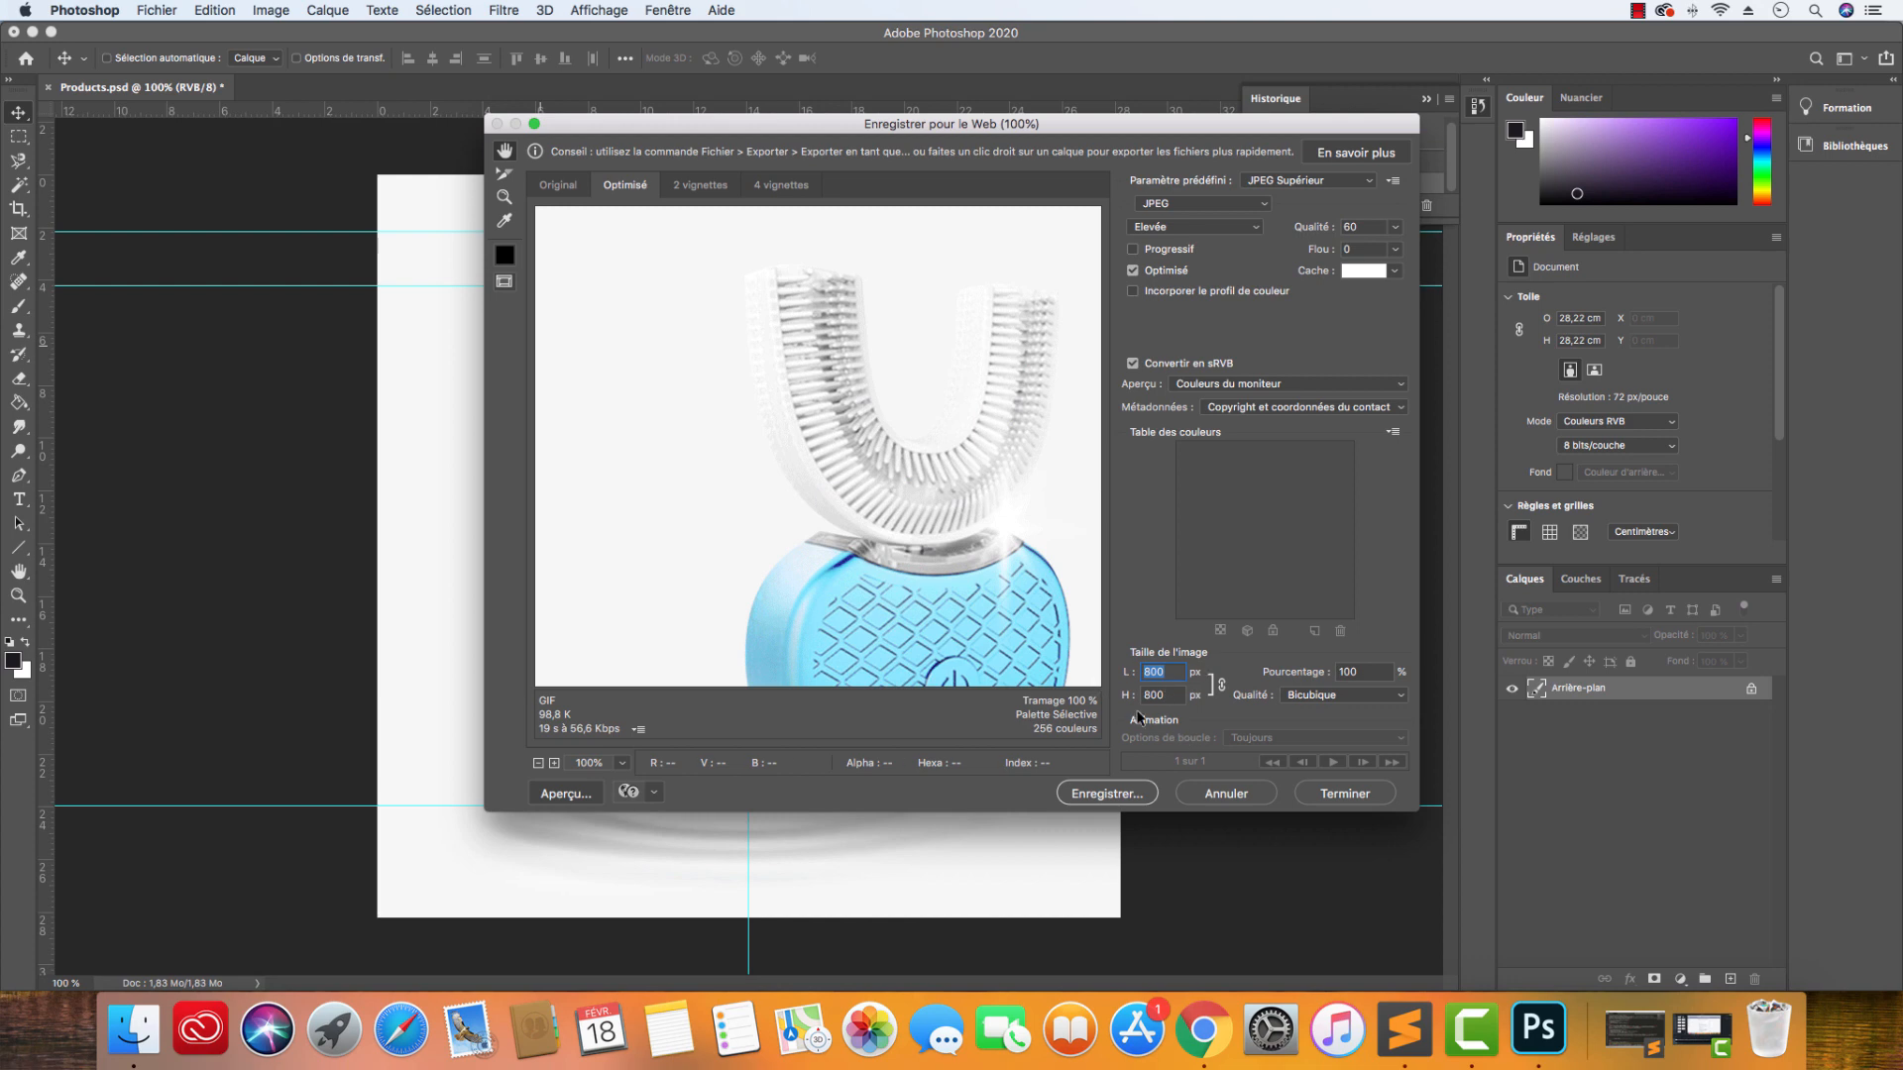
pyautogui.click(1112, 794)
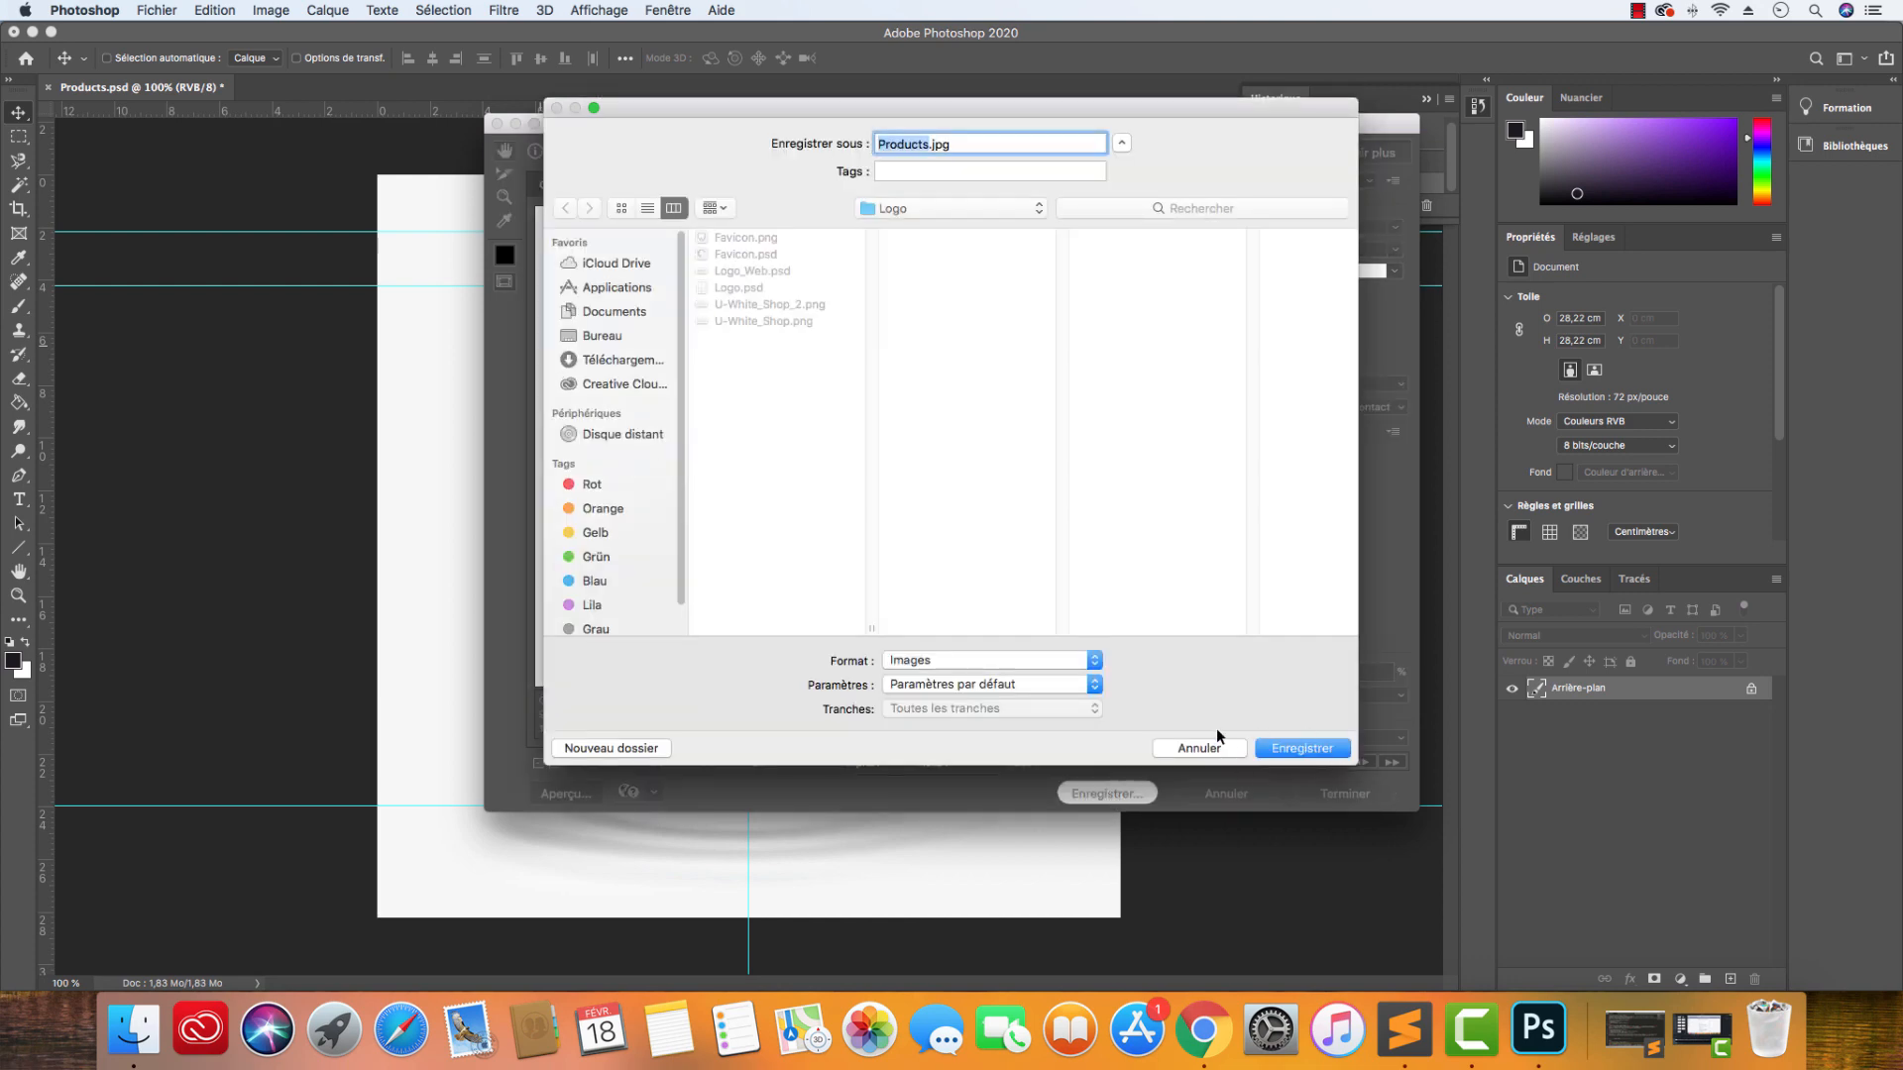
pyautogui.click(1219, 744)
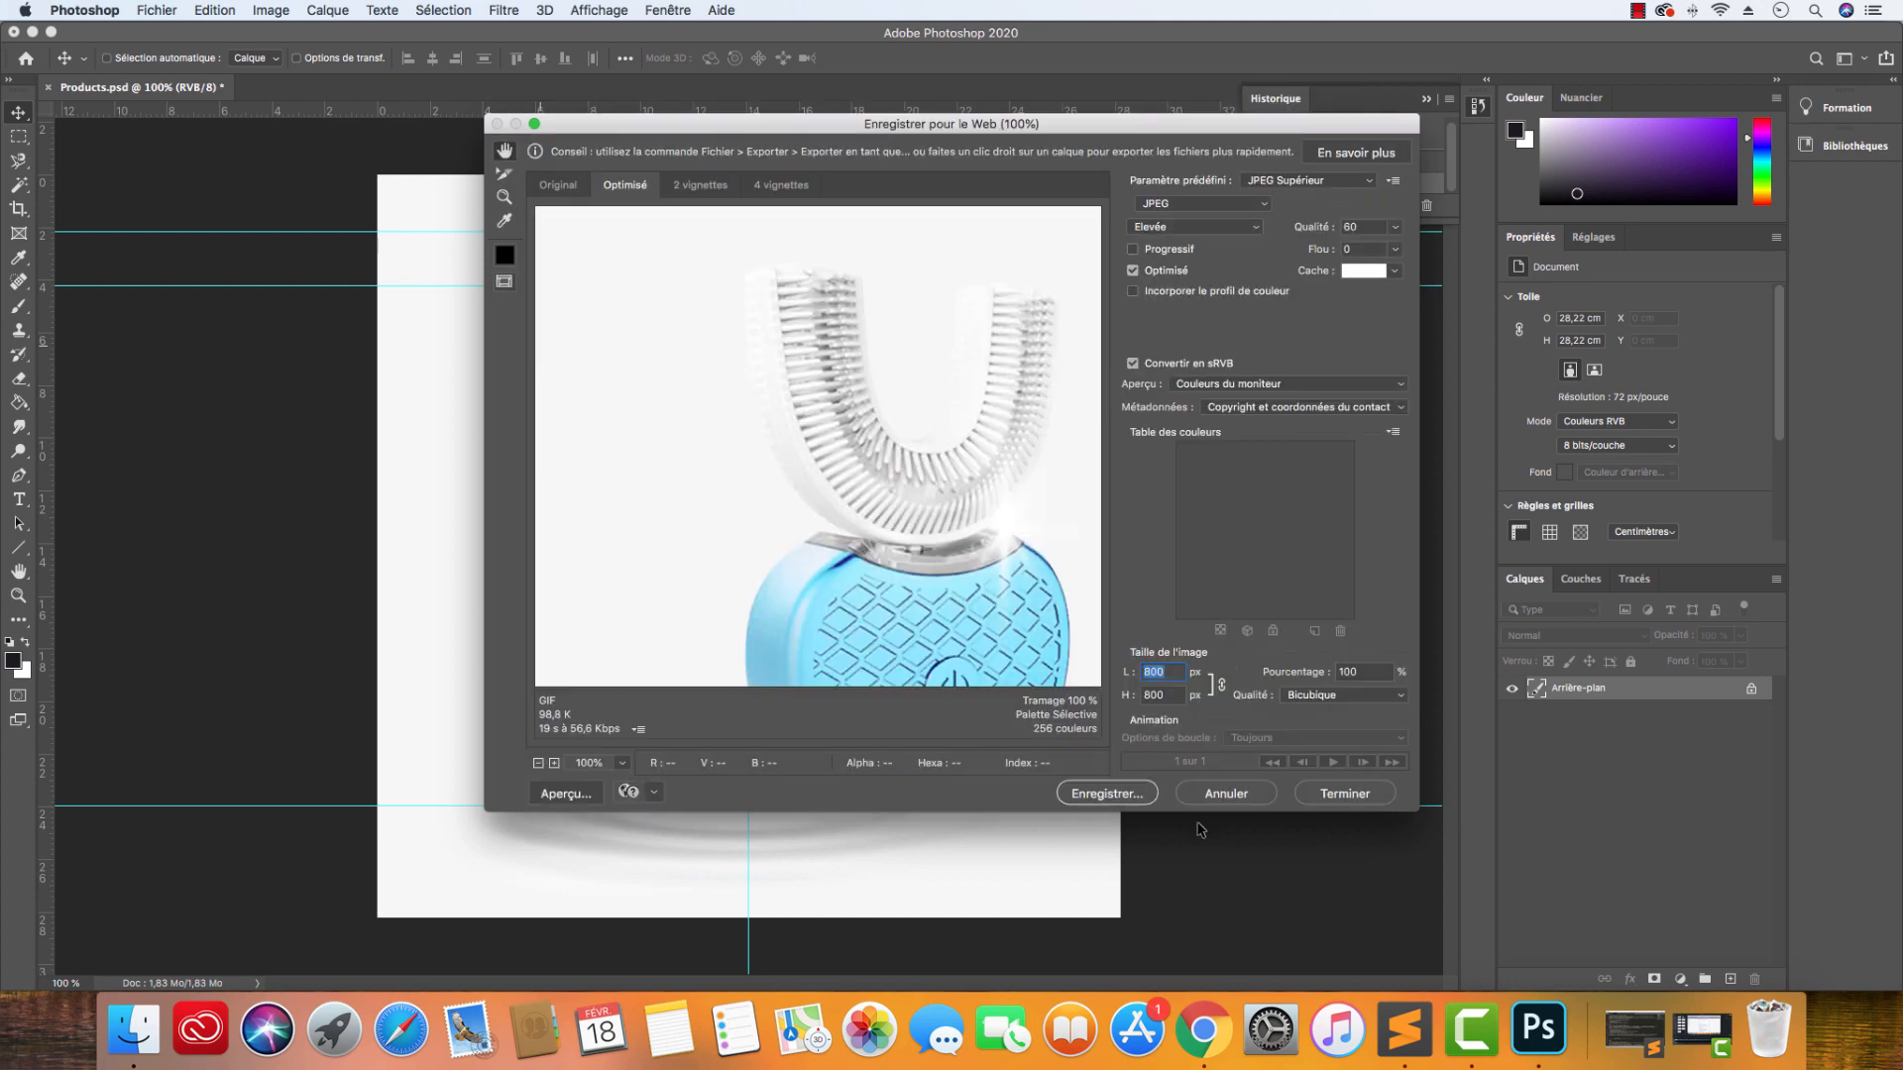
pyautogui.click(1229, 799)
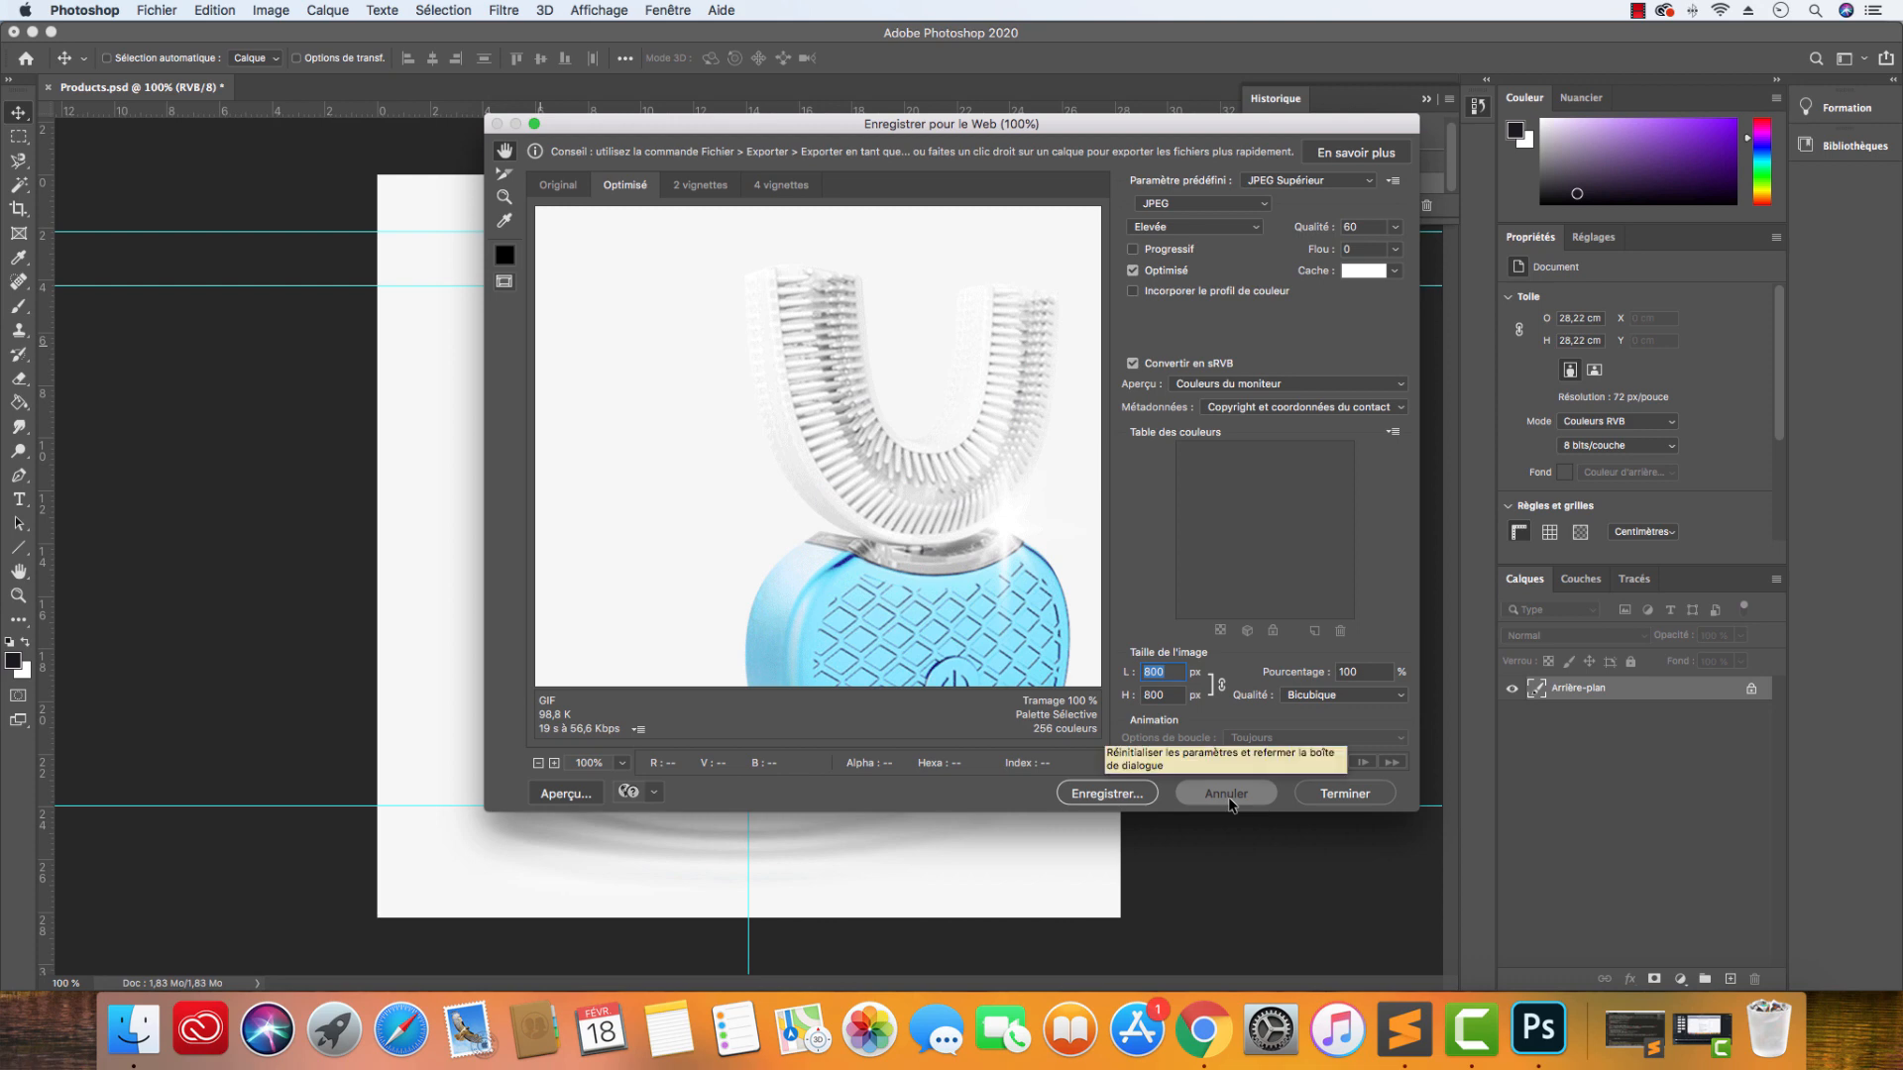
pyautogui.click(1229, 796)
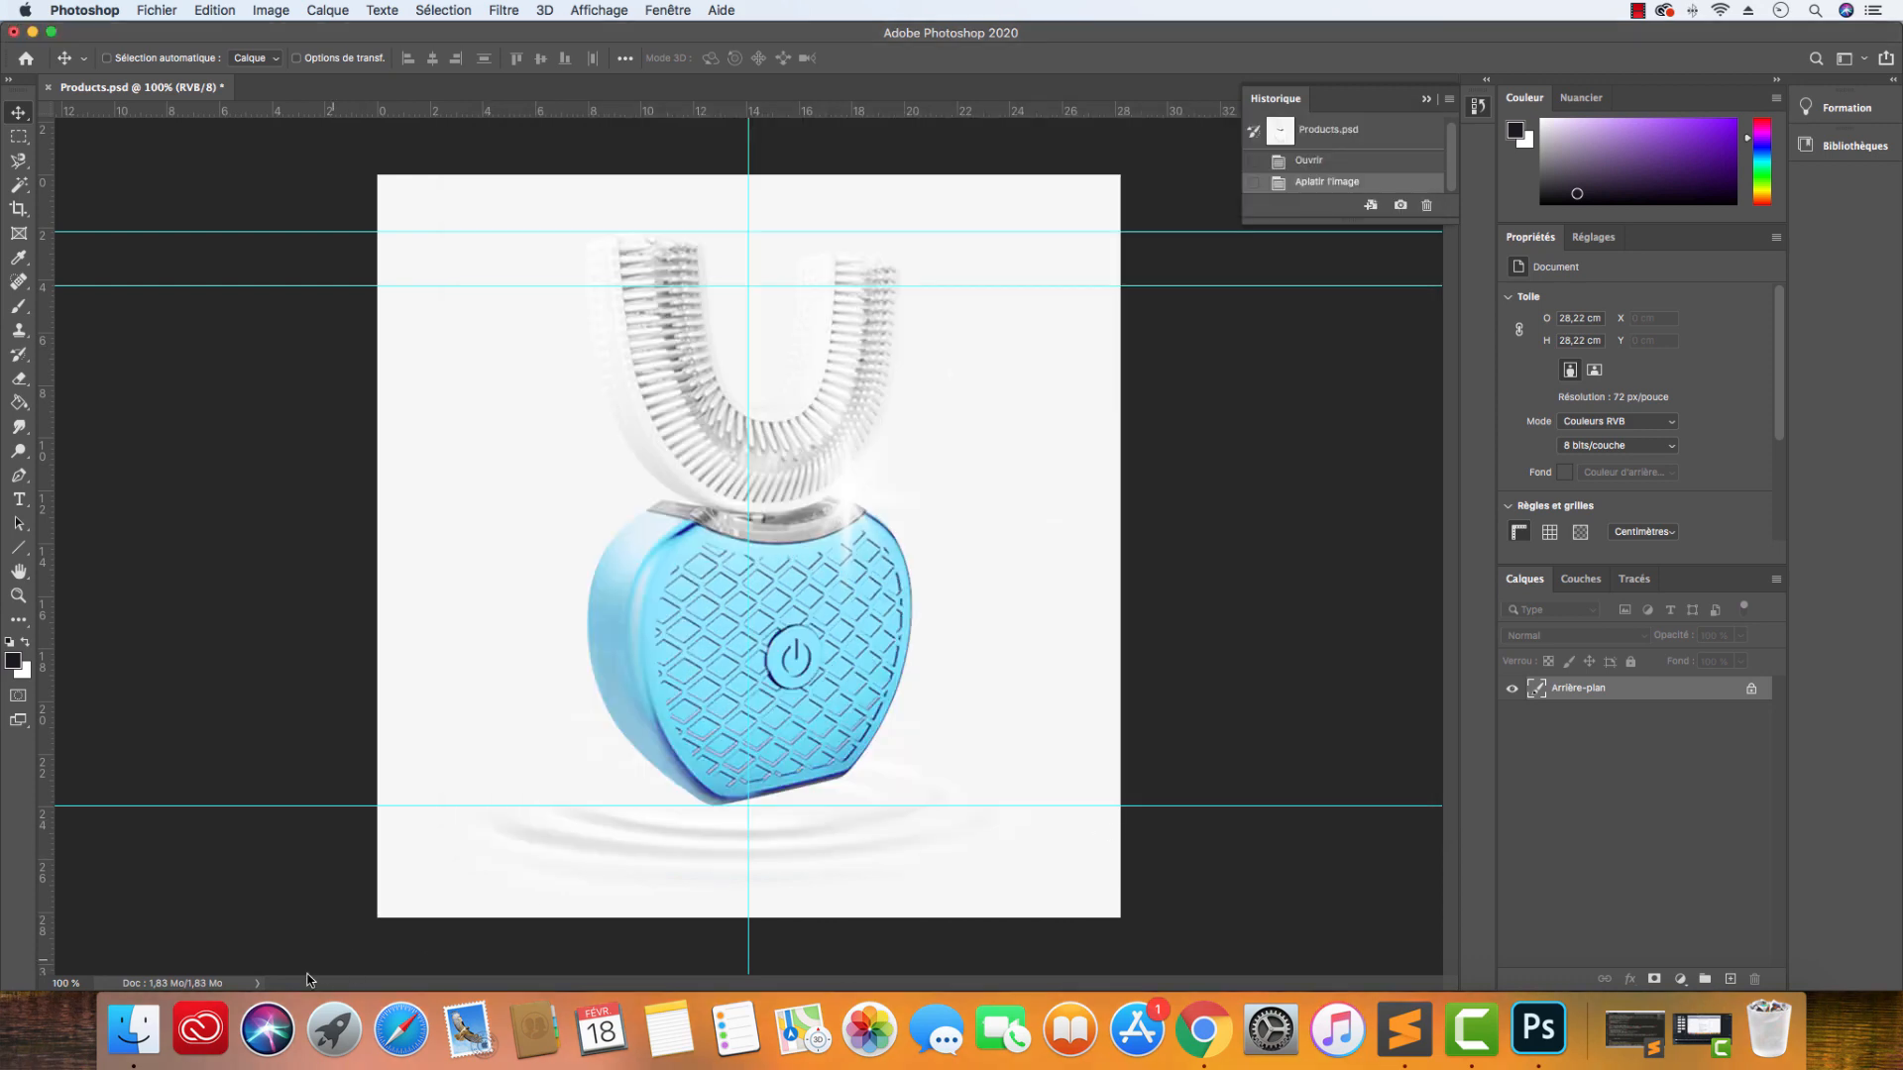
# Switch to Finder and look through the U-White Products folder holding the exported JPG images, and minimize its window.
pyautogui.click(134, 1030)
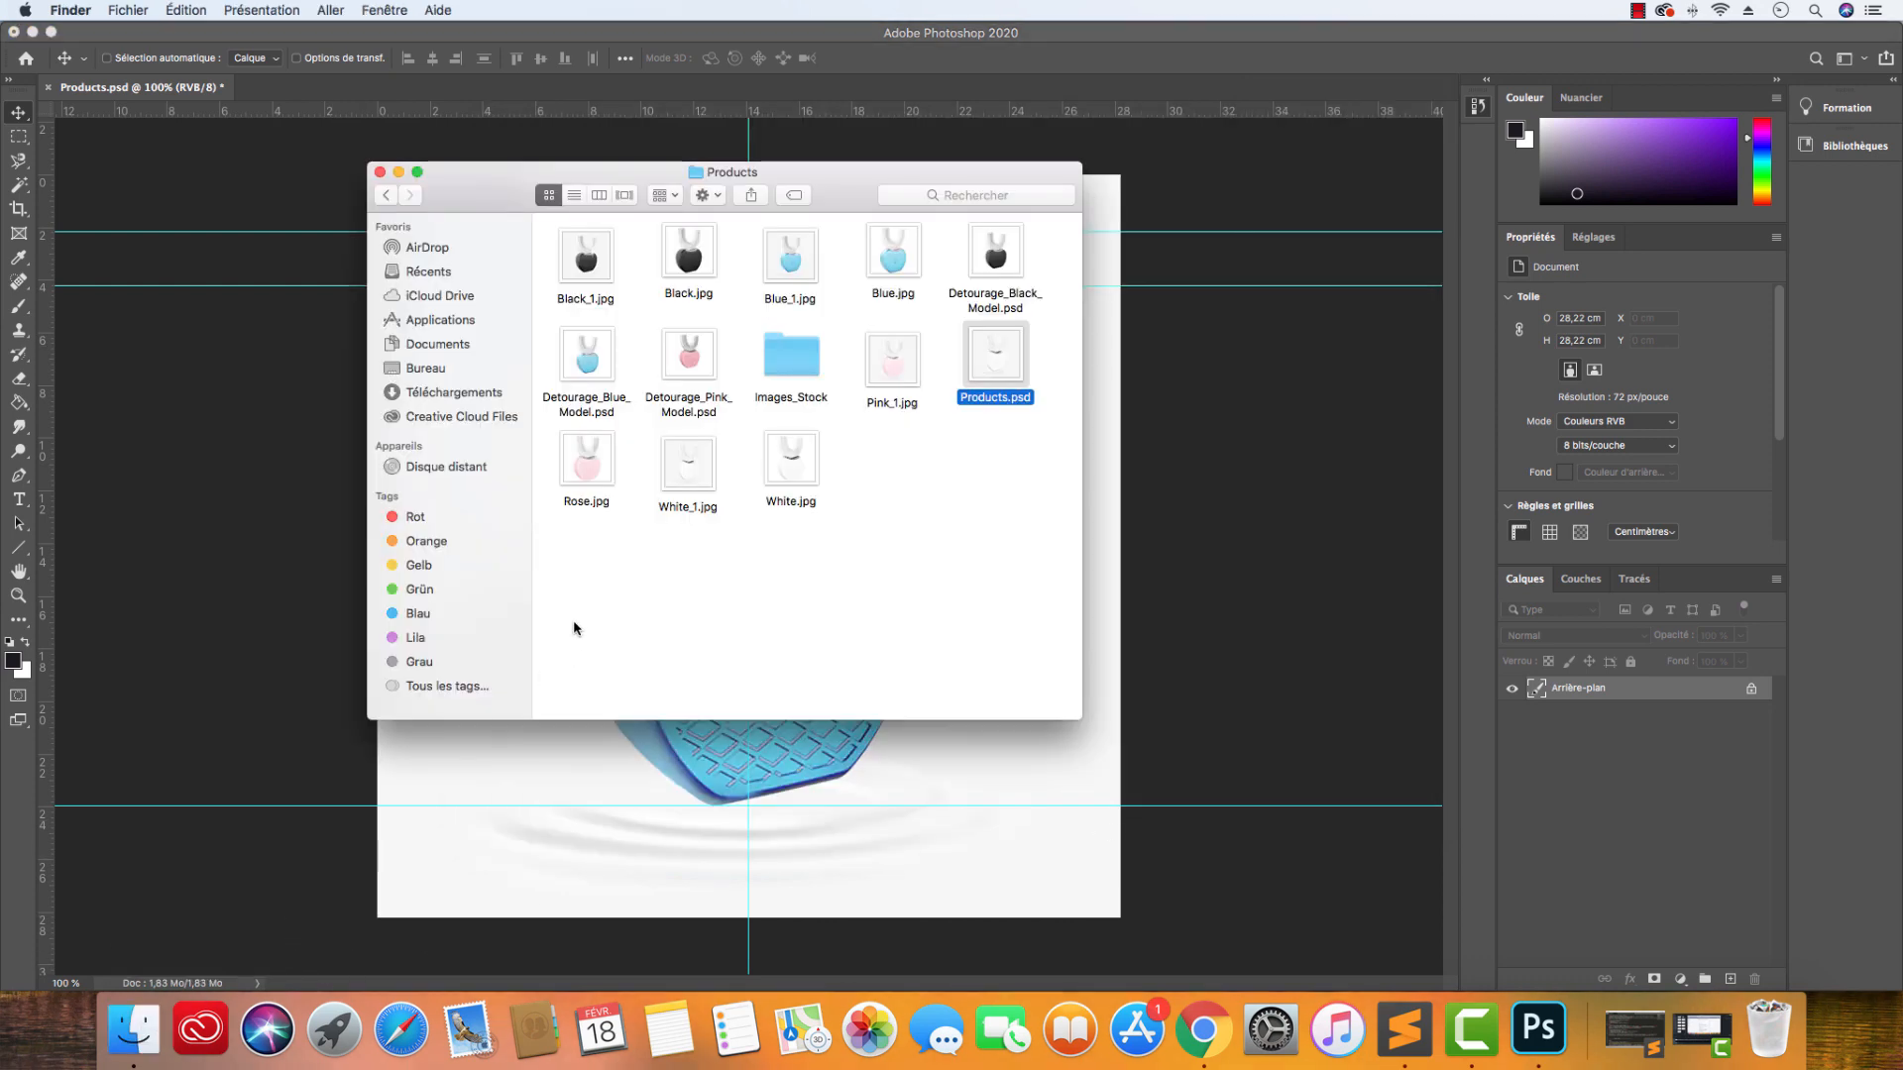
pyautogui.click(385, 195)
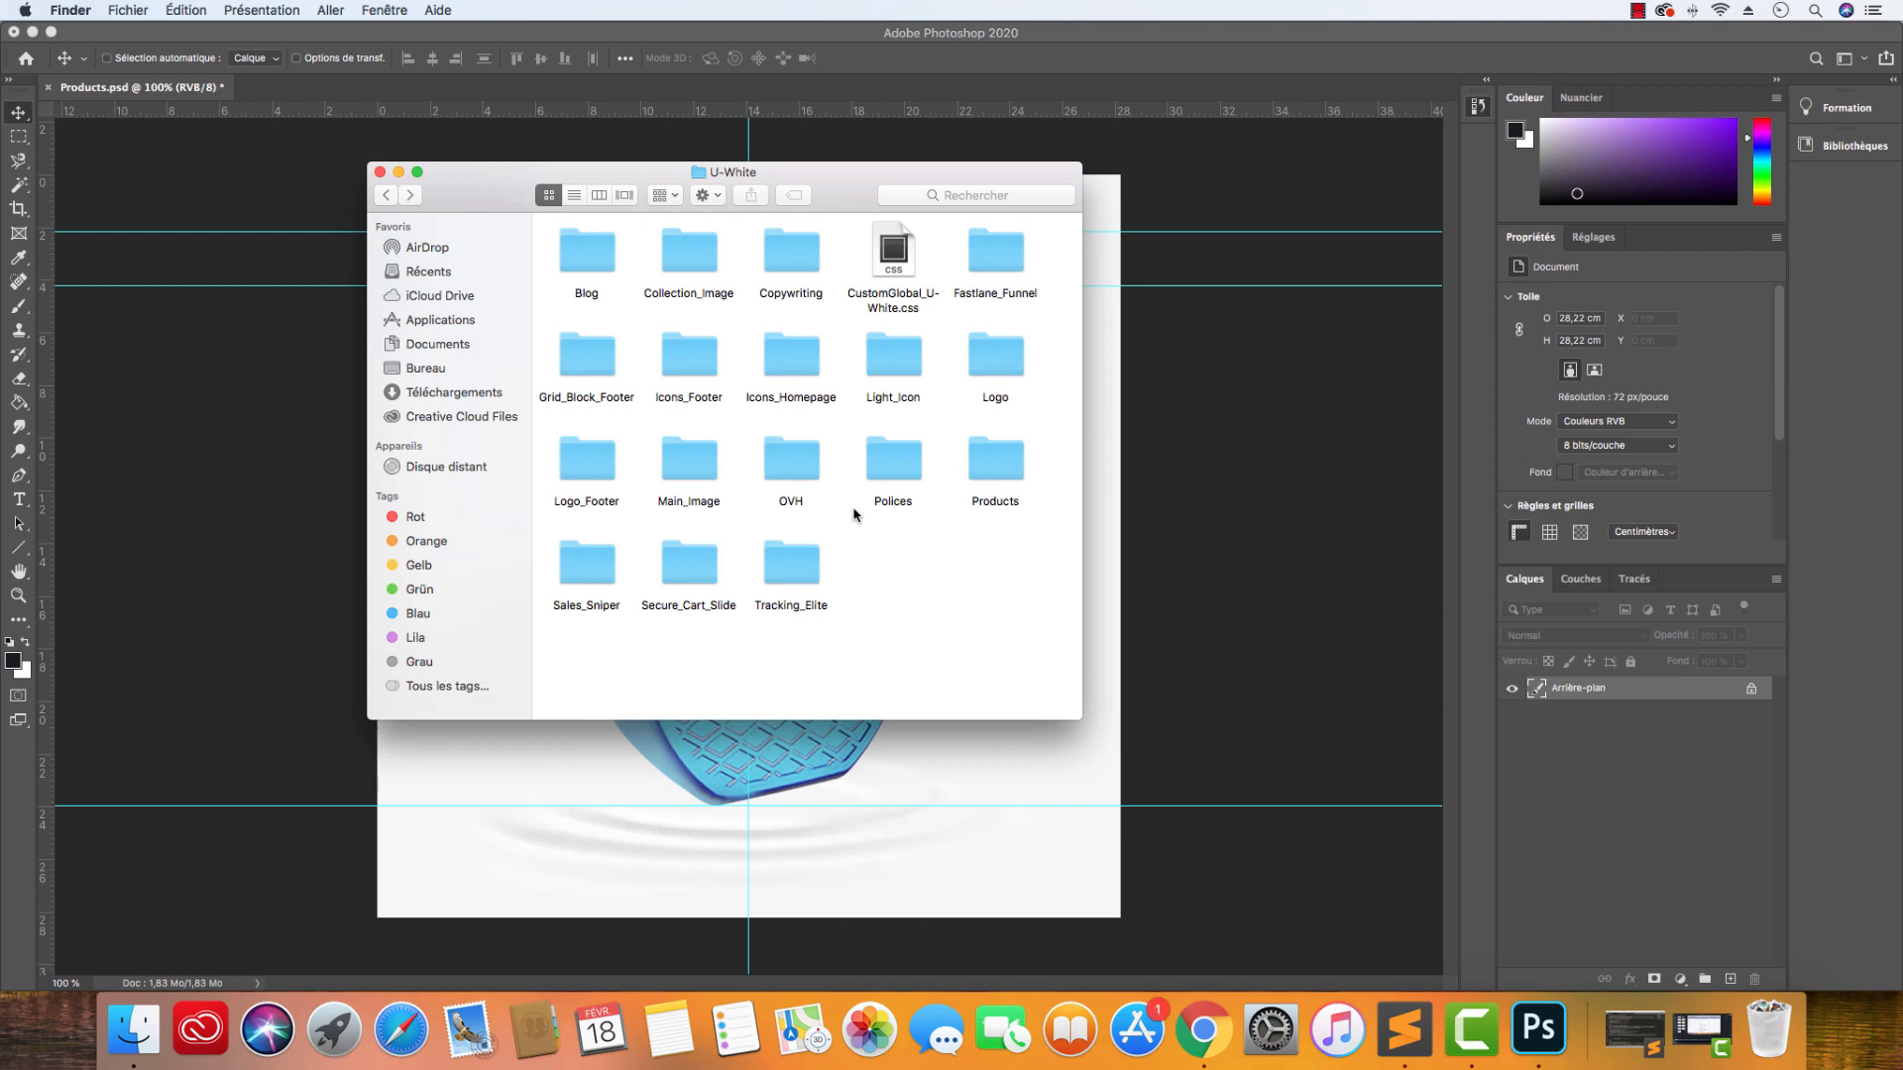
pyautogui.doubleClick(981, 454)
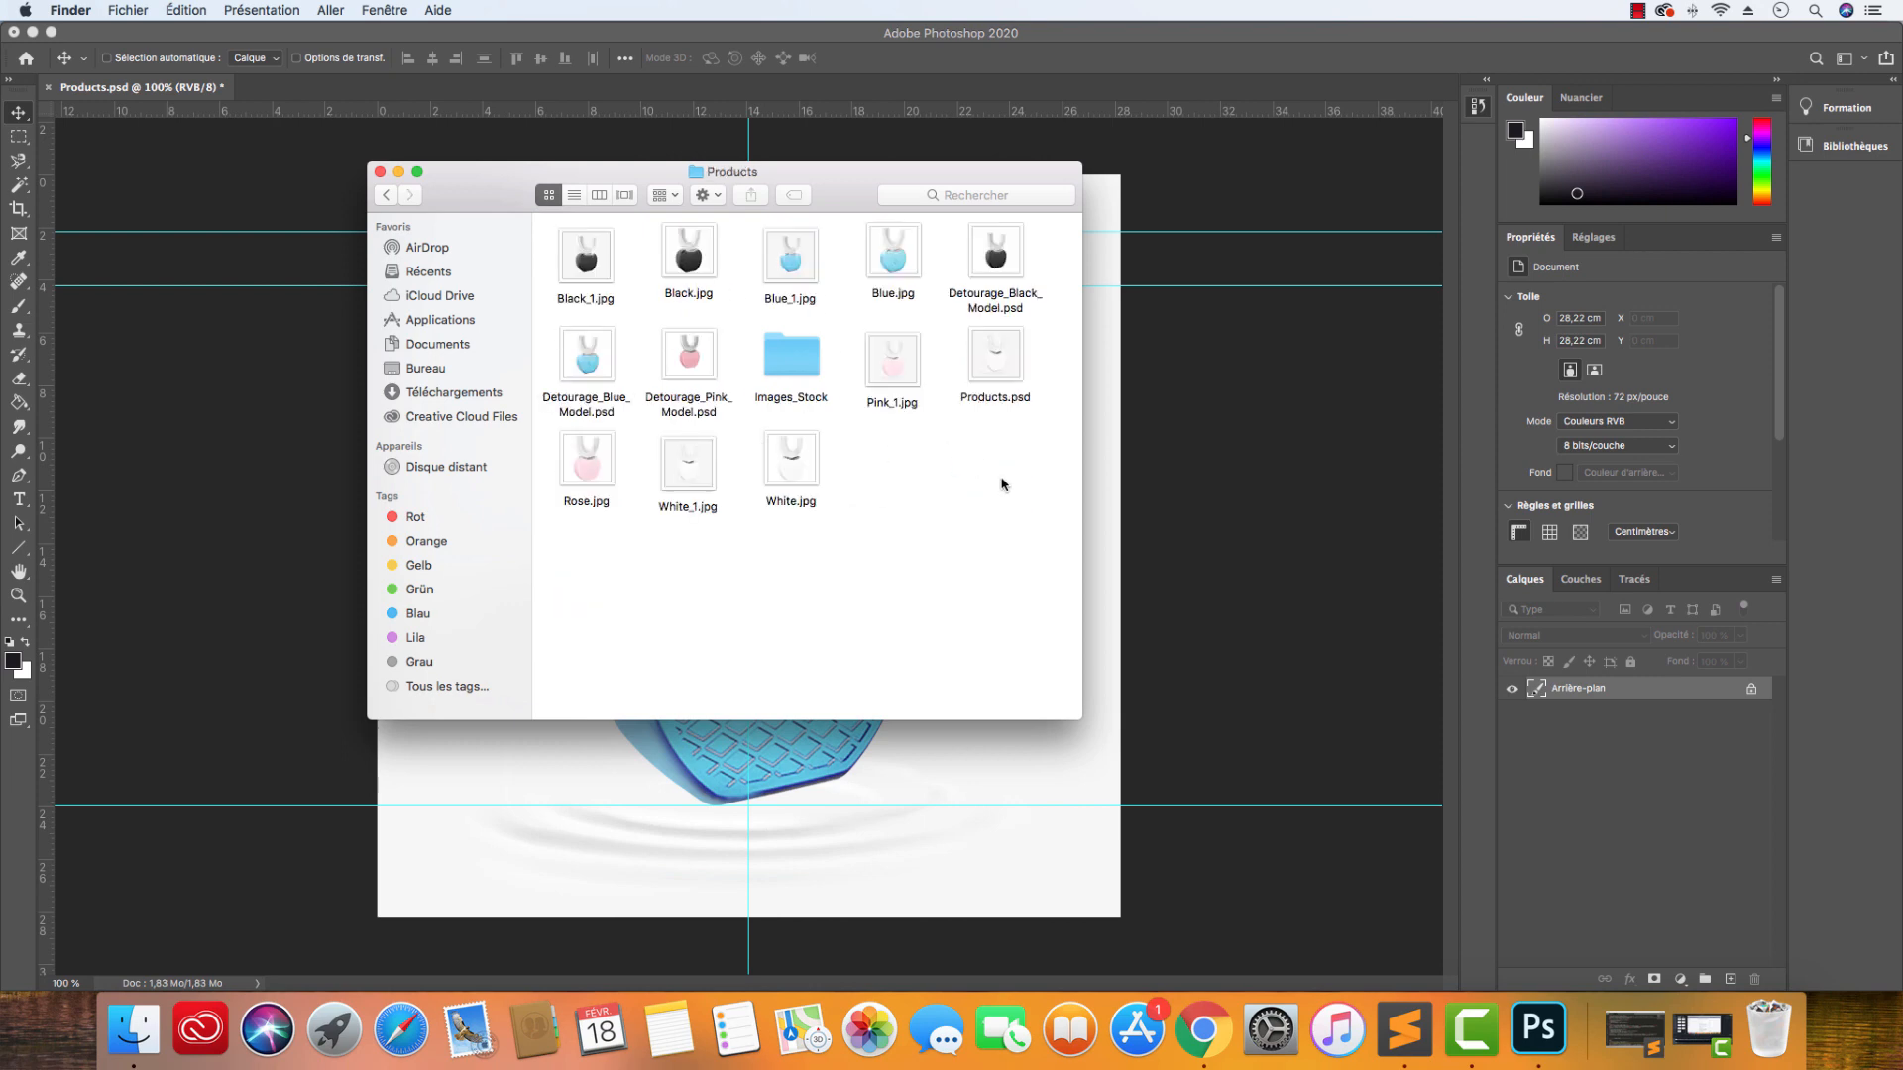
pyautogui.click(911, 375)
pyautogui.click(977, 354)
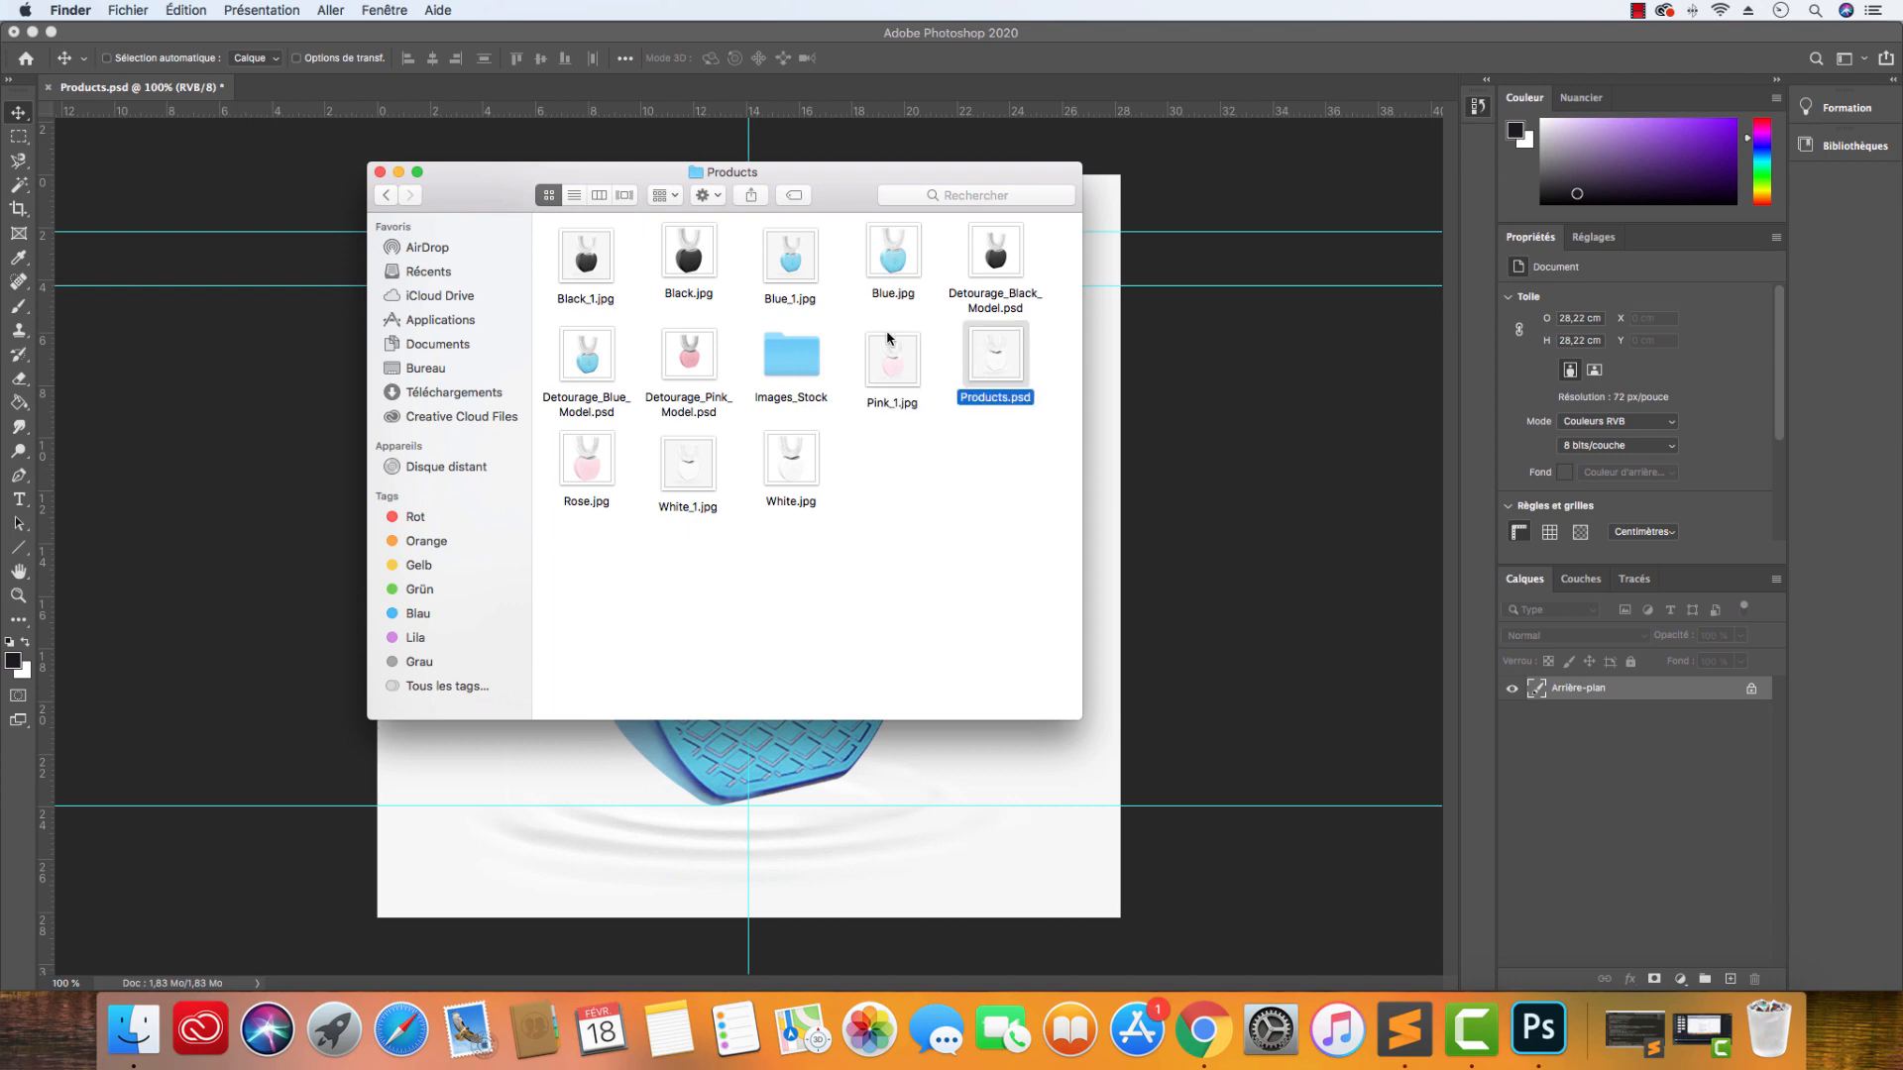
pyautogui.click(786, 286)
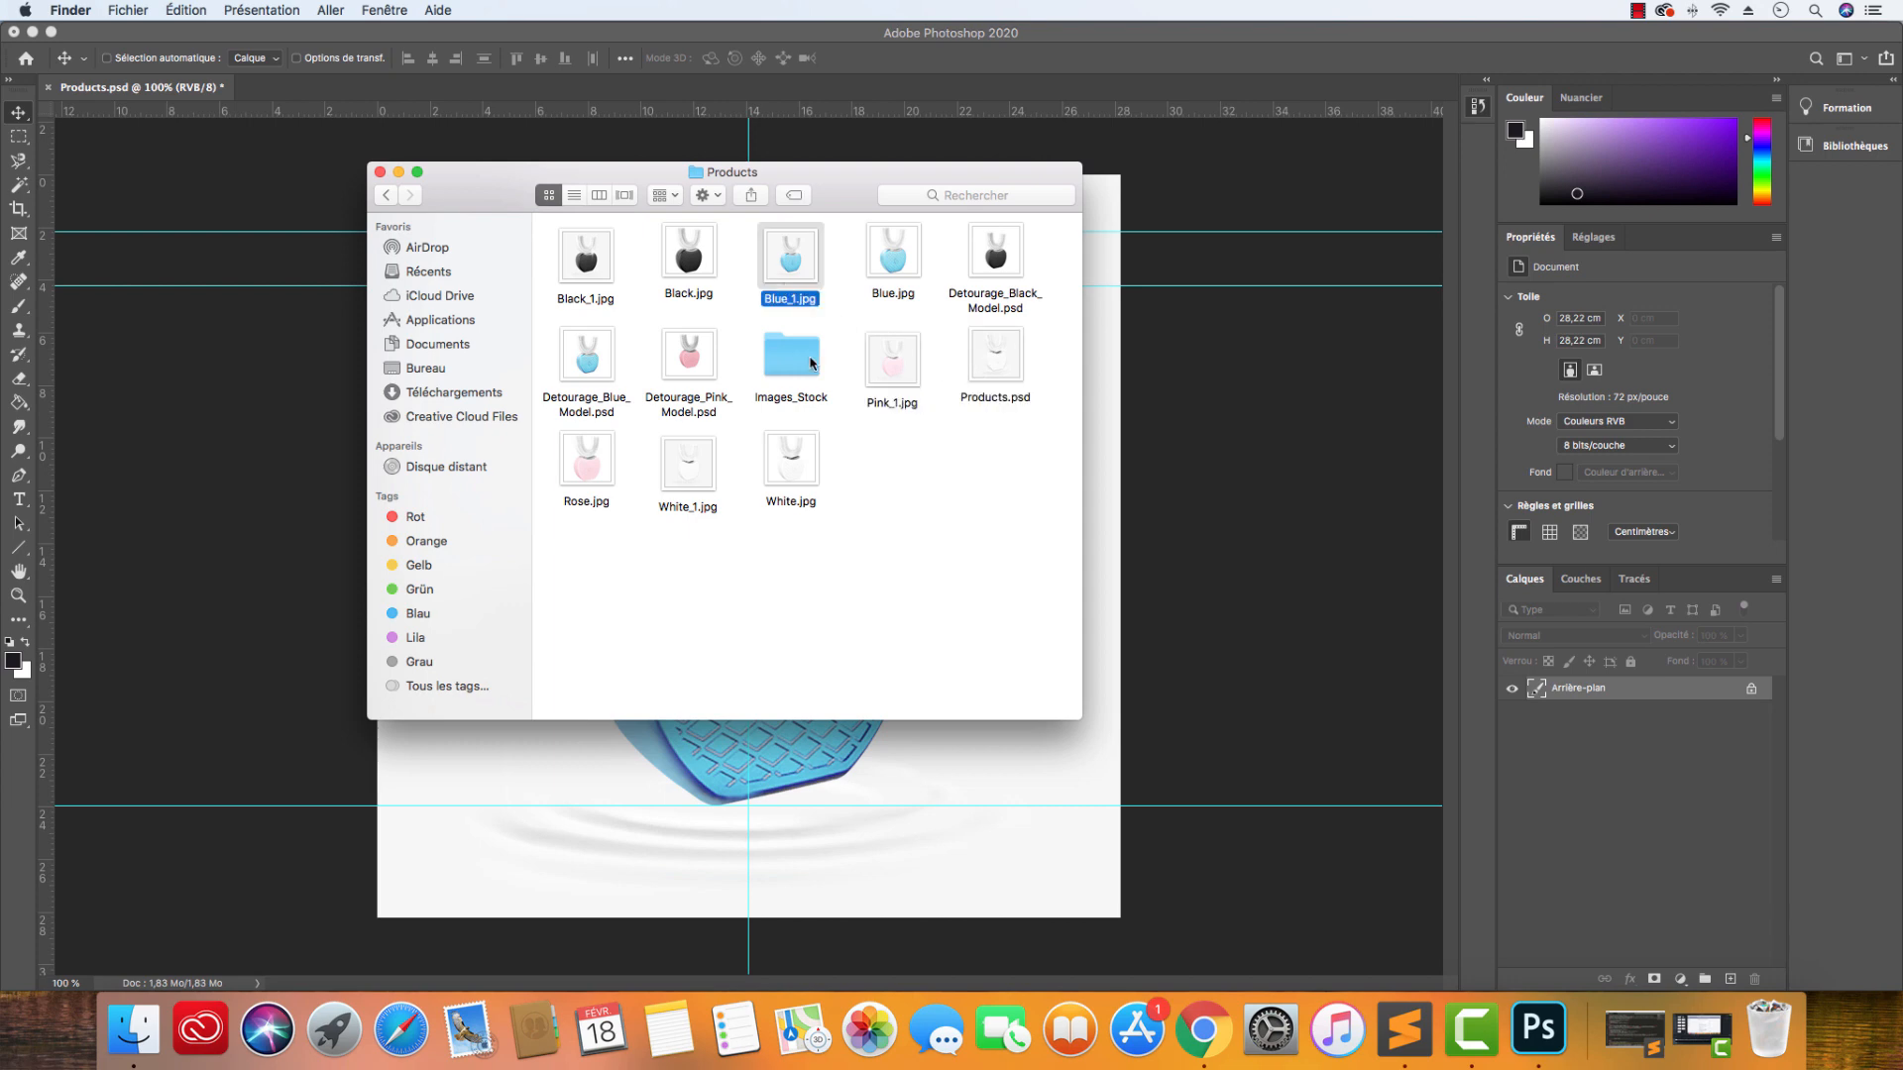
pyautogui.click(398, 173)
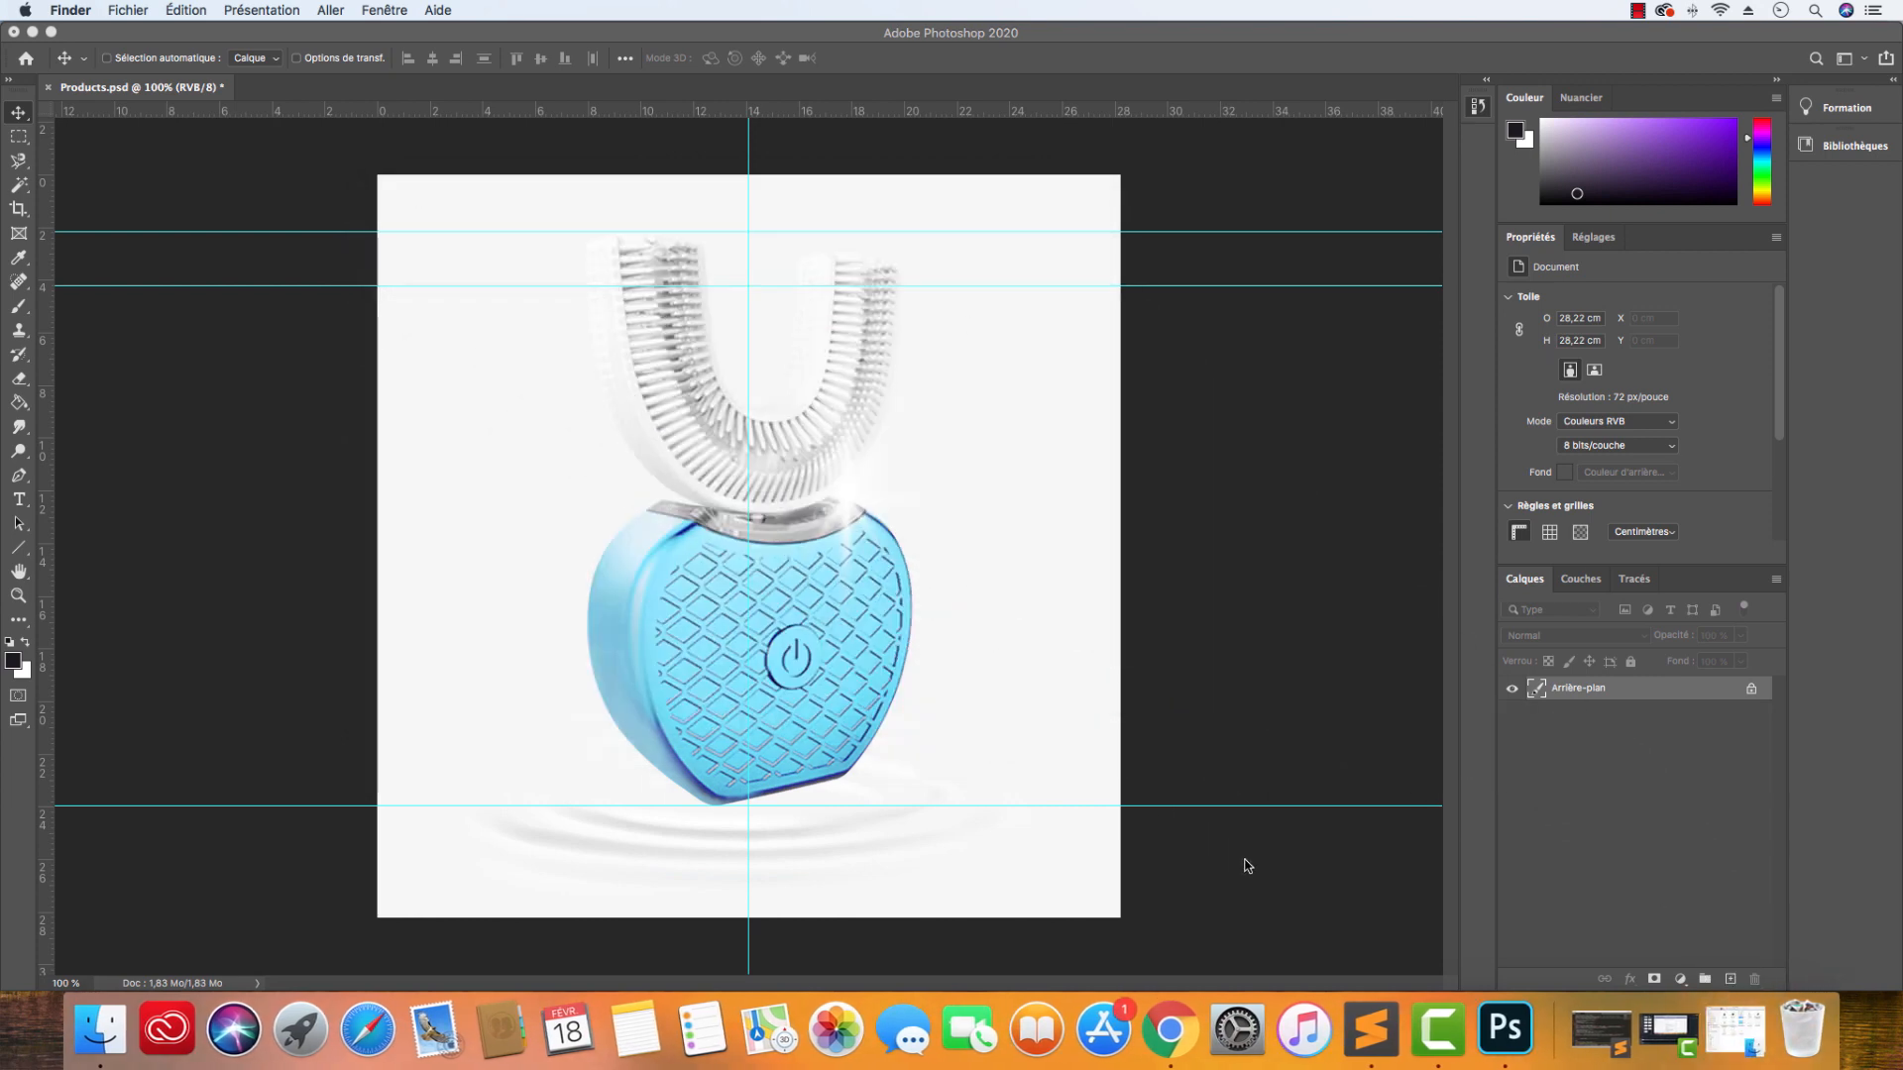
# Switch to Chrome and open the product "U-WHITE™ | La Brosse à dents Intelligente" from the u-white-demo product list.
pyautogui.click(1166, 1031)
pyautogui.click(624, 44)
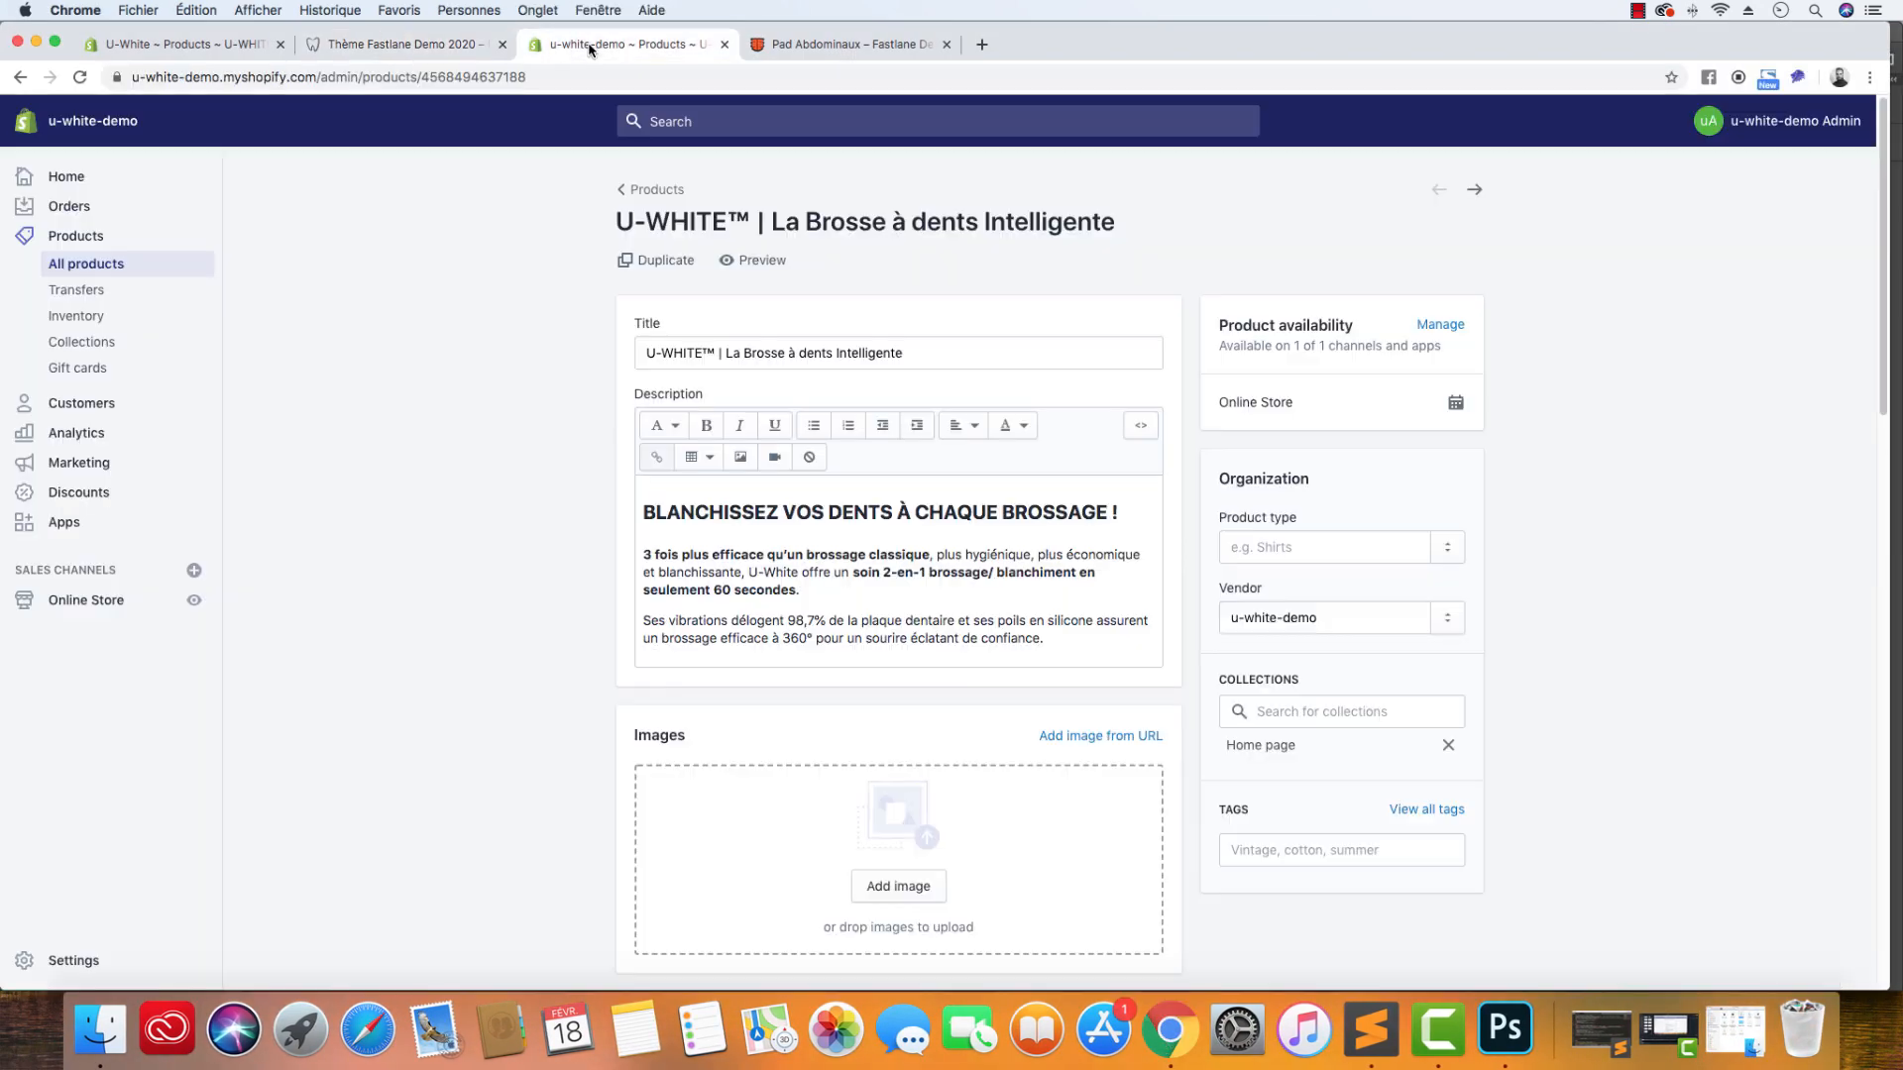
pyautogui.click(634, 189)
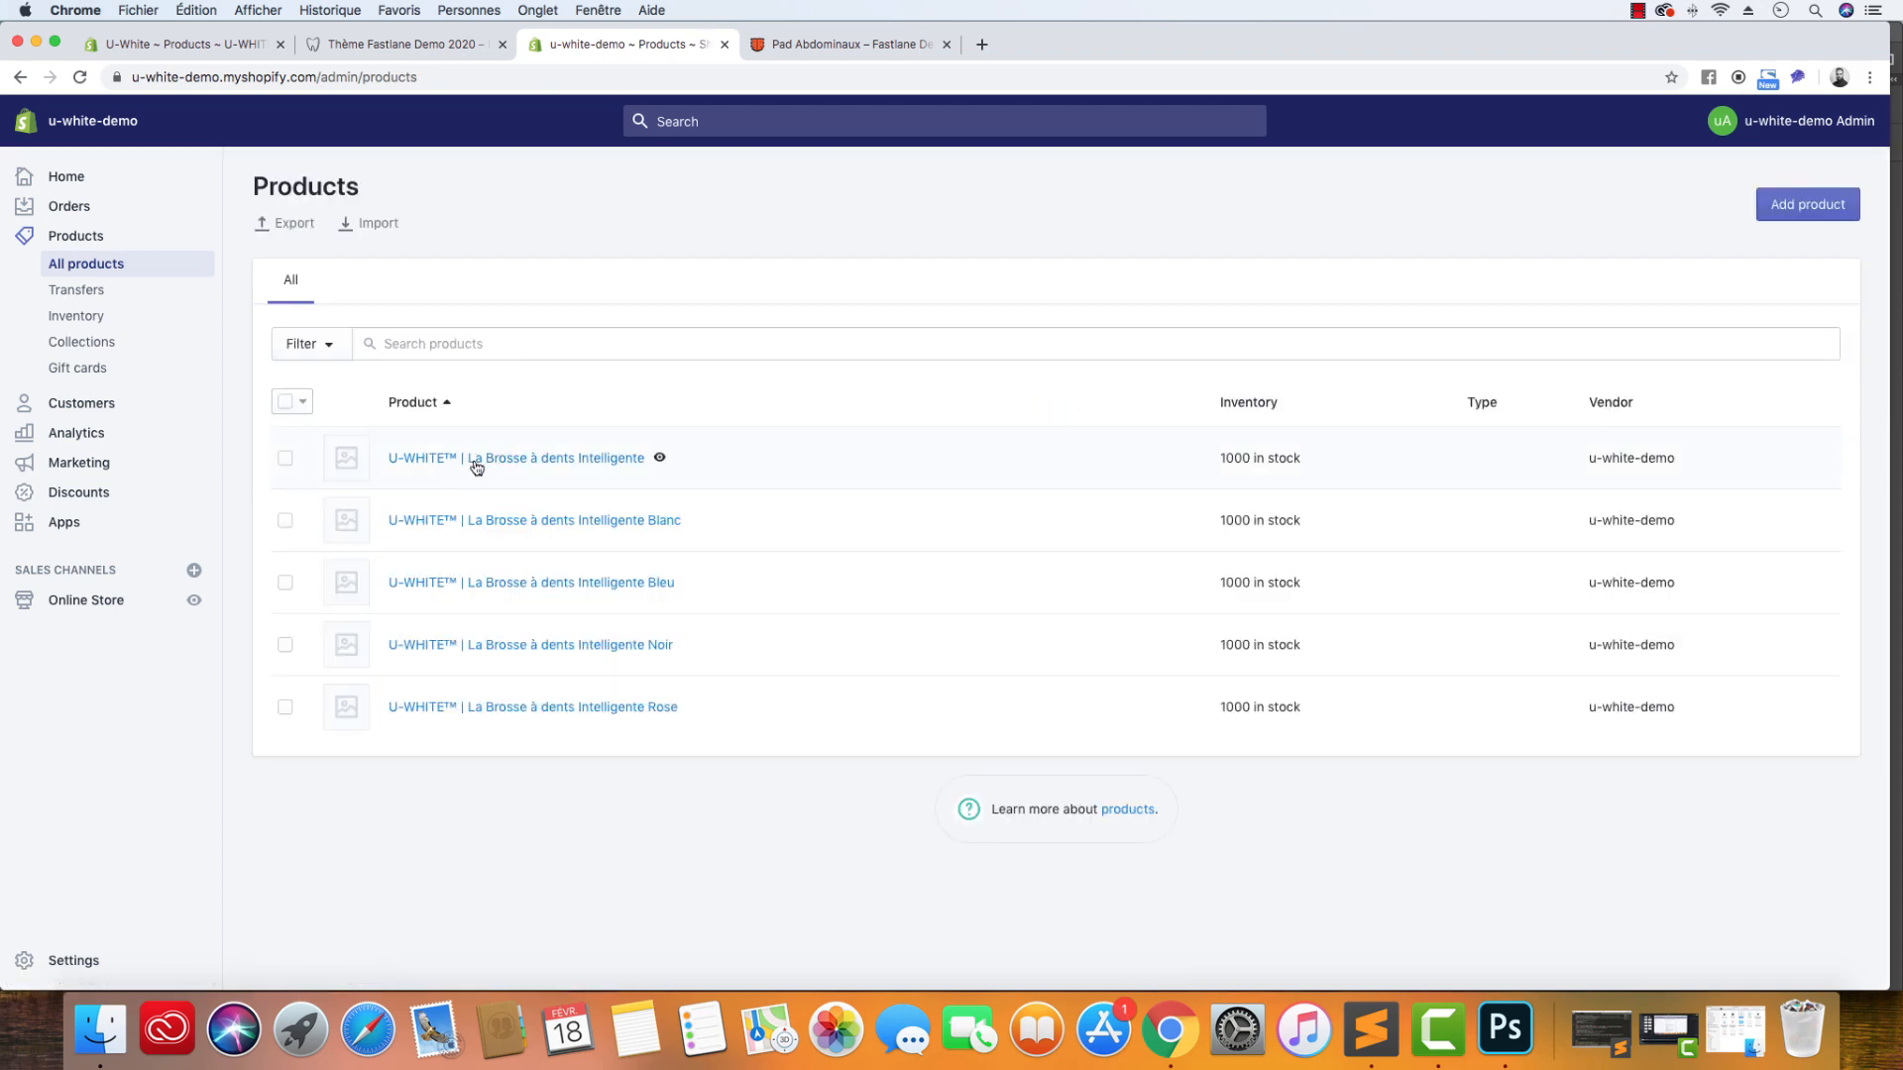
pyautogui.click(477, 459)
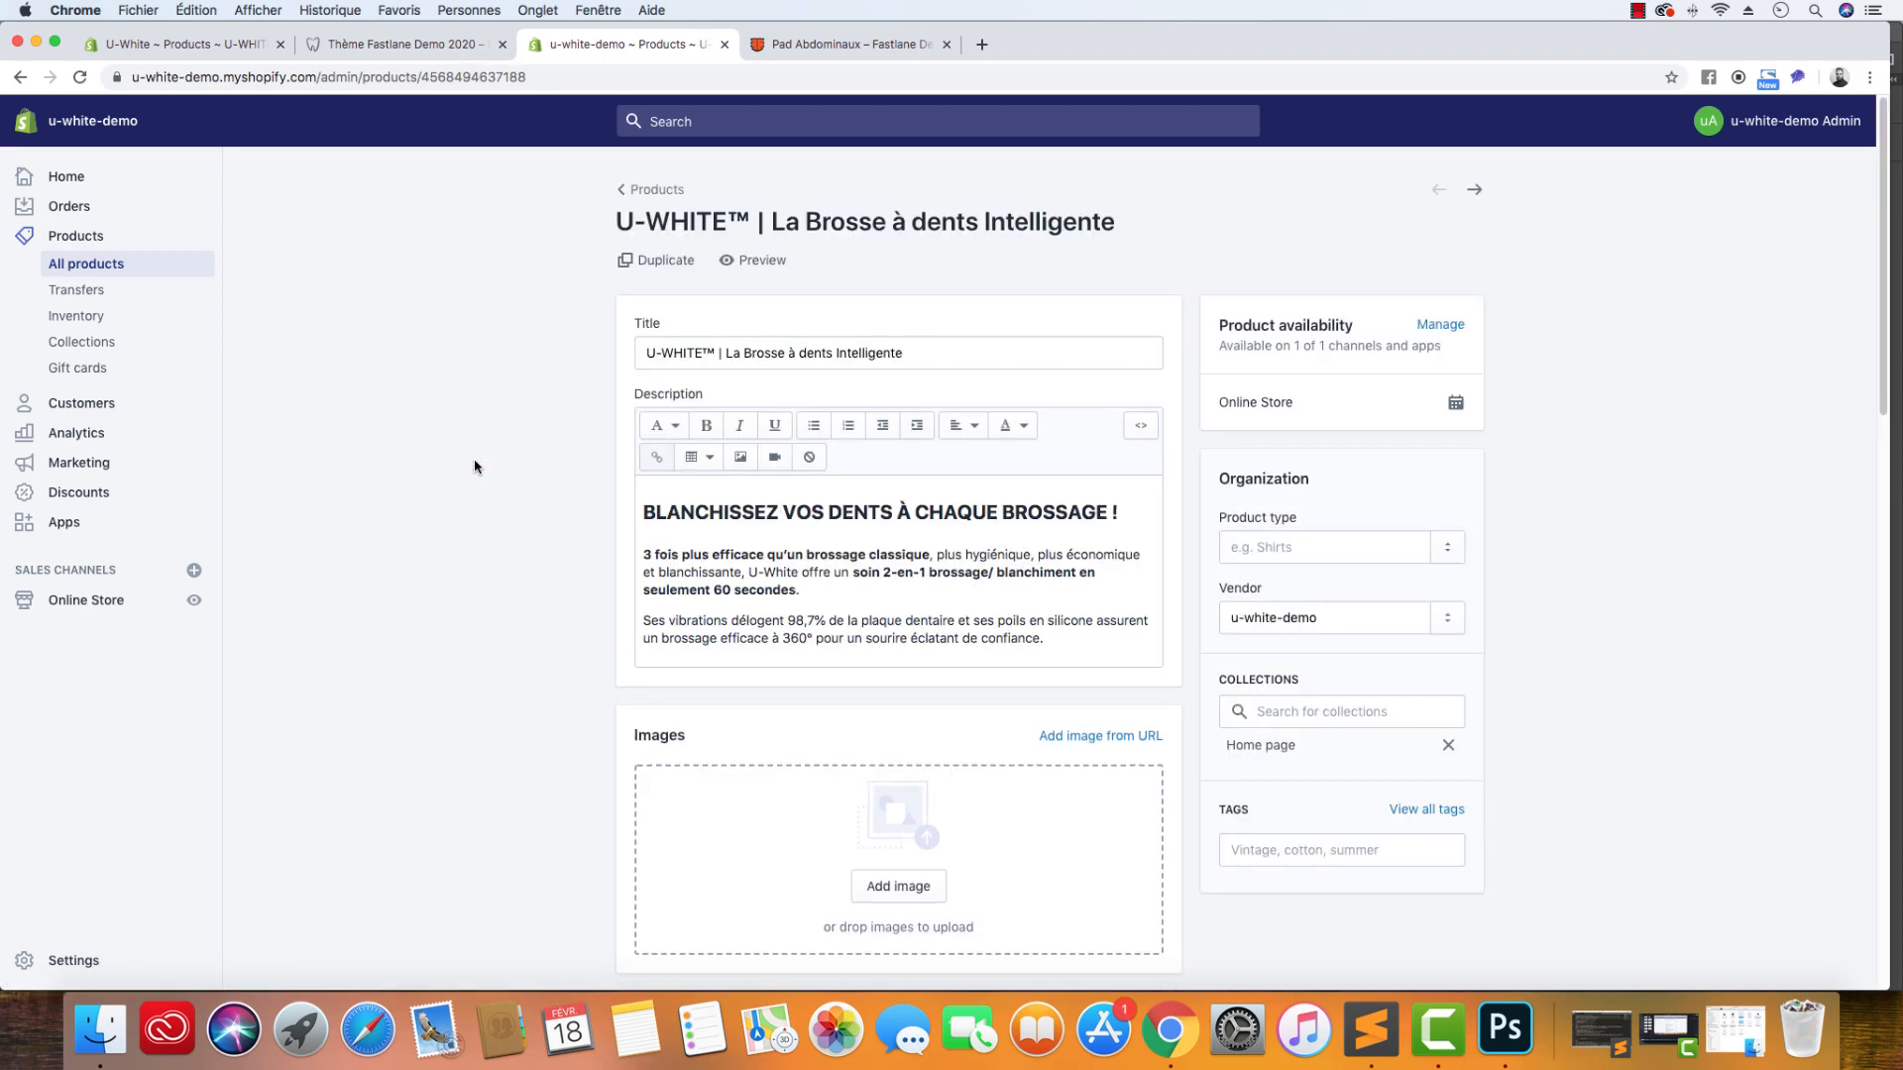
pyautogui.scroll(-3, 474, 467)
# Upload White_1.jpg, Pink_1.jpg, Blue_1.jpg and Black_1.jpg from the Products folder in Finder to the product's images.
pyautogui.click(99, 1030)
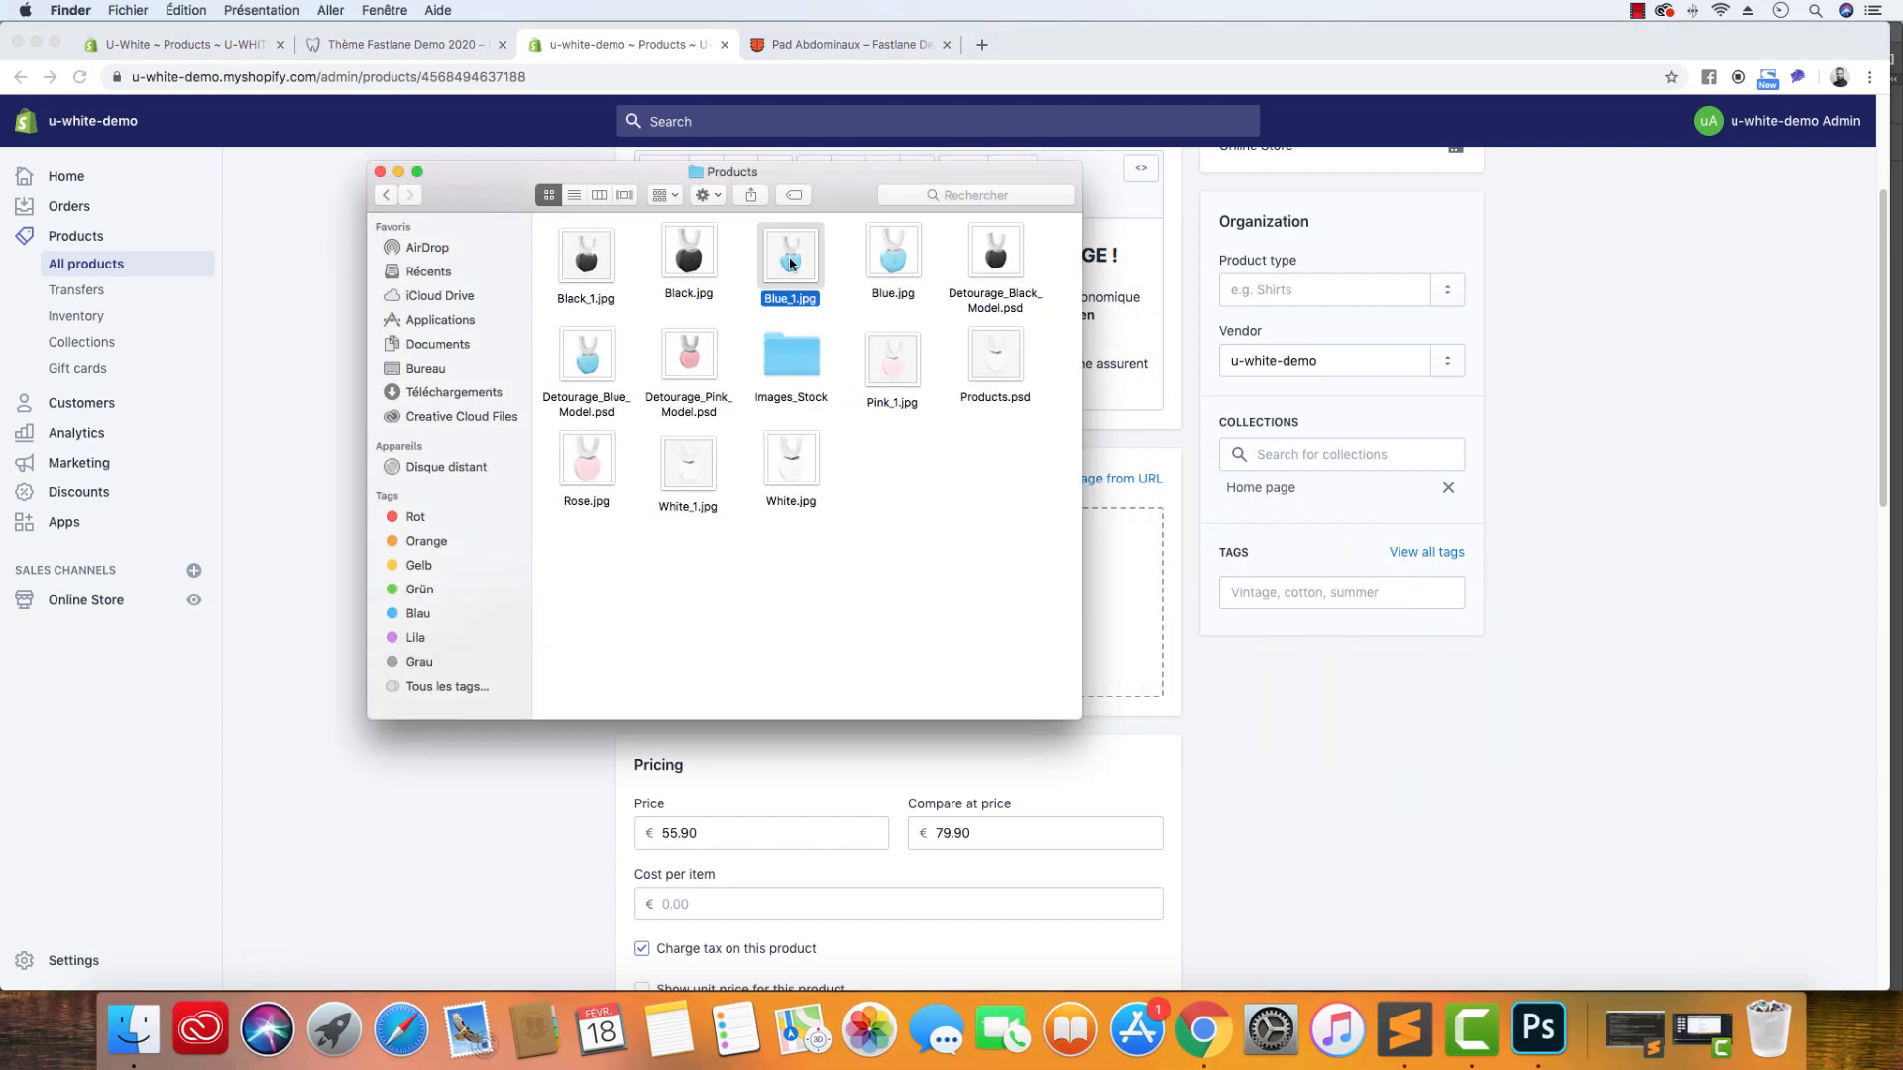
pyautogui.click(1509, 562)
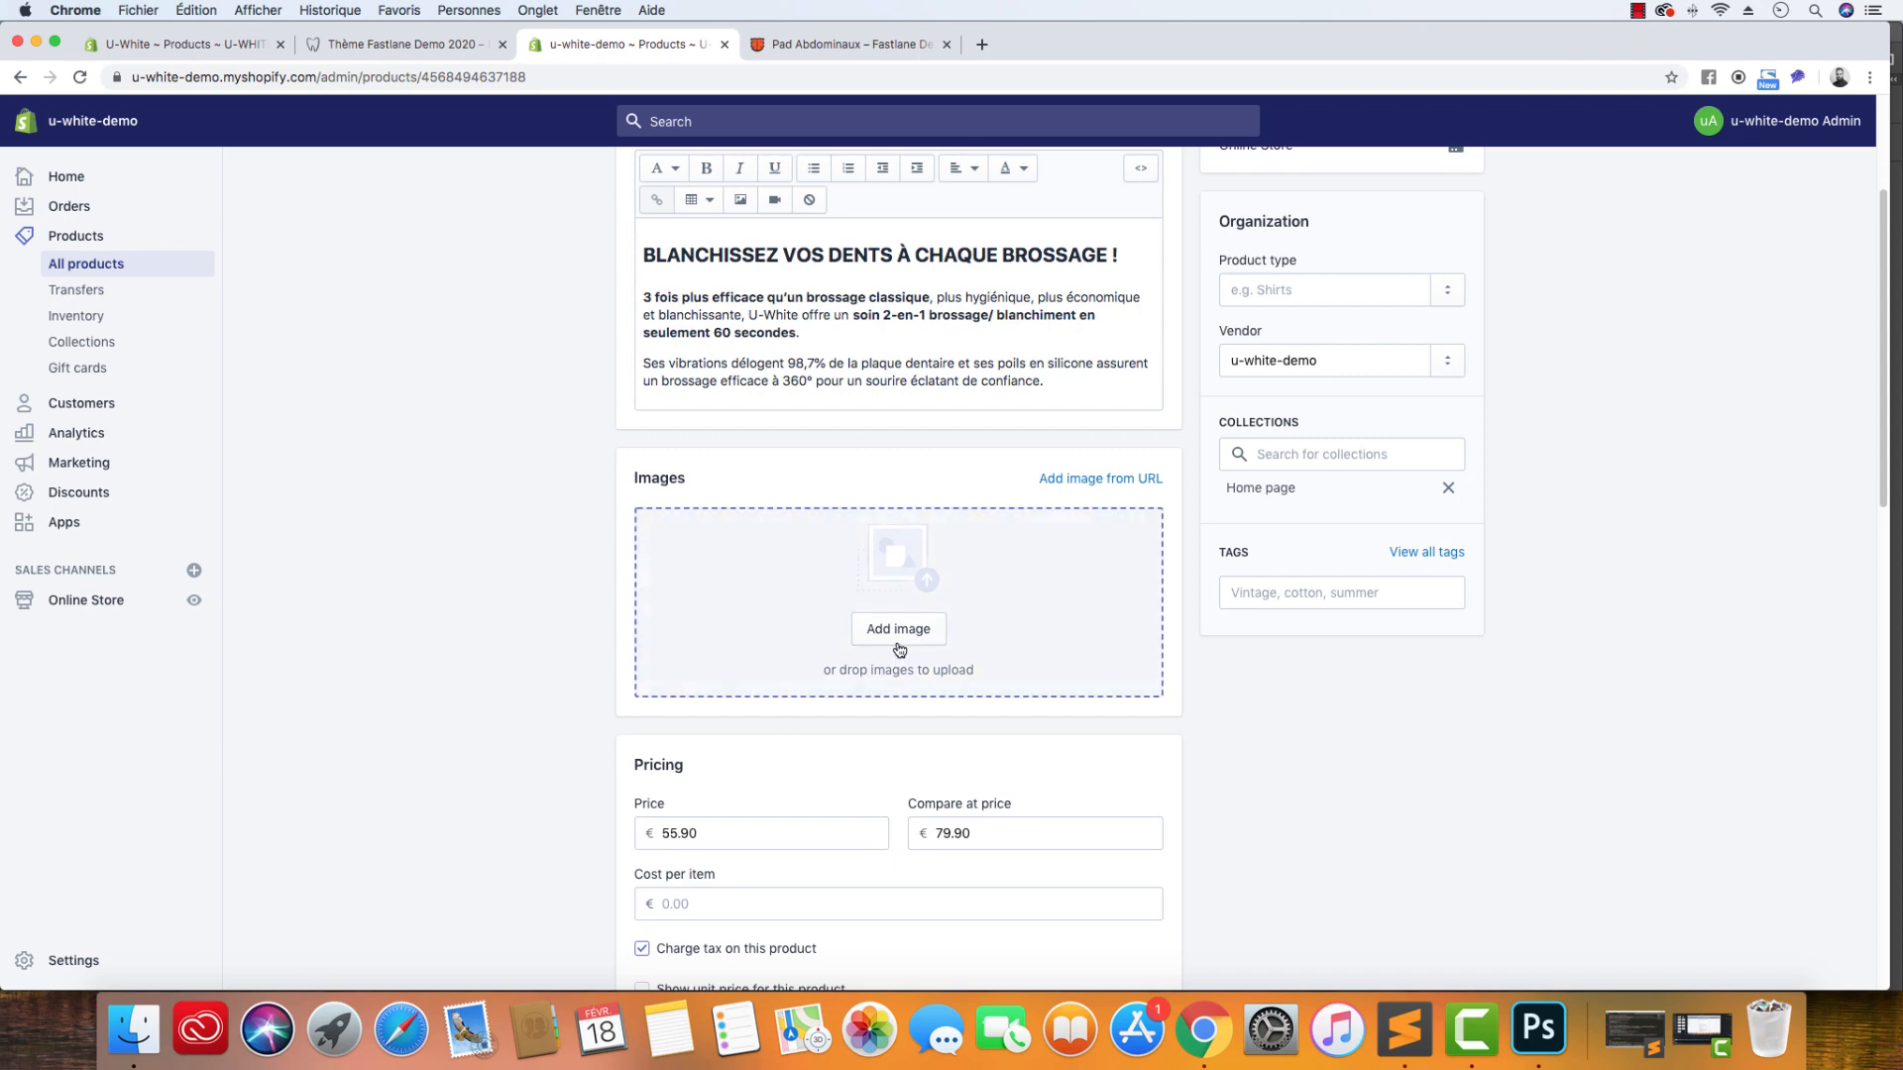
pyautogui.click(150, 1034)
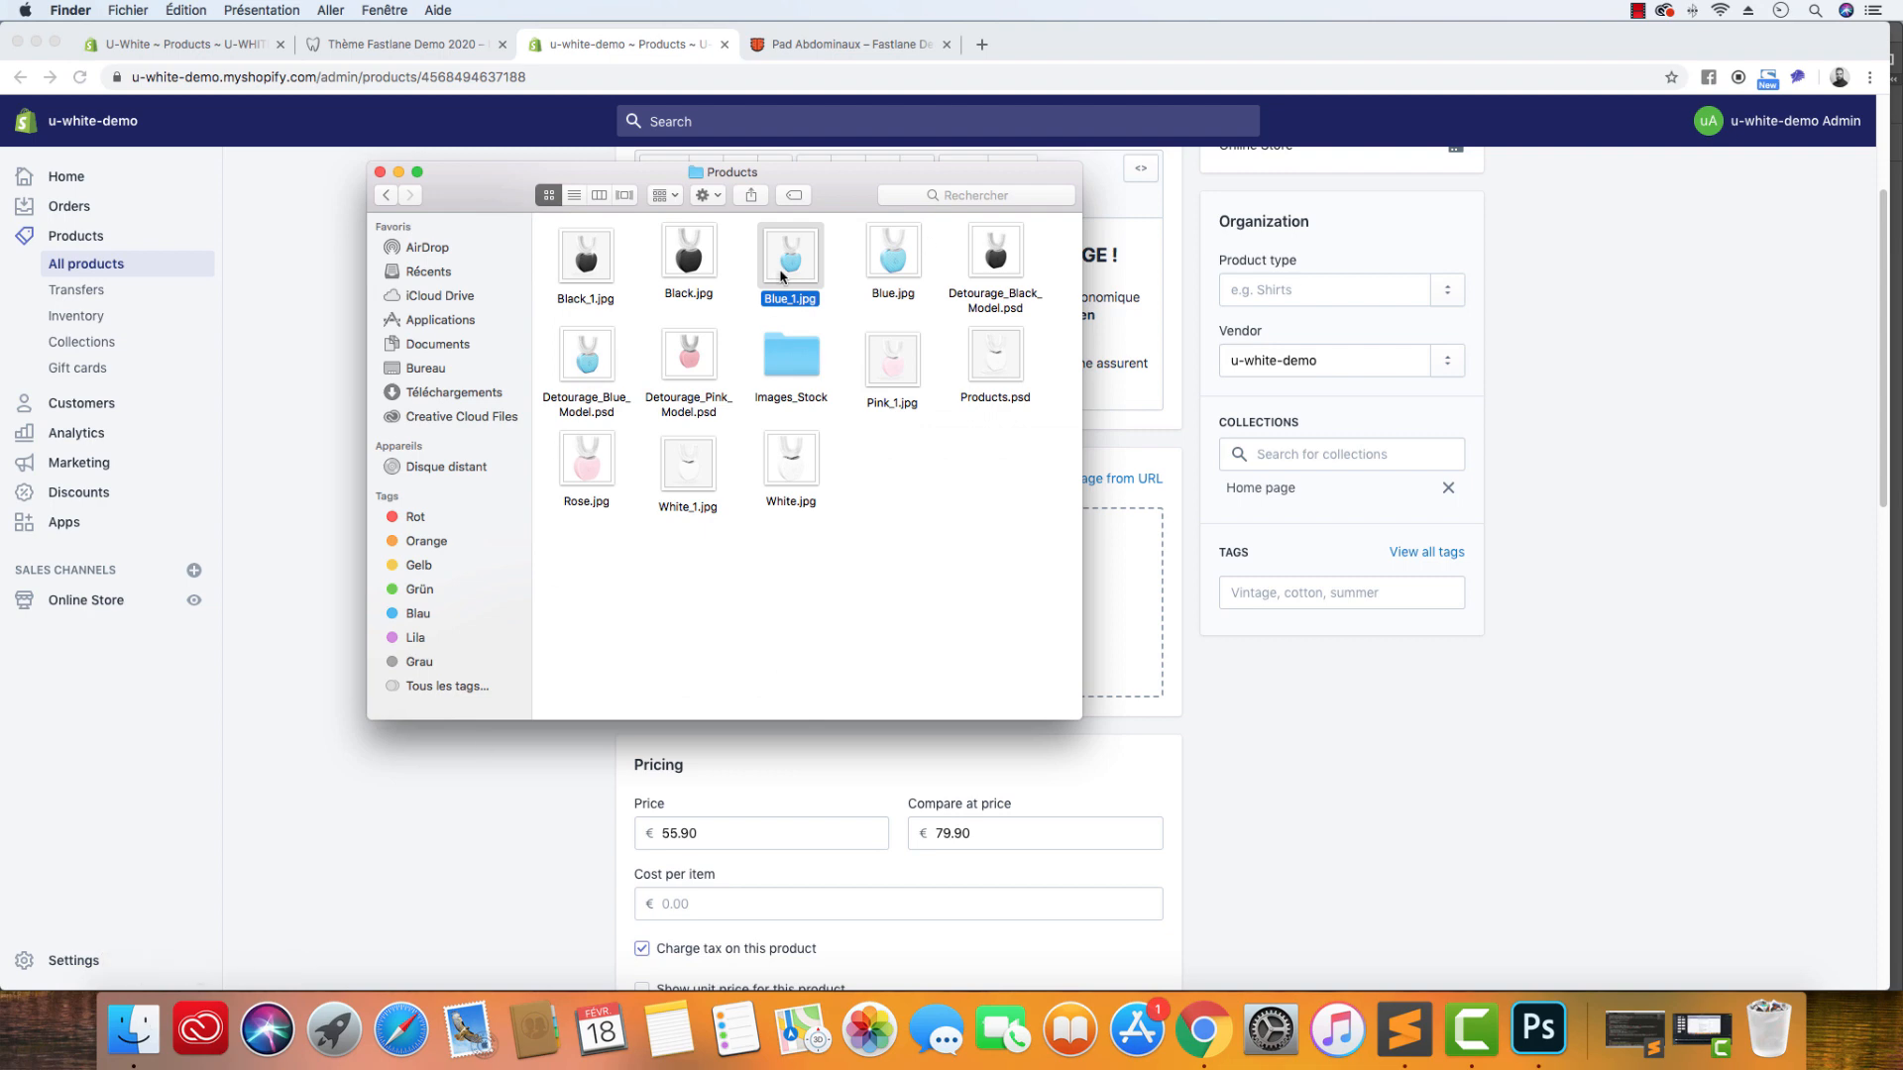
pyautogui.click(696, 477)
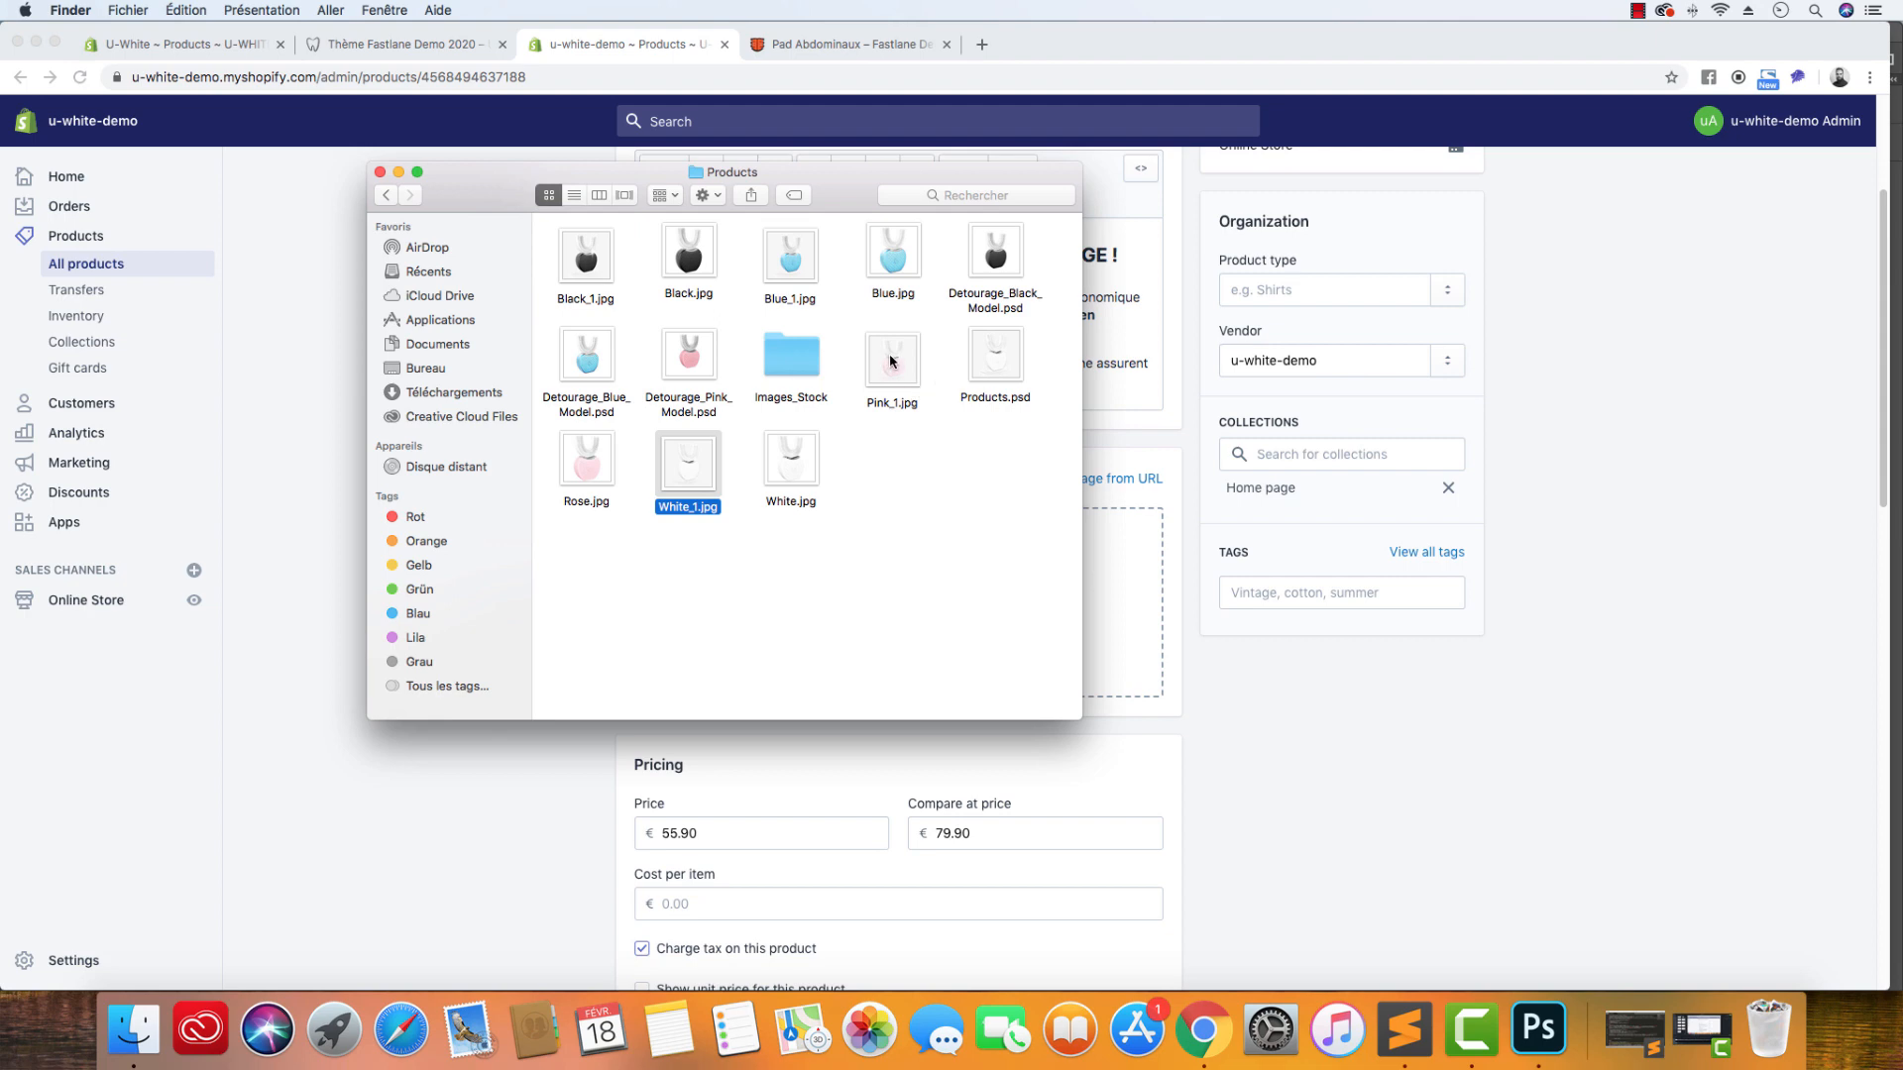
pyautogui.keyDown('super'); pyautogui.click(890, 362); pyautogui.keyUp('super')
pyautogui.keyDown('super'); pyautogui.click(803, 258); pyautogui.keyUp('super')
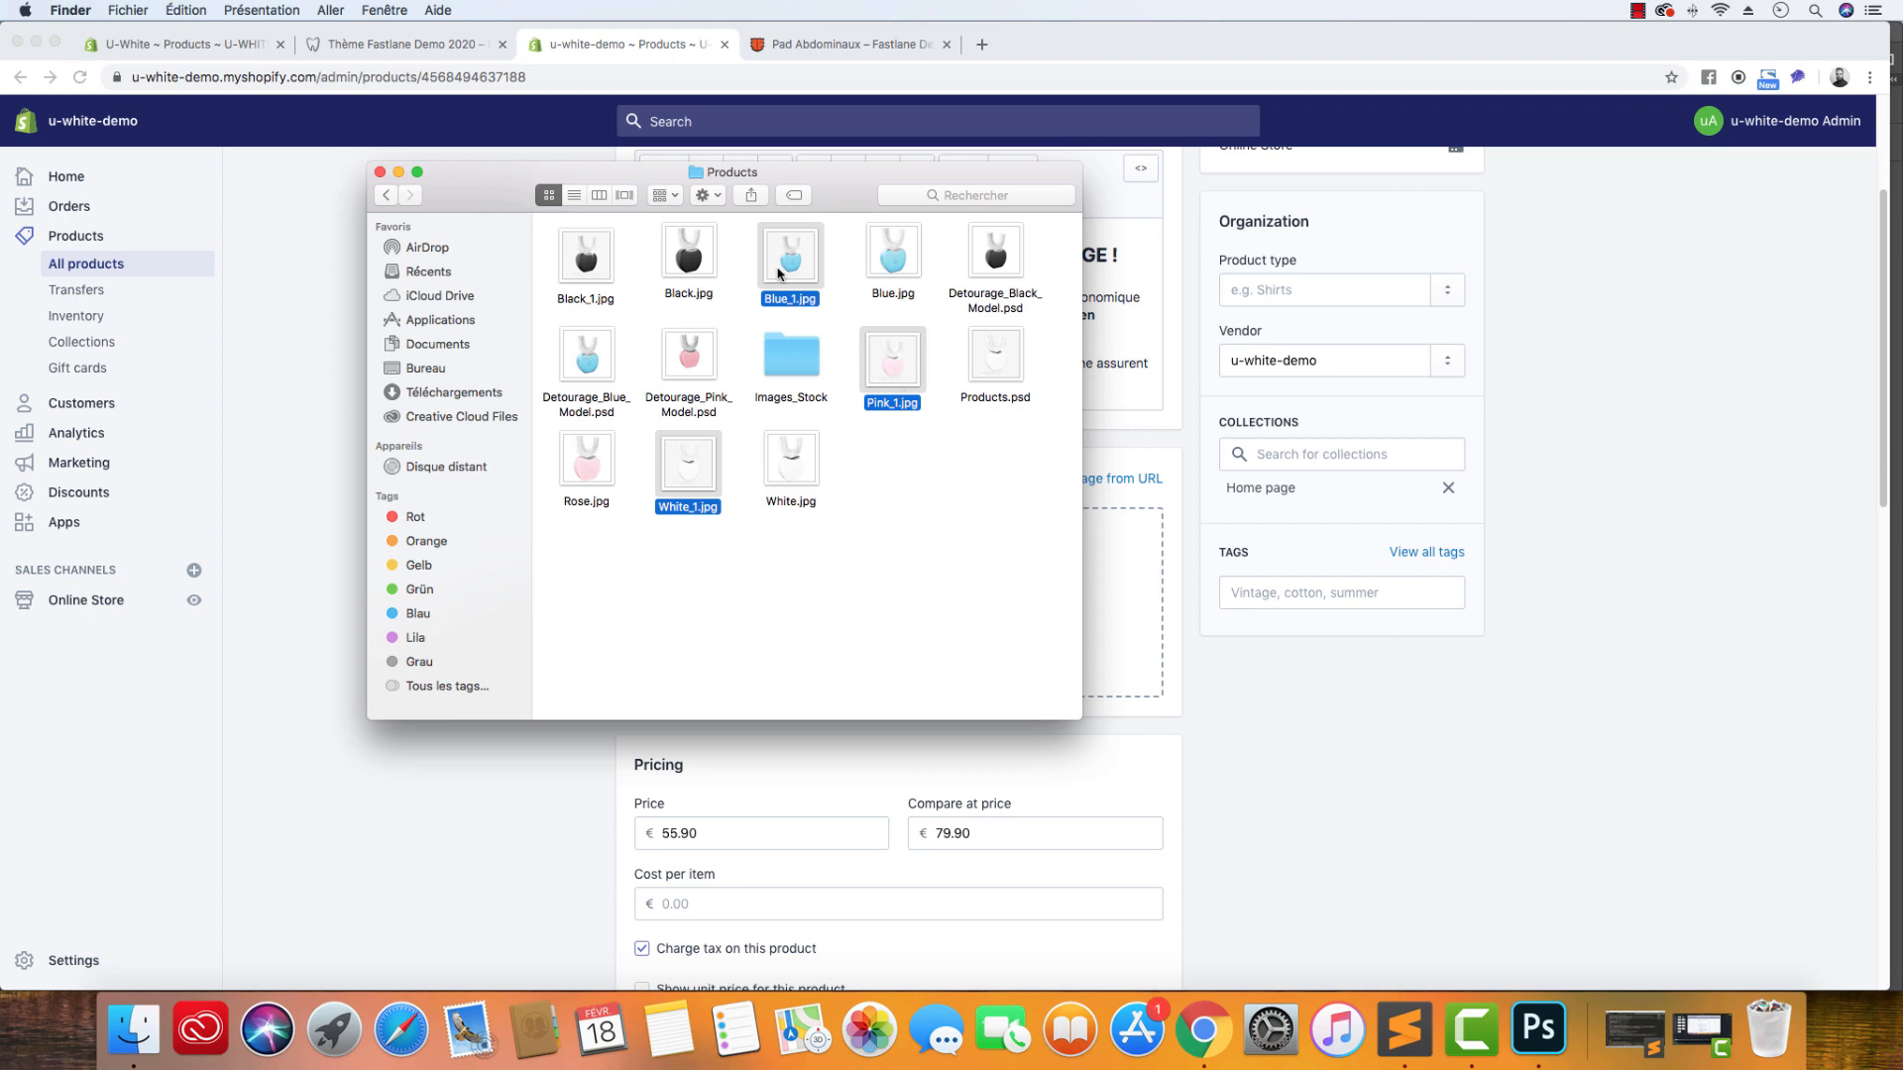
pyautogui.keyDown('super'); pyautogui.click(563, 281); pyautogui.keyUp('super')
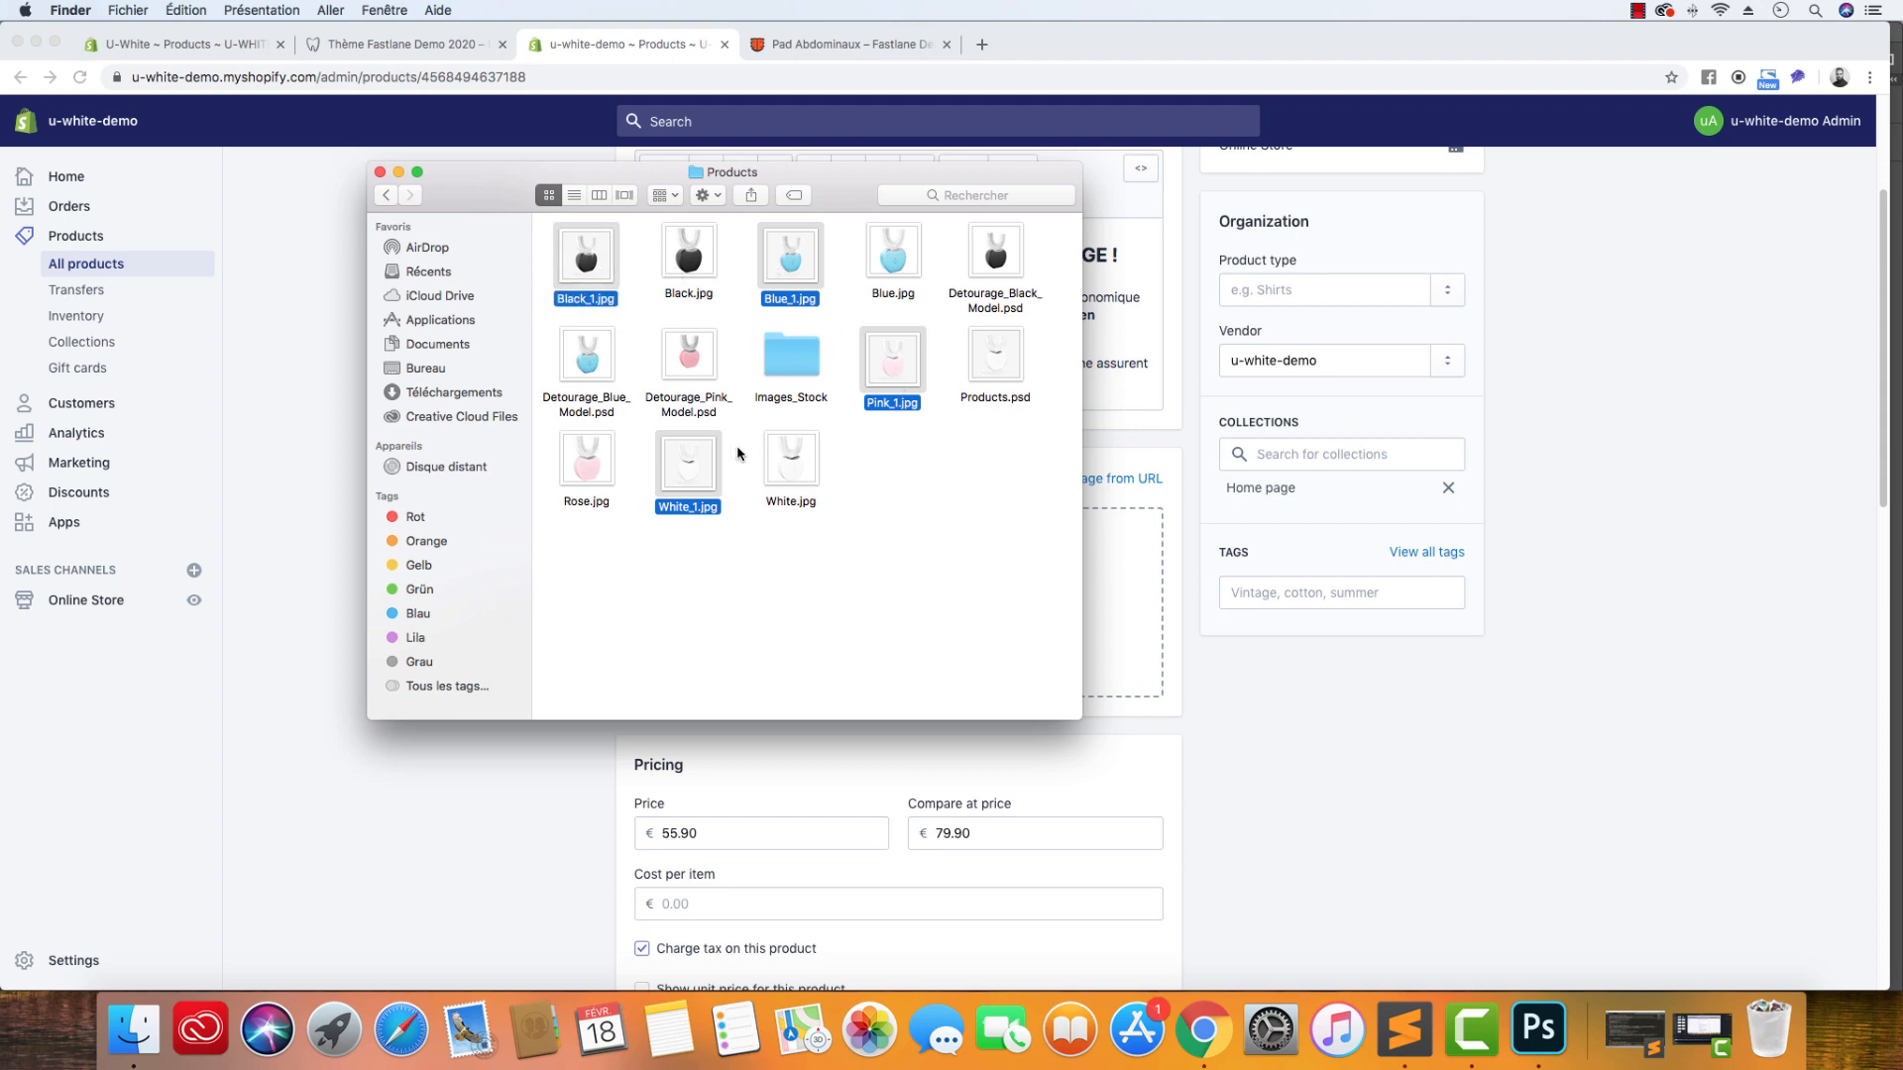
pyautogui.moveTo(688, 459); pyautogui.dragTo(799, 607)
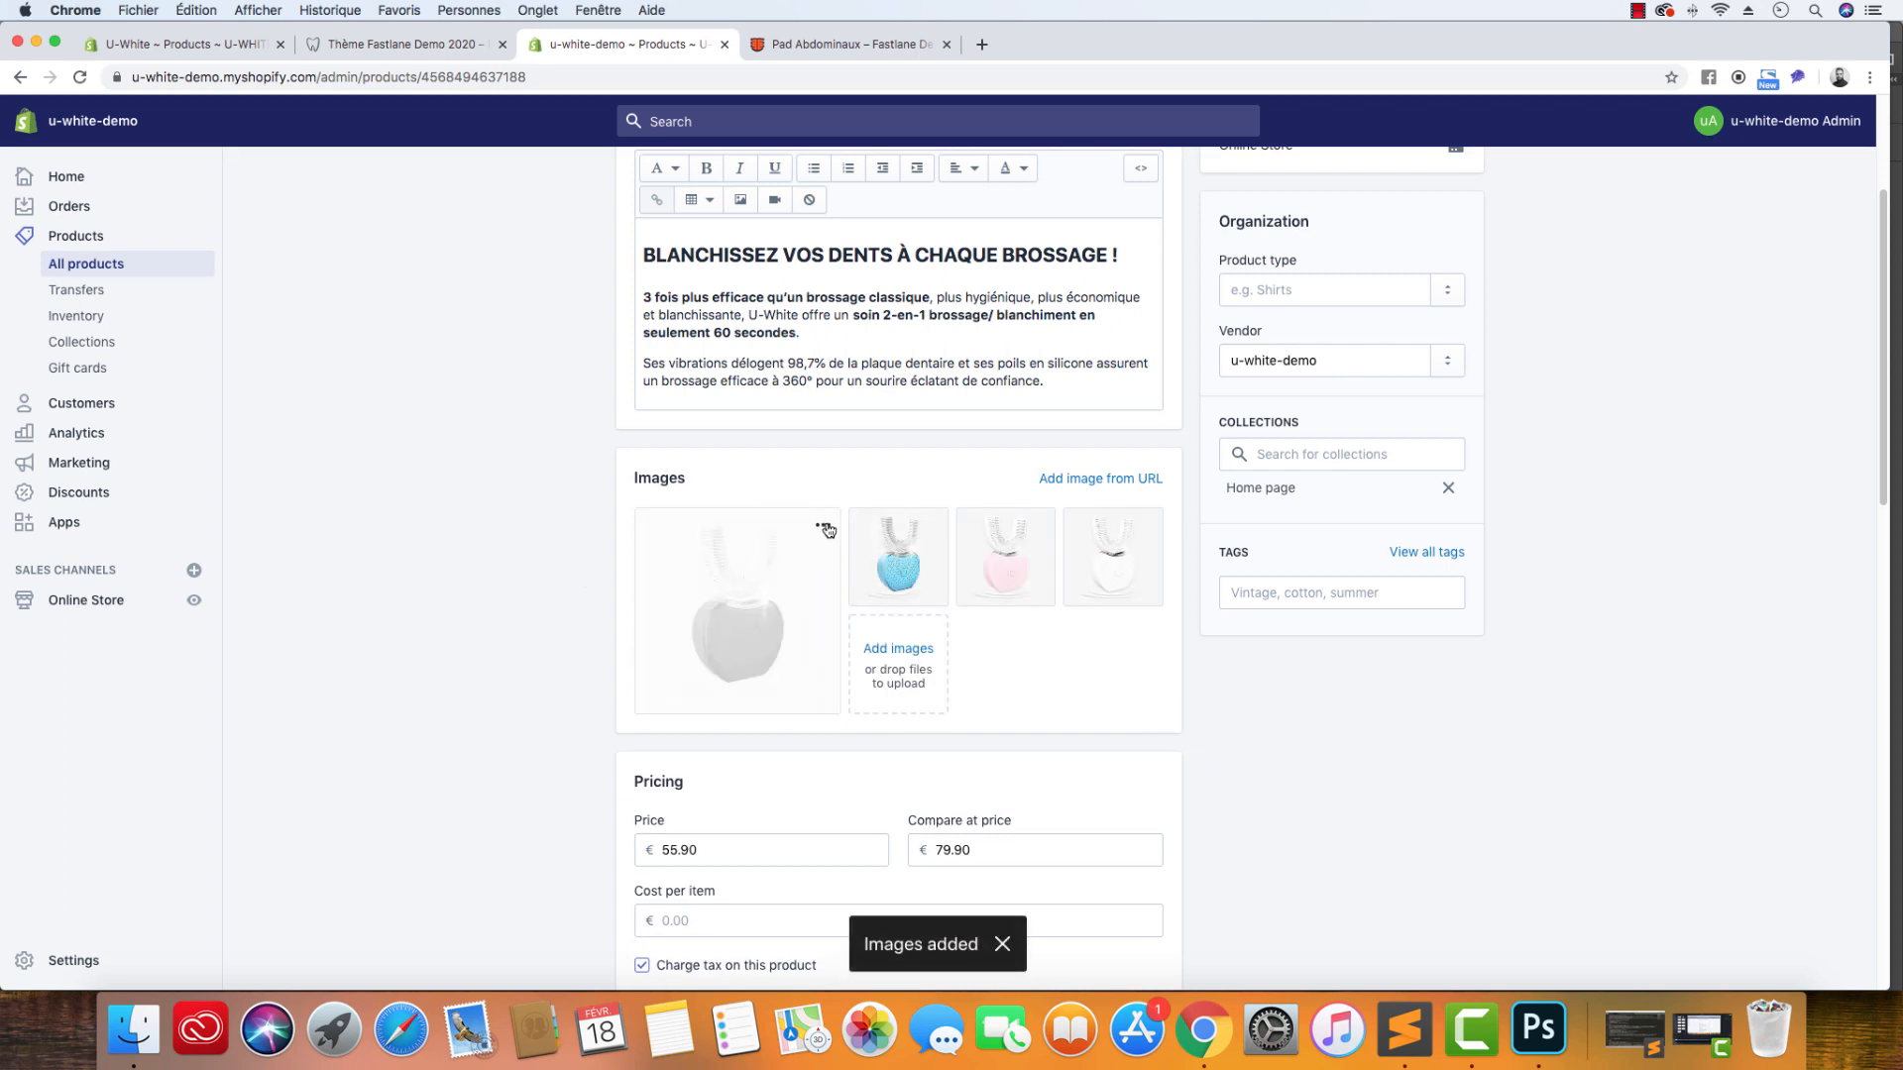
# Set the black toothbrush image's alt text to "Appareil blanchiment dentaire couleur noir" and save it.
pyautogui.click(824, 528)
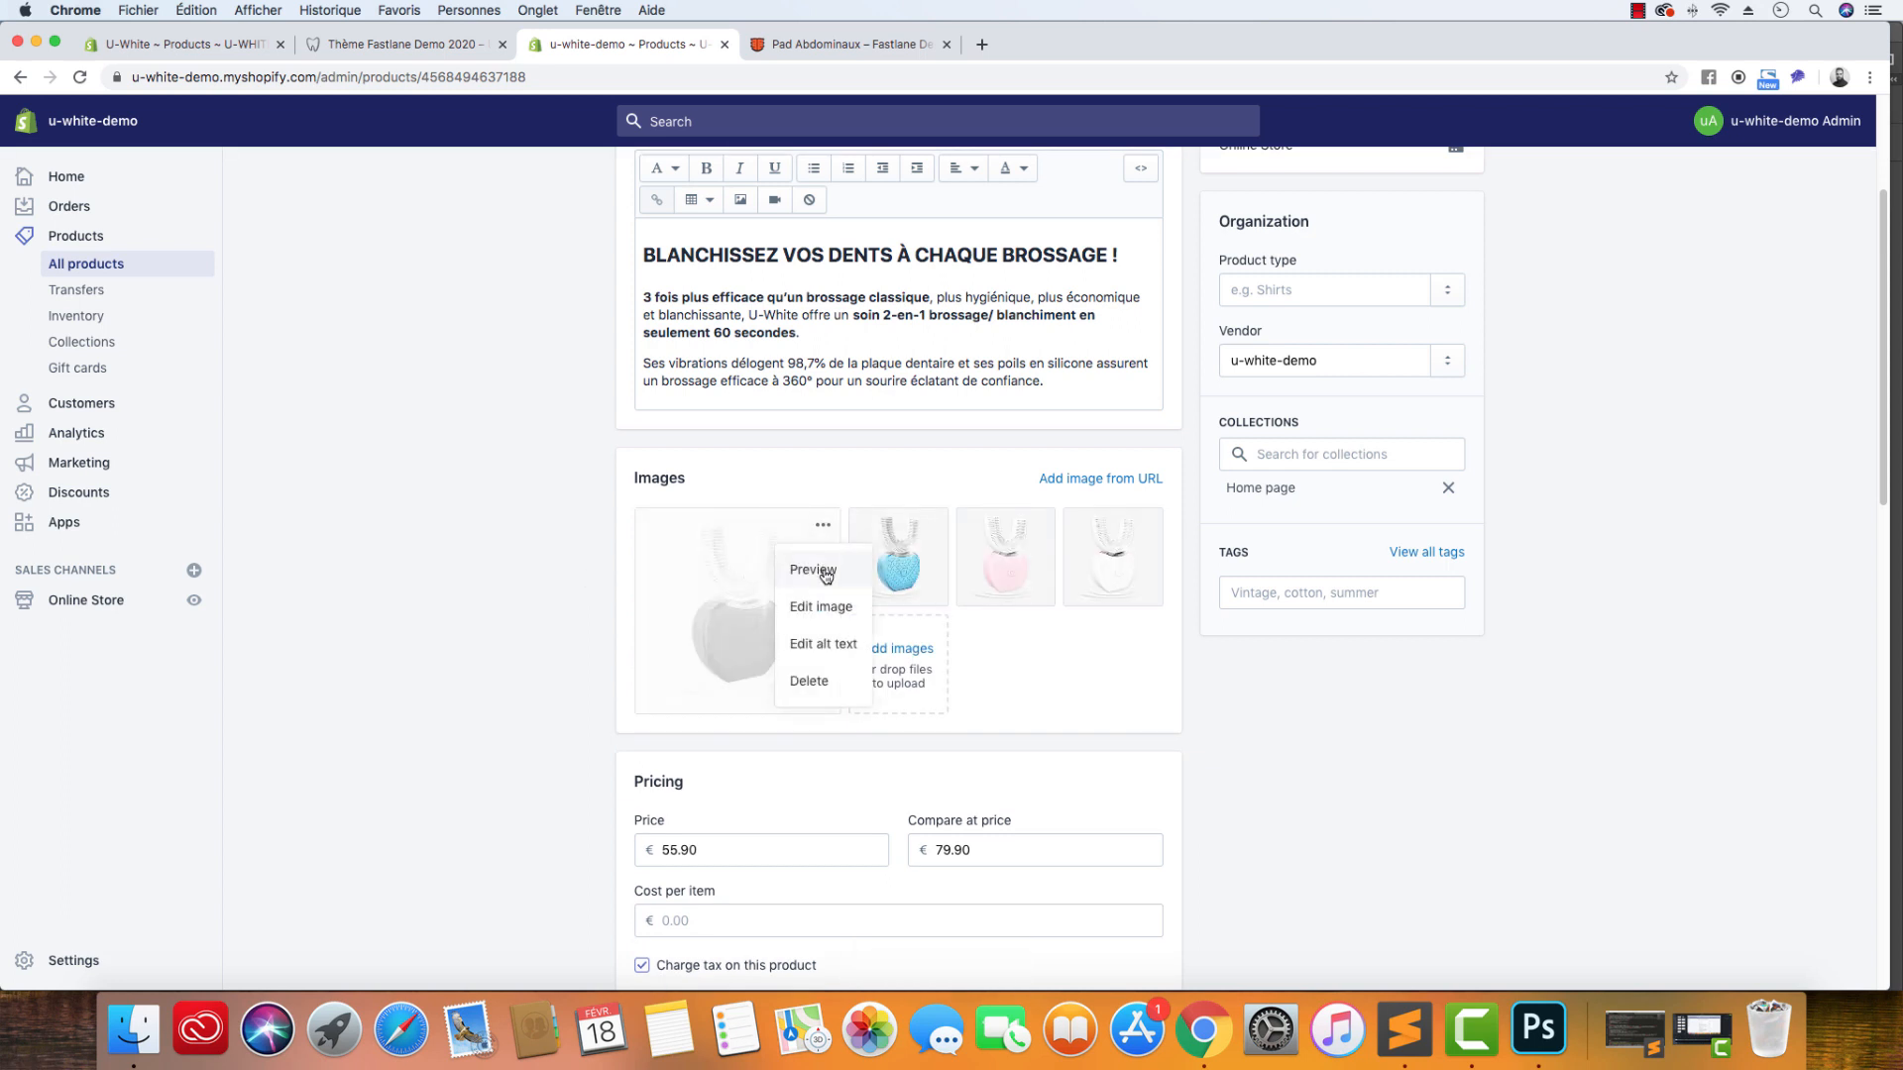
pyautogui.click(827, 646)
pyautogui.click(872, 527)
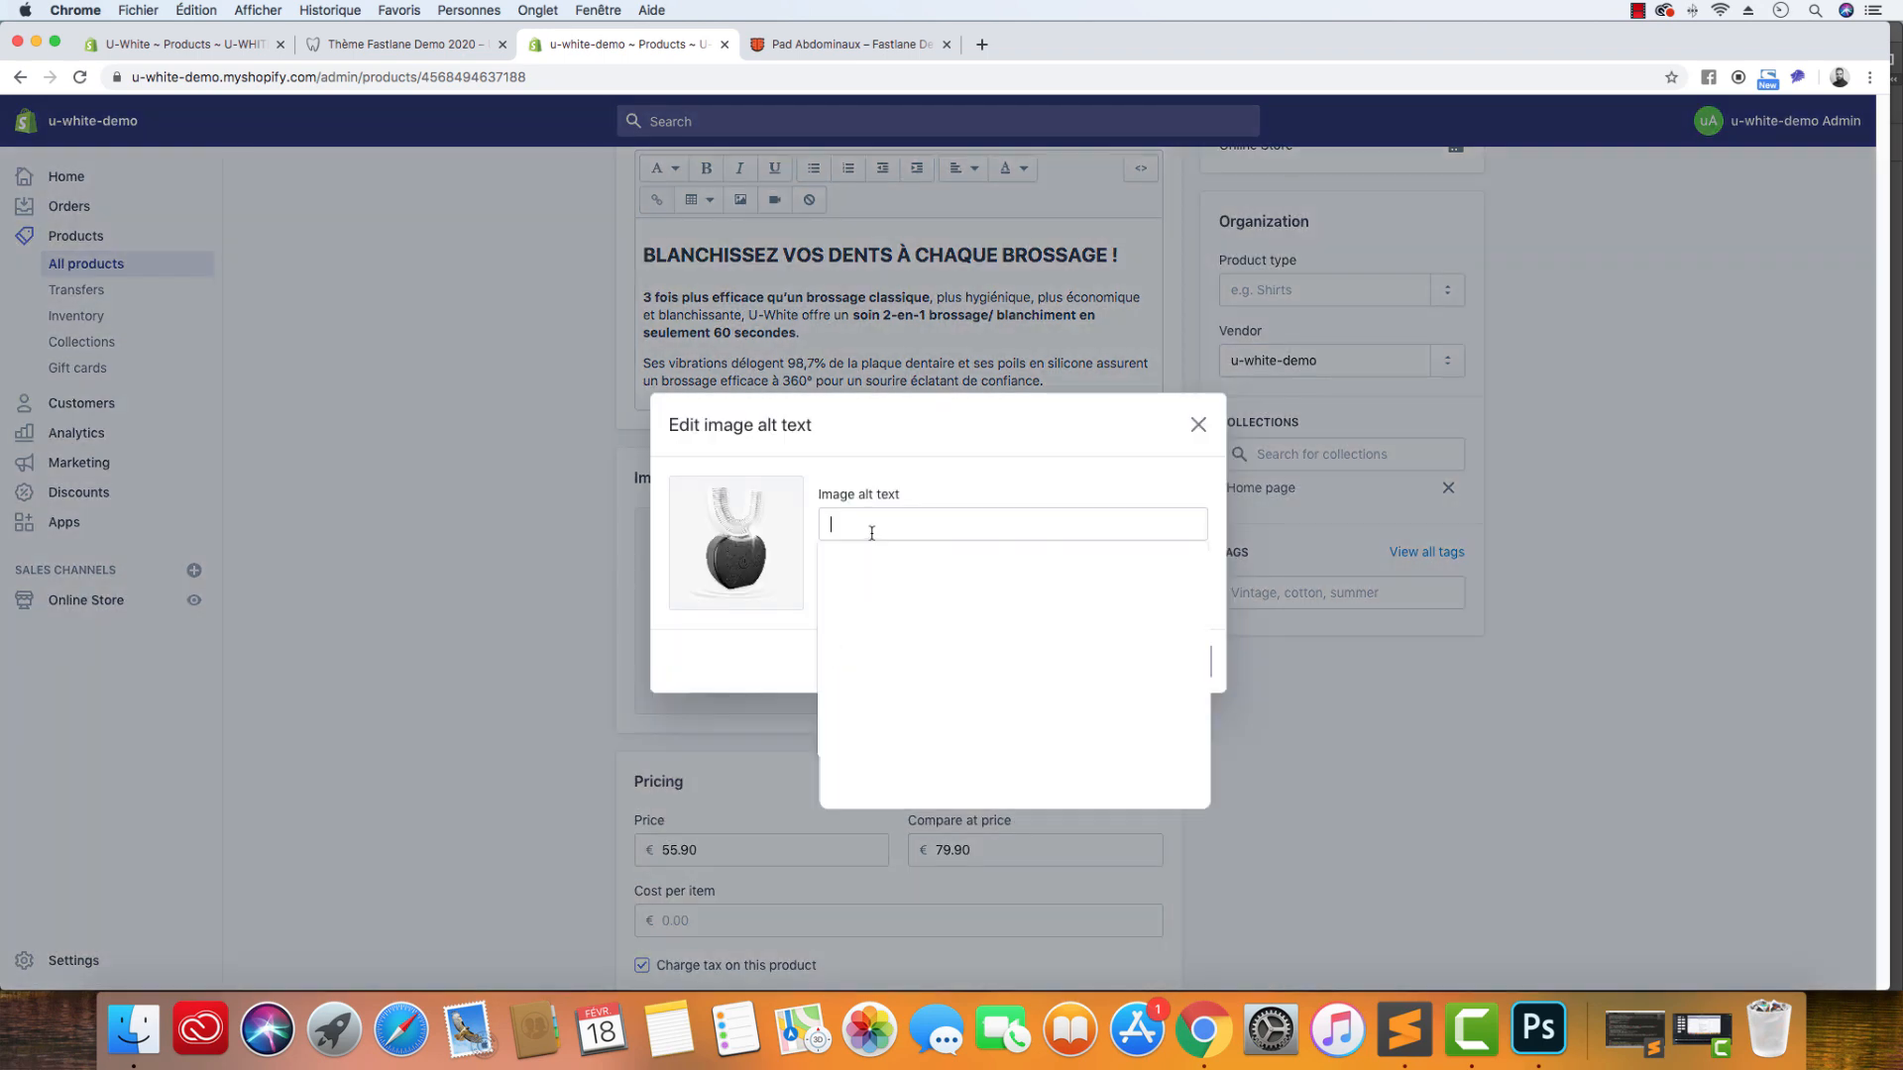
pyautogui.click(941, 481)
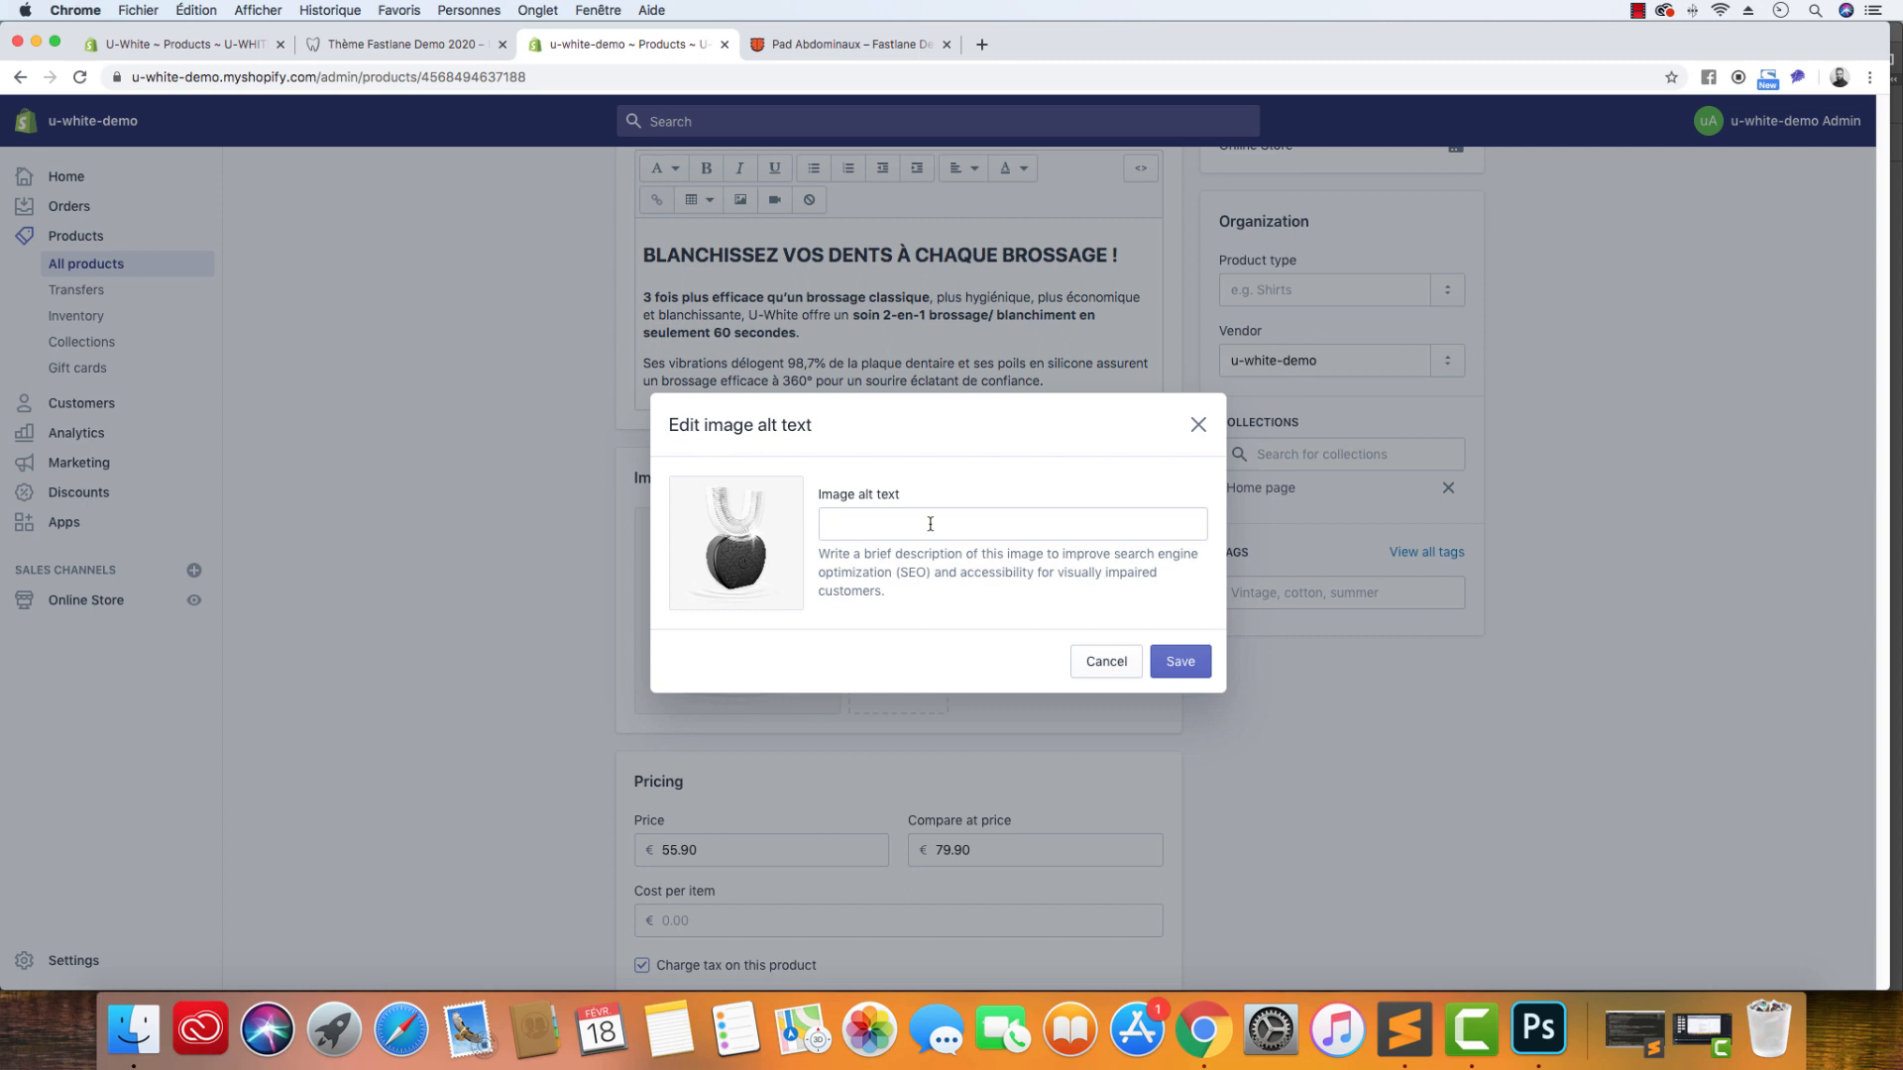
pyautogui.click(930, 523)
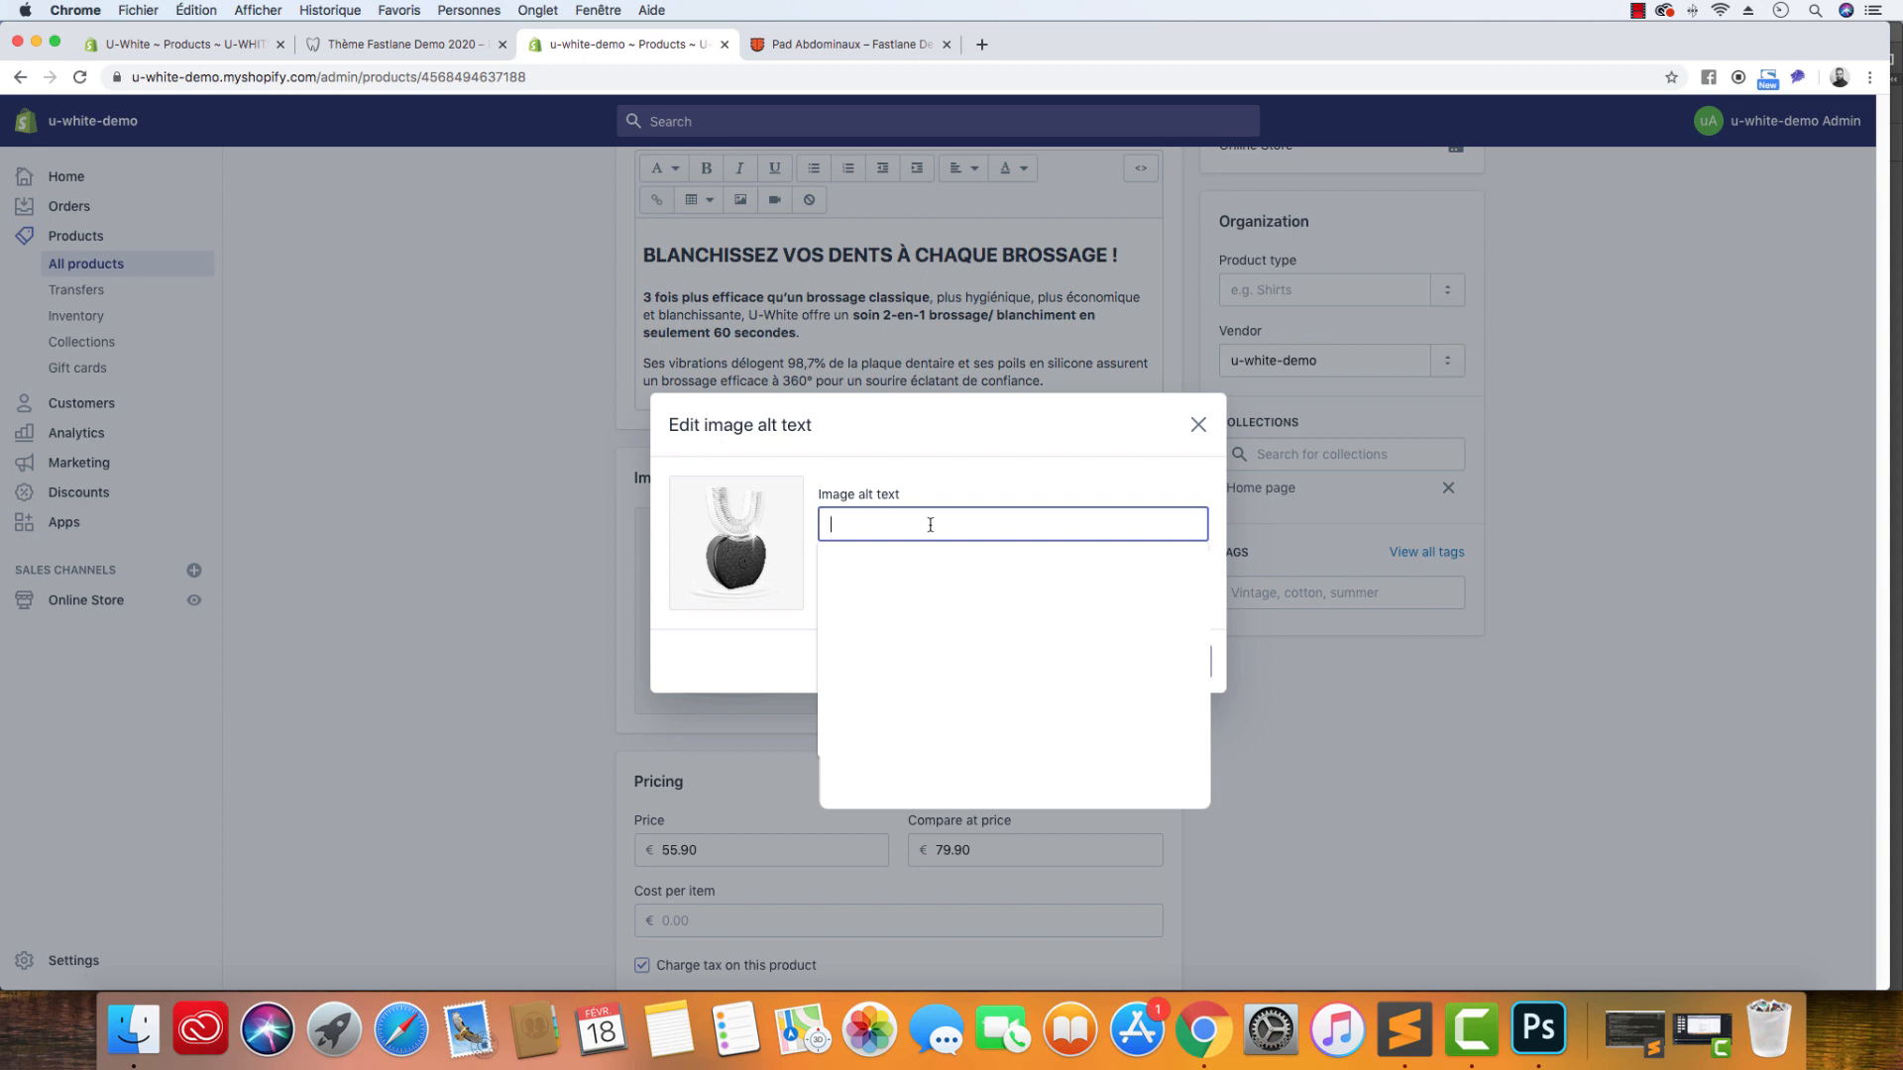
pyautogui.write('Ap')
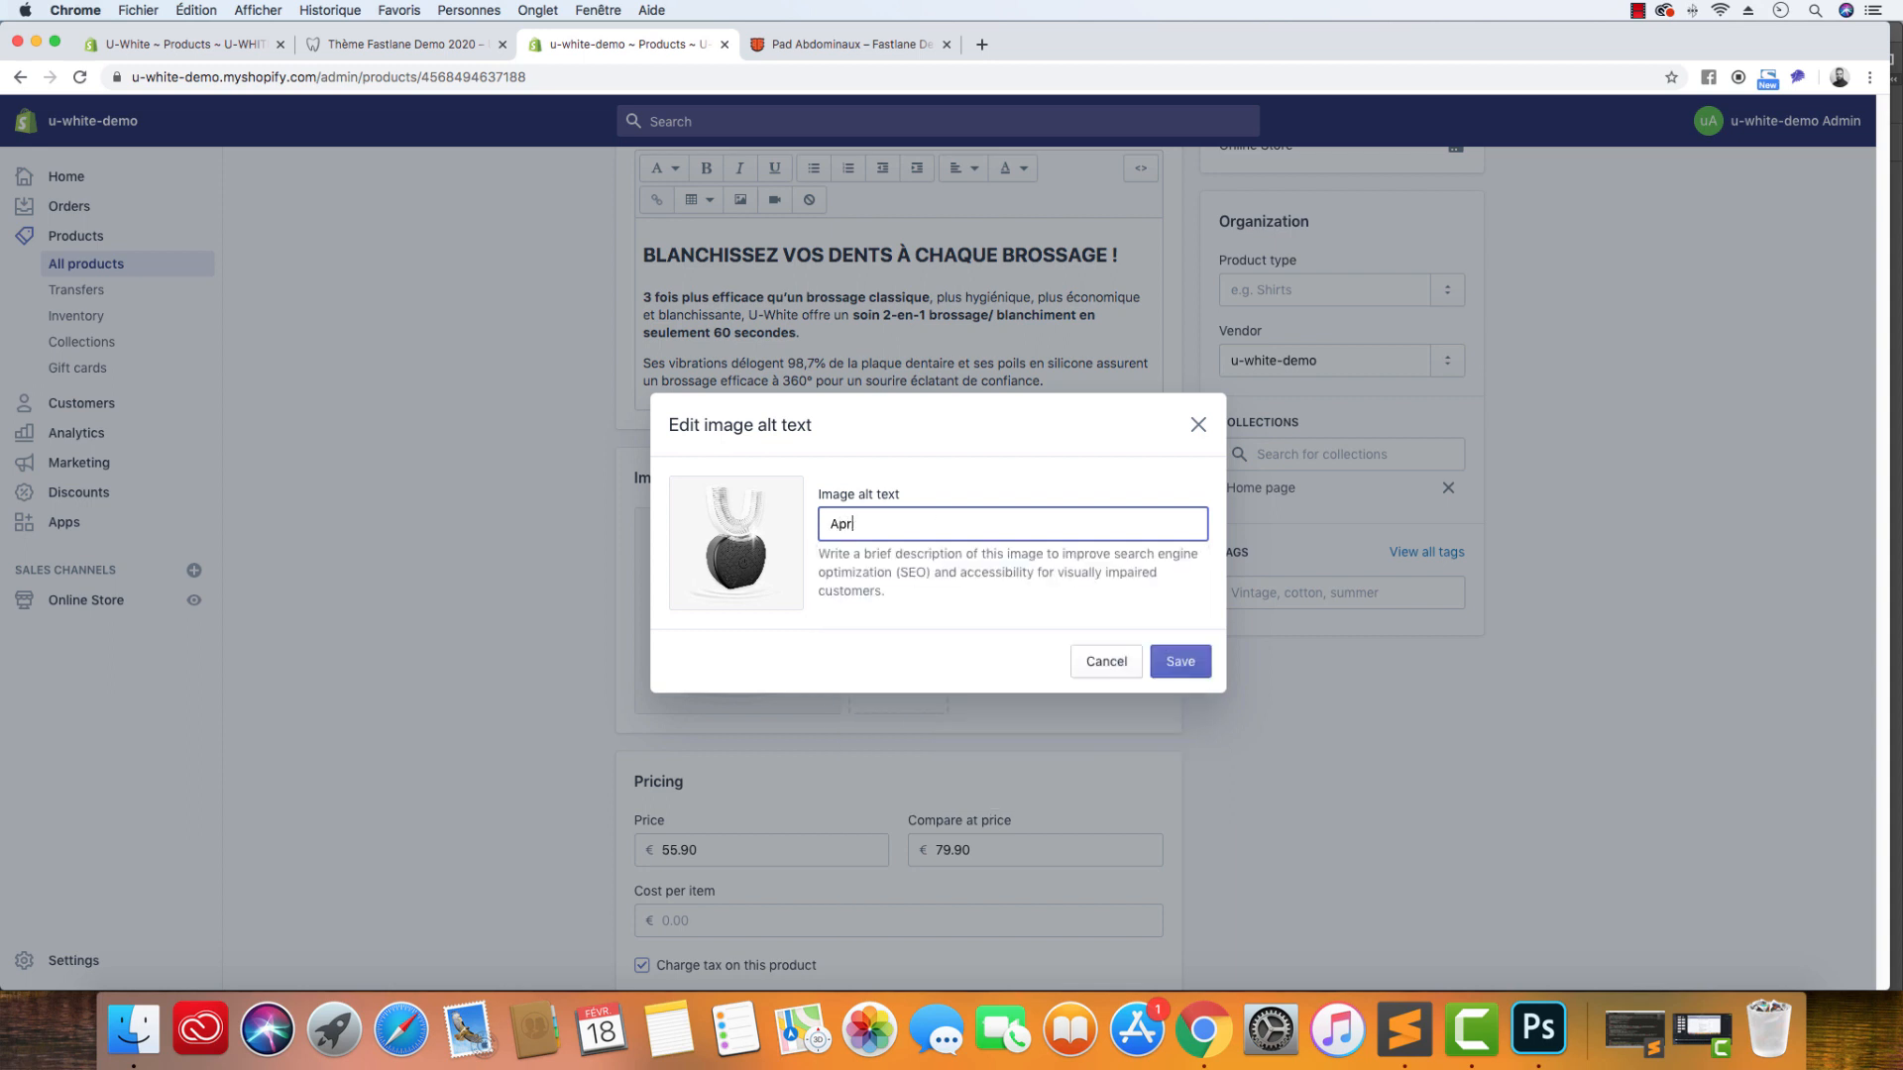
pyautogui.write('par')
pyautogui.write('ei')
pyautogui.write('l blanc')
pyautogui.write('himen de de')
pyautogui.press('BackSpace')
pyautogui.press('BackSpace')
pyautogui.press('BackSpace')
pyautogui.press('BackSpace')
pyautogui.press('BackSpace')
pyautogui.press('BackSpace')
pyautogui.write('t de dent')
pyautogui.press('BackSpace')
pyautogui.press('BackSpace')
pyautogui.press('BackSpace')
pyautogui.press('BackSpace')
pyautogui.write('ntaire couleur noir')
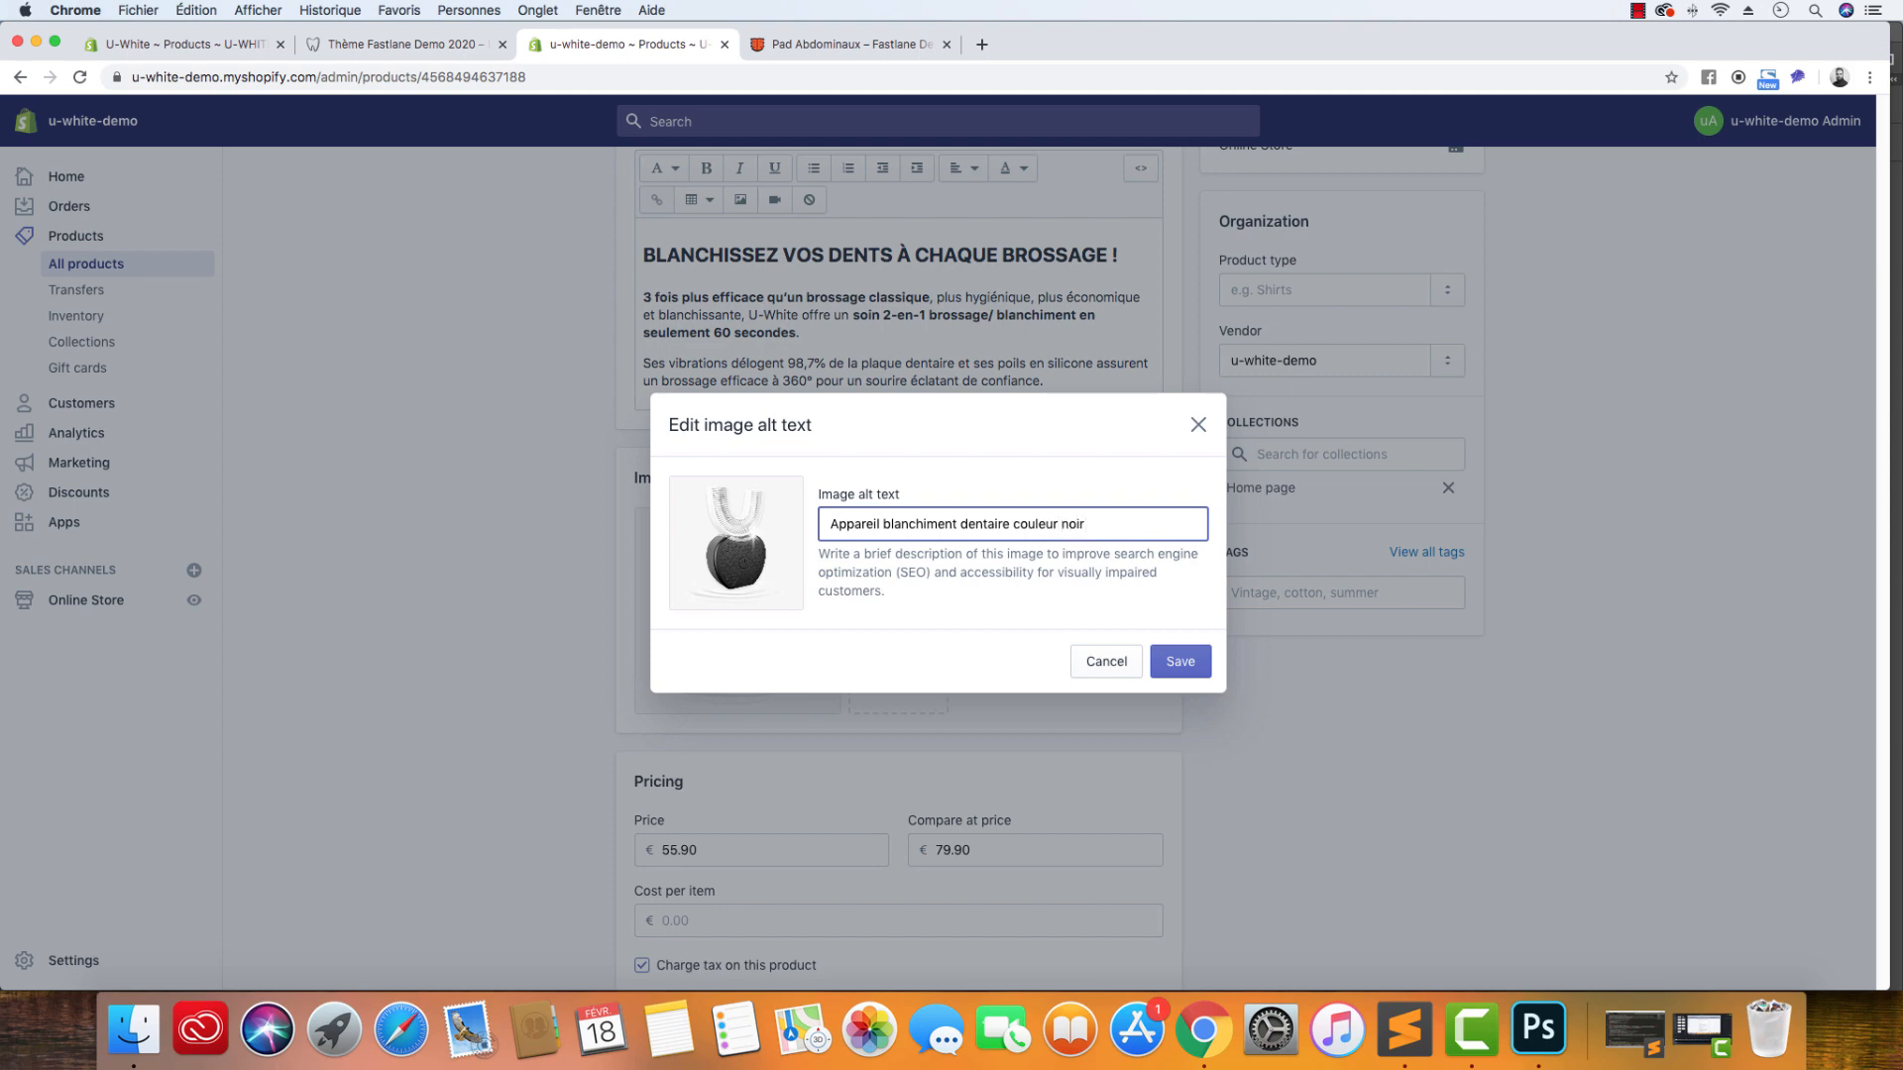
pyautogui.click(1166, 664)
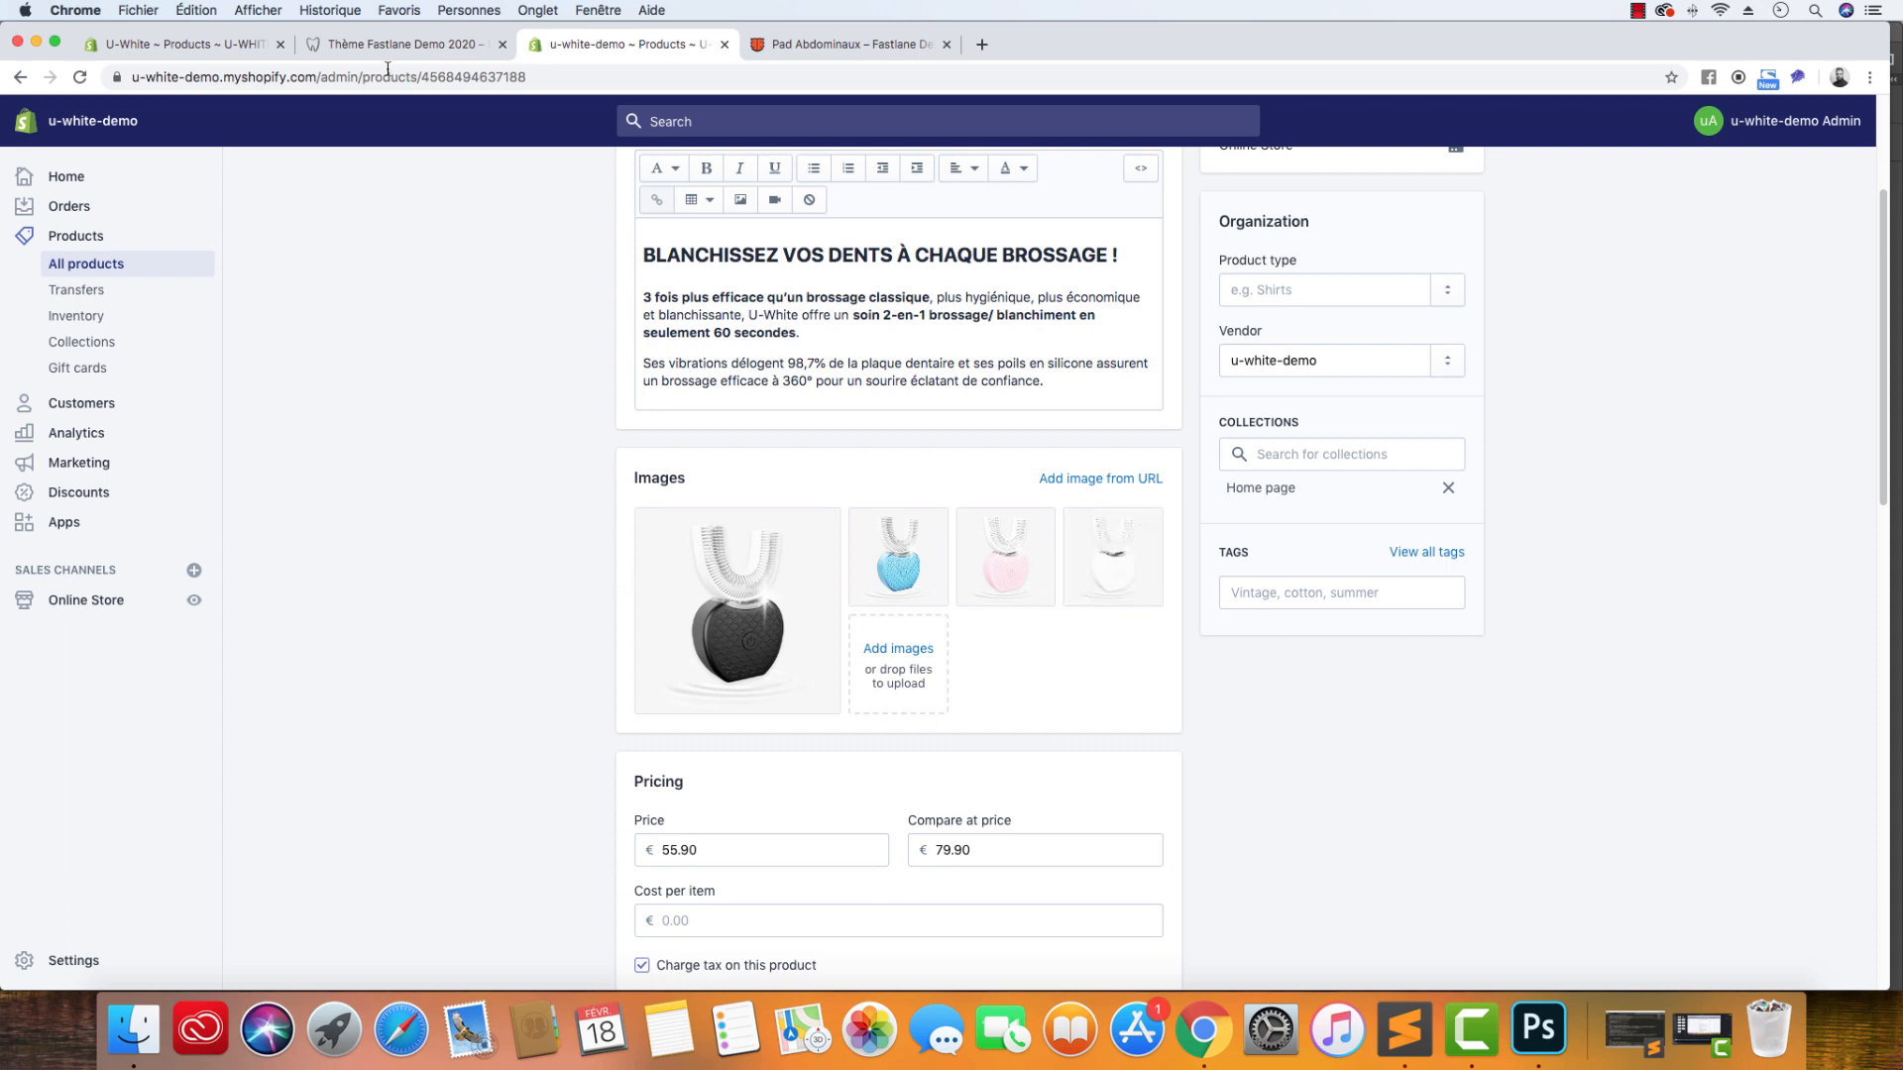
# Reorder the product images to white, pink, blue and black, with the white toothbrush as the main image.
pyautogui.moveTo(1032, 518); pyautogui.dragTo(729, 529)
pyautogui.moveTo(991, 537)
pyautogui.mouseDown()
pyautogui.moveTo(1091, 550)
pyautogui.moveTo(1008, 556)
pyautogui.mouseUp()
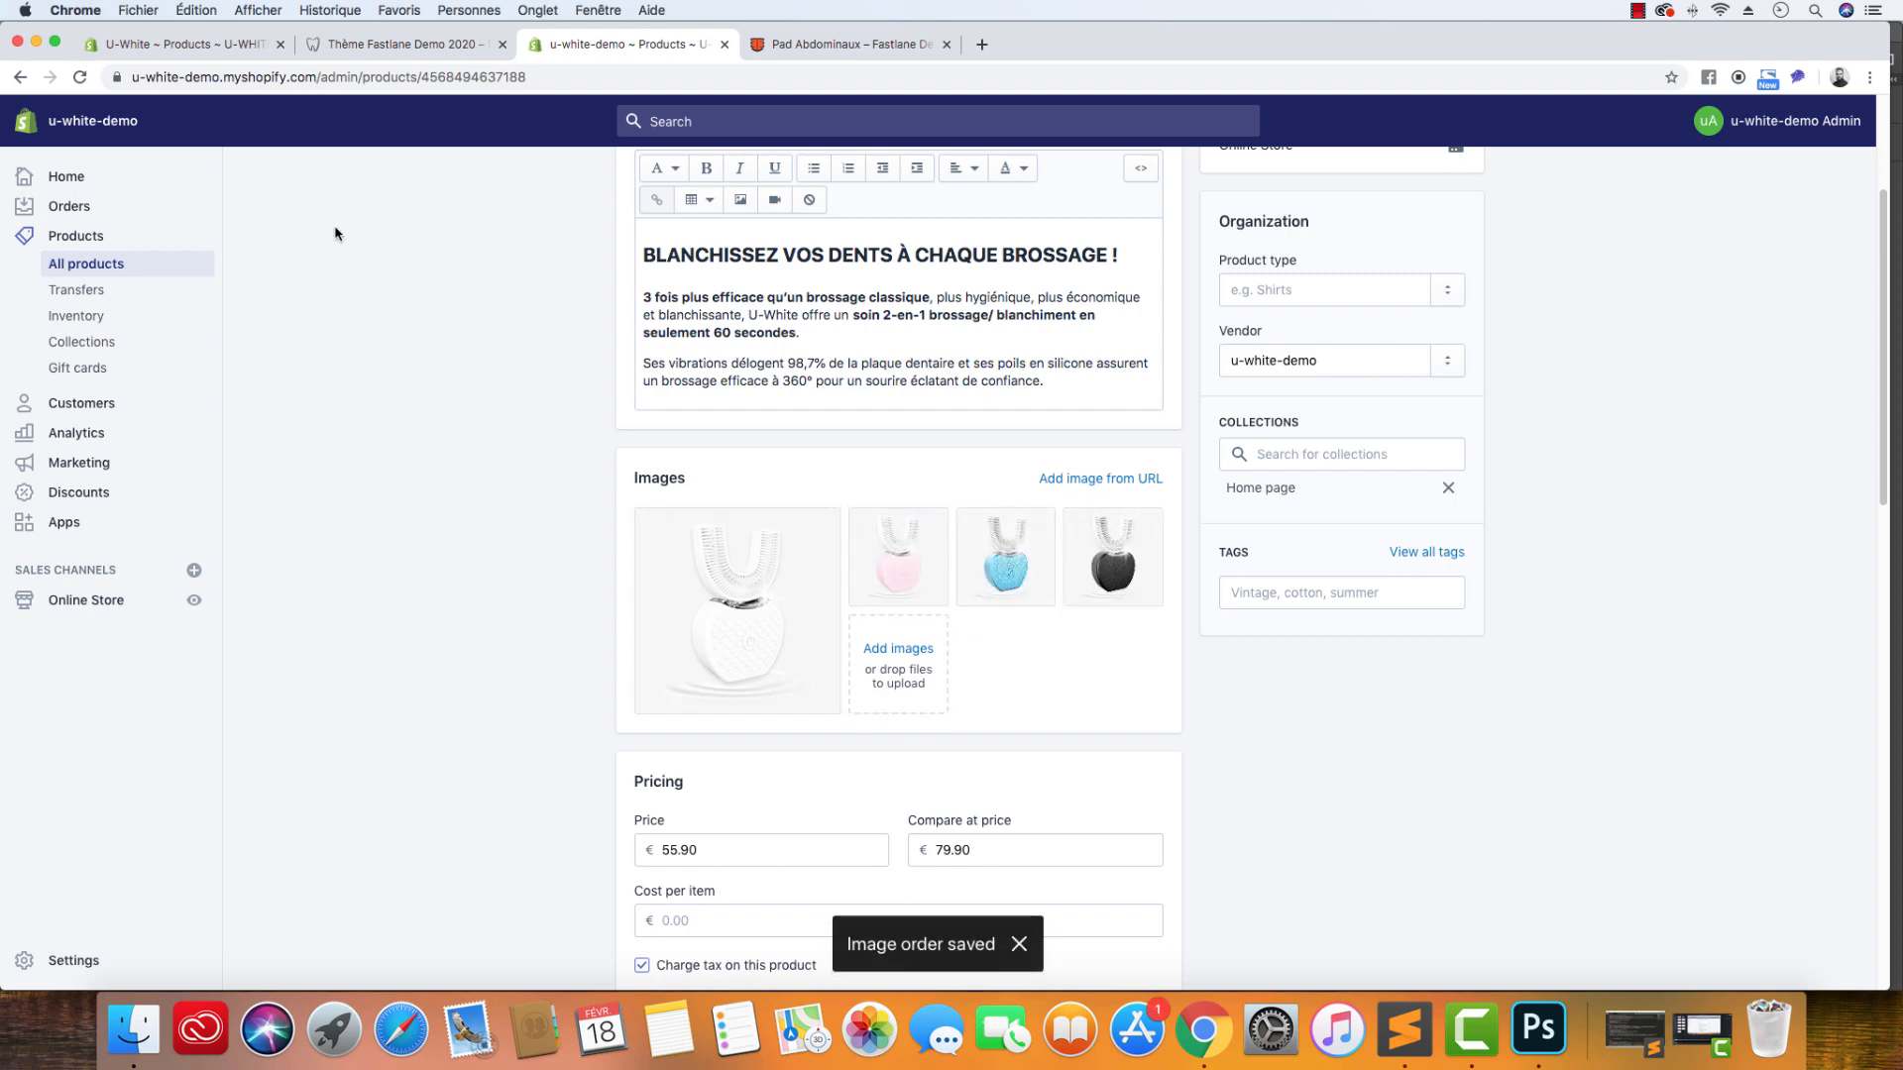
# Examine the colour banners and the featured product's image gallery on the uwhite.fr homepage.
pyautogui.click(407, 46)
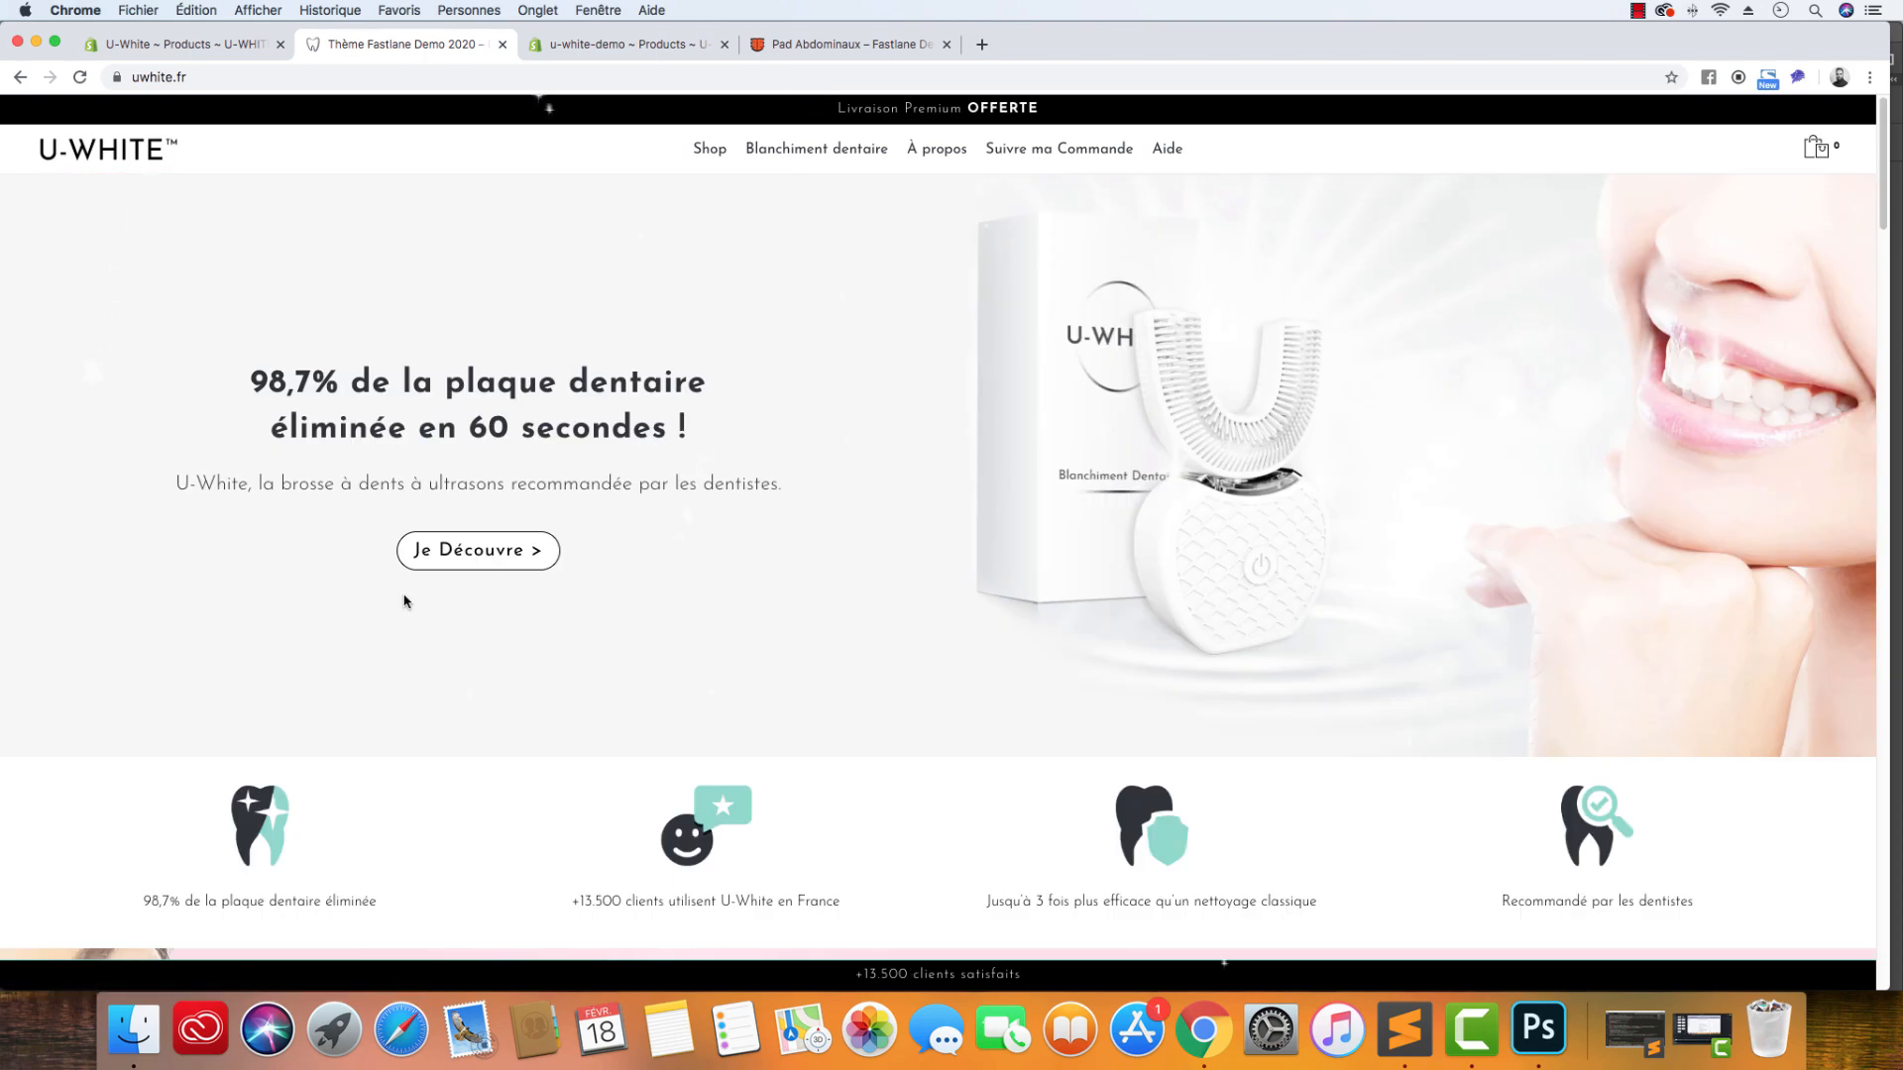
pyautogui.scroll(-10, 405, 601)
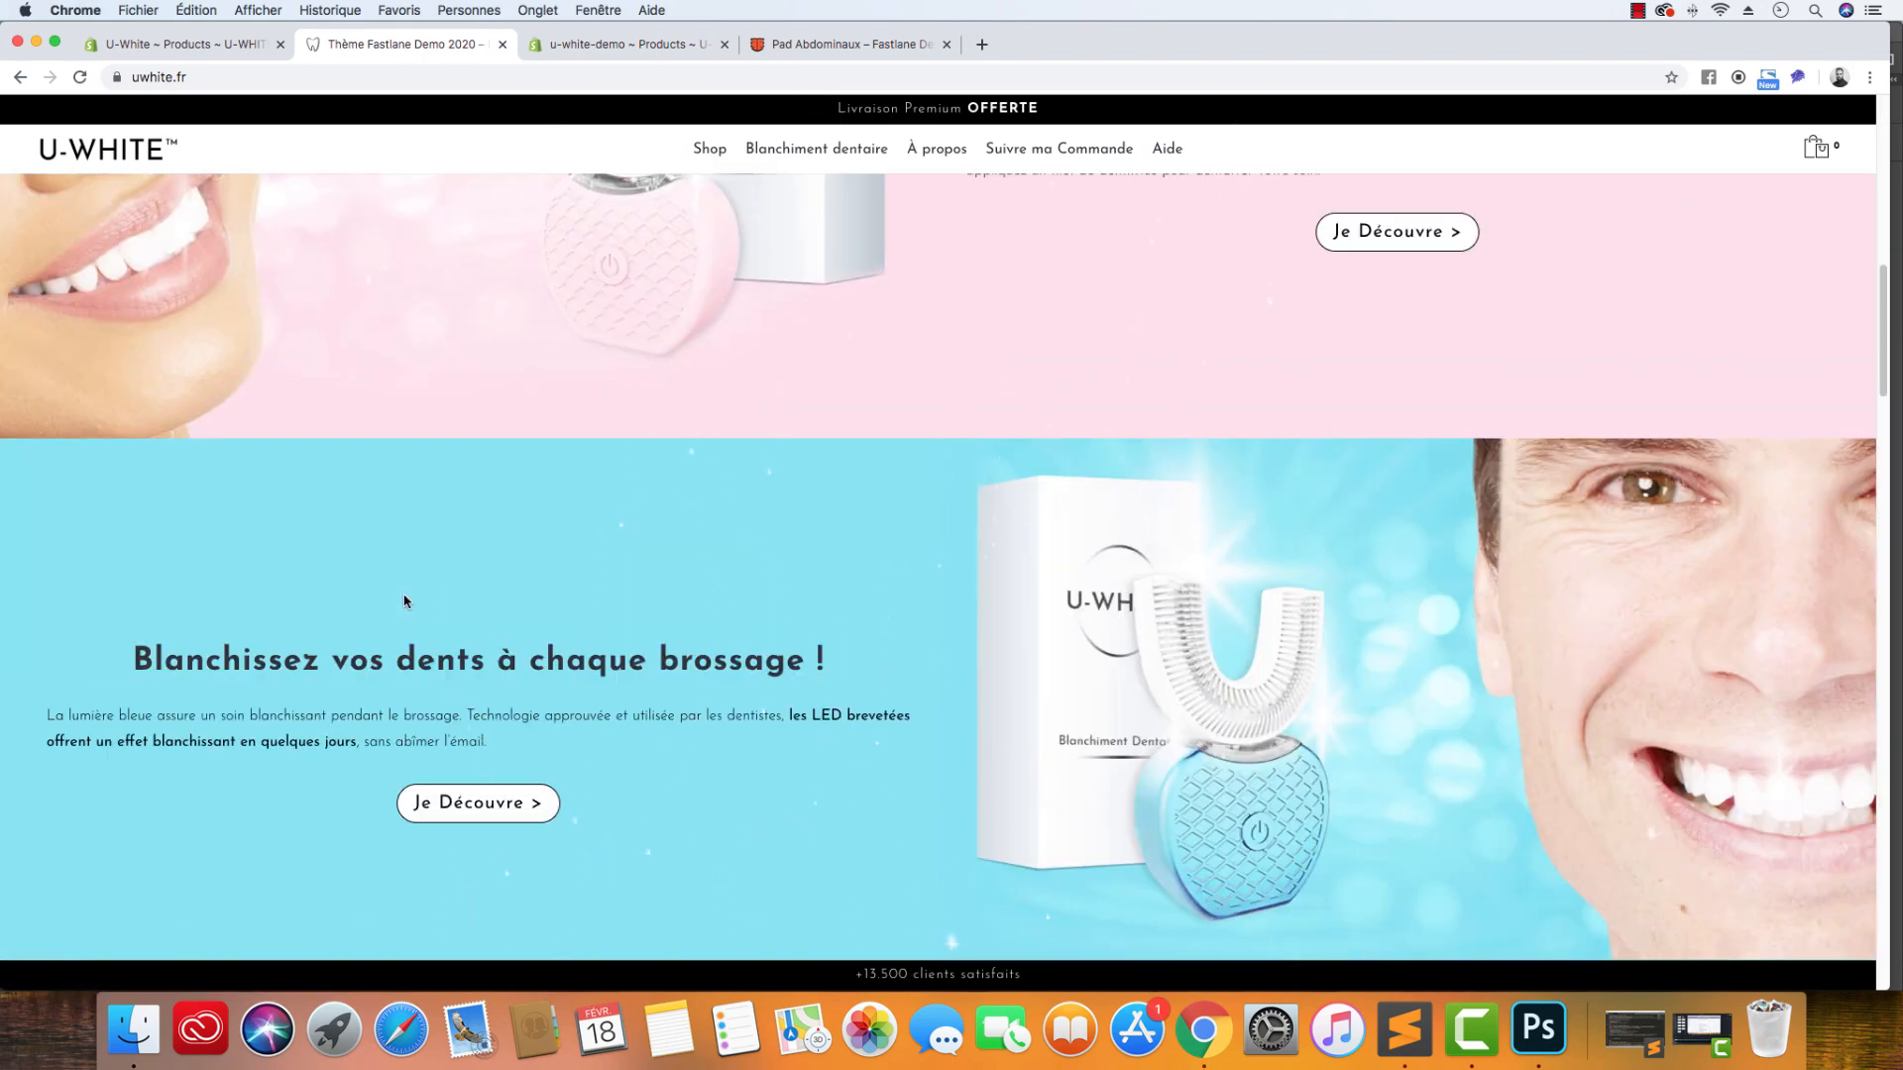
pyautogui.scroll(7, 411, 600)
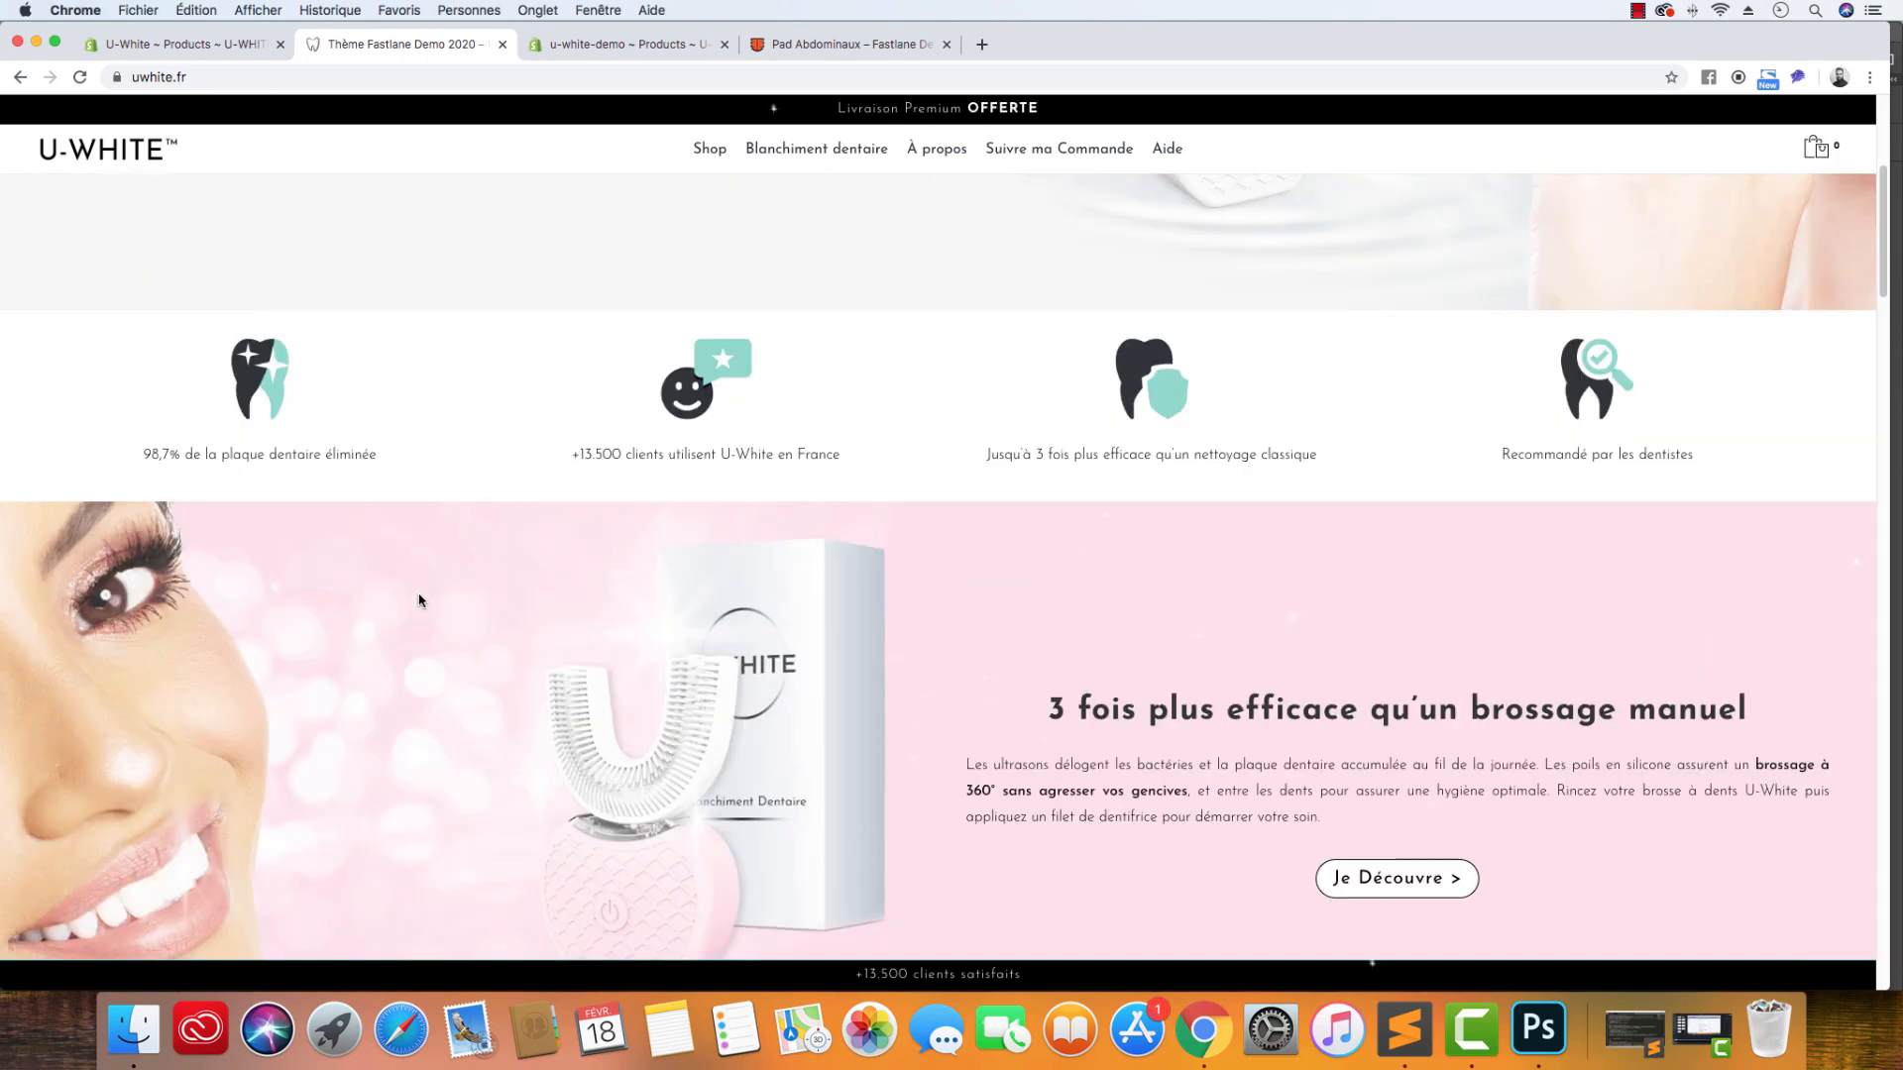
pyautogui.scroll(4, 418, 600)
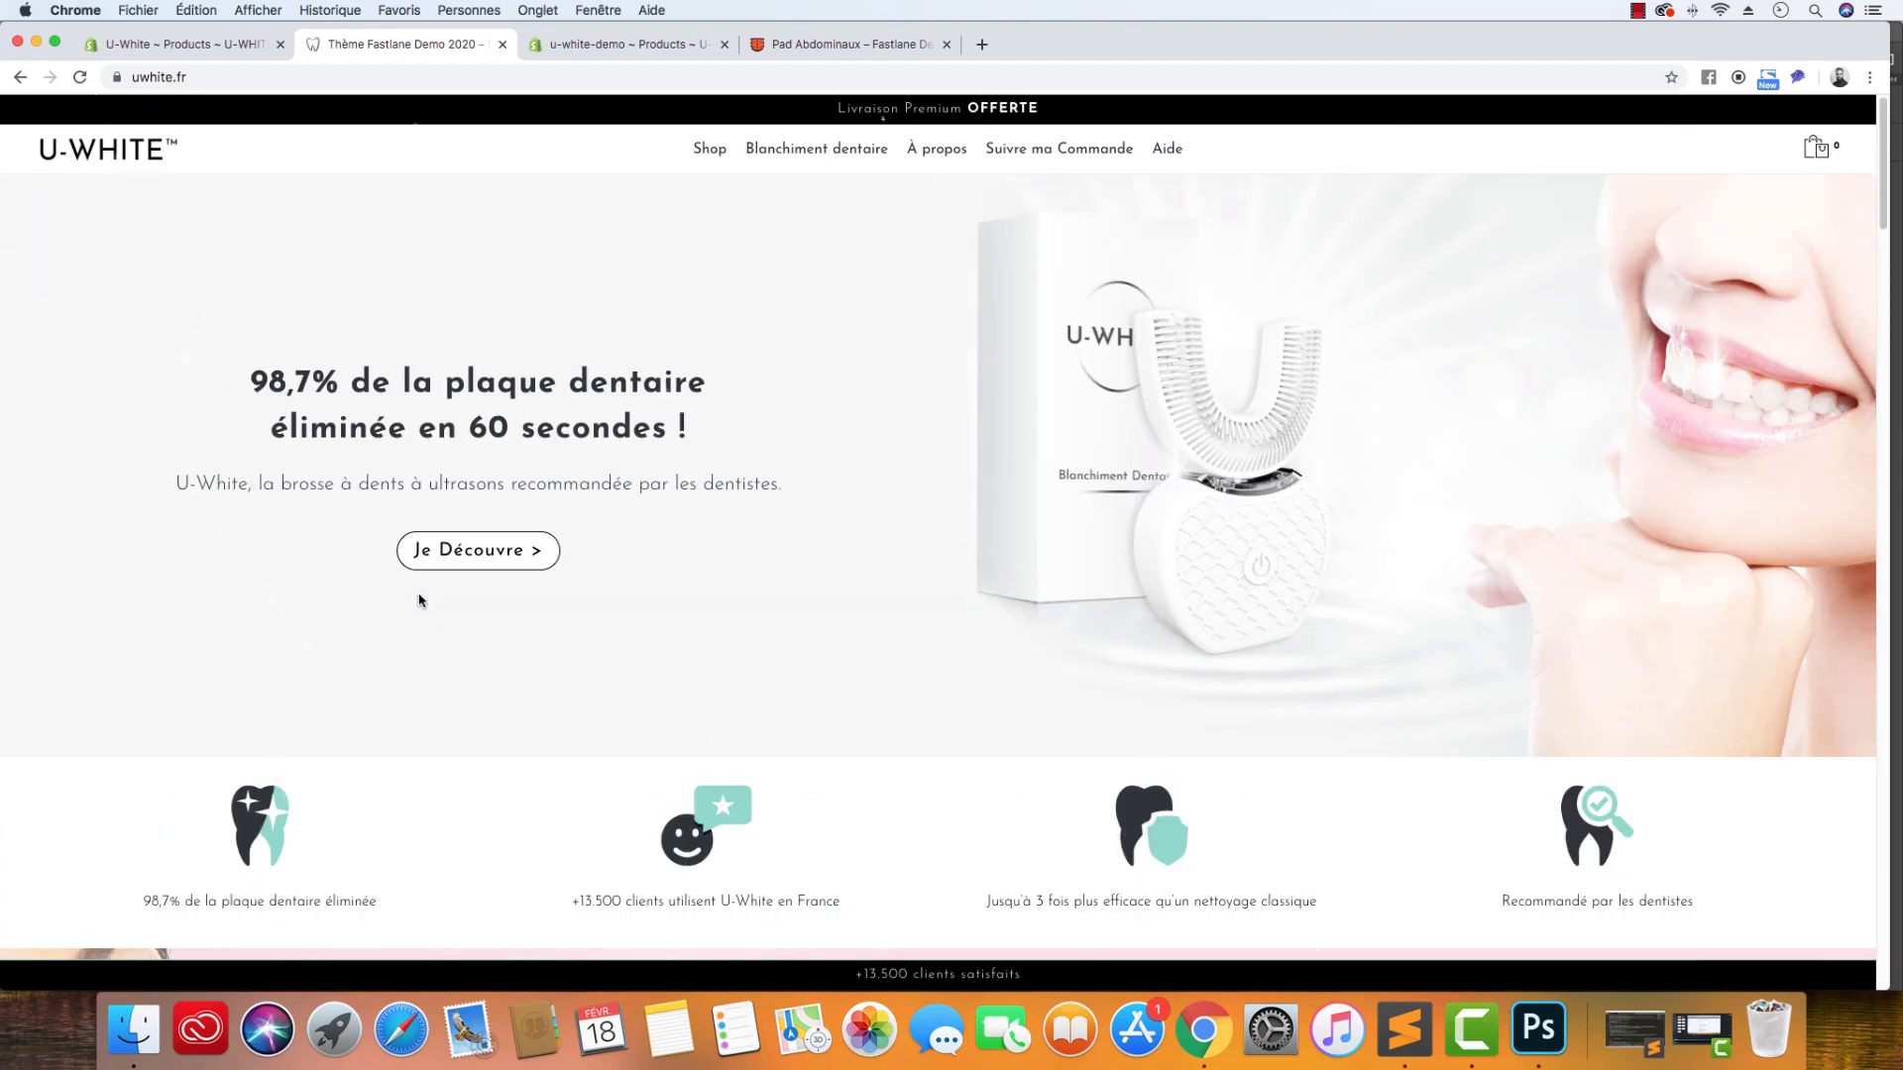
pyautogui.scroll(-15, 720, 385)
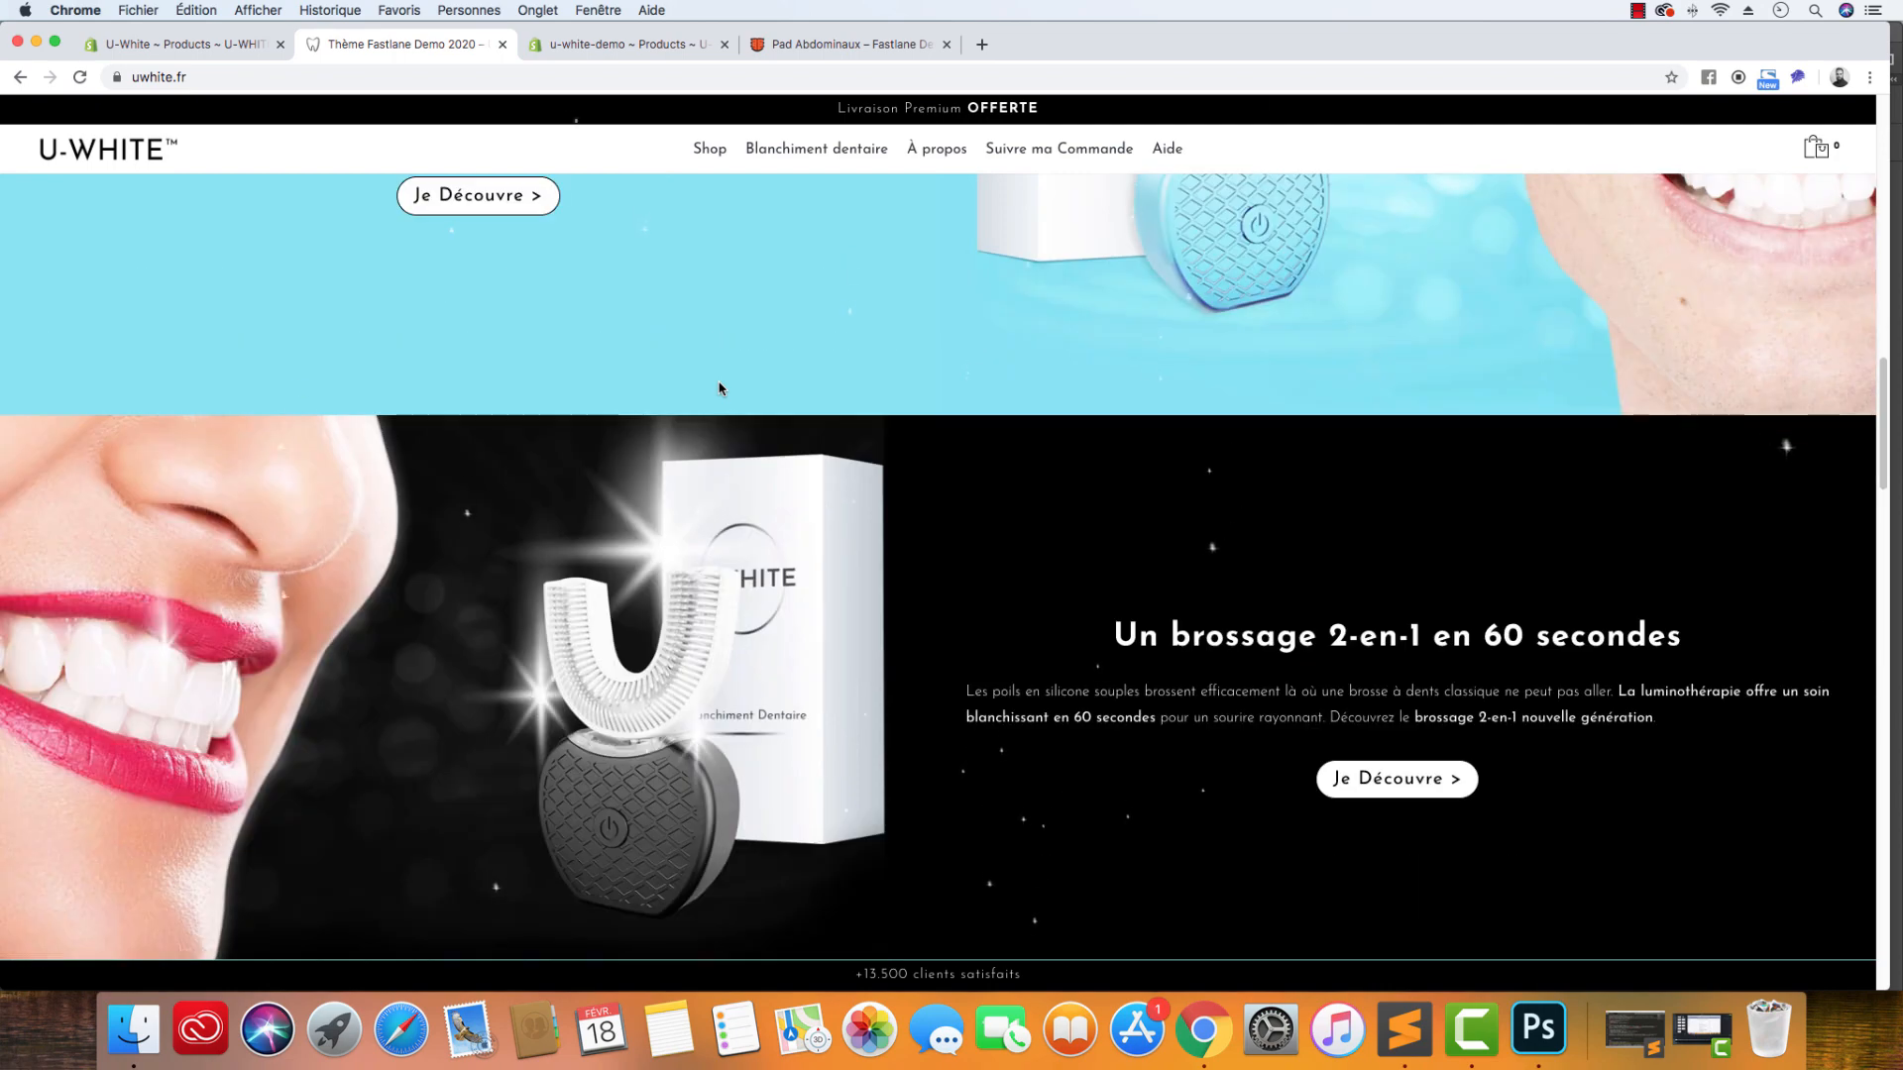
pyautogui.scroll(-5, 722, 386)
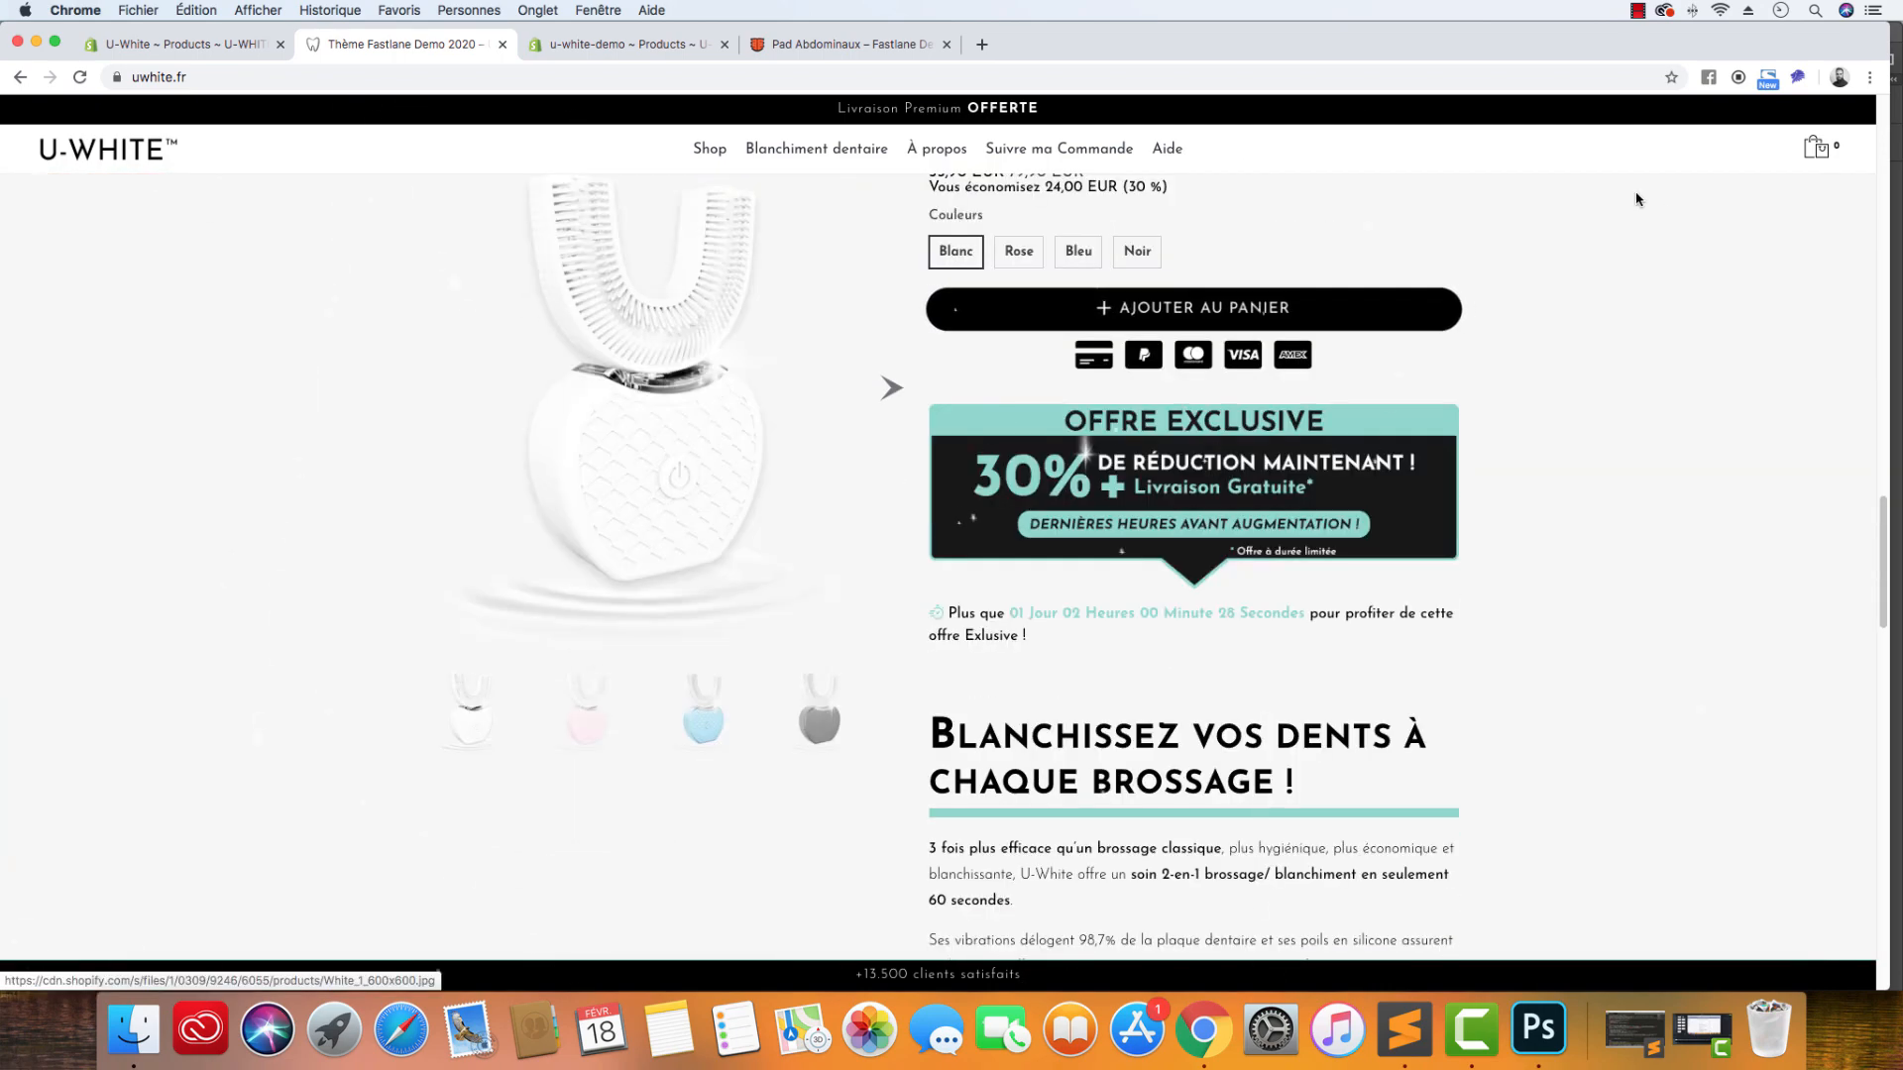
pyautogui.scroll(2, 748, 150)
# Enable multiple options for the U-White toothbrush product and name the first option Couleur.
pyautogui.click(587, 46)
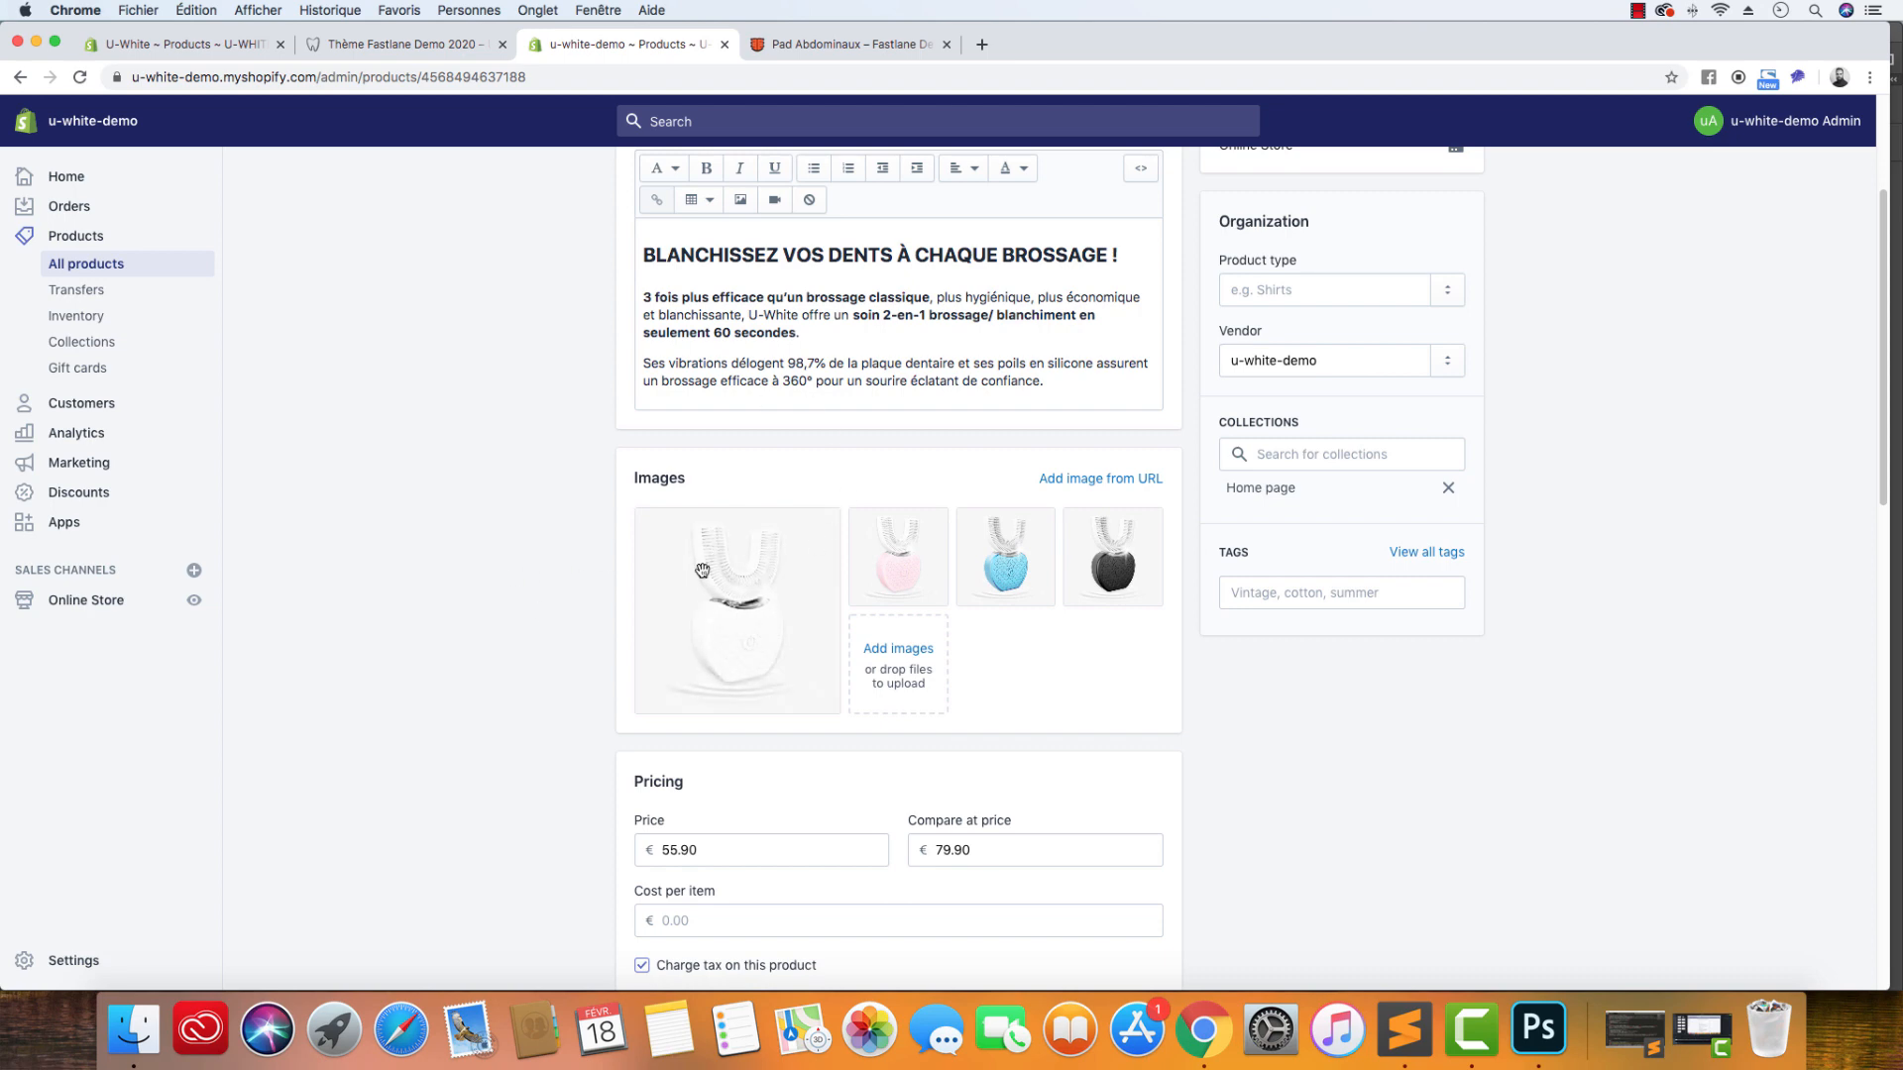
pyautogui.scroll(-2, 392, 533)
pyautogui.scroll(-10, 378, 528)
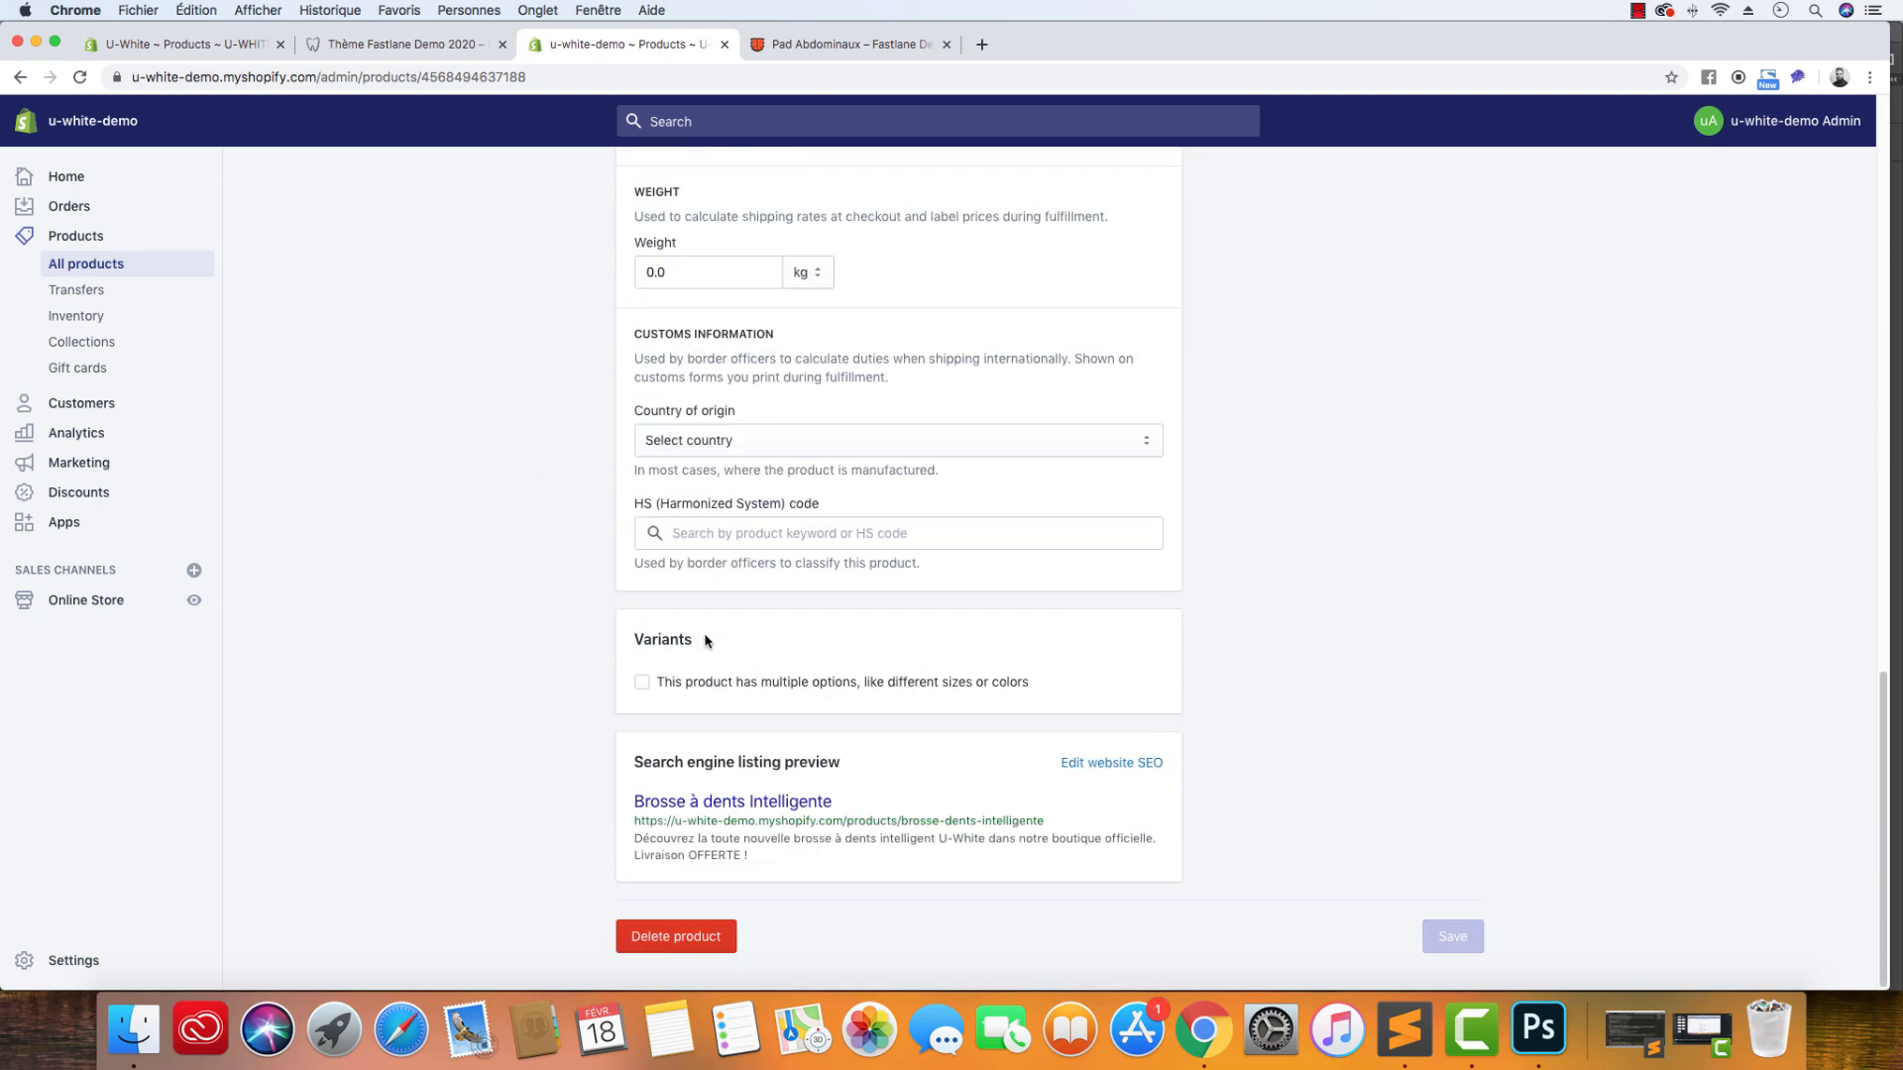
pyautogui.click(643, 682)
pyautogui.click(723, 817)
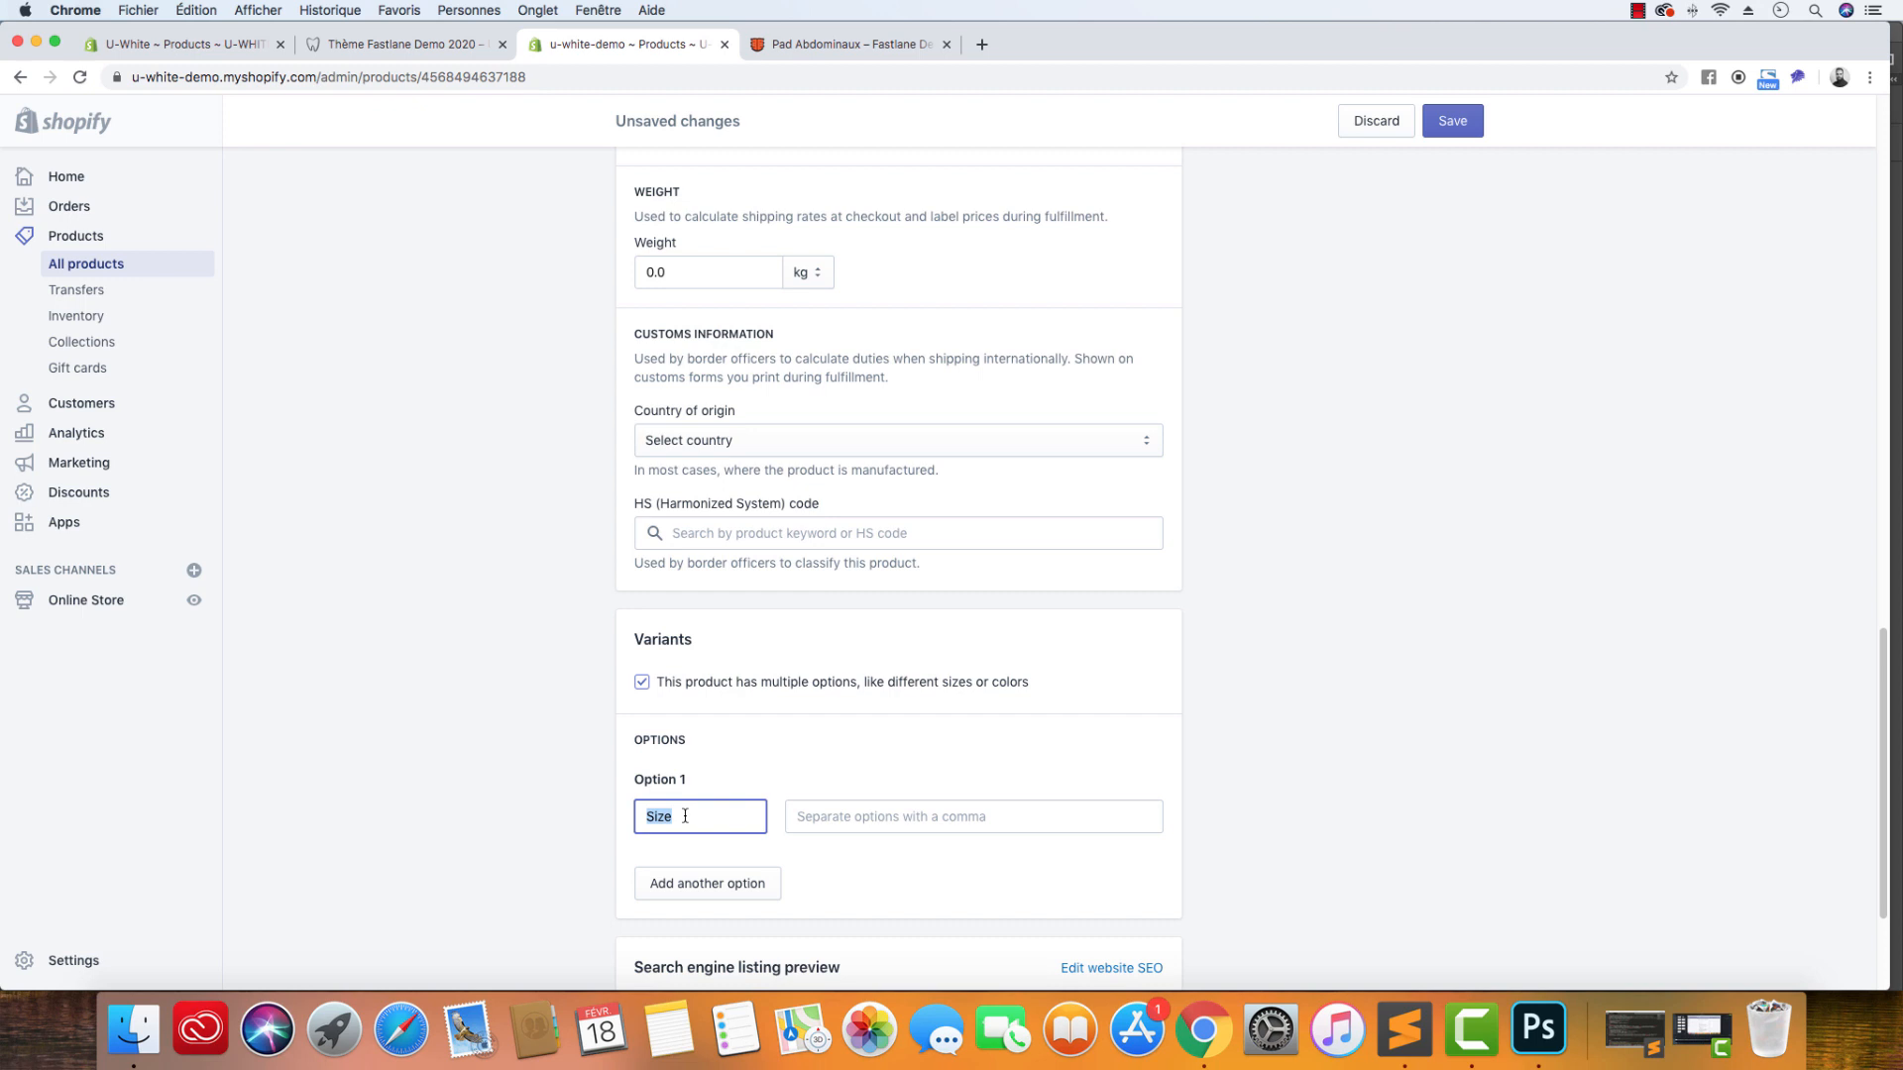
pyautogui.write('Couleur')
# Add Blanc, Rose, Bleu and Noir as the values of the Couleur option.
pyautogui.click(966, 817)
pyautogui.write('Blanc')
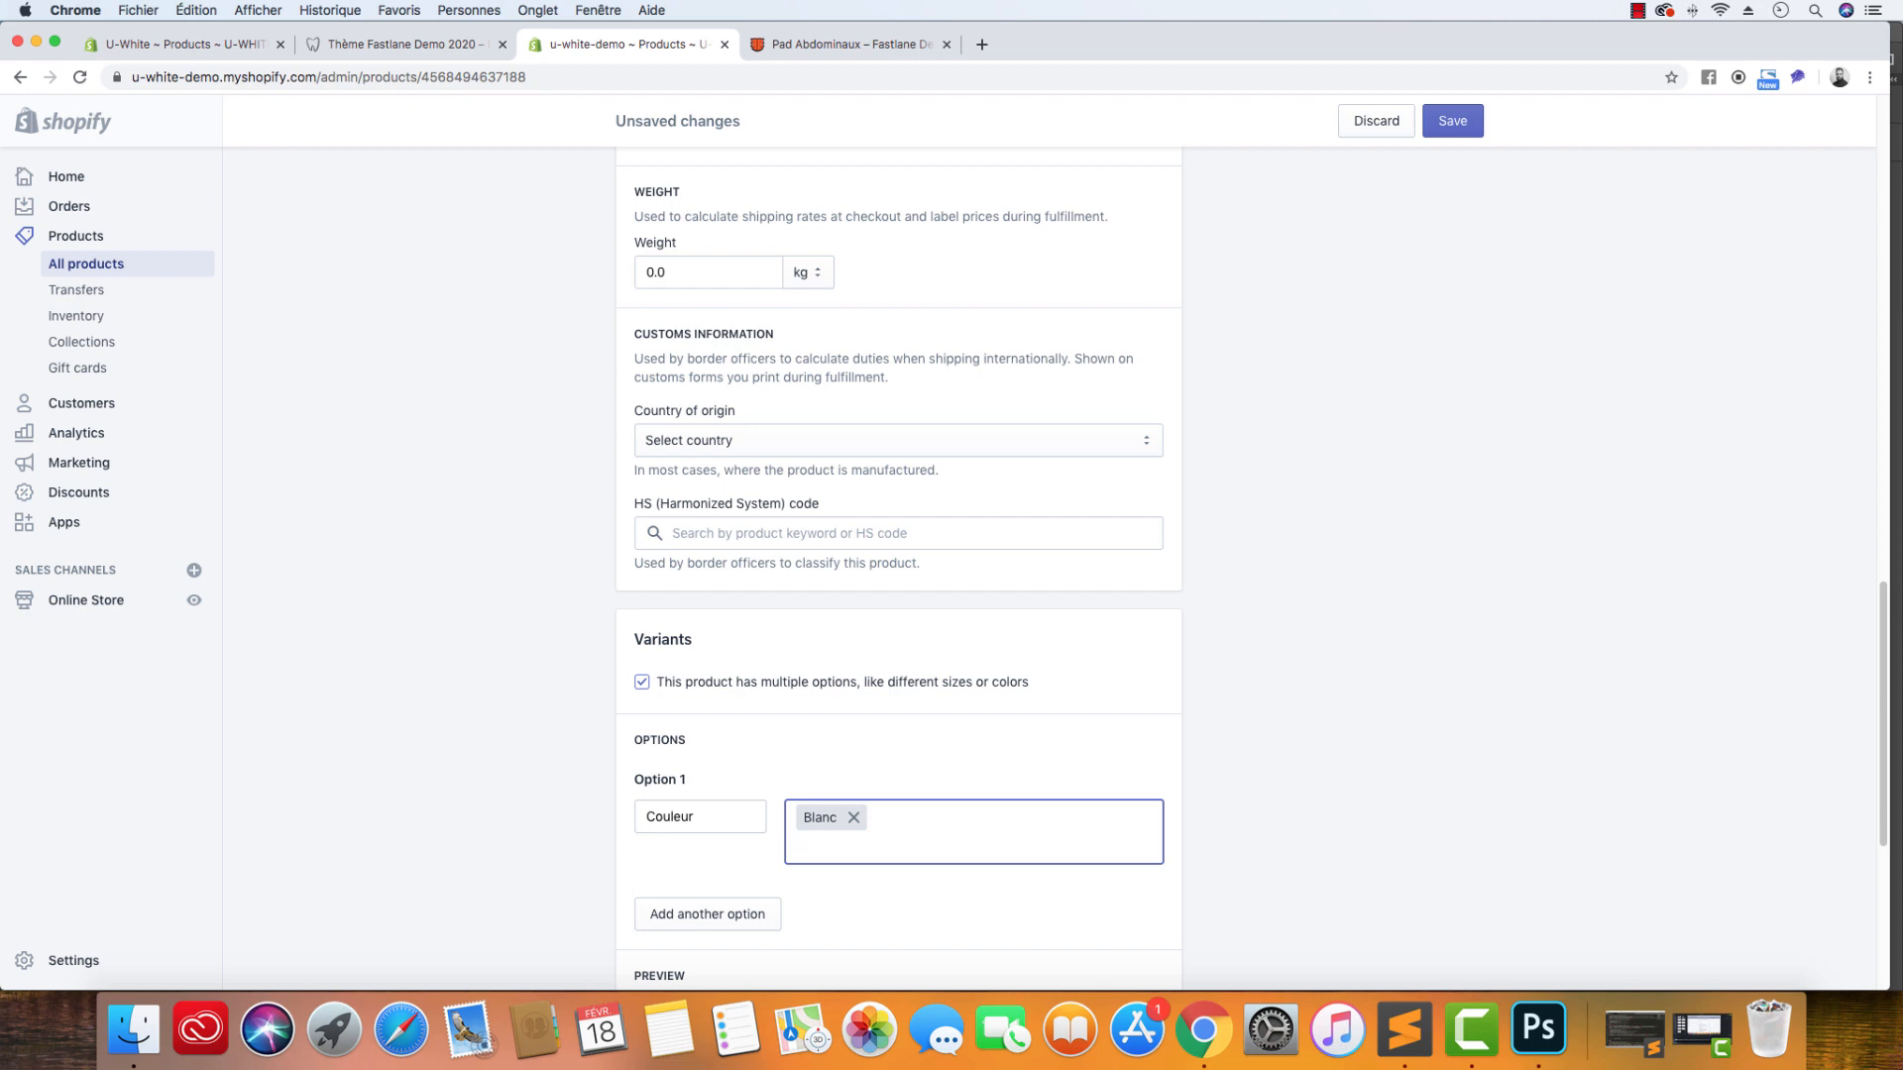
pyautogui.write(',Rose')
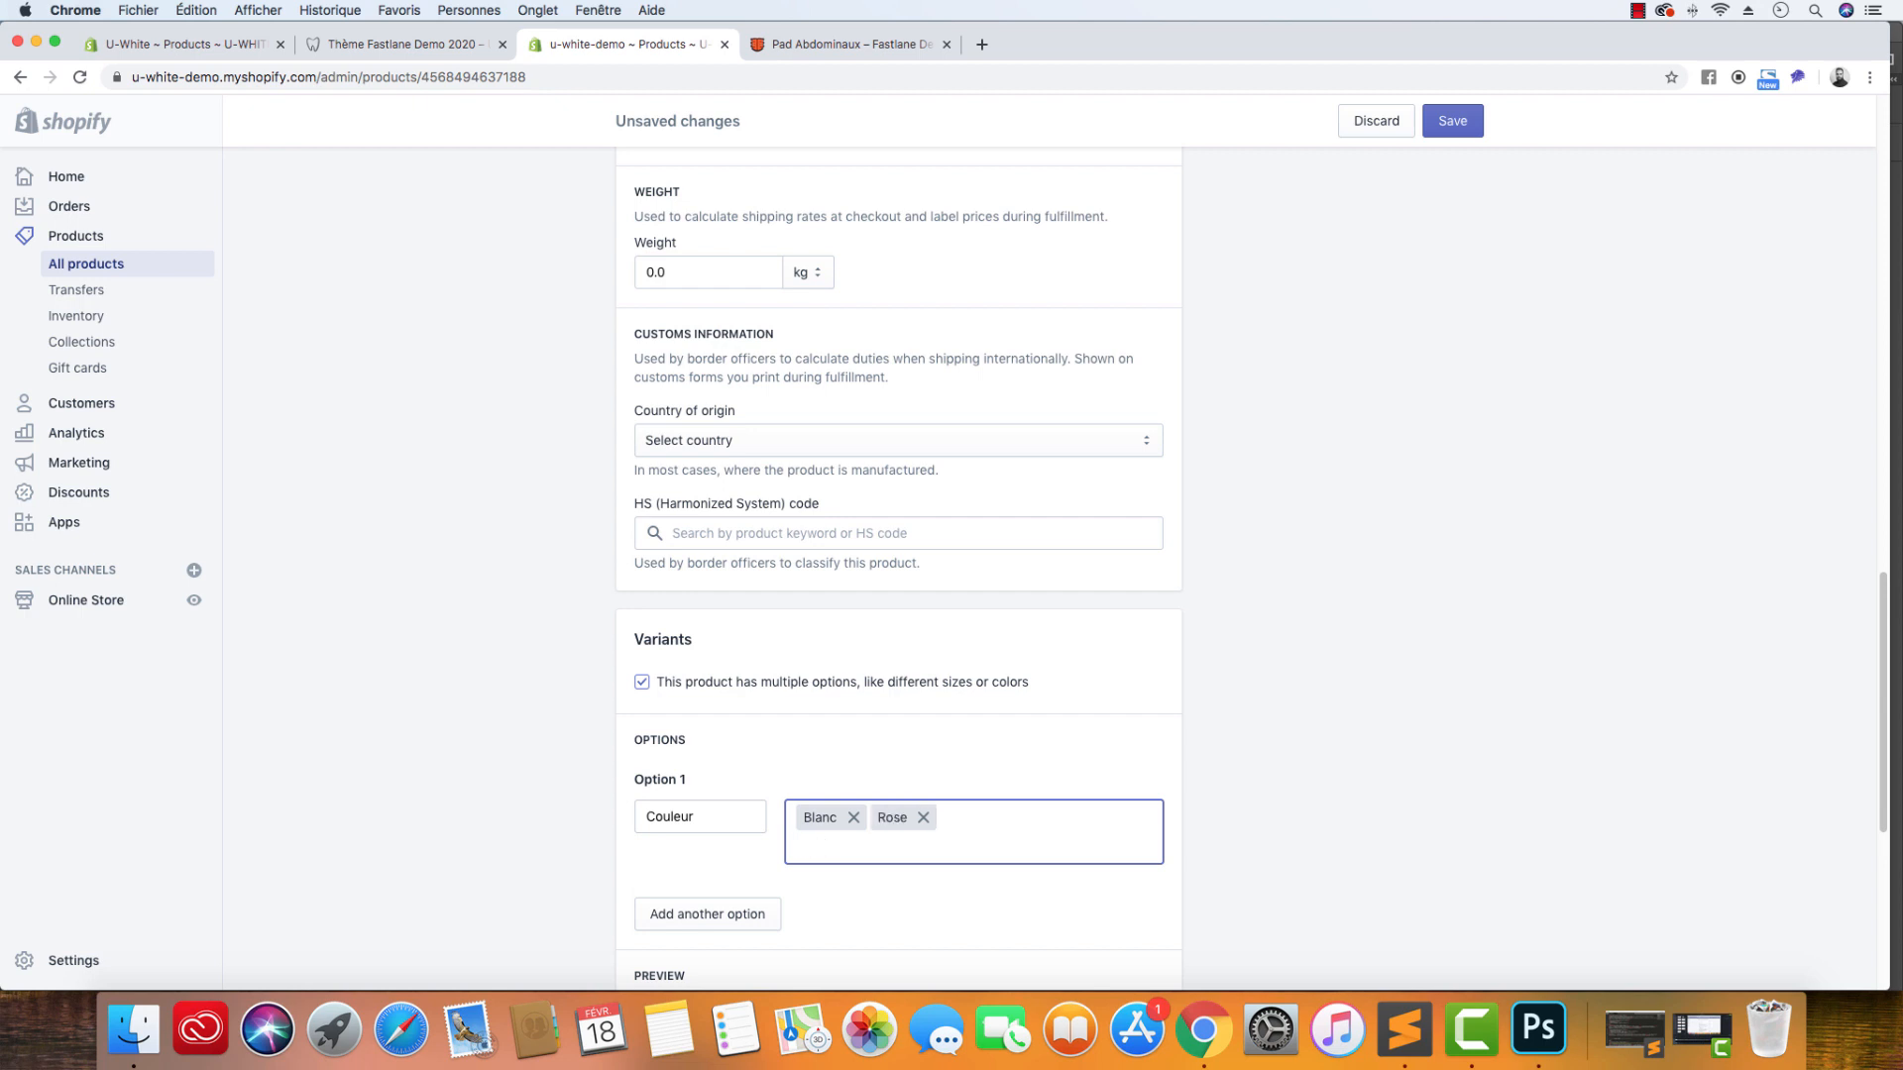
pyautogui.write(',Bleu,')
pyautogui.write('Noir')
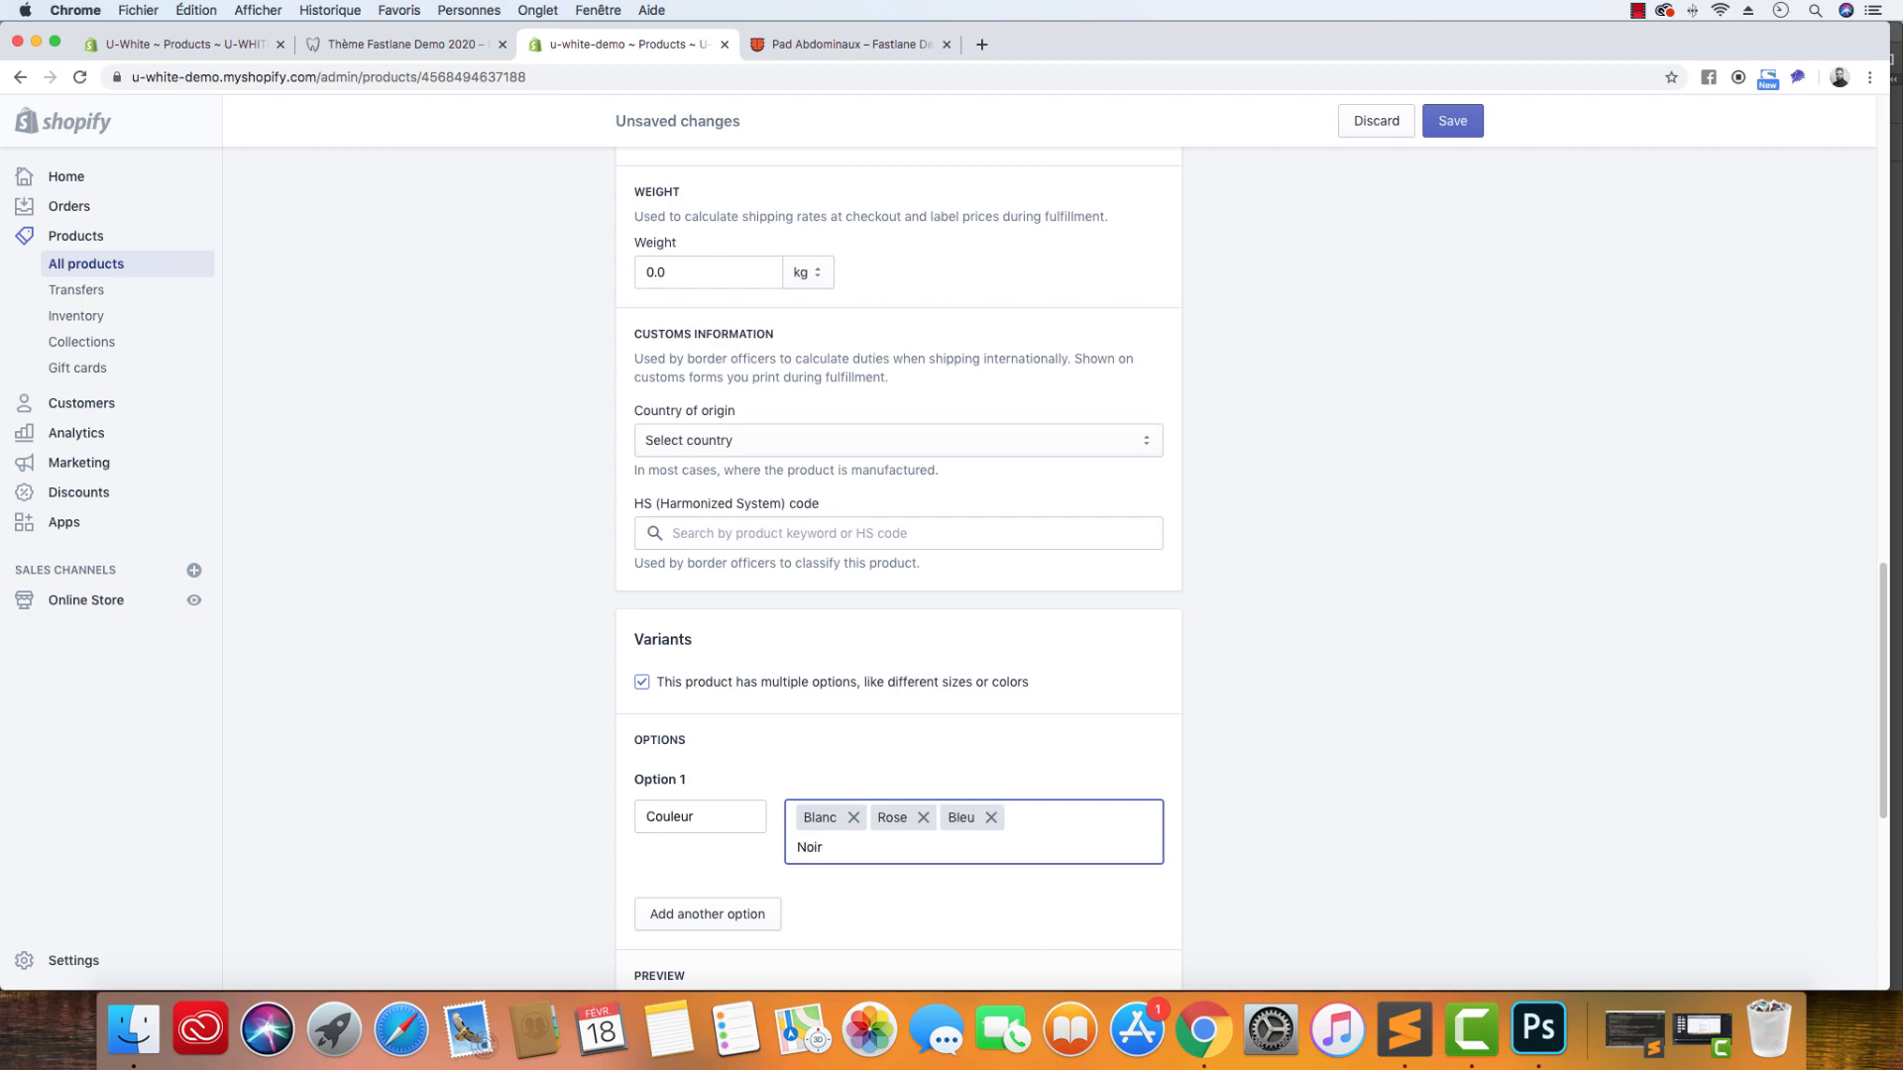
pyautogui.write(',')
# Review the product's pricing and save the product with its new colour variants.
pyautogui.scroll(6, 900, 733)
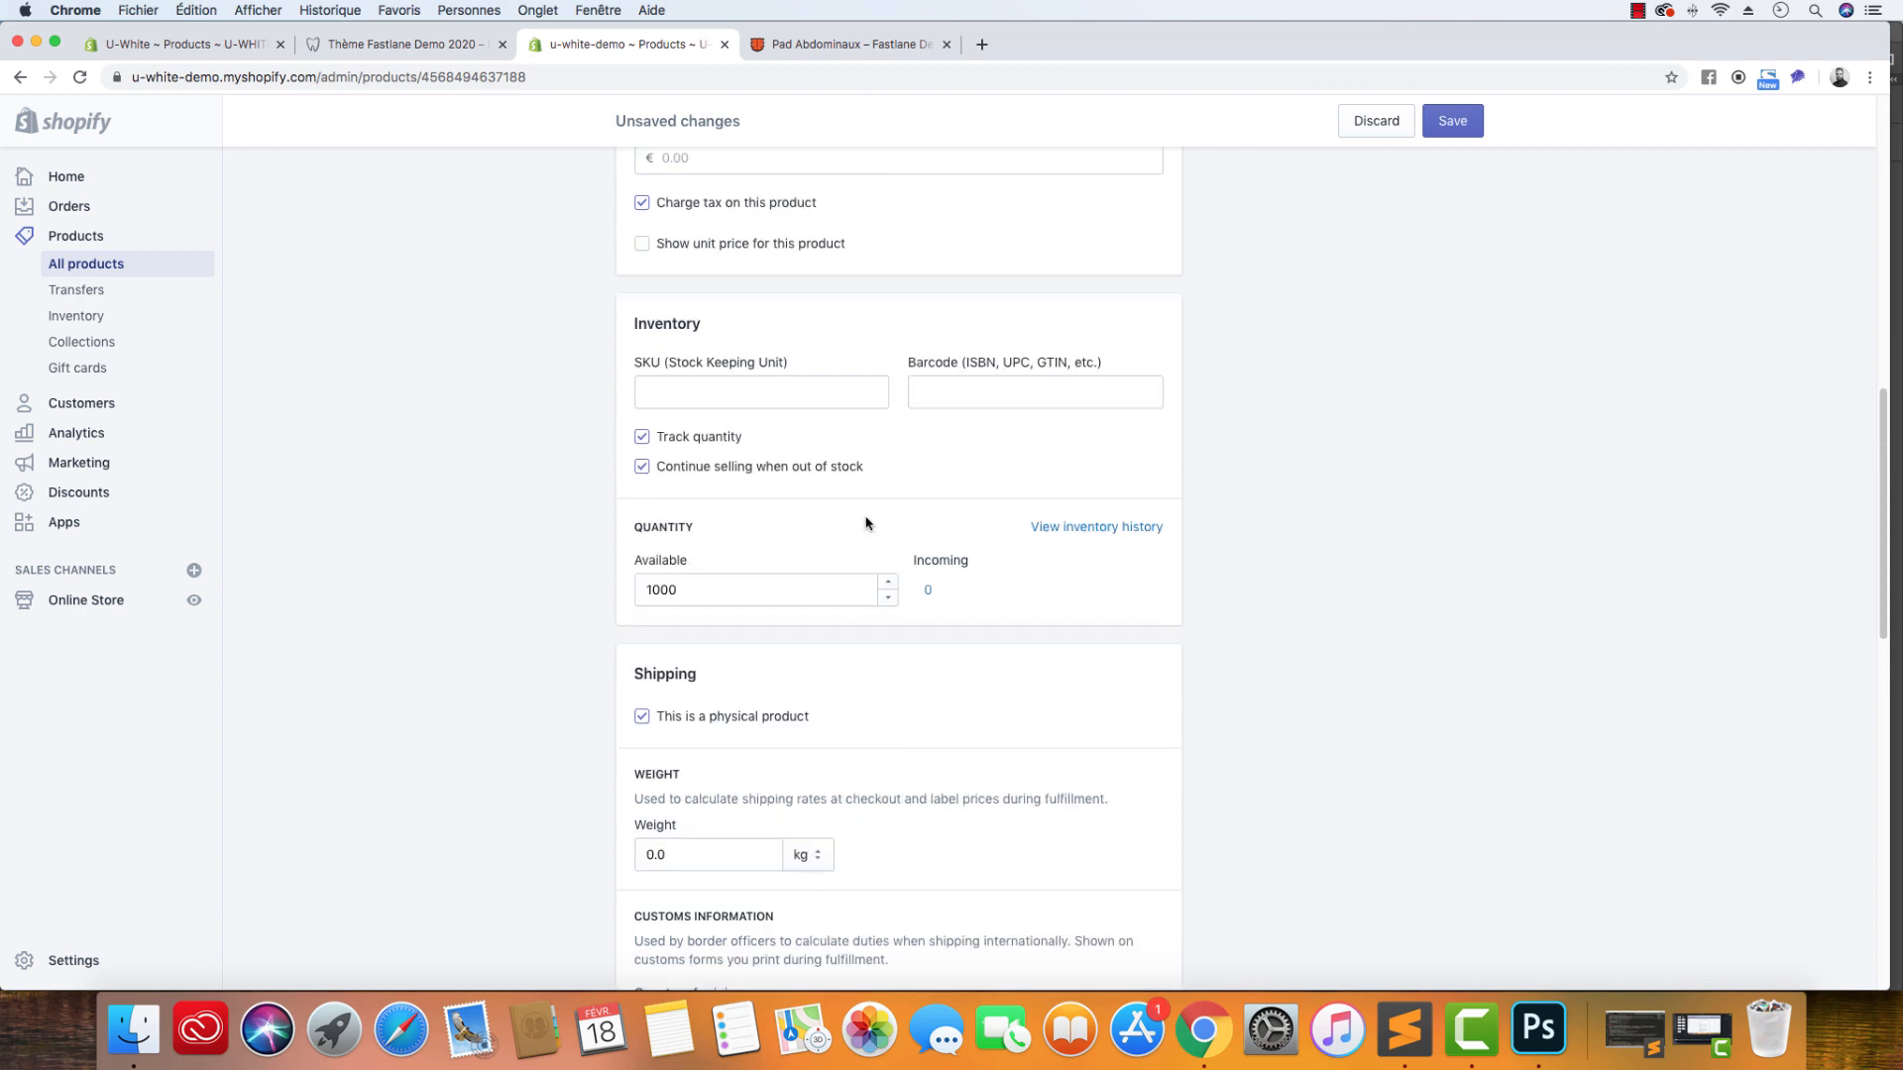
pyautogui.scroll(6, 756, 357)
pyautogui.click(696, 715)
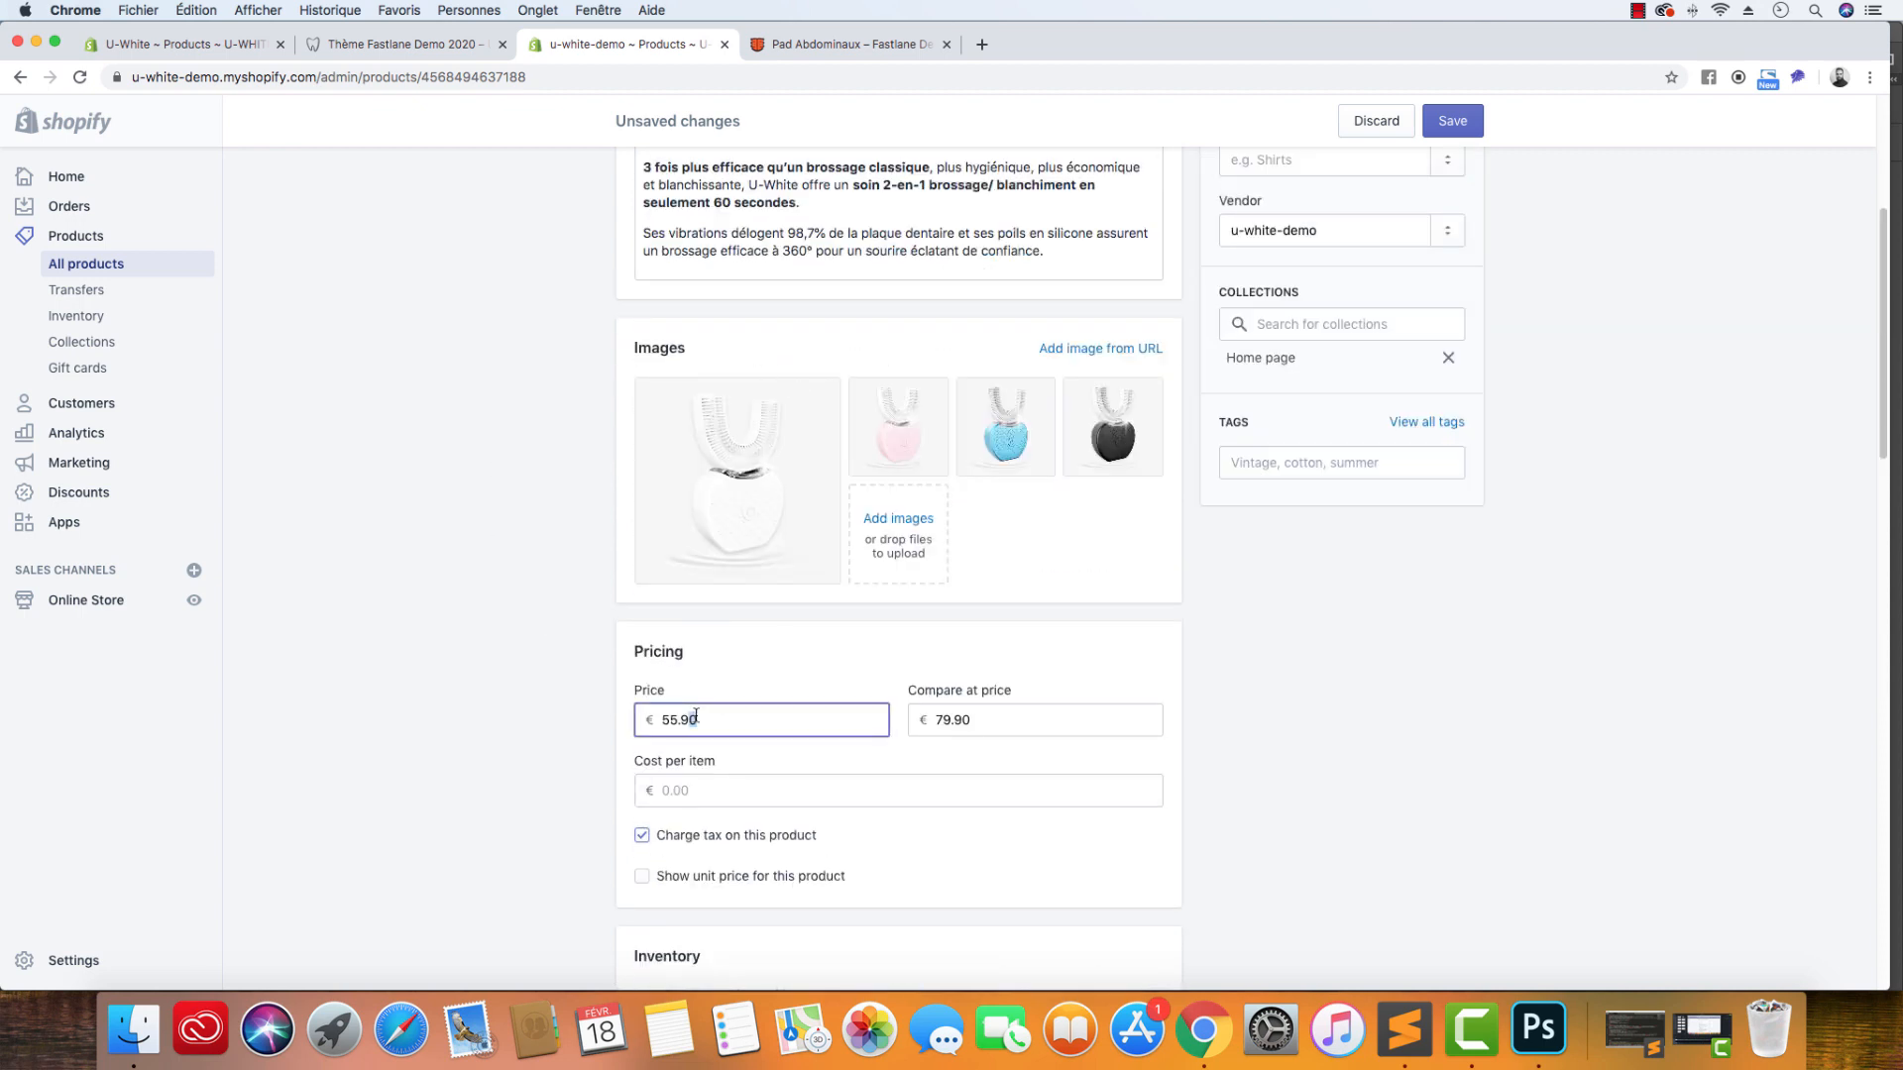
pyautogui.scroll(-1, 488, 699)
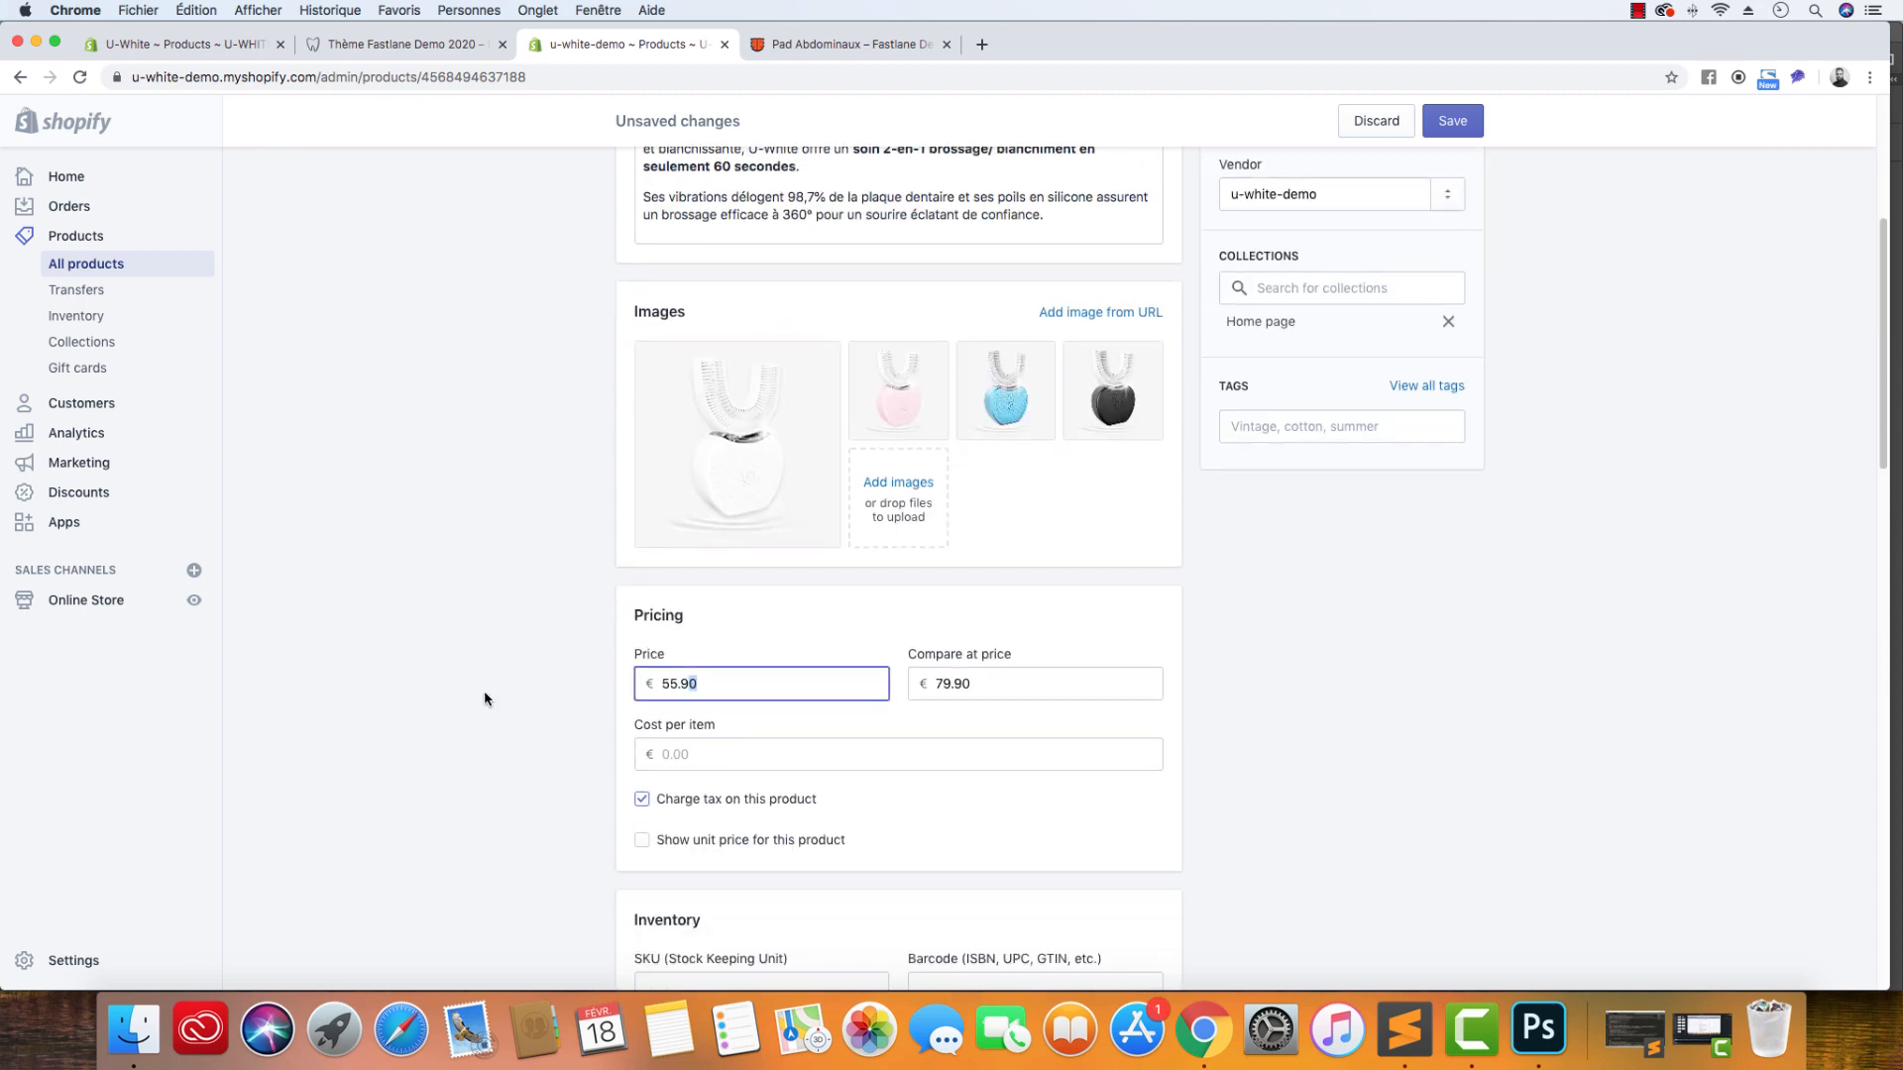
pyautogui.click(1463, 135)
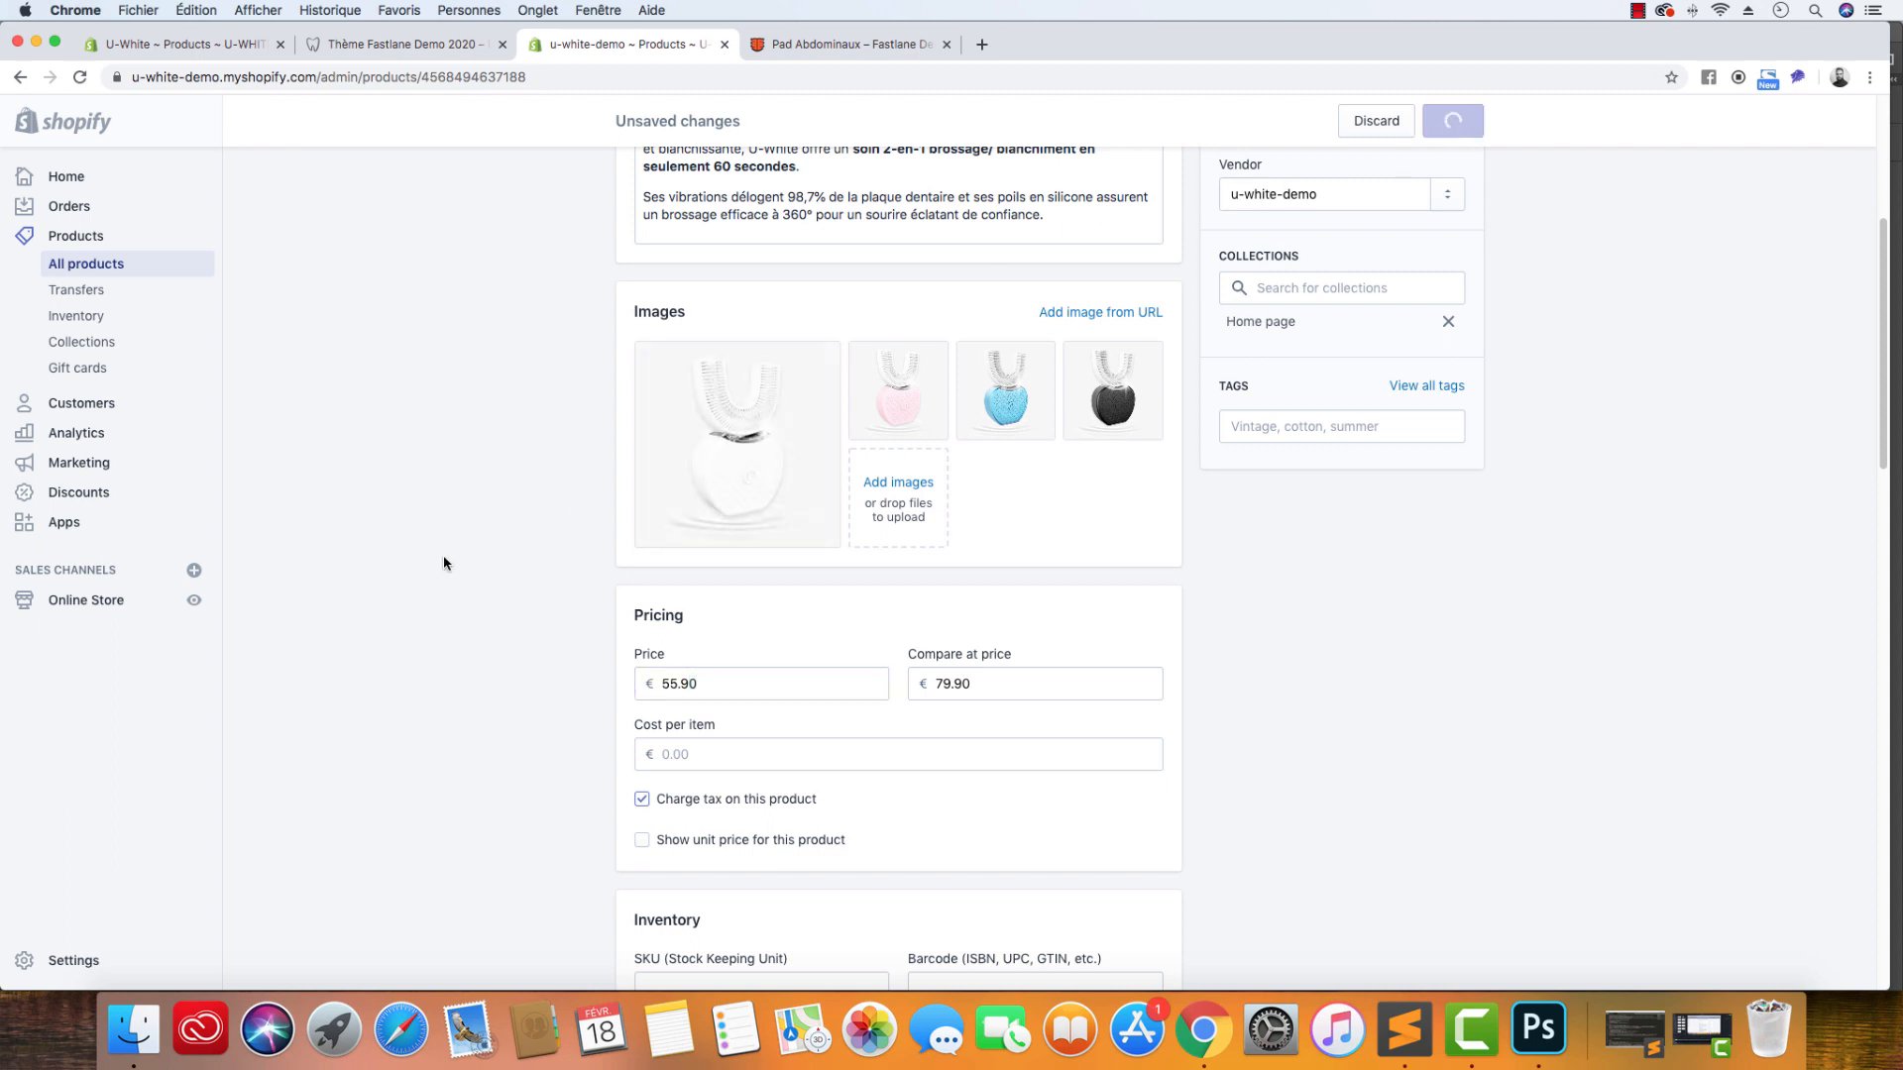
# Assign the white toothbrush image to the Blanc variant.
pyautogui.scroll(-10, 443, 557)
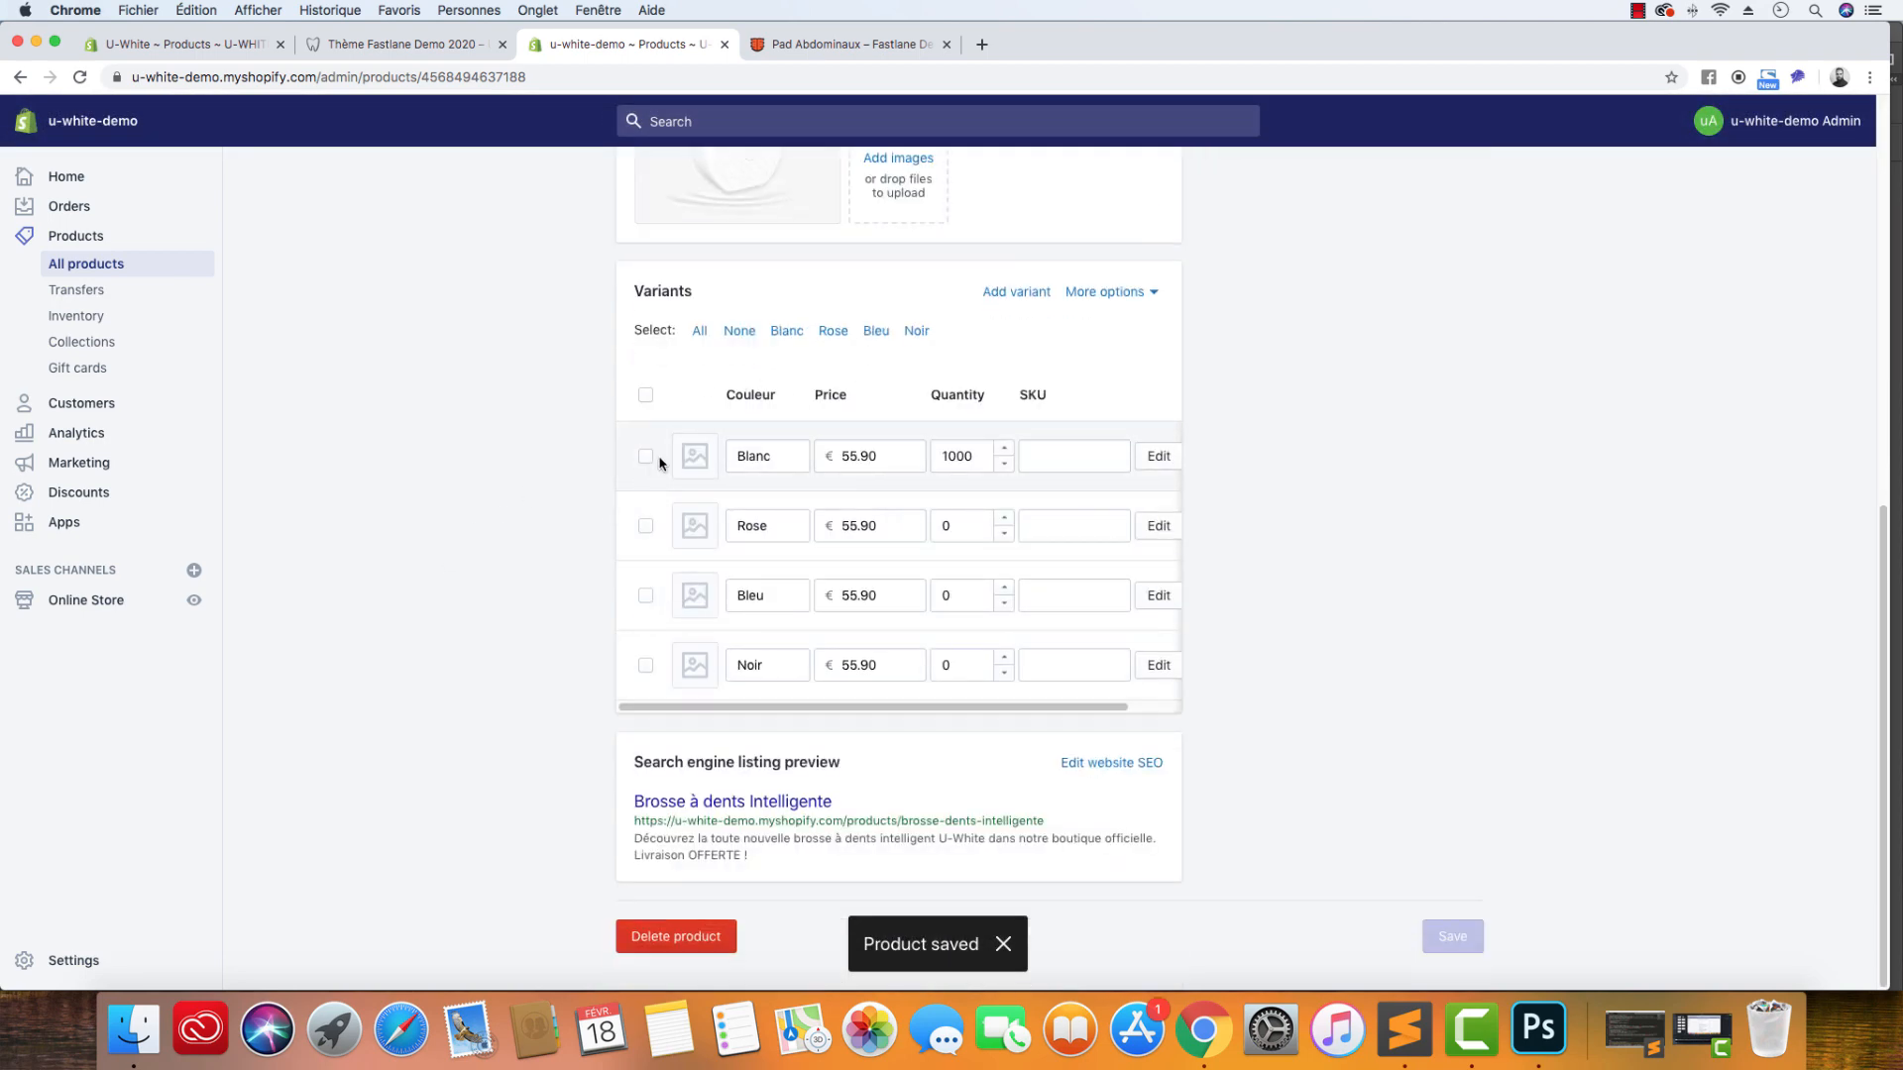
pyautogui.click(701, 458)
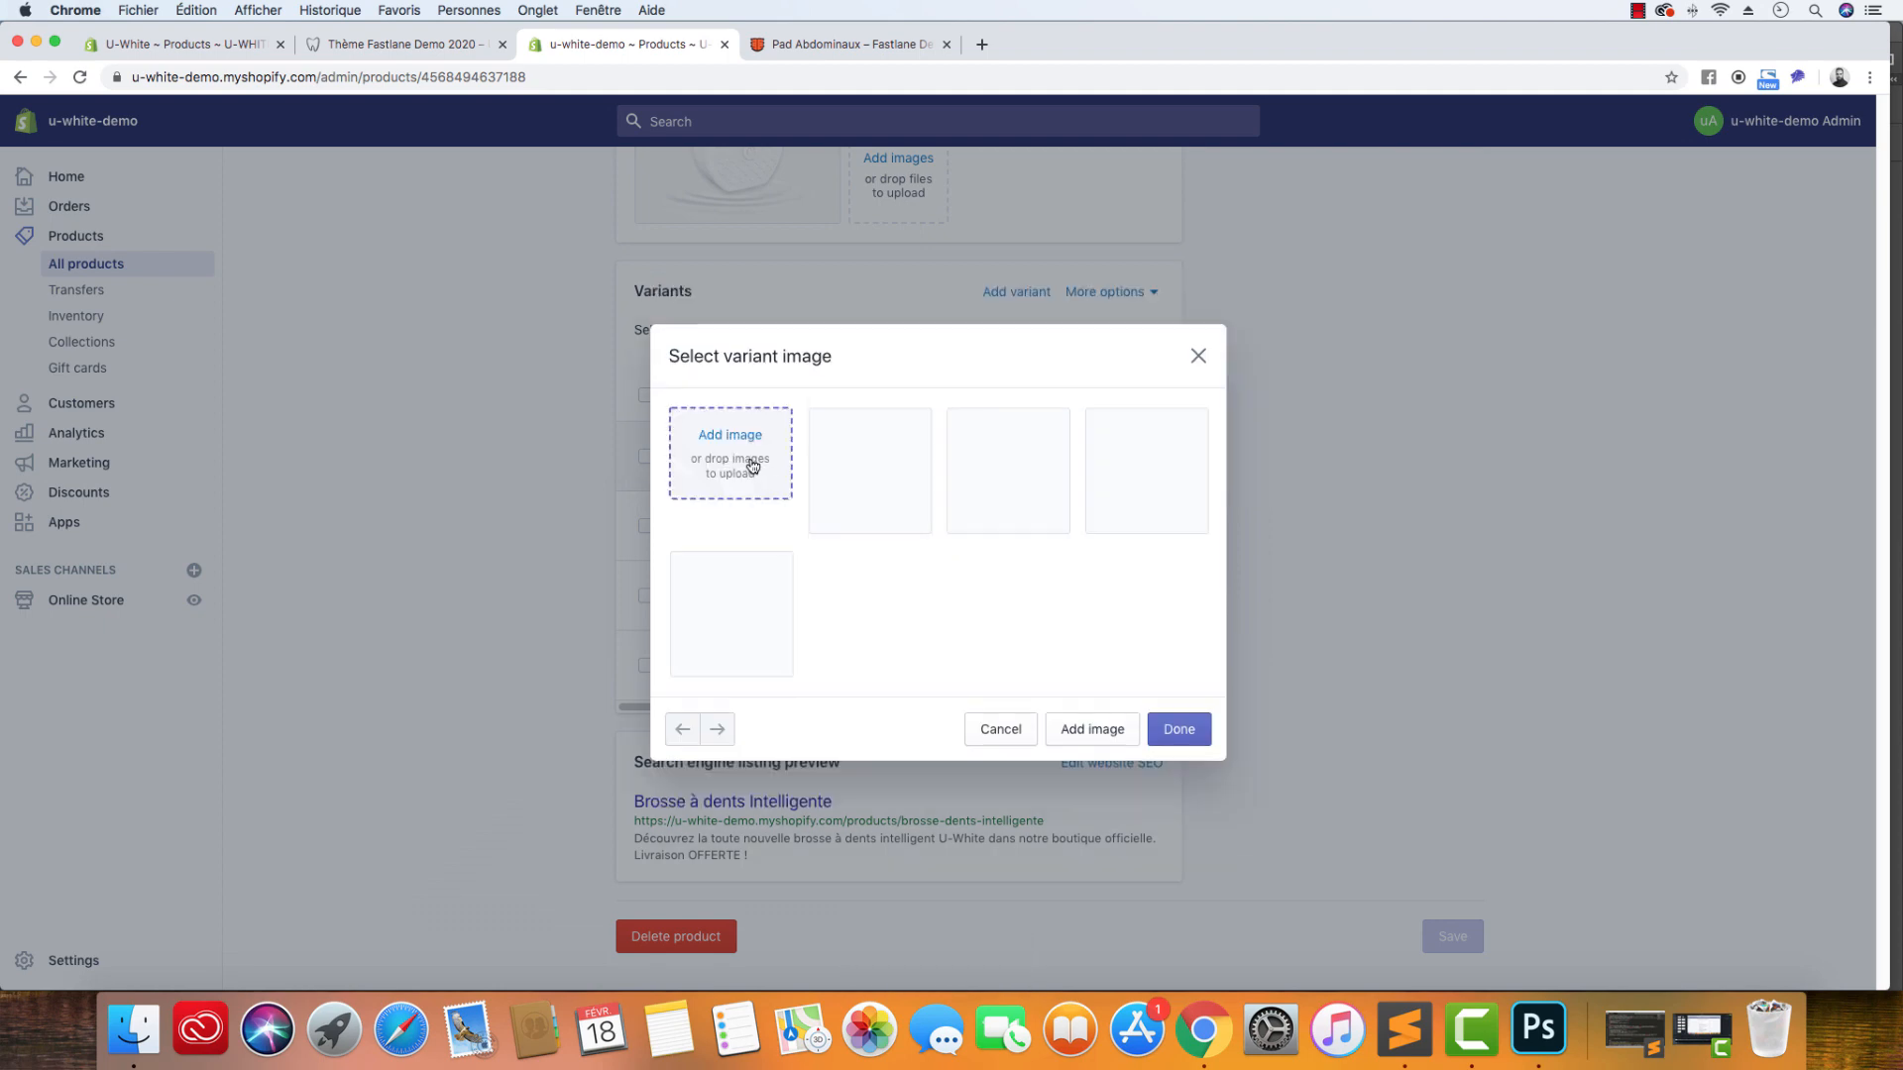
pyautogui.click(871, 477)
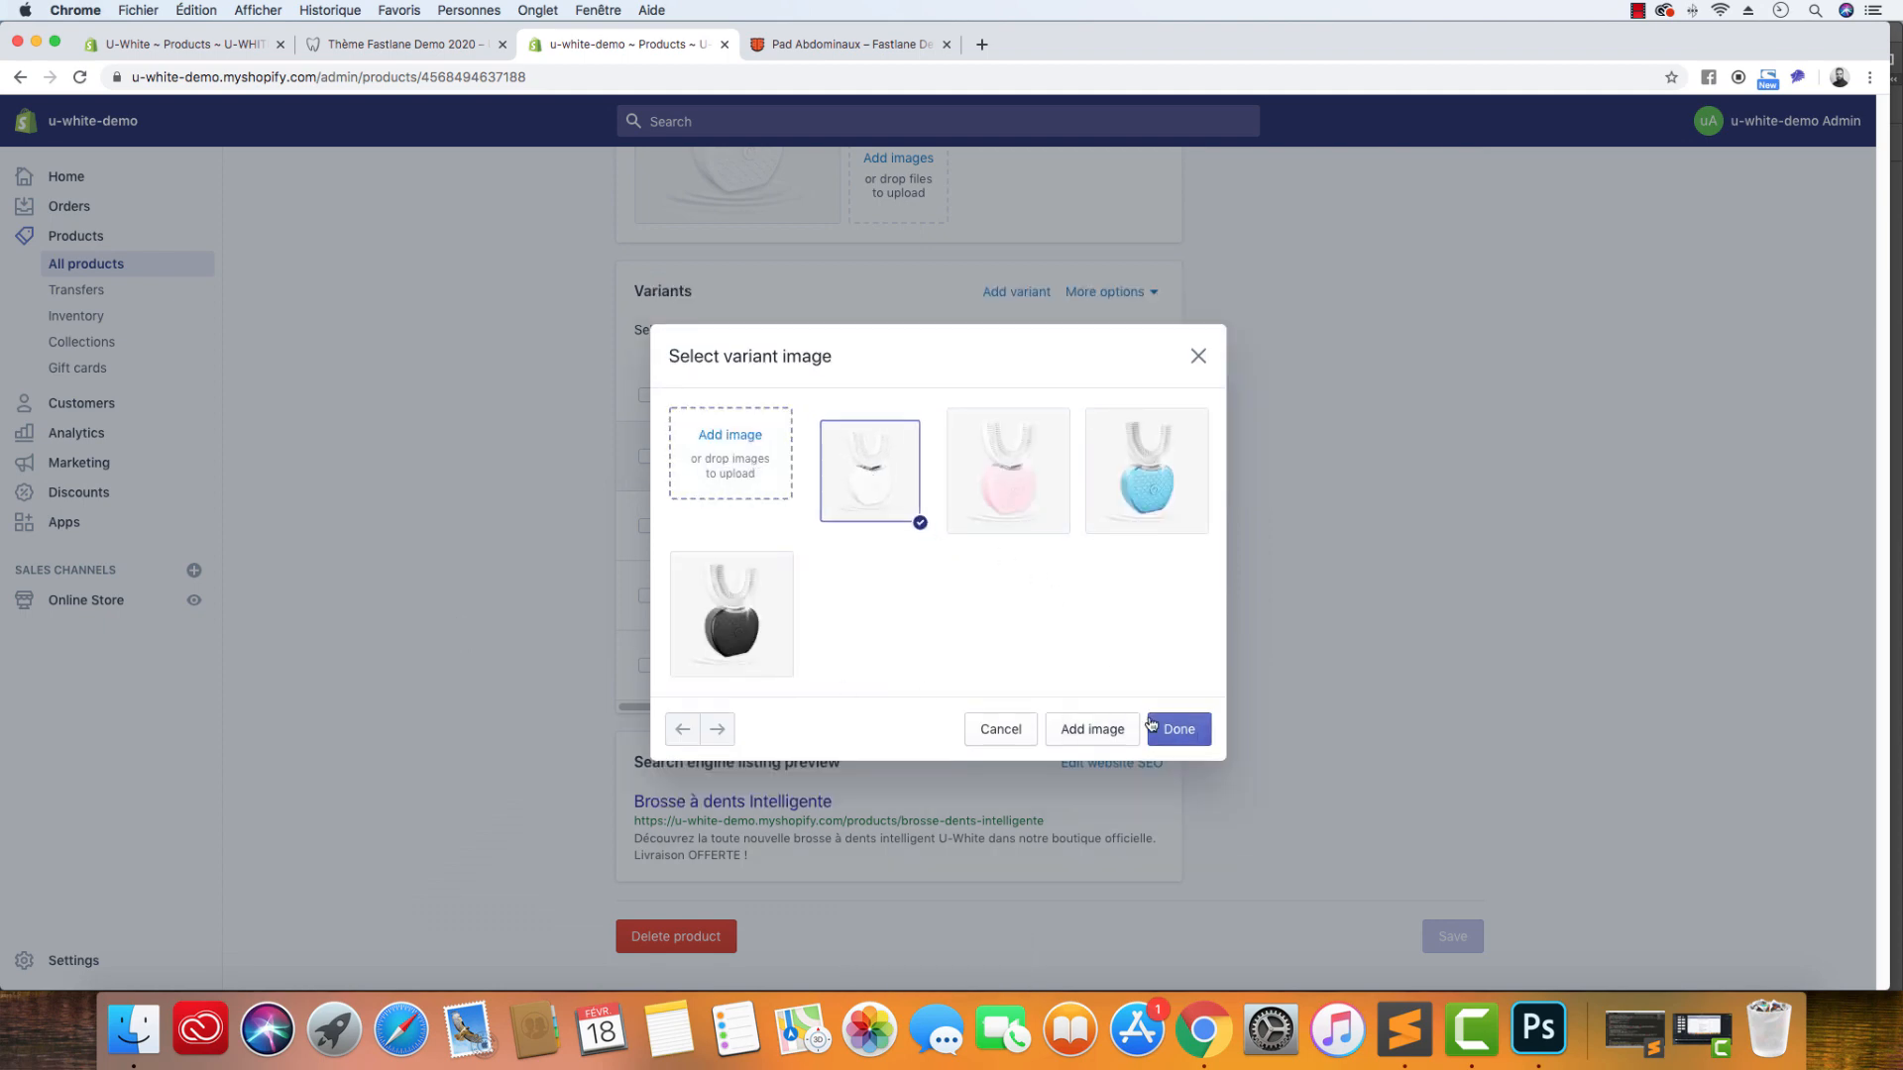
pyautogui.click(1179, 730)
# Swap the pink and blue toothbrush images in the product's image order and restore their original positions.
pyautogui.scroll(4, 733, 501)
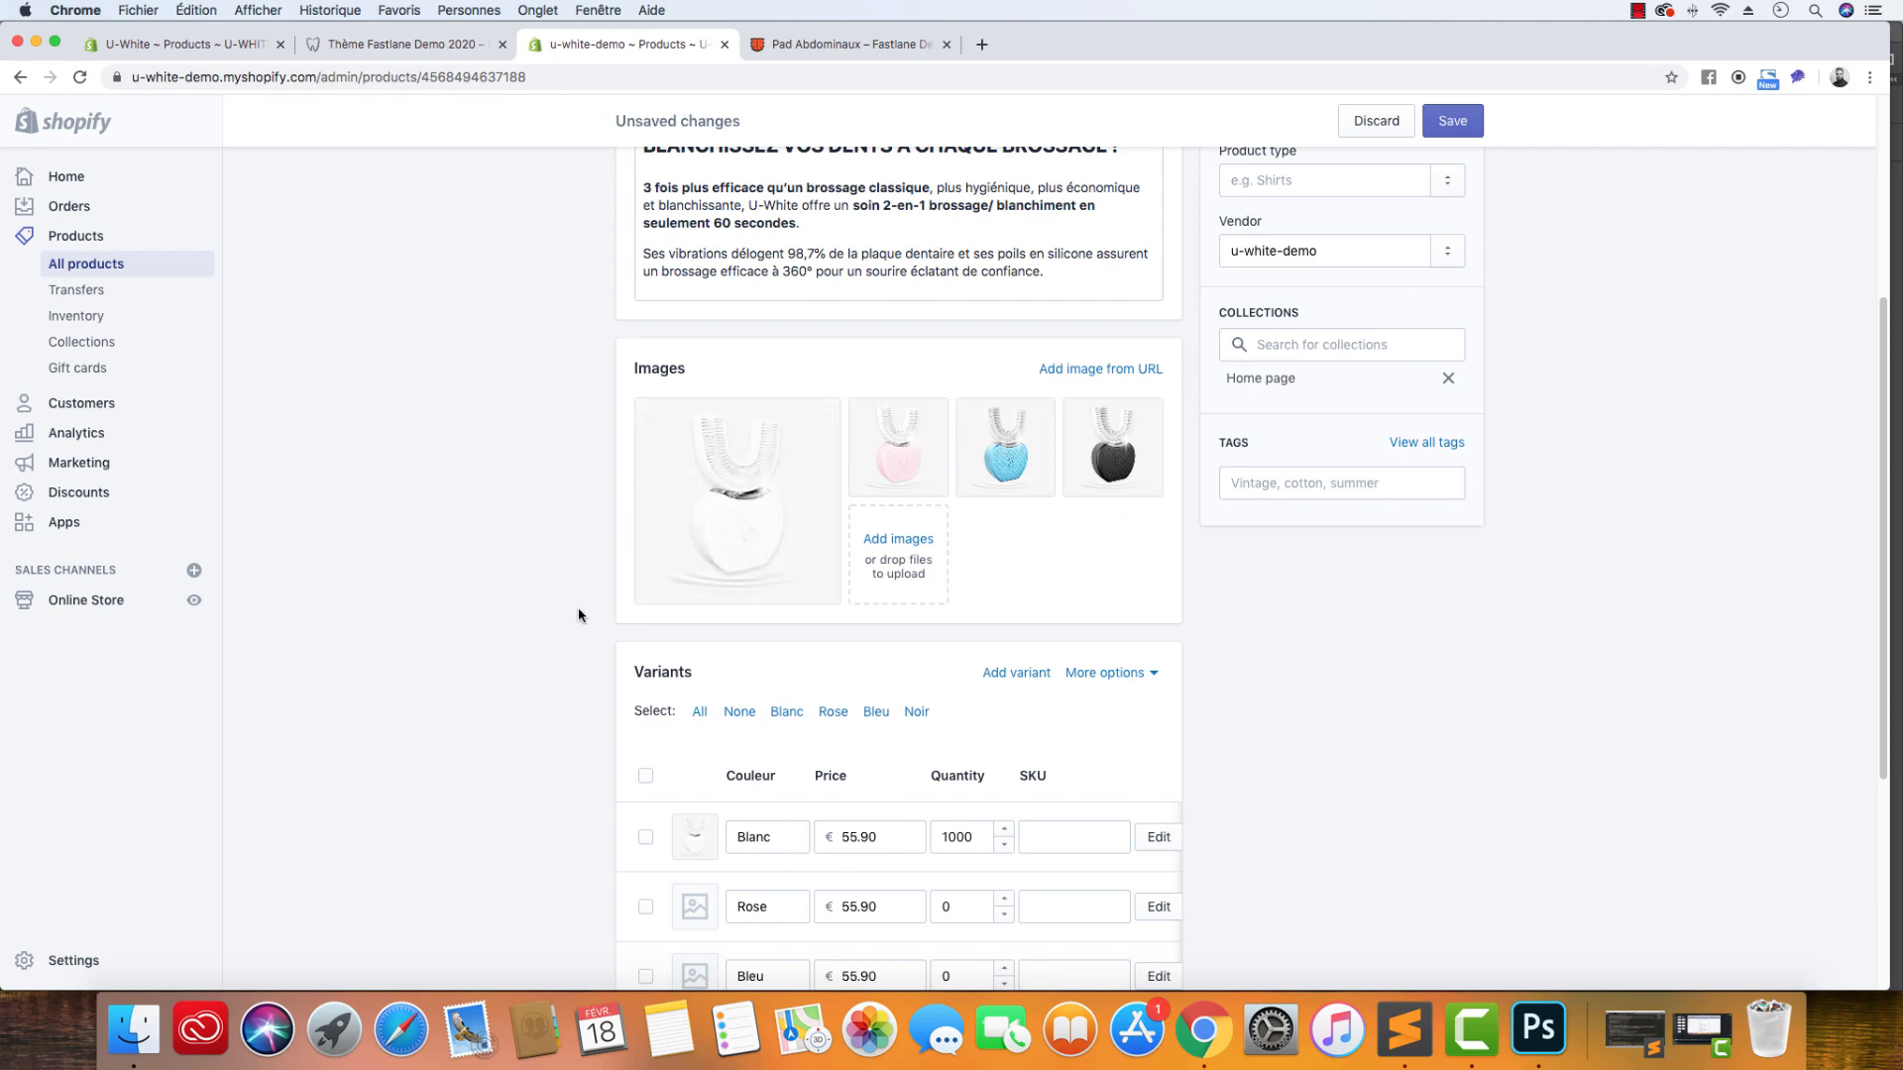
pyautogui.scroll(-3, 593, 612)
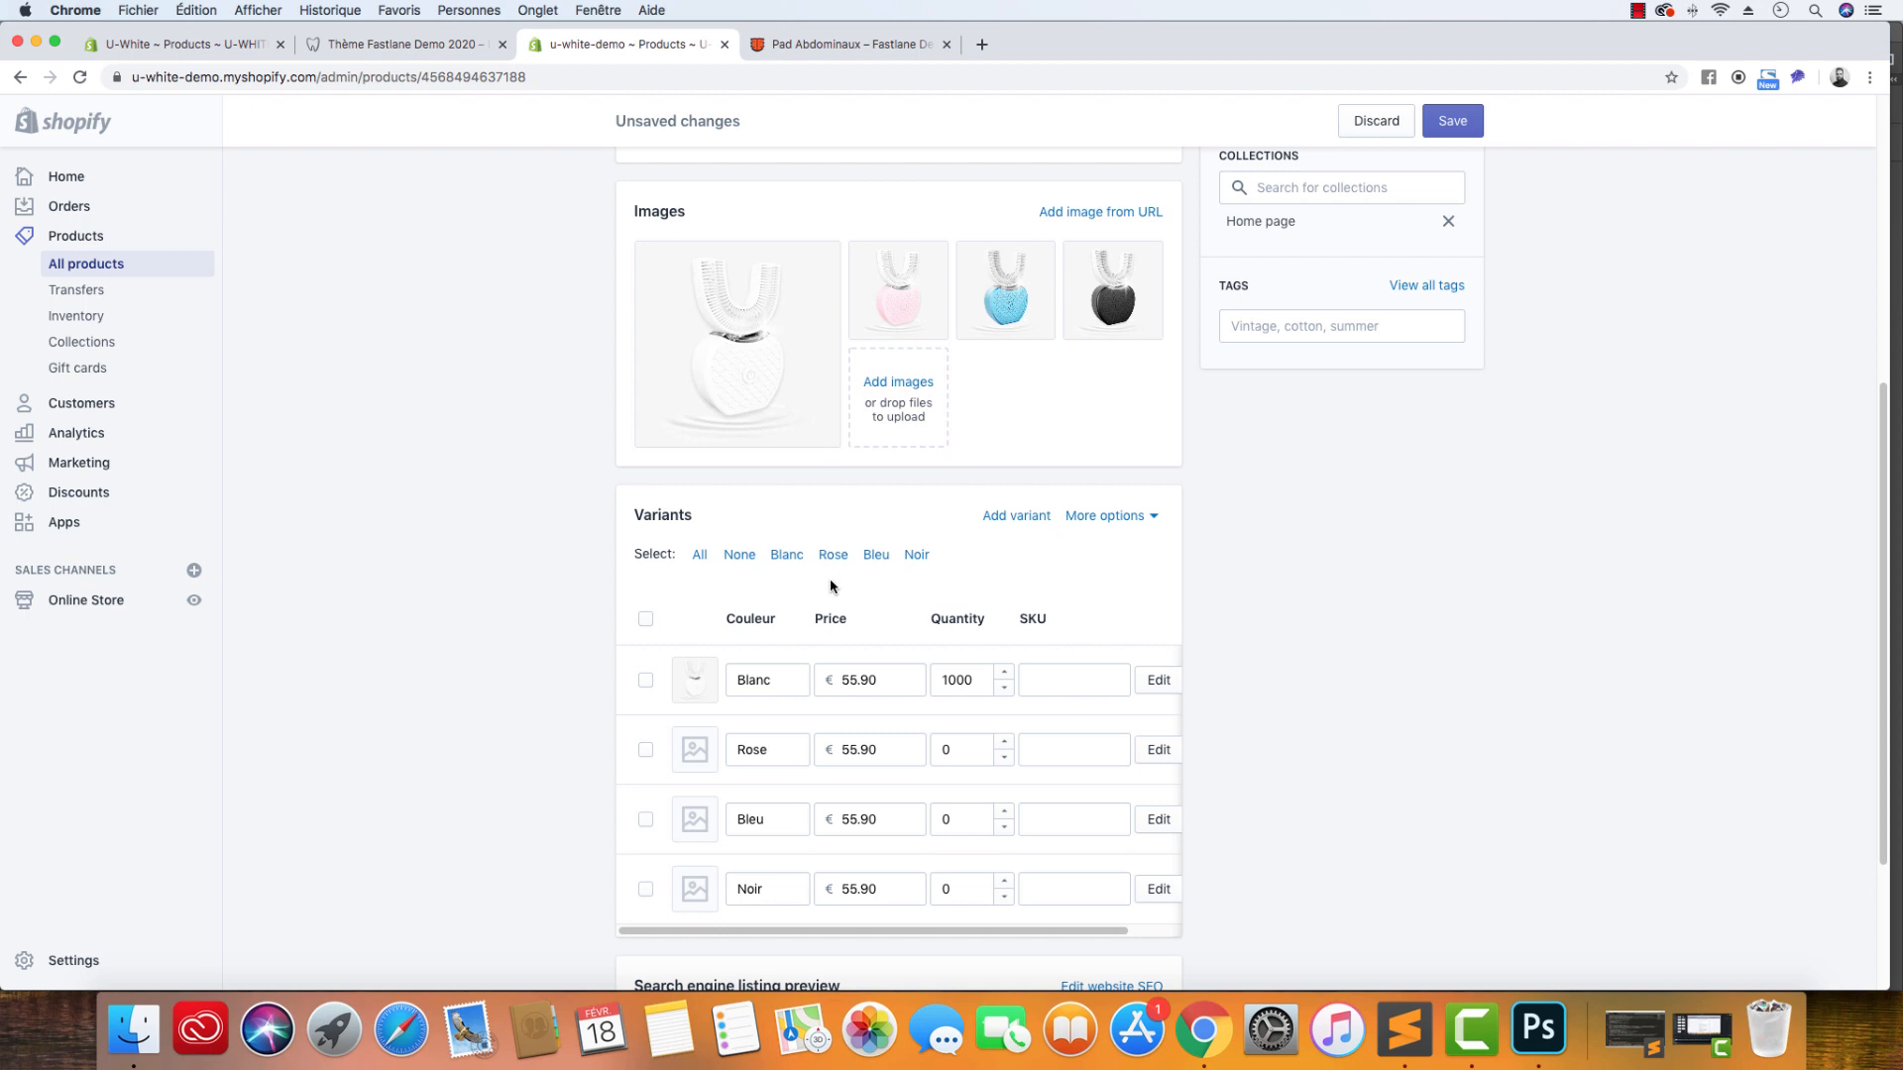
pyautogui.moveTo(898, 289); pyautogui.dragTo(994, 396)
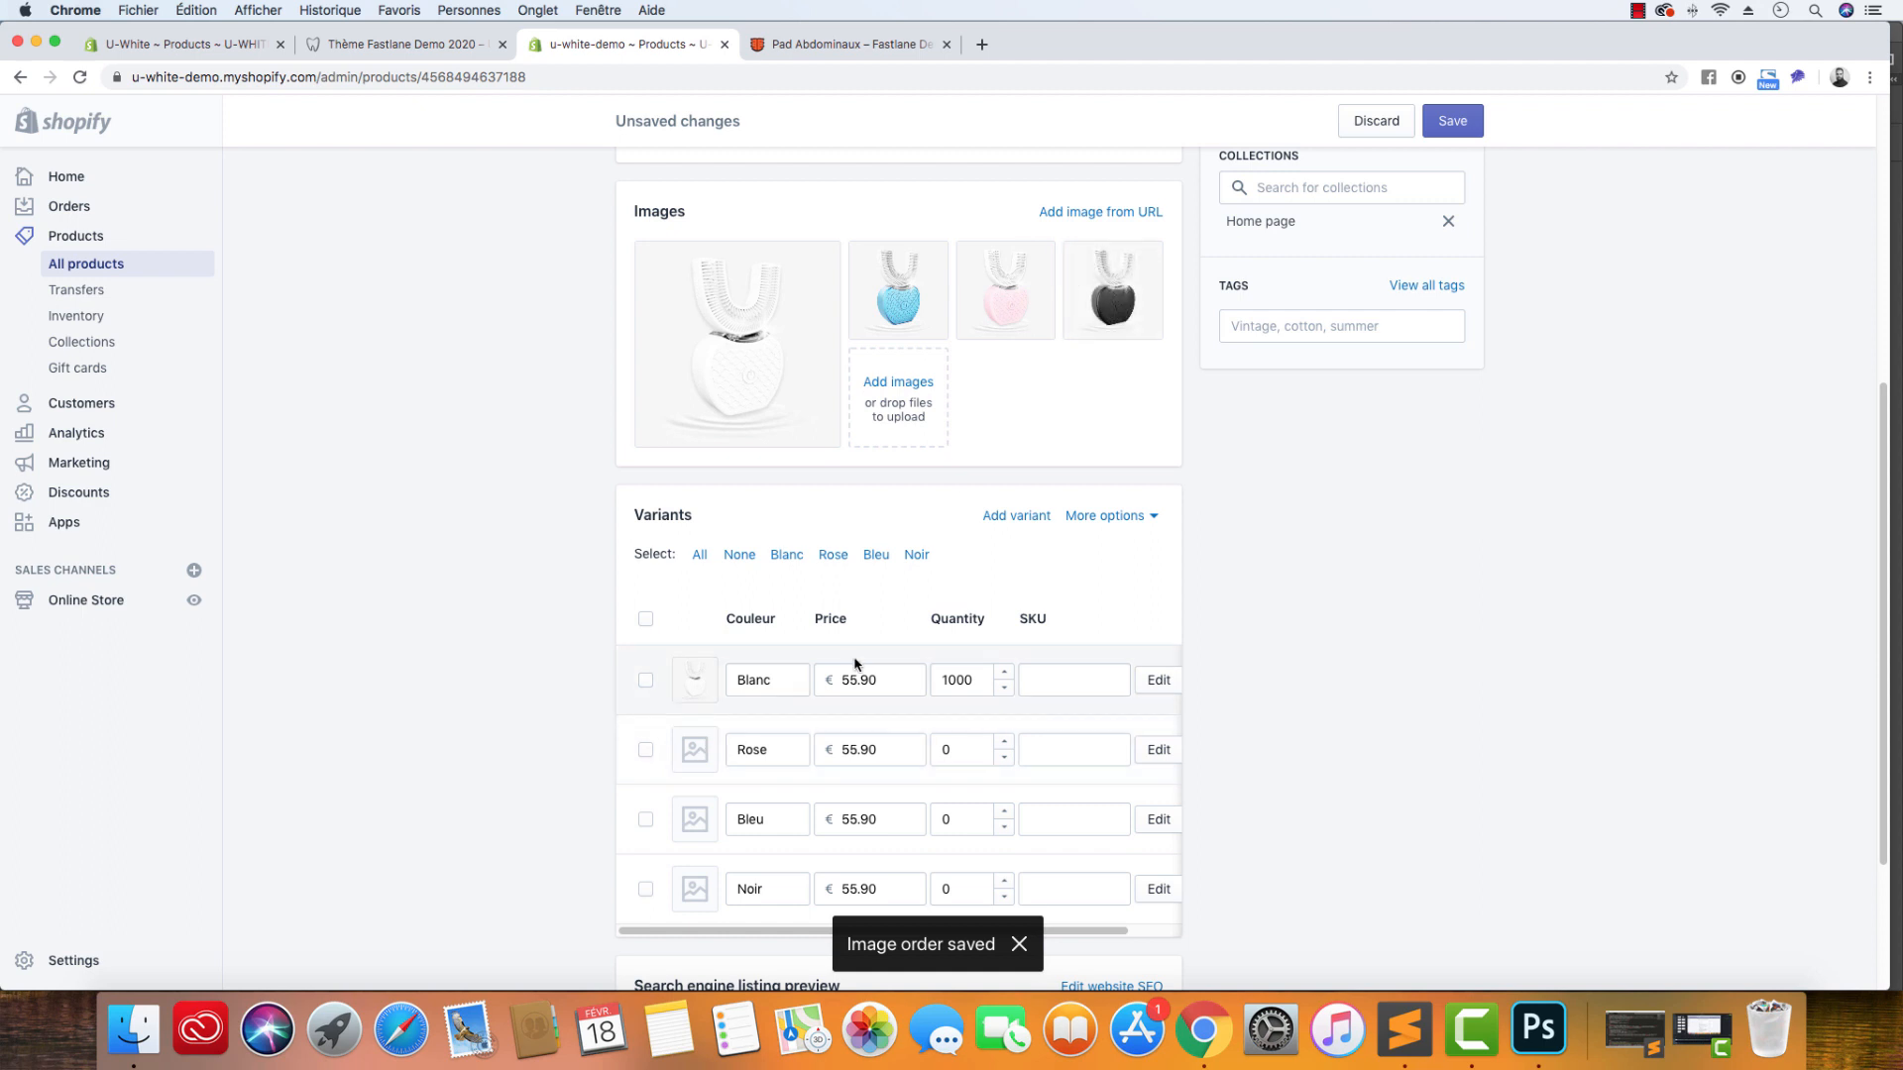
pyautogui.moveTo(1006, 265); pyautogui.dragTo(904, 287)
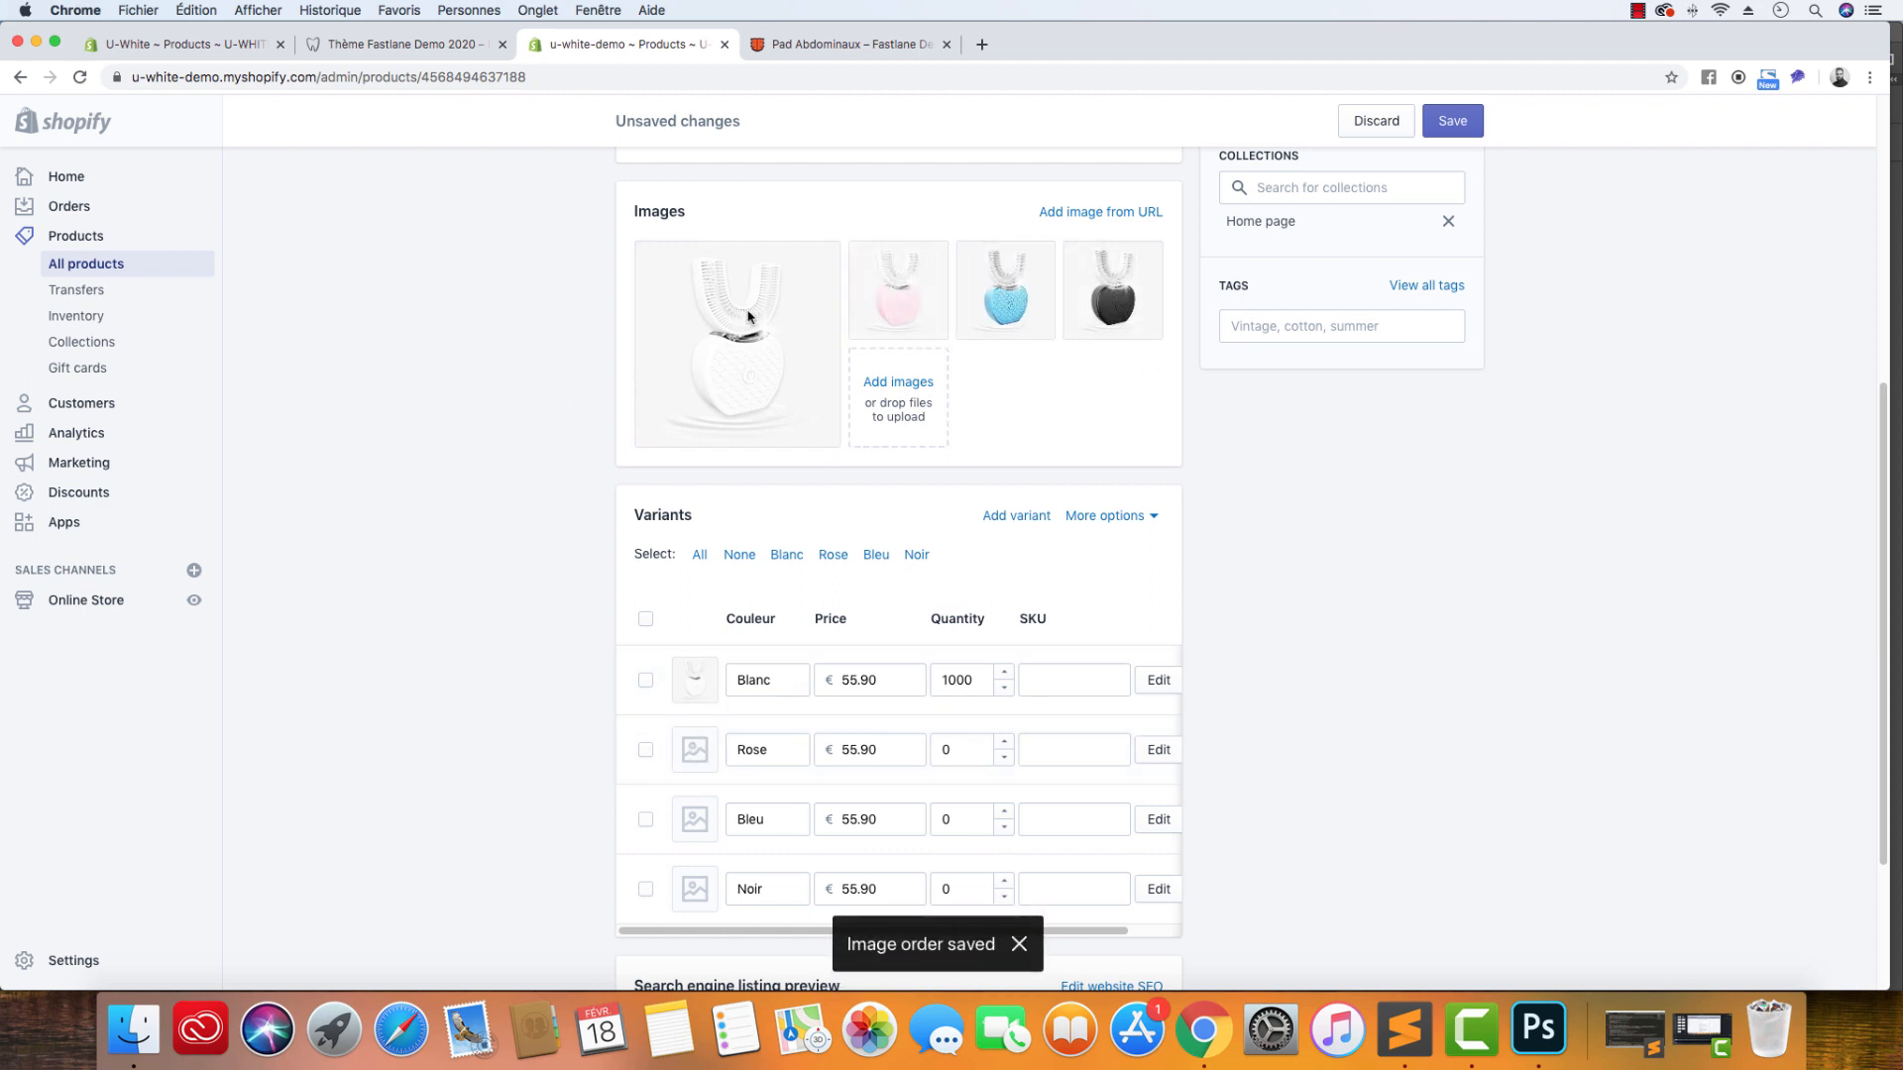
# Assign the pink toothbrush image to the Rose variant and the blue one to the Bleu variant.
pyautogui.click(697, 755)
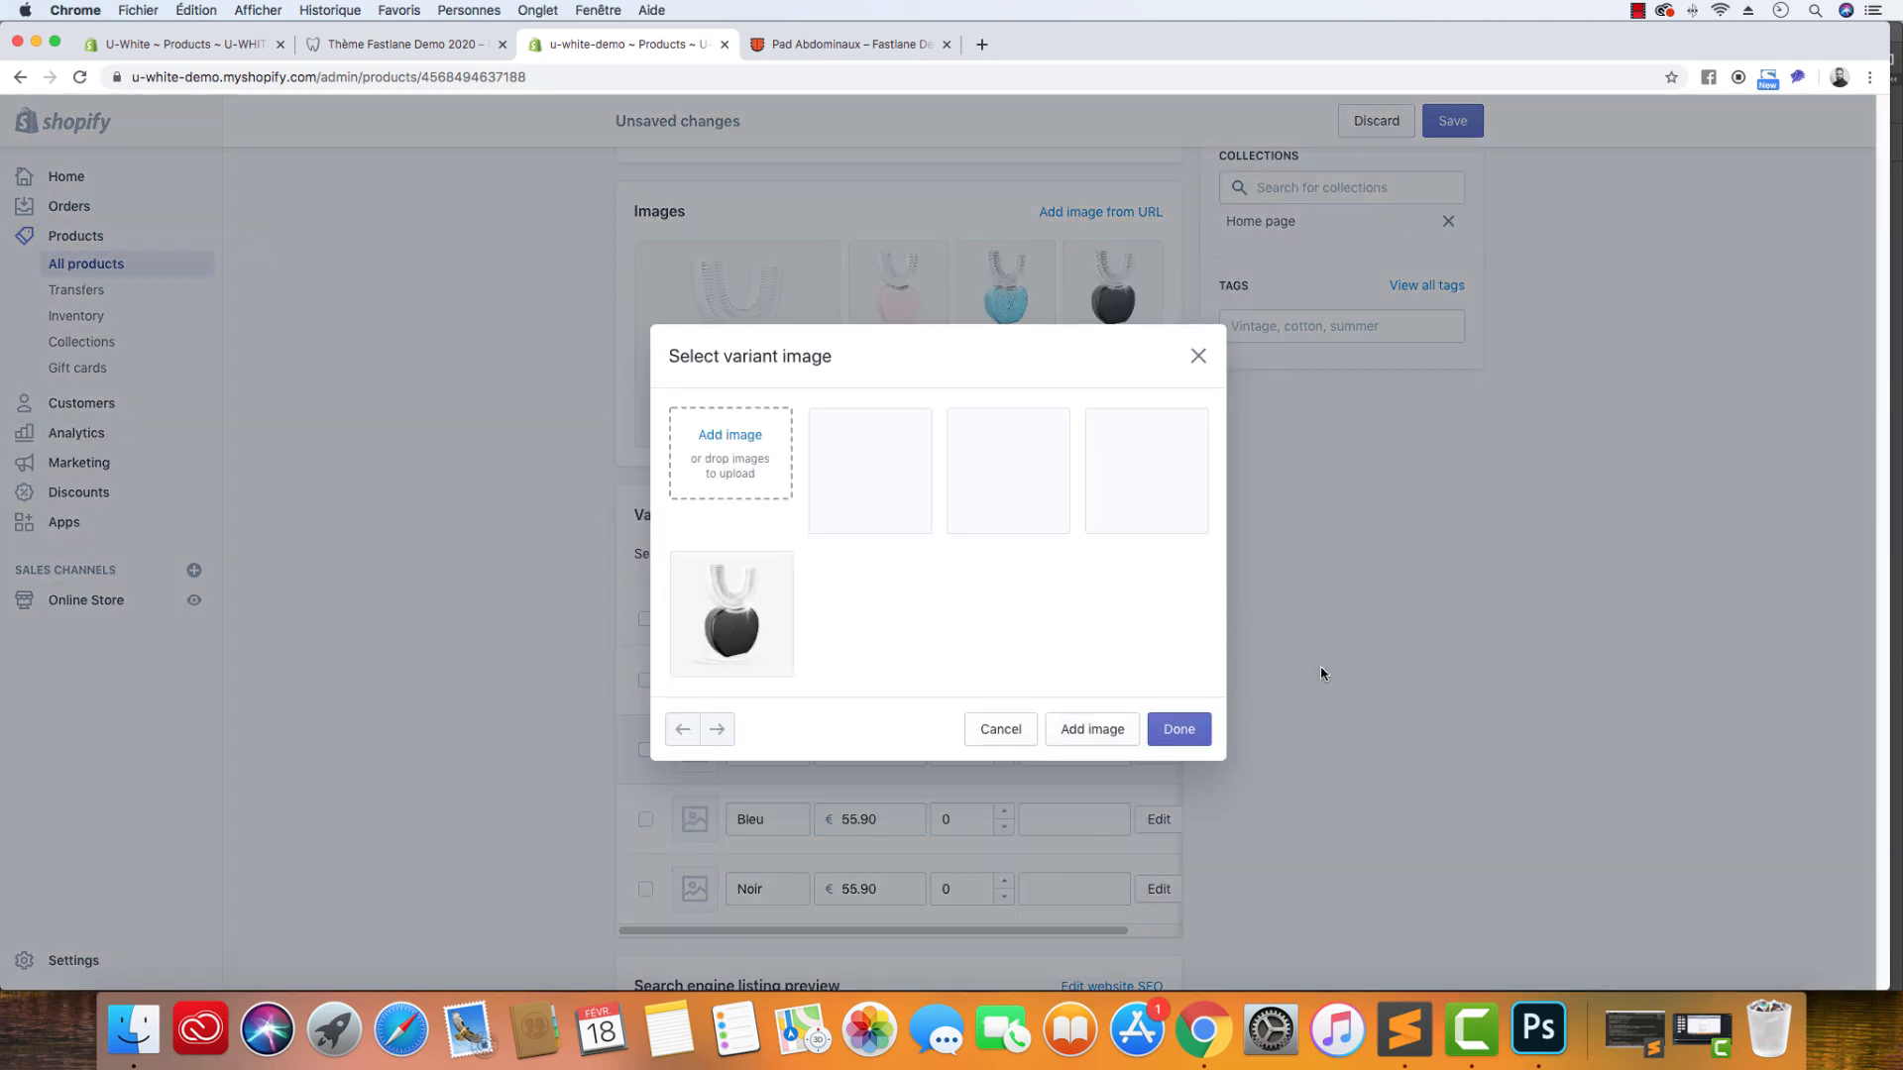
pyautogui.click(1002, 491)
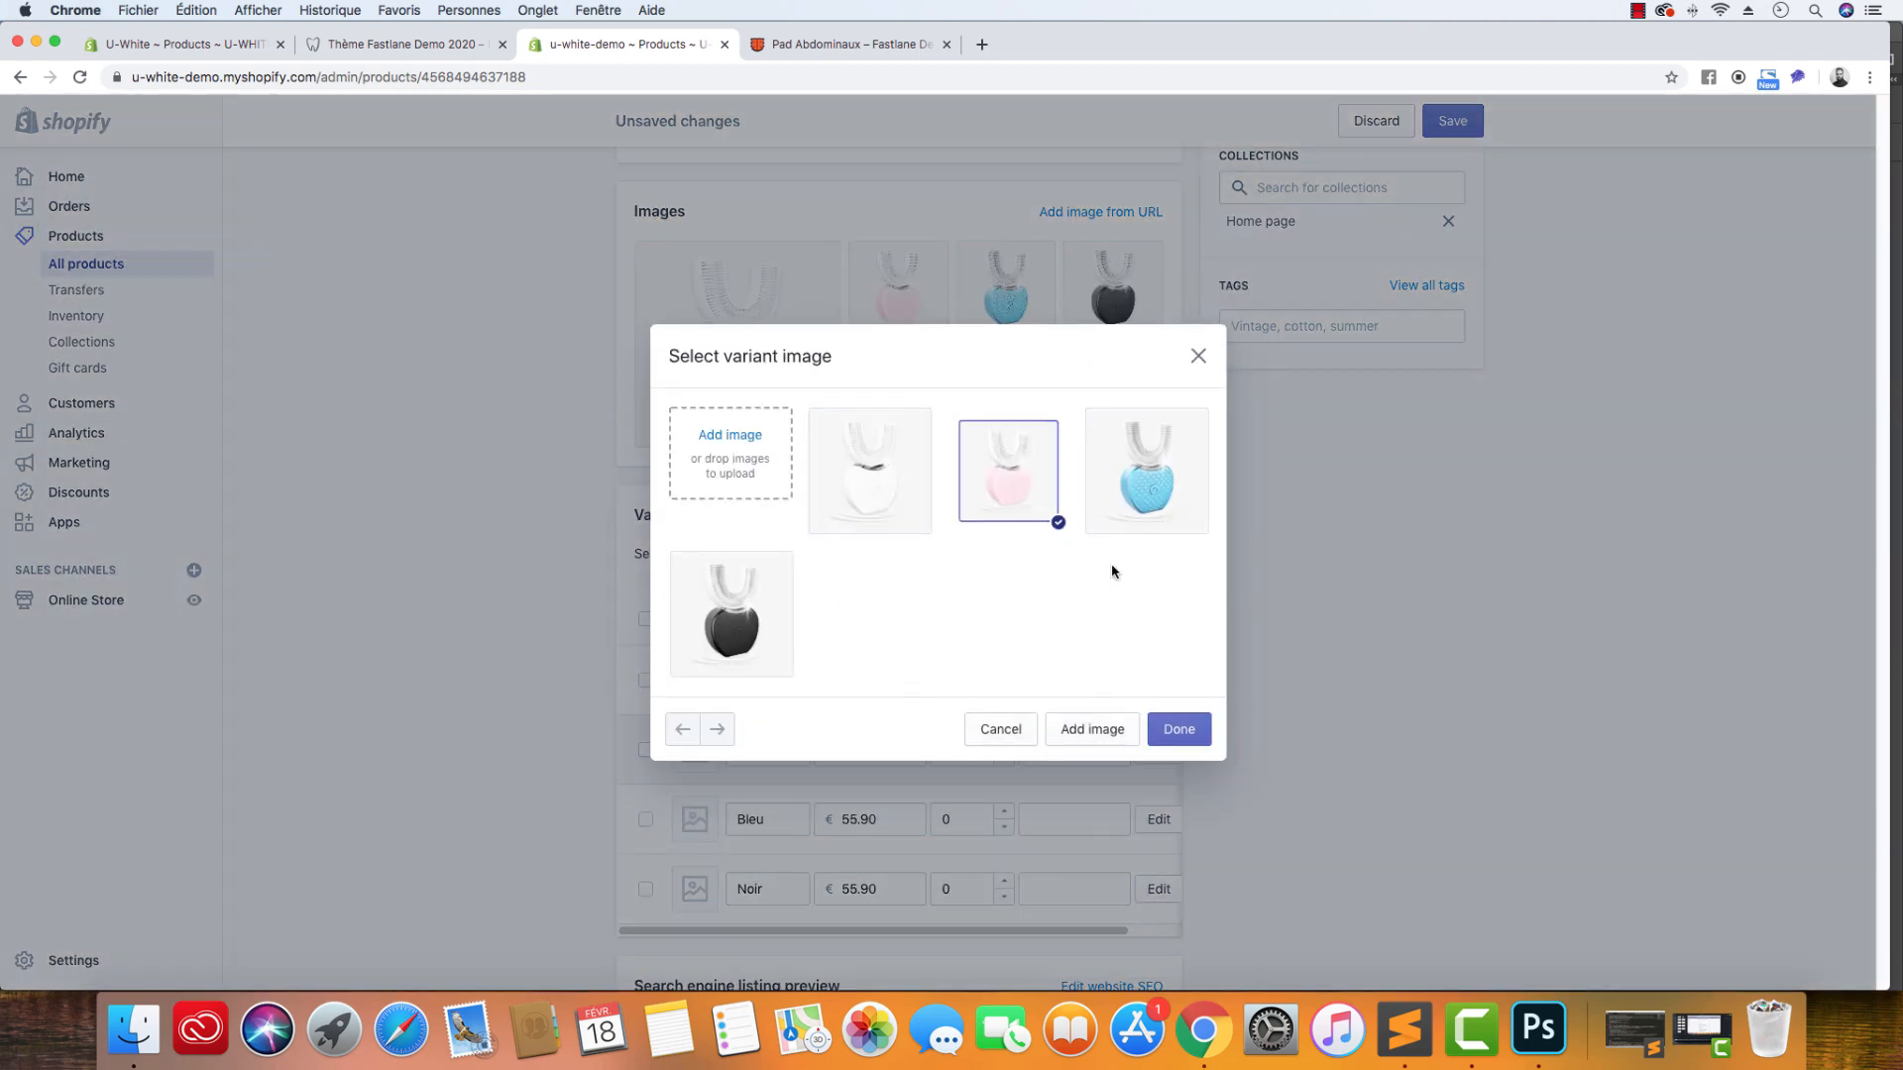
pyautogui.click(1179, 728)
pyautogui.click(694, 820)
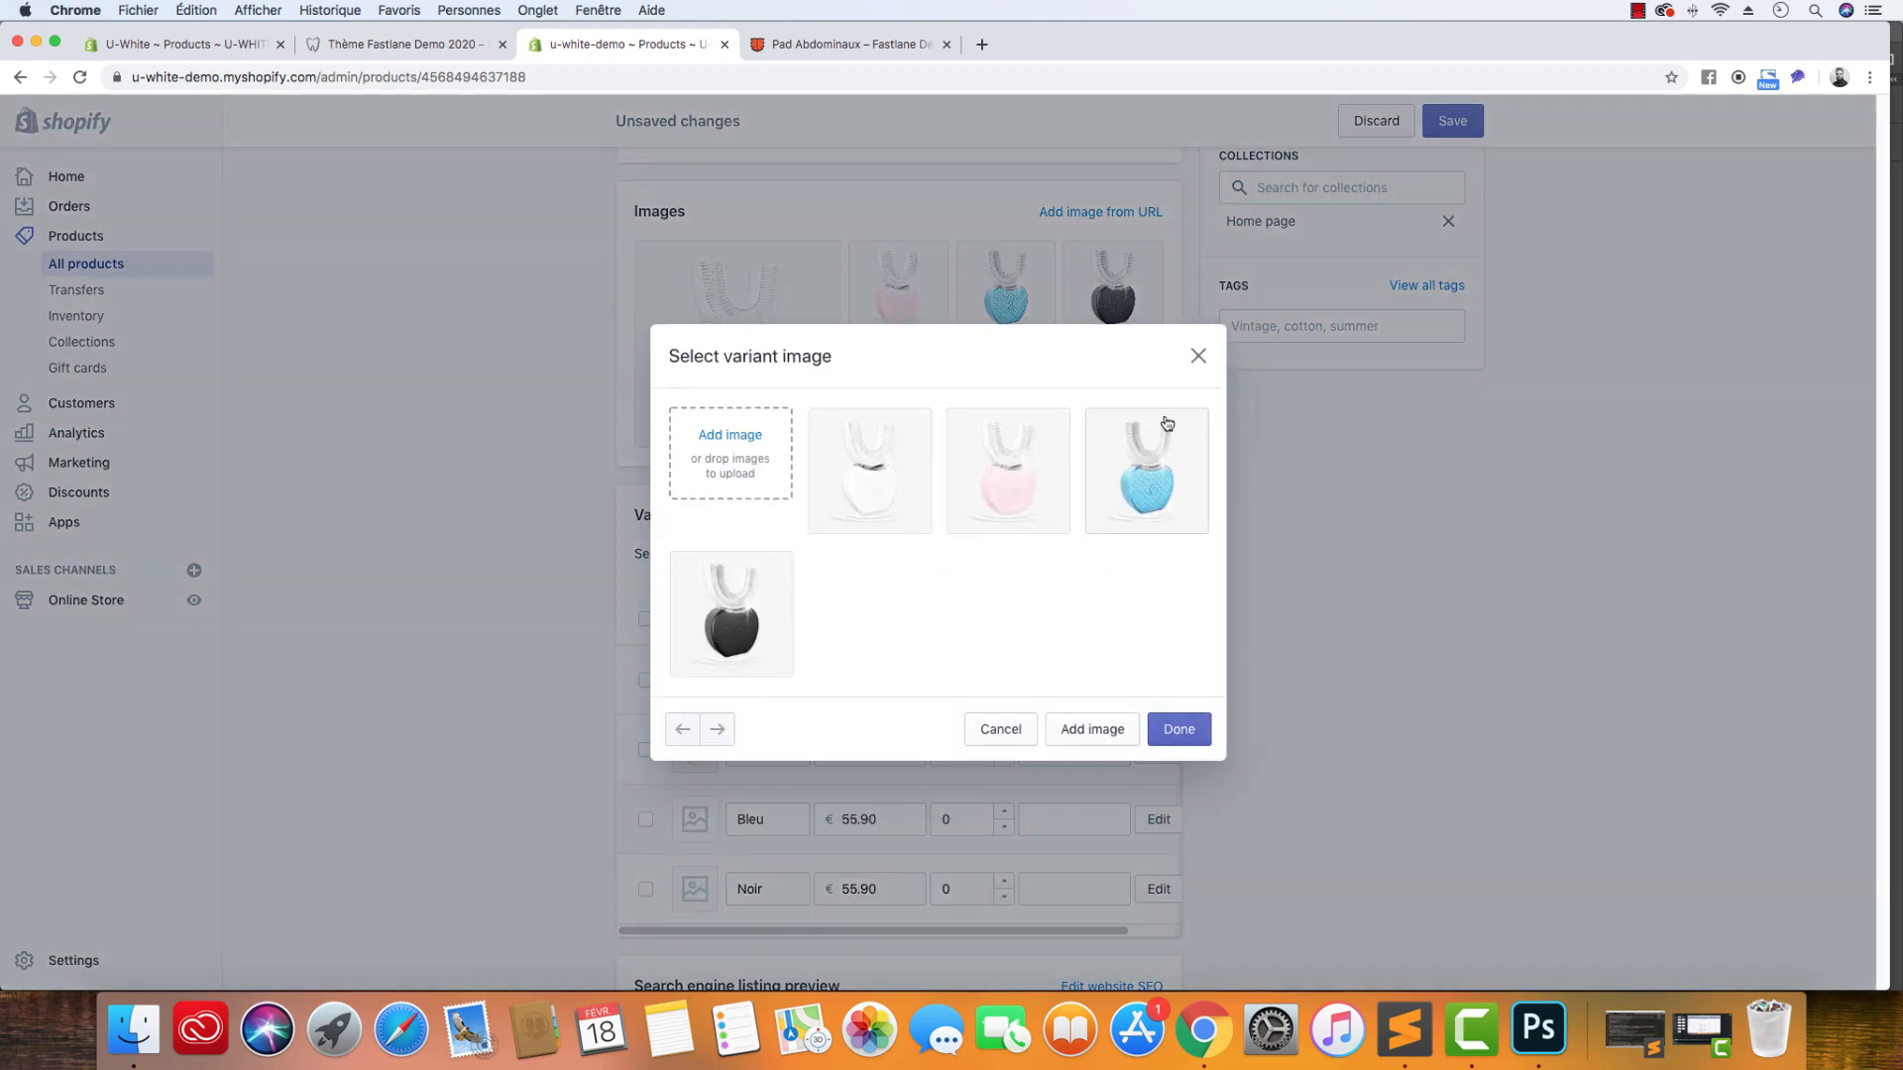
pyautogui.click(1150, 495)
pyautogui.click(1175, 728)
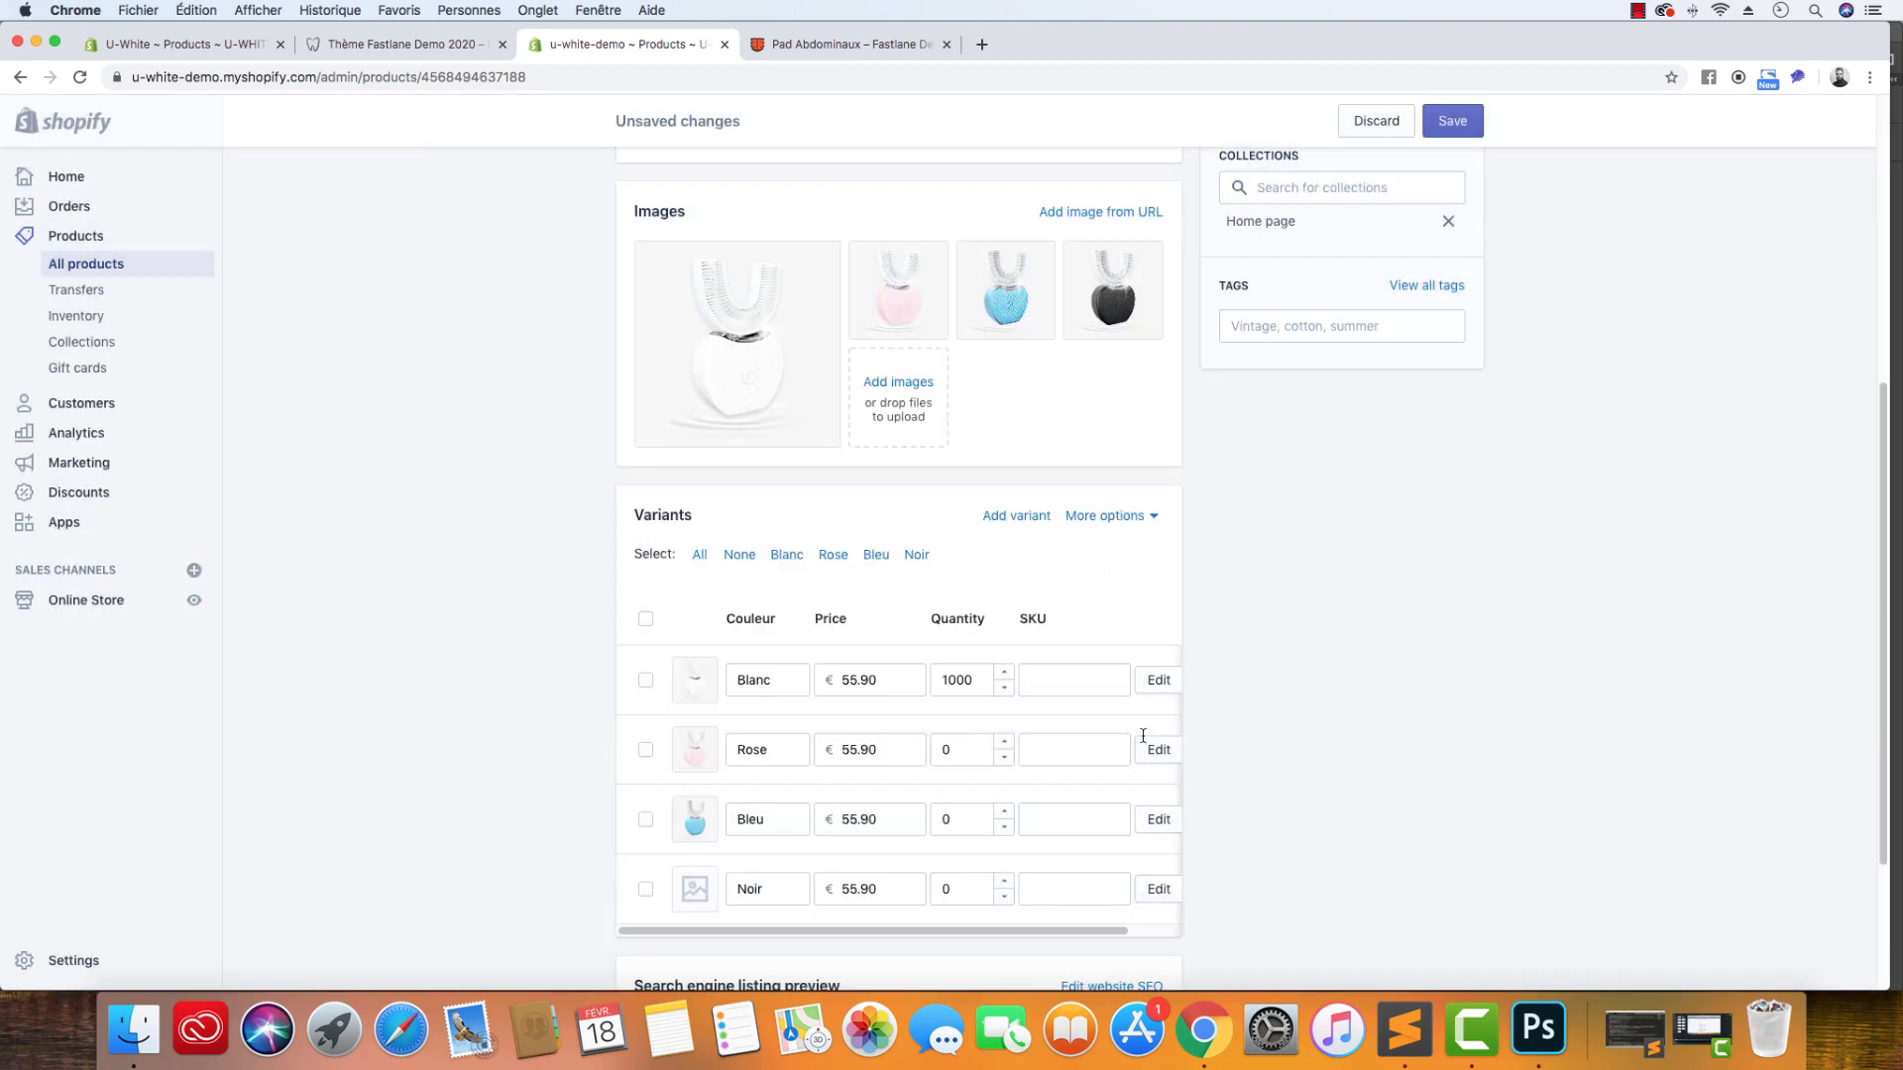
# Assign the black toothbrush image to the Noir variant and save the product.
pyautogui.click(693, 889)
pyautogui.click(710, 628)
pyautogui.click(1179, 728)
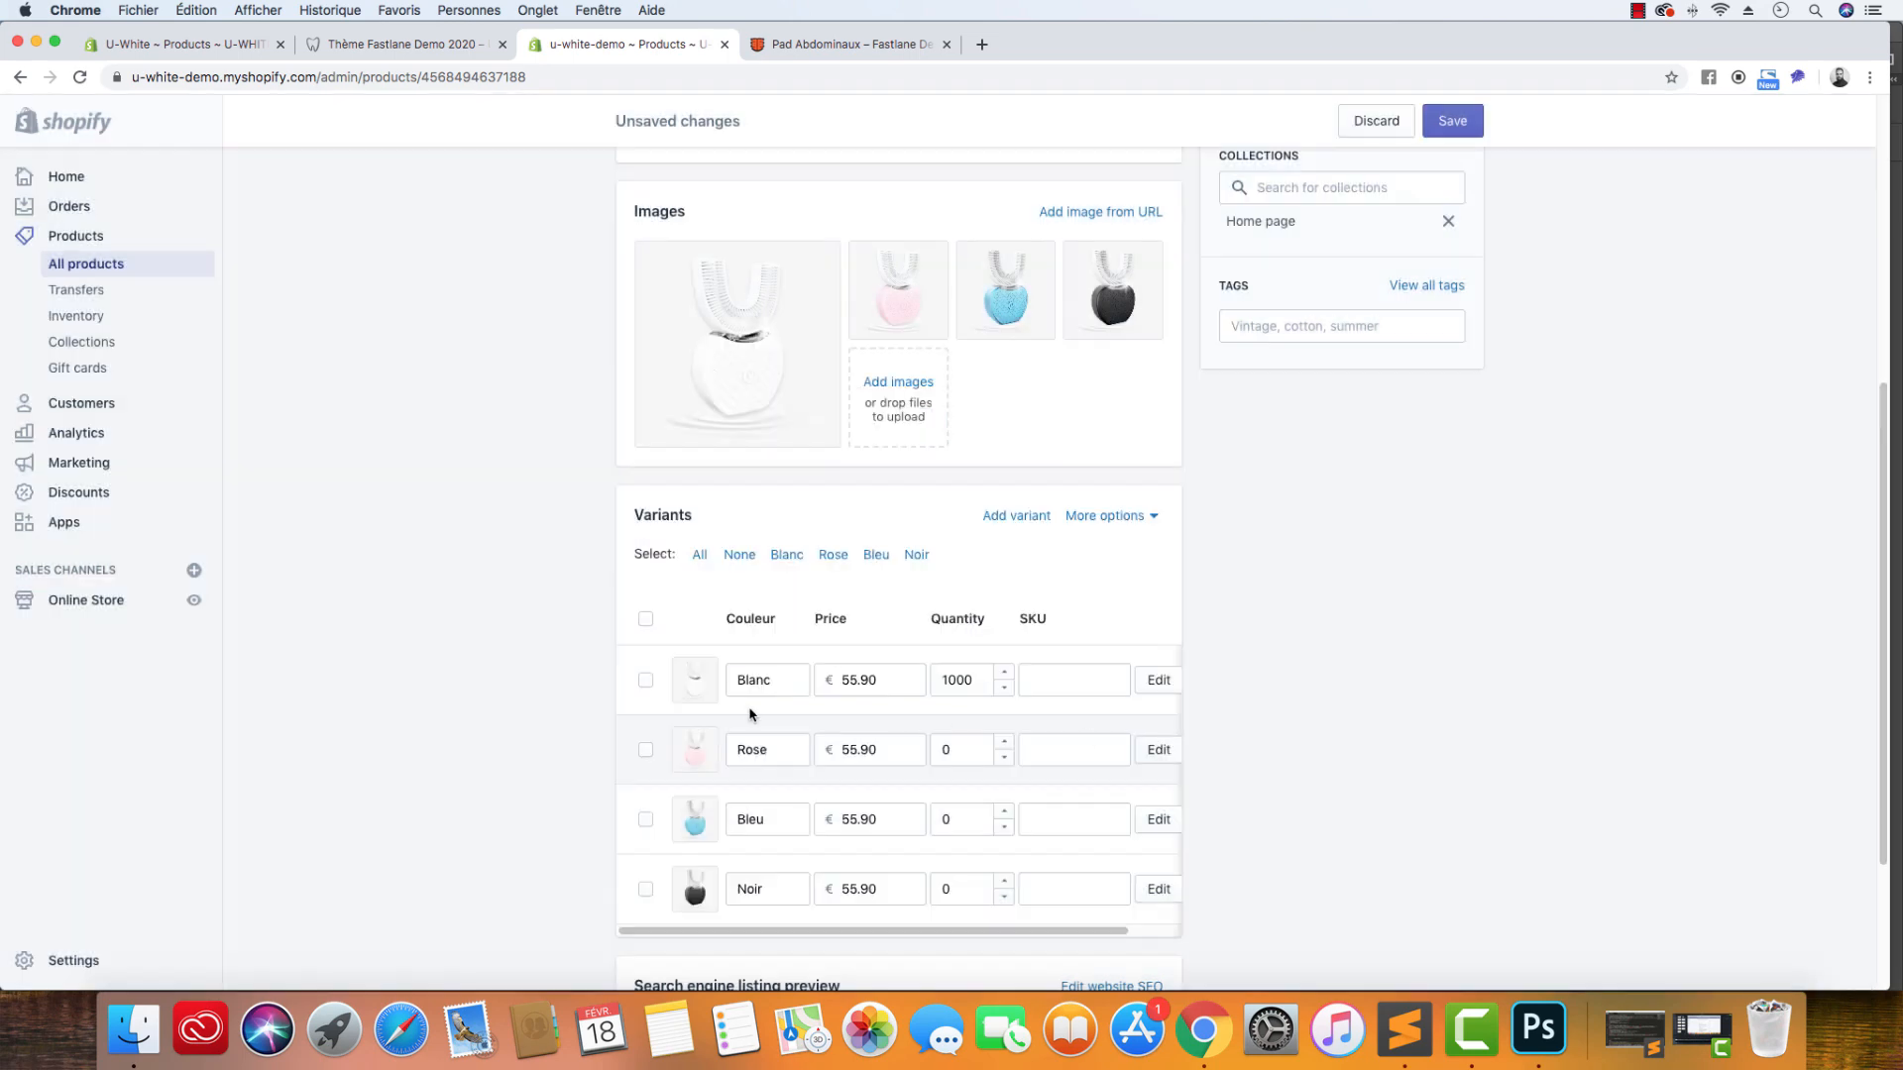
pyautogui.click(1449, 123)
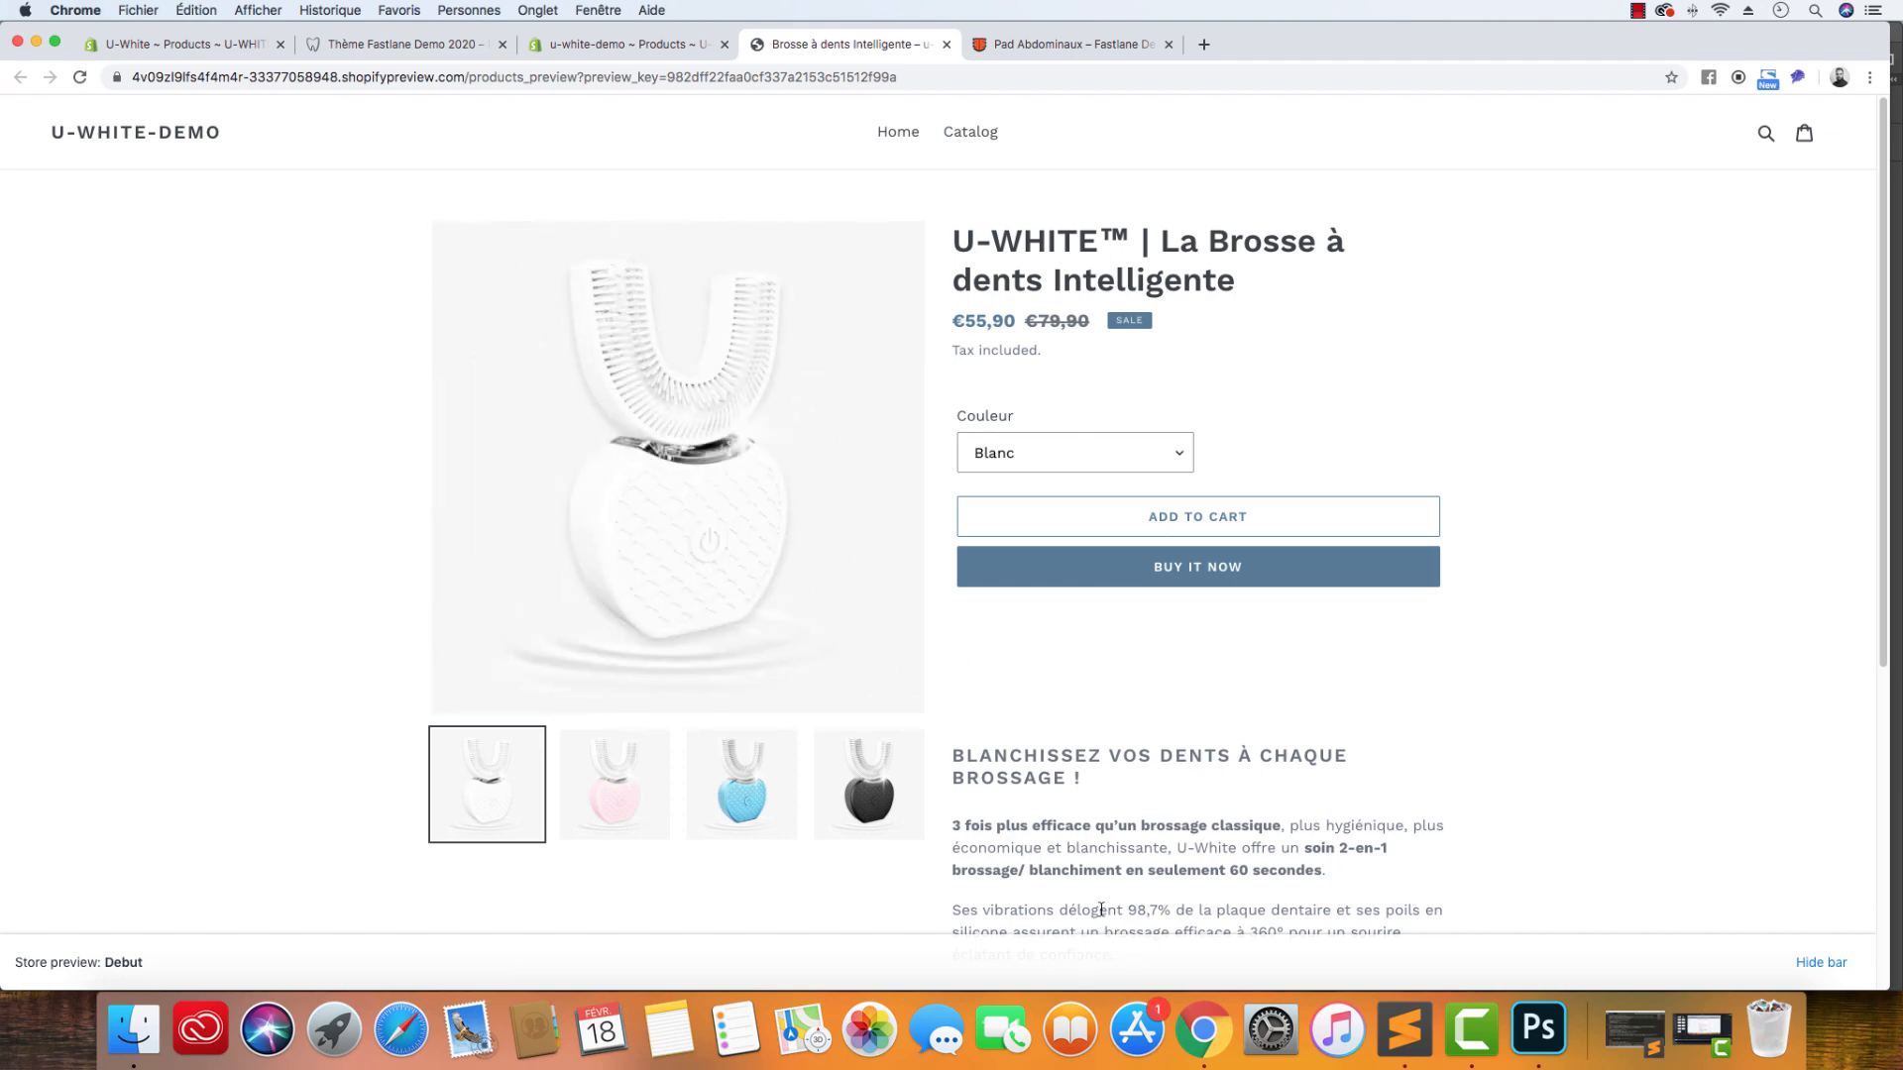
# Test the colour images in the product preview with the pink thumbnail and the Couleur choices Rose and Noir, and close it.
pyautogui.click(605, 779)
pyautogui.click(1178, 458)
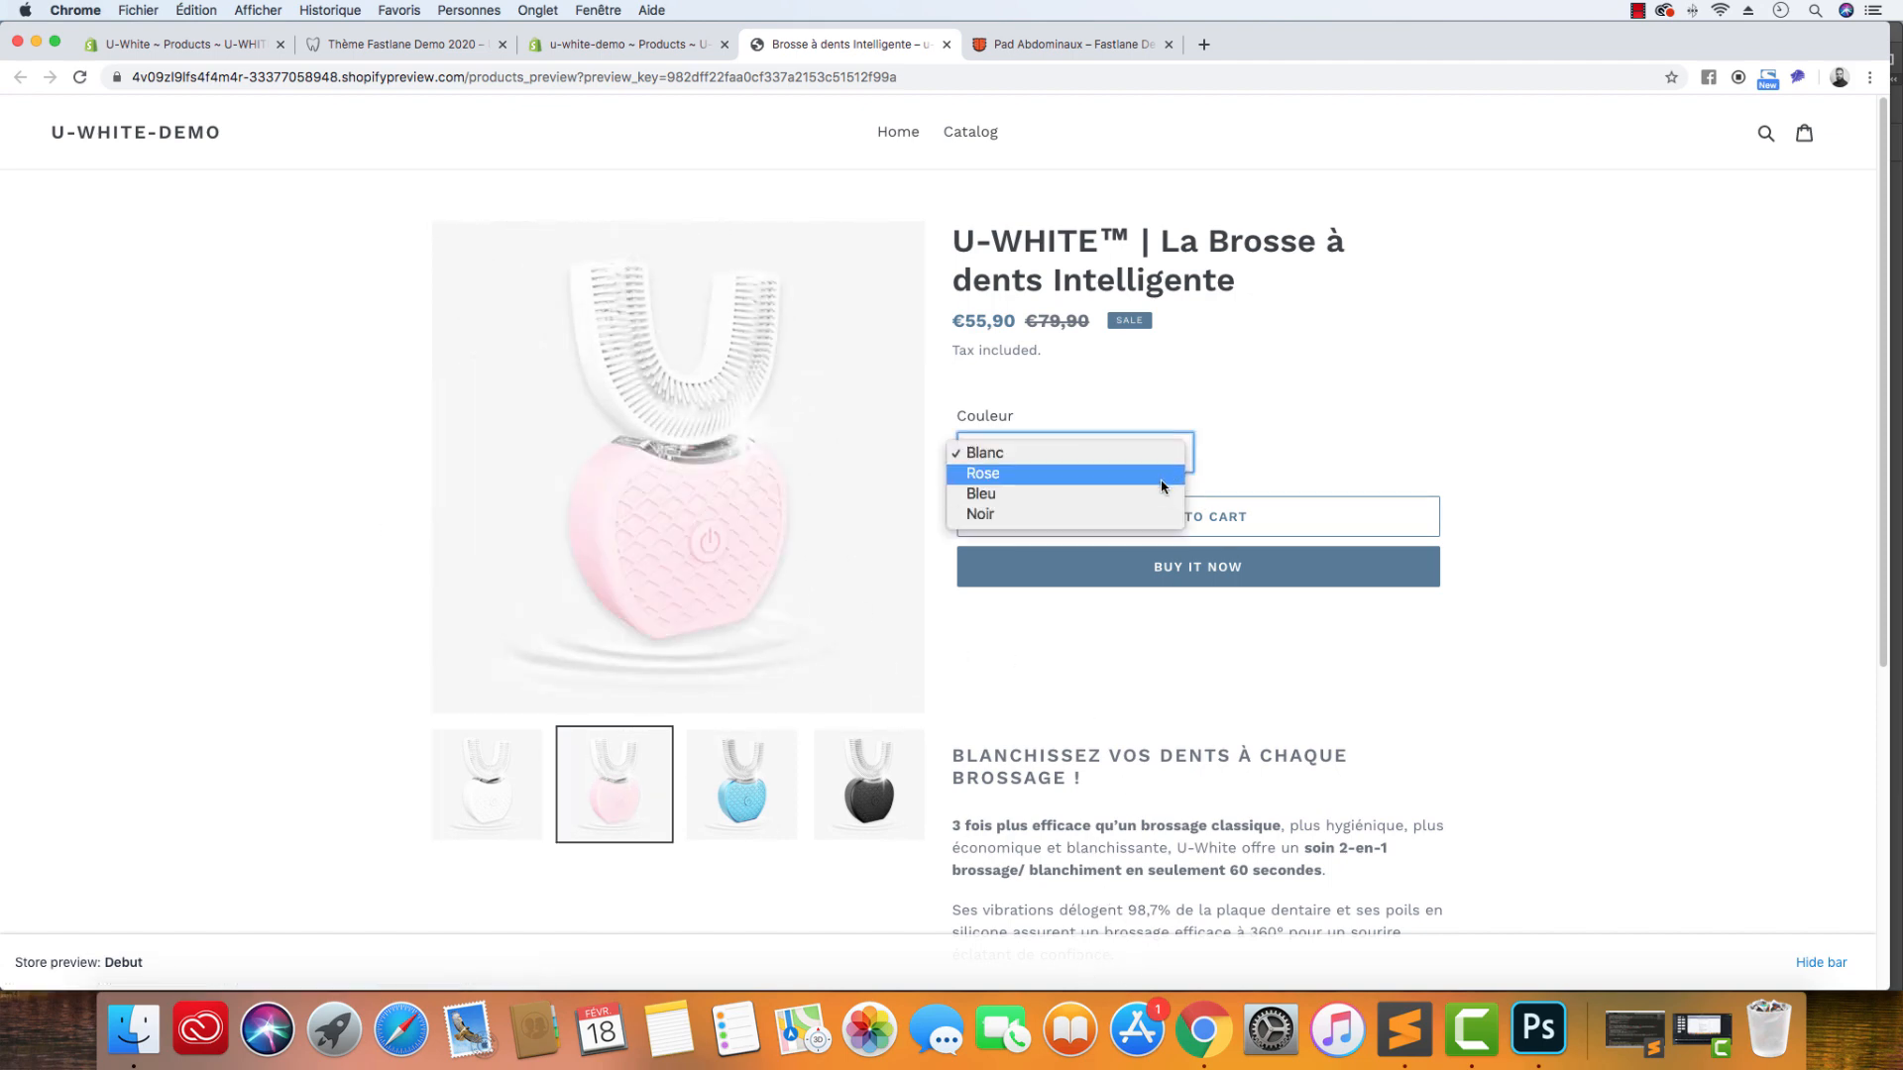
pyautogui.click(1165, 473)
pyautogui.click(1163, 473)
pyautogui.click(1163, 473)
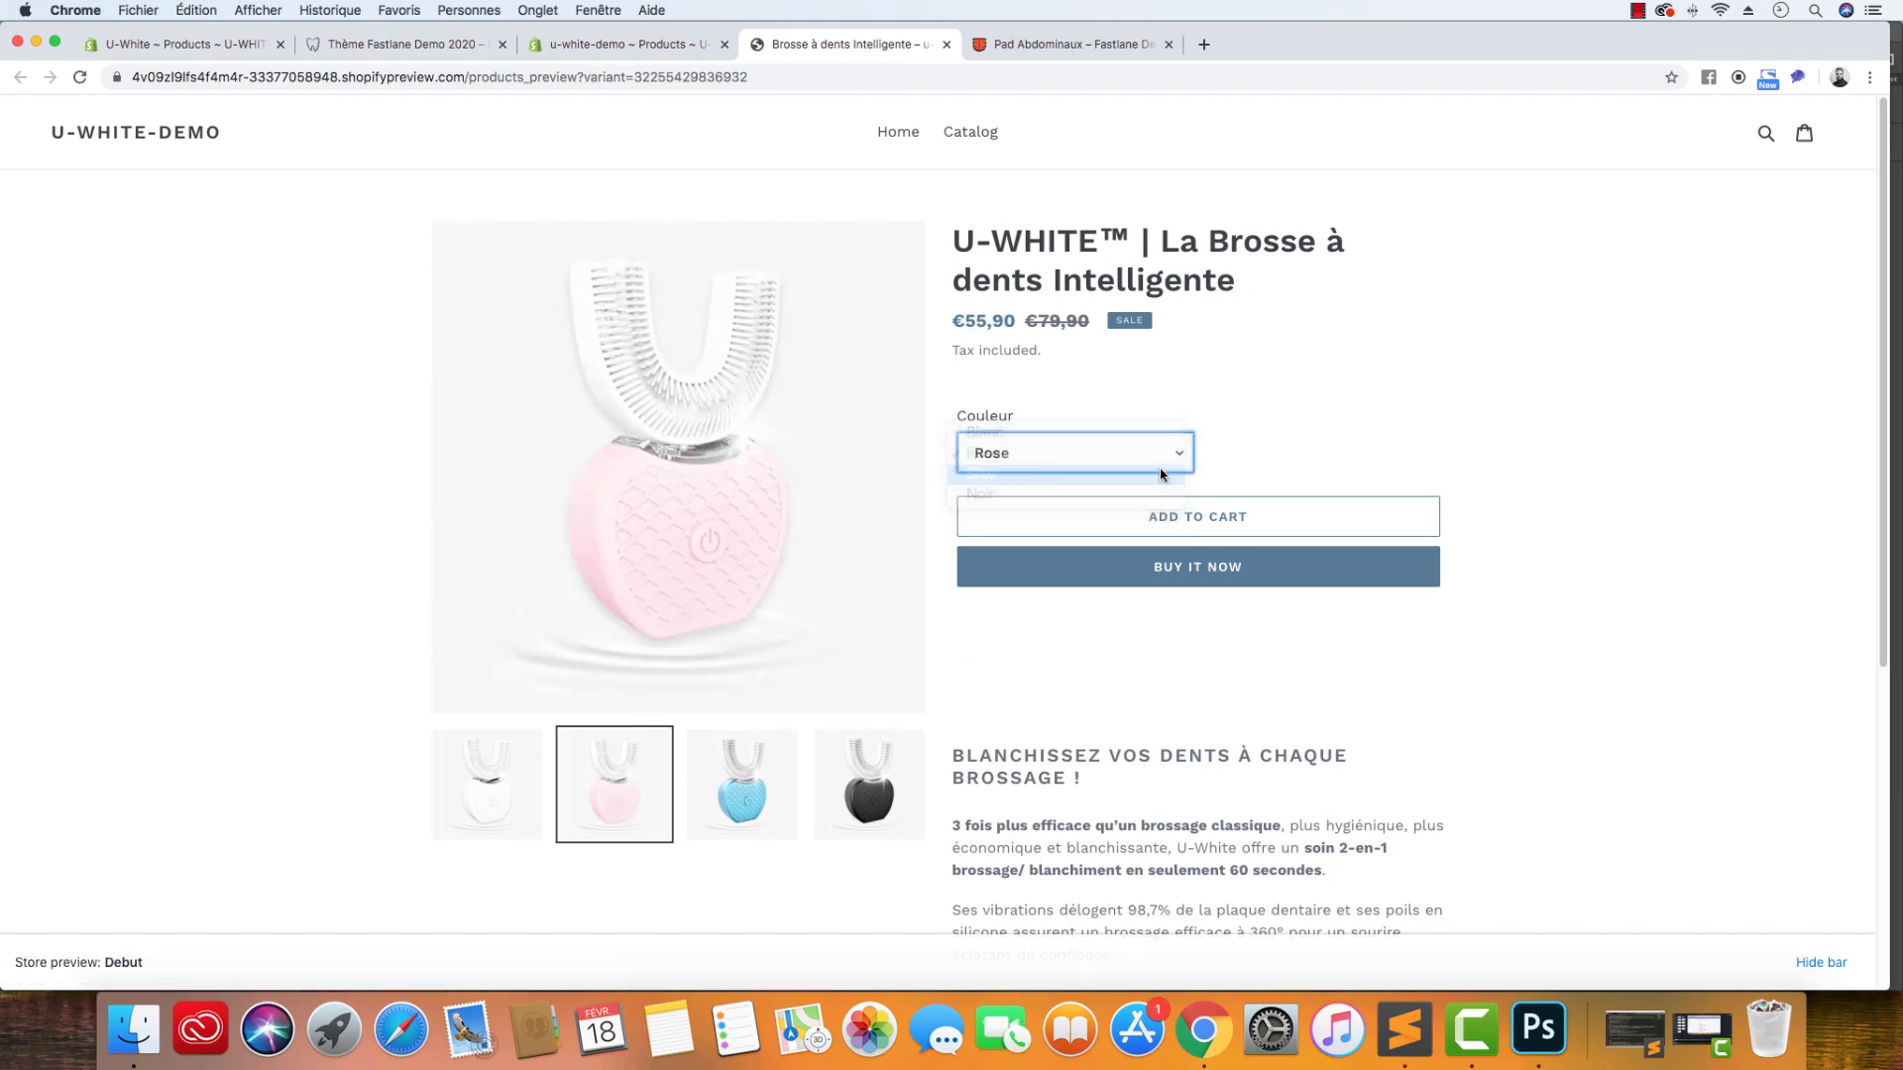
pyautogui.click(1168, 456)
pyautogui.press('Return')
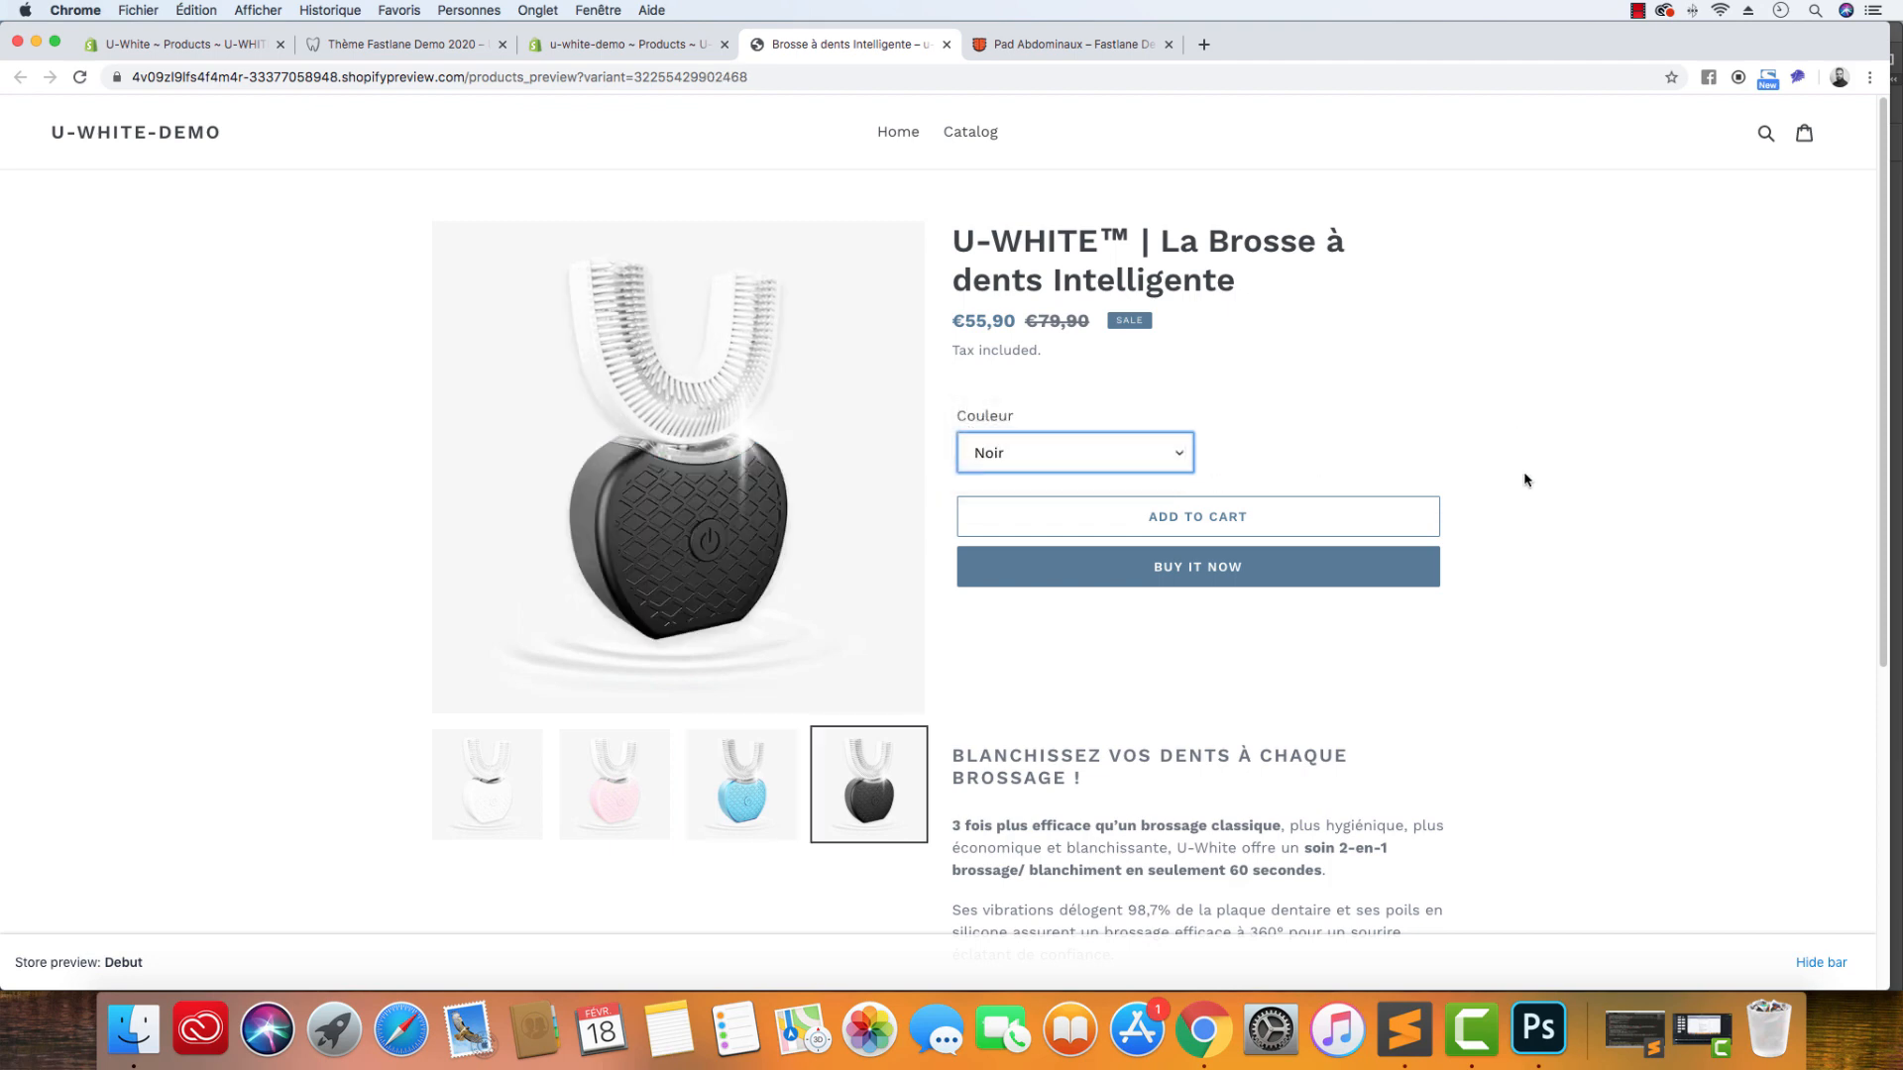
pyautogui.click(946, 44)
# Open the product "U-WHITE™ | La Brosse à dents Intelligente Blanc" and upload White_1.jpg from the Products folder in Finder to its images.
pyautogui.click(112, 269)
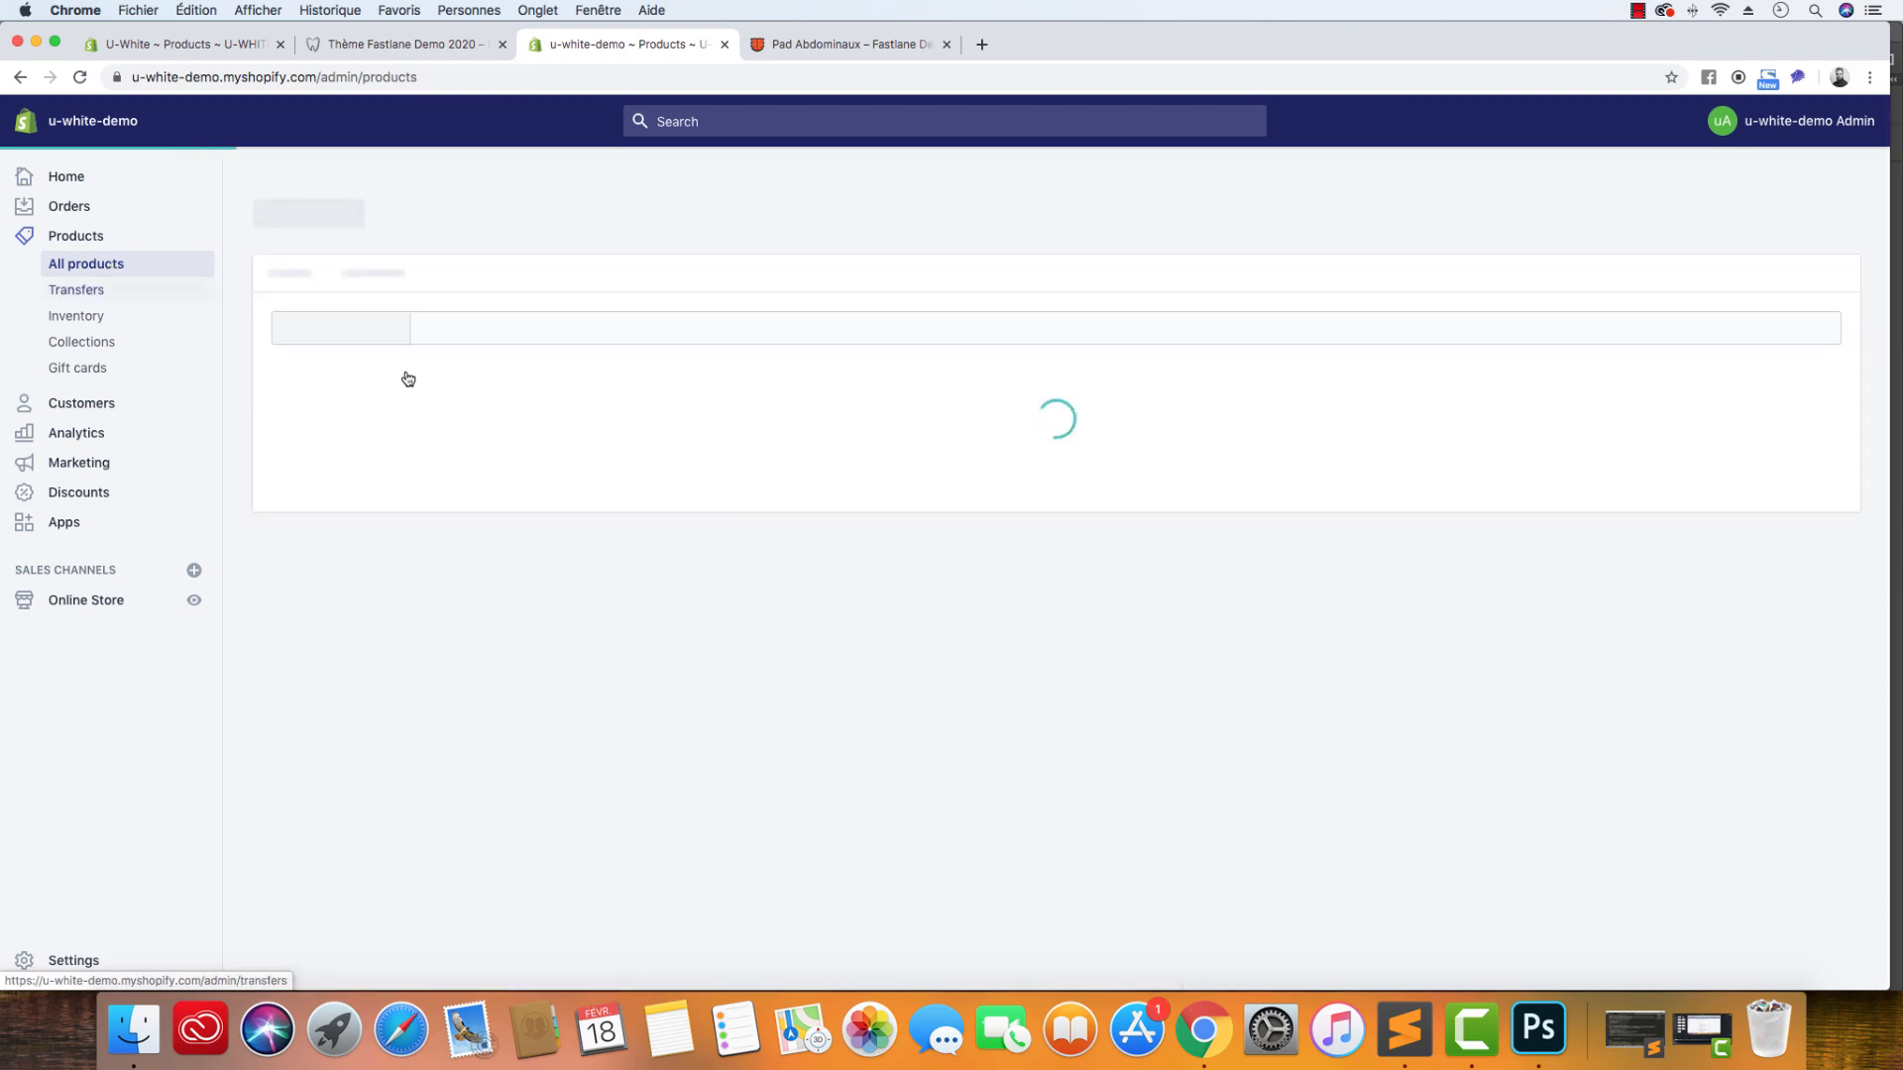
pyautogui.click(513, 531)
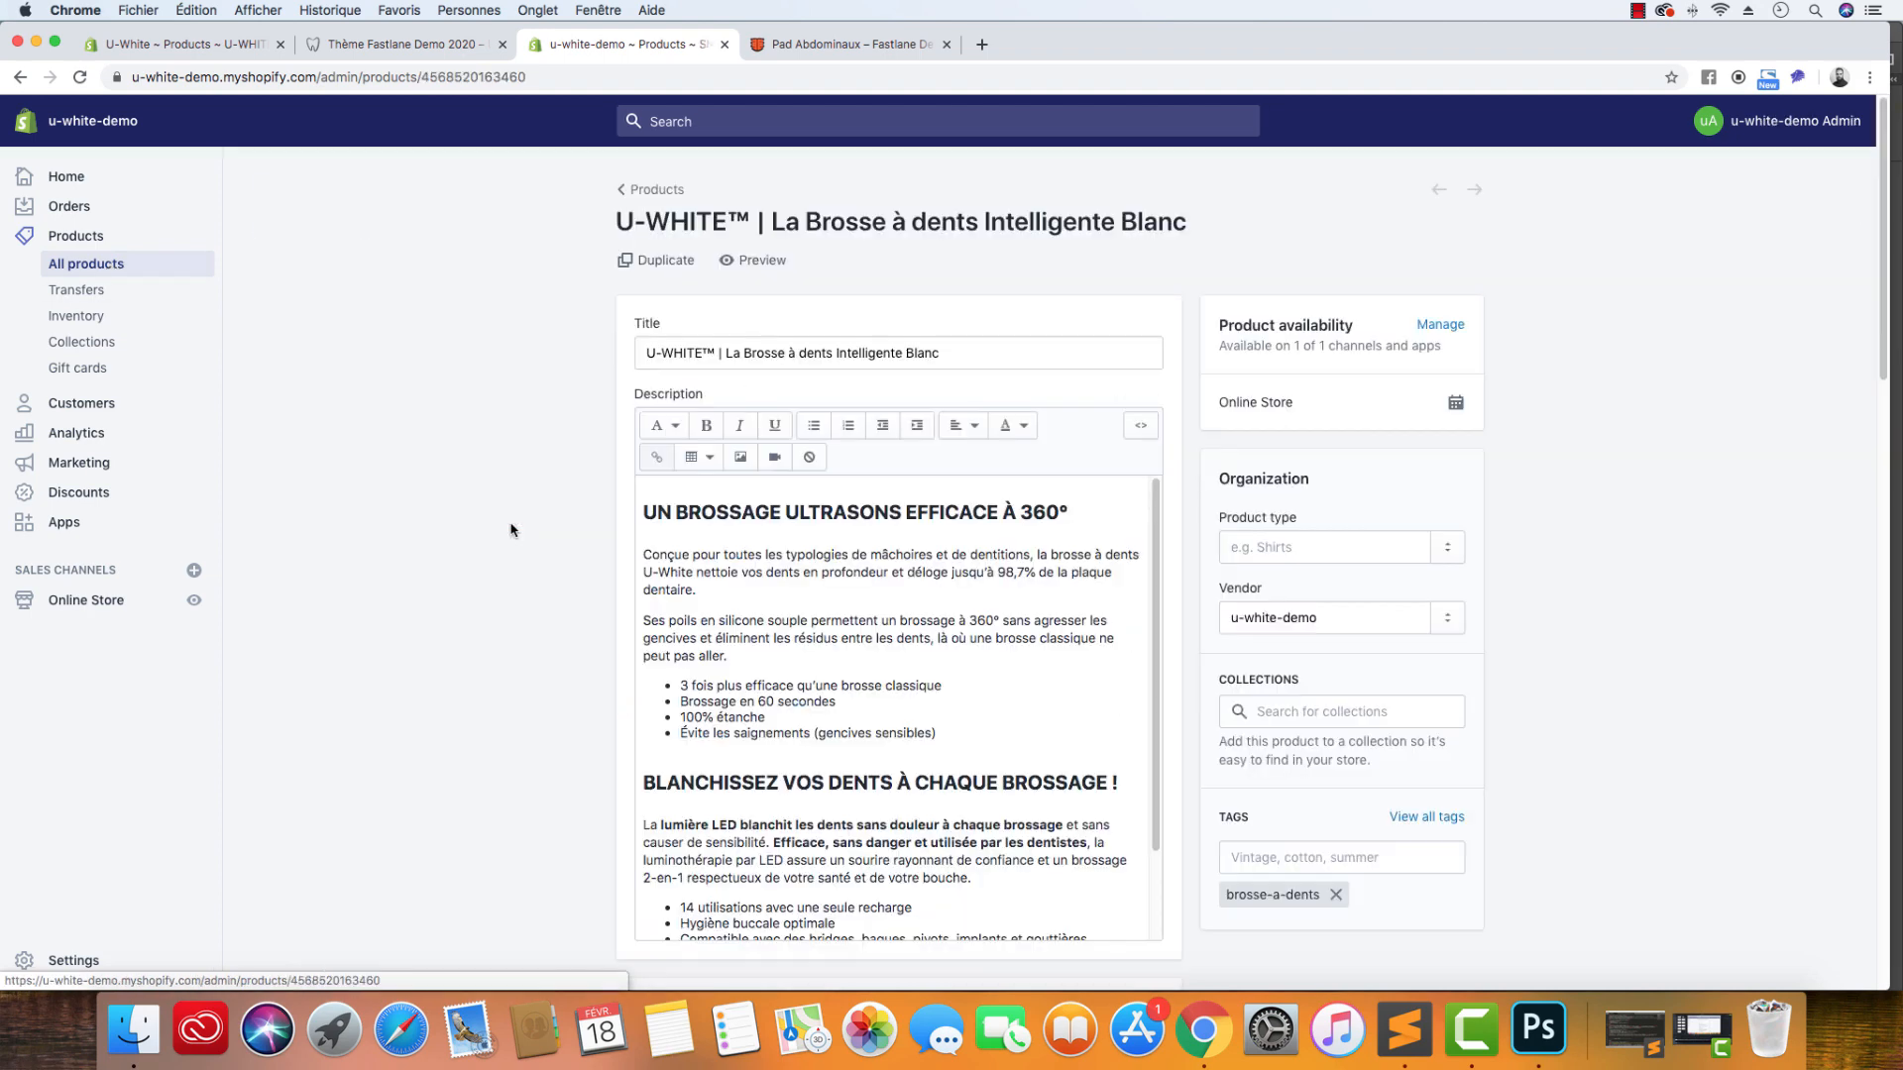
pyautogui.scroll(-10, 480, 598)
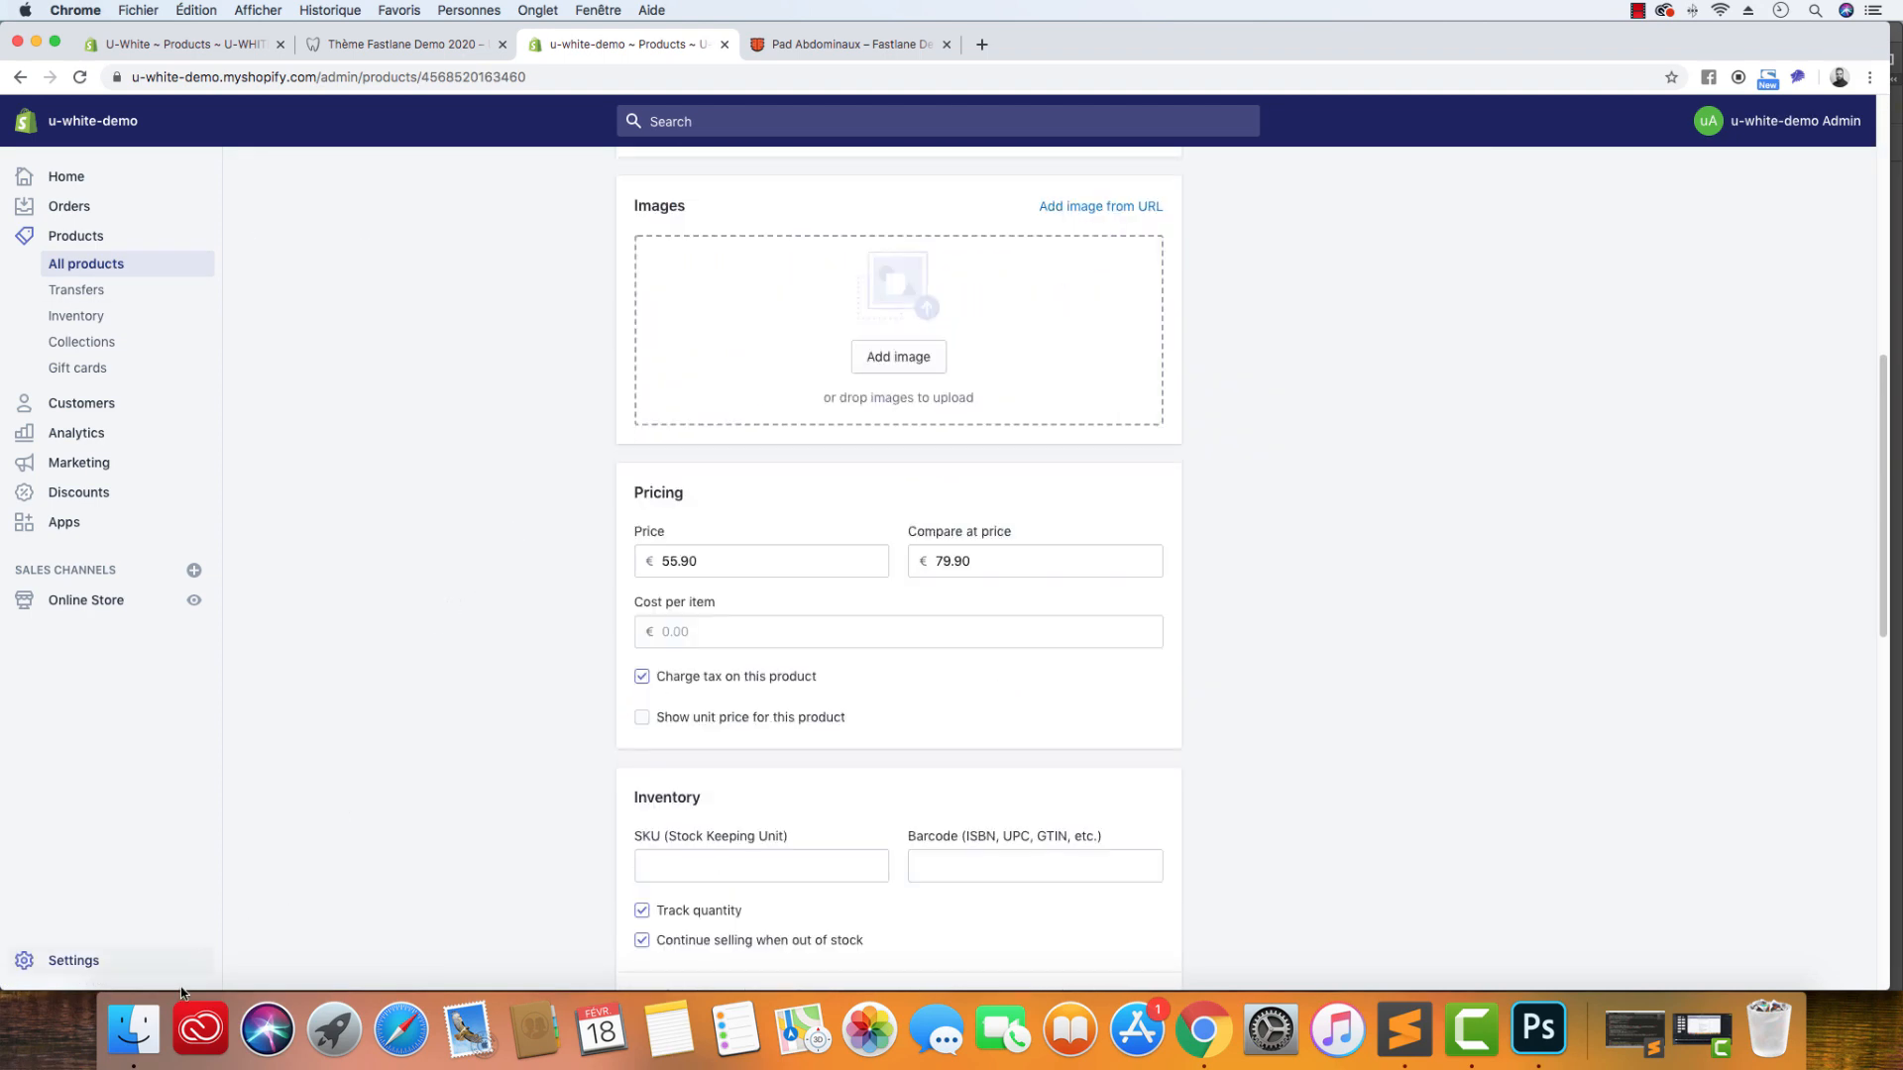
pyautogui.click(134, 1030)
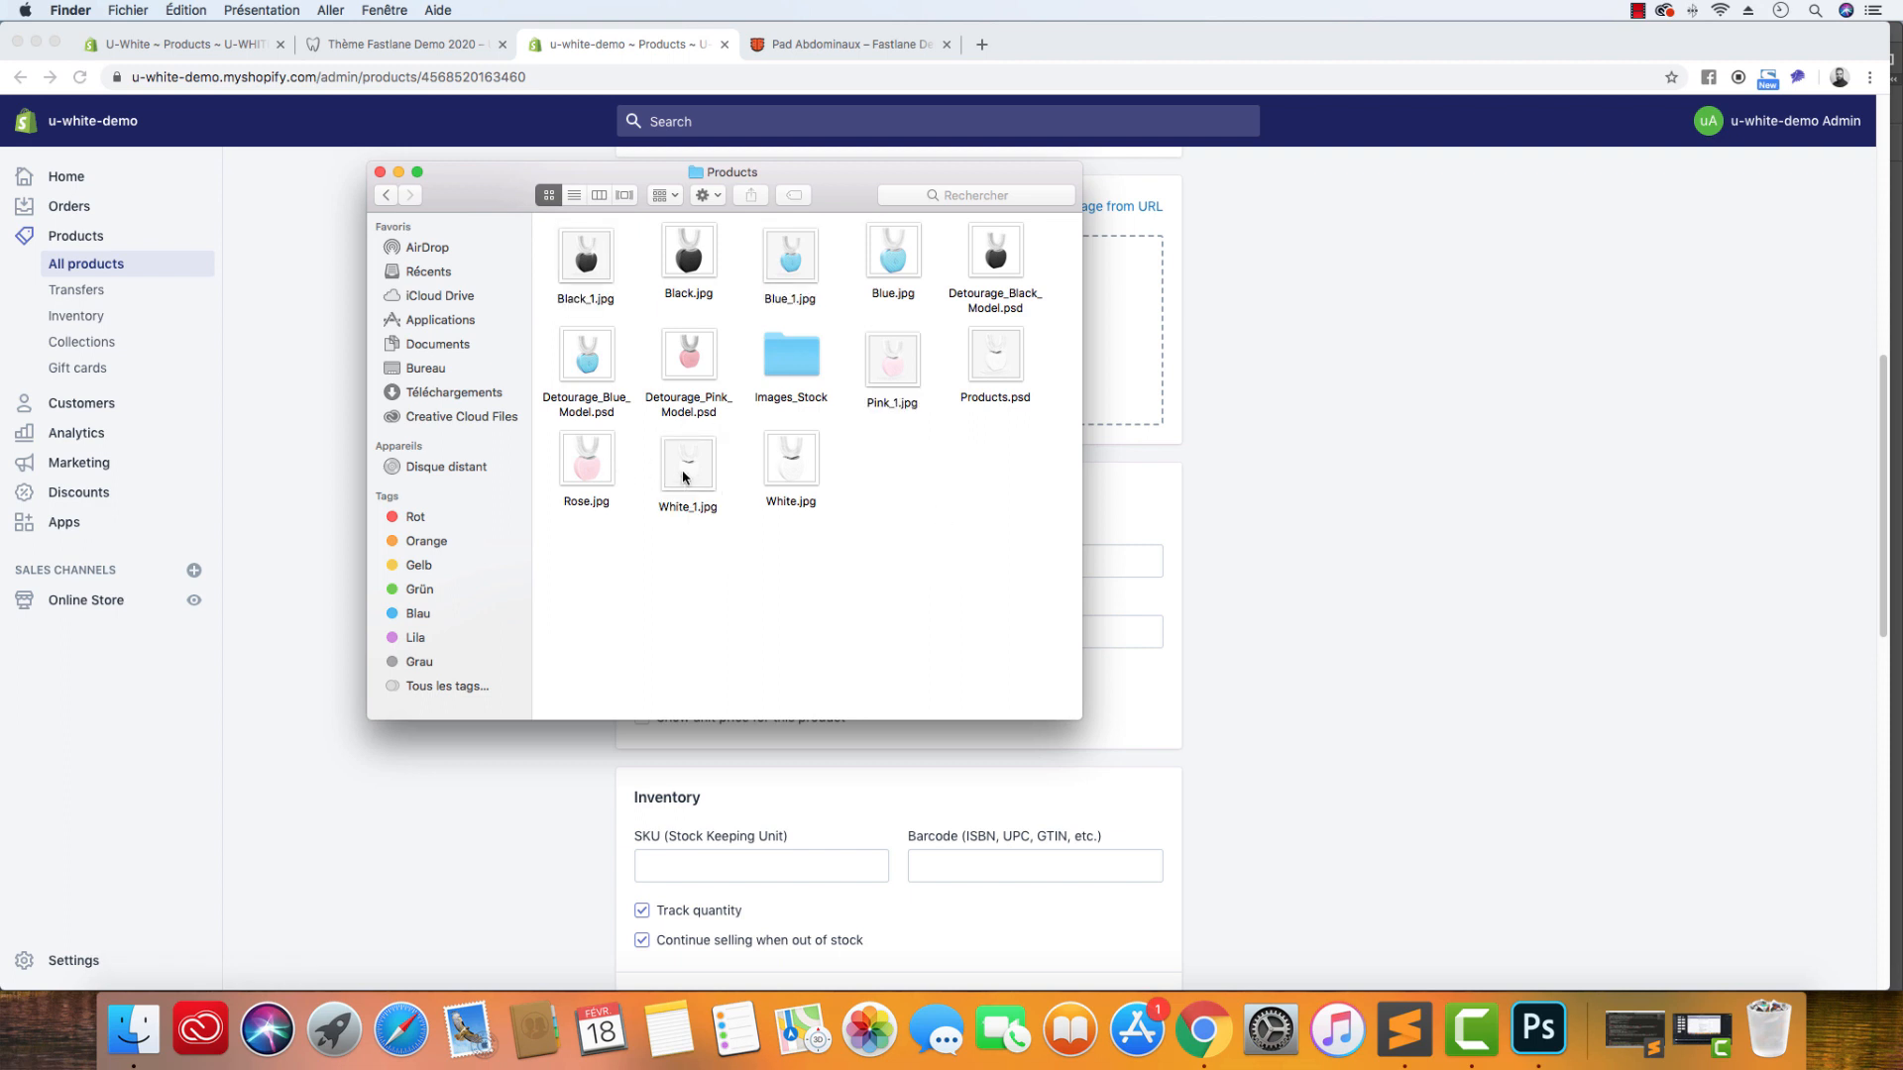
pyautogui.moveTo(683, 476); pyautogui.dragTo(1115, 327)
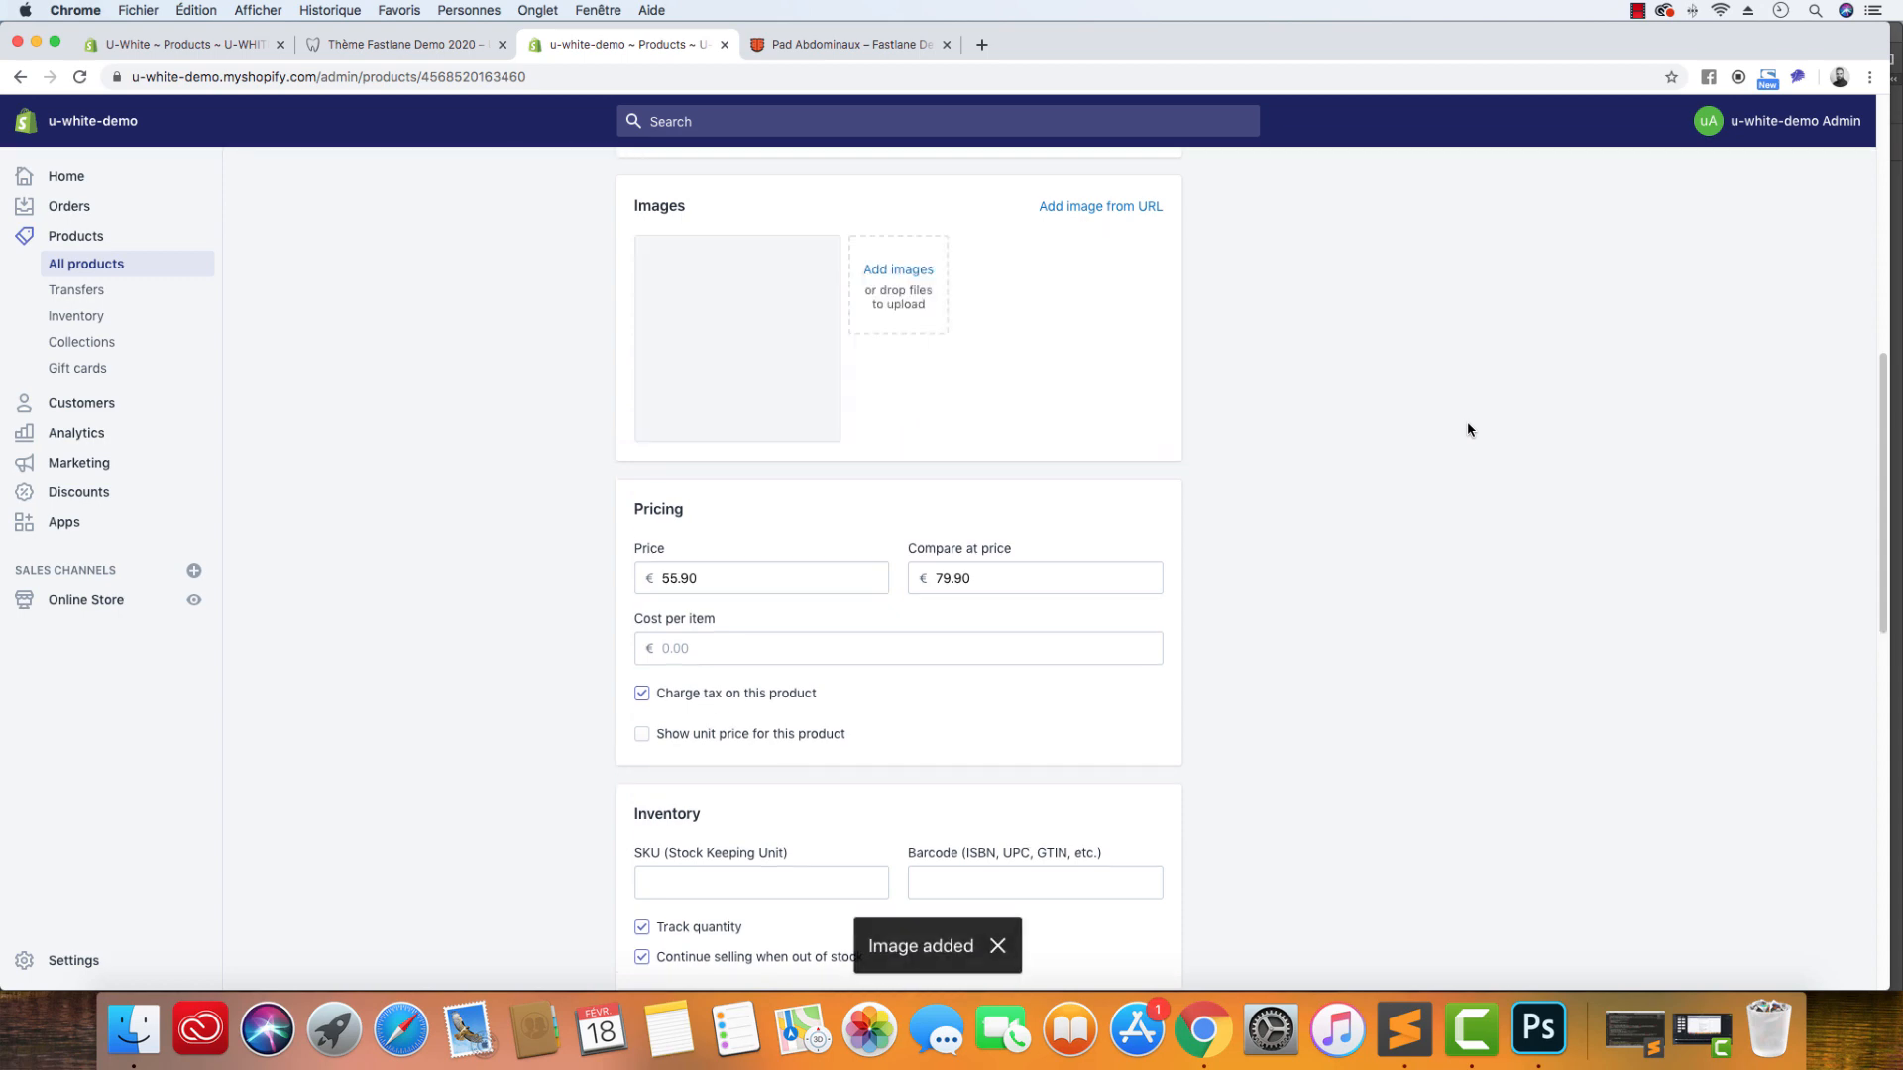
# Preview the Blanc toothbrush's store page, close the preview and return to the product's images.
pyautogui.scroll(8, 1448, 476)
pyautogui.scroll(-6, 1437, 442)
pyautogui.scroll(6, 1432, 438)
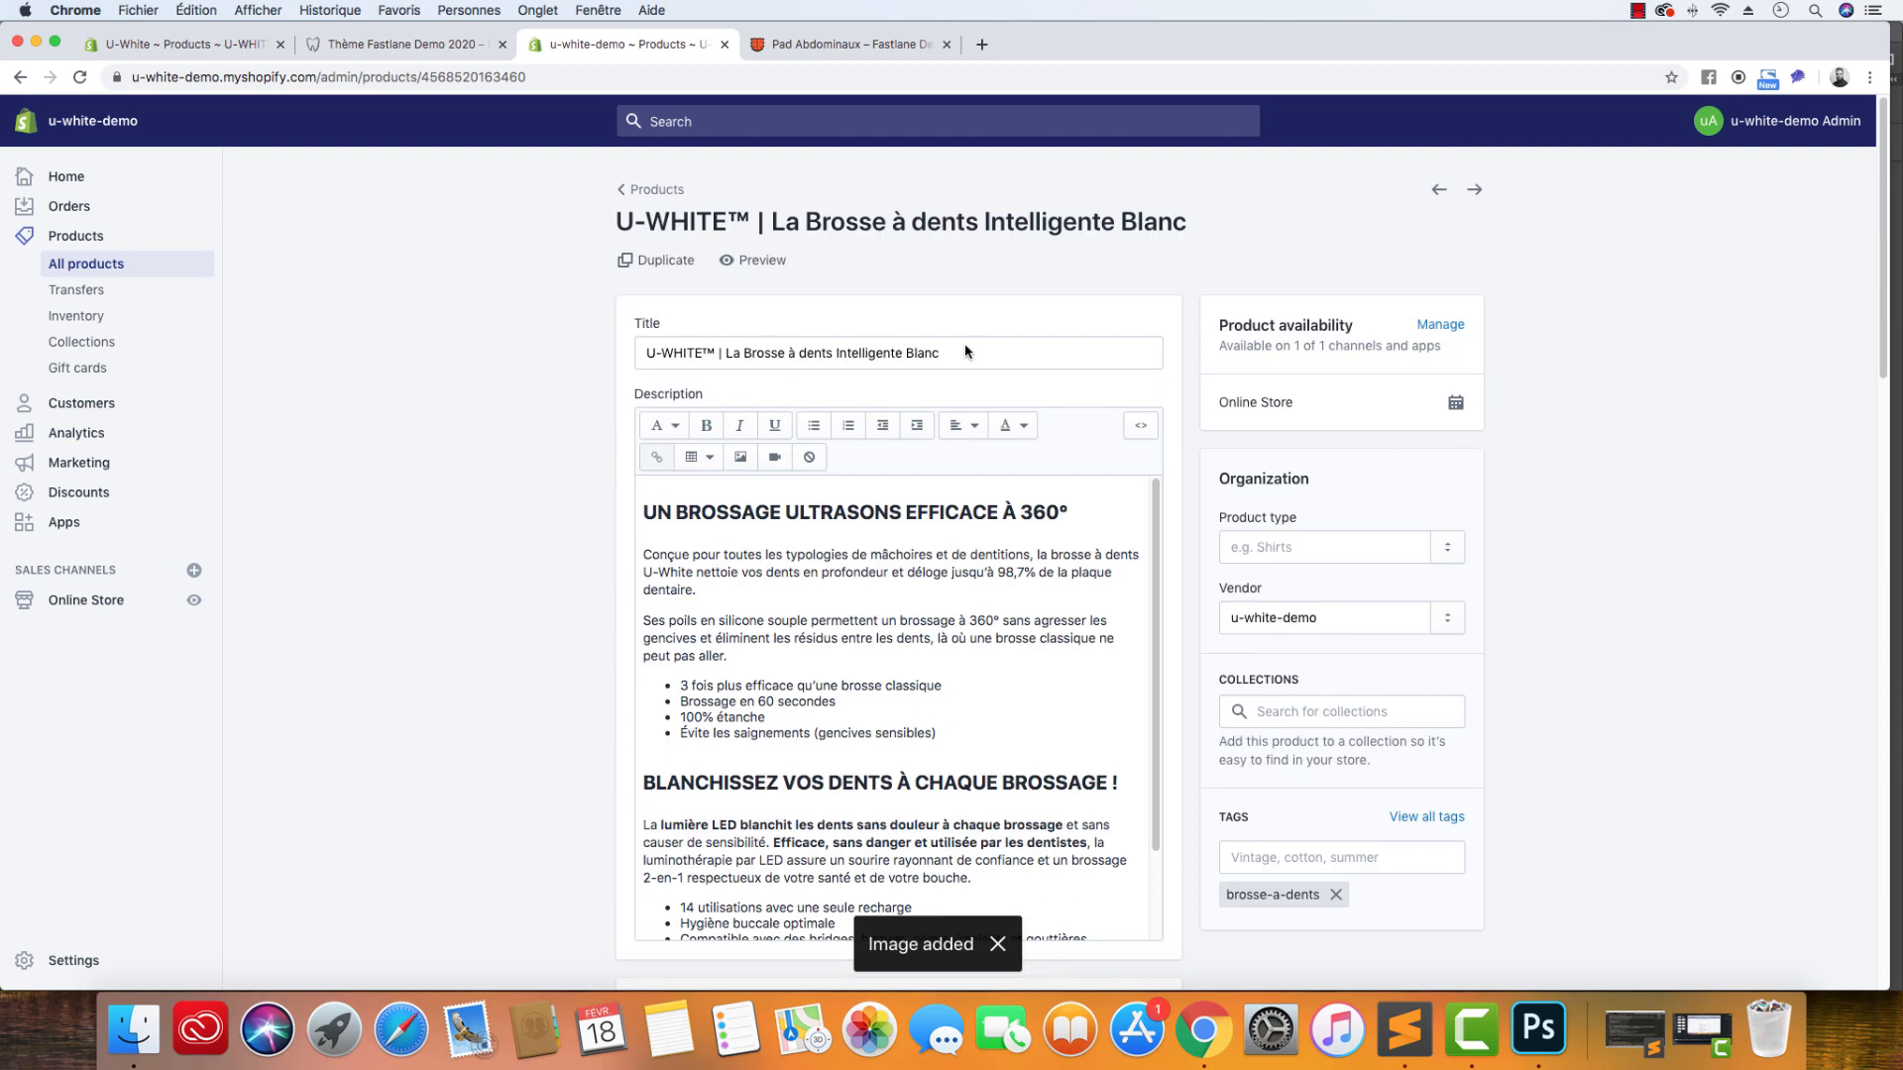
pyautogui.click(771, 257)
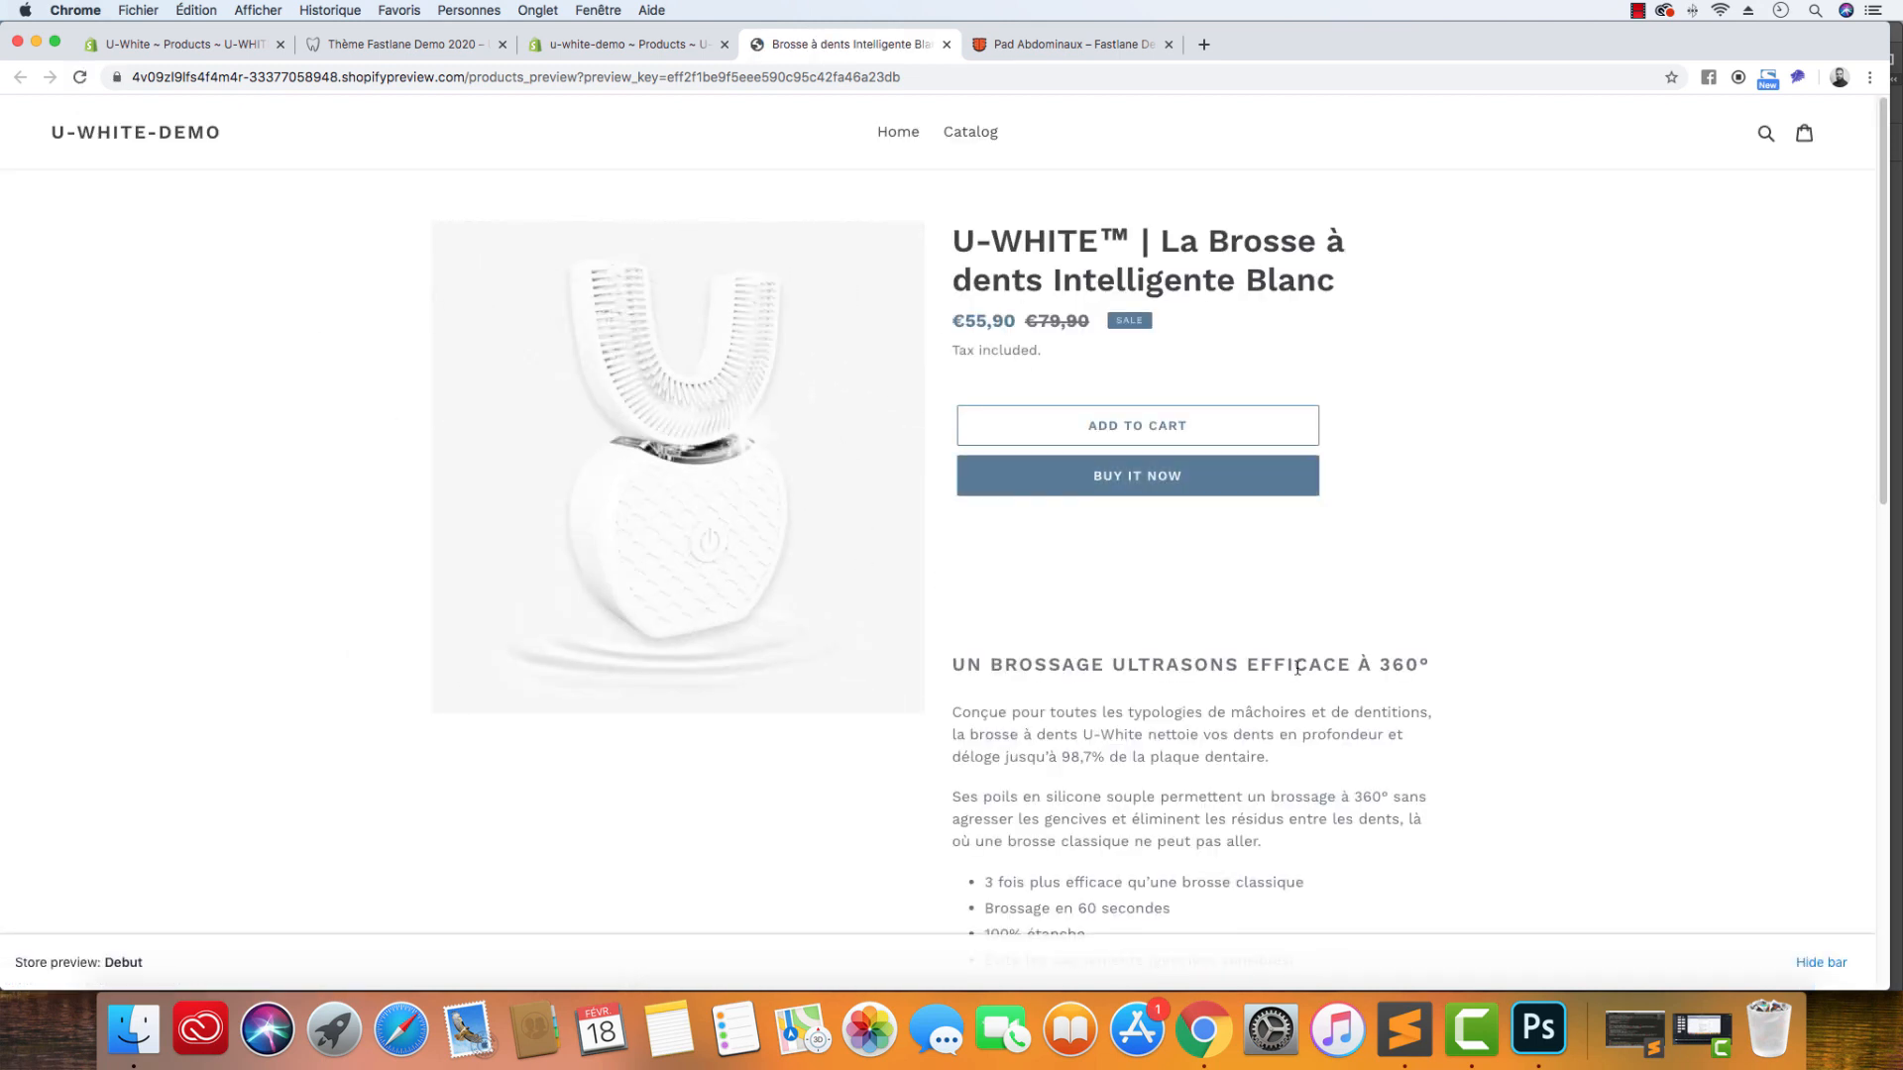
pyautogui.click(946, 43)
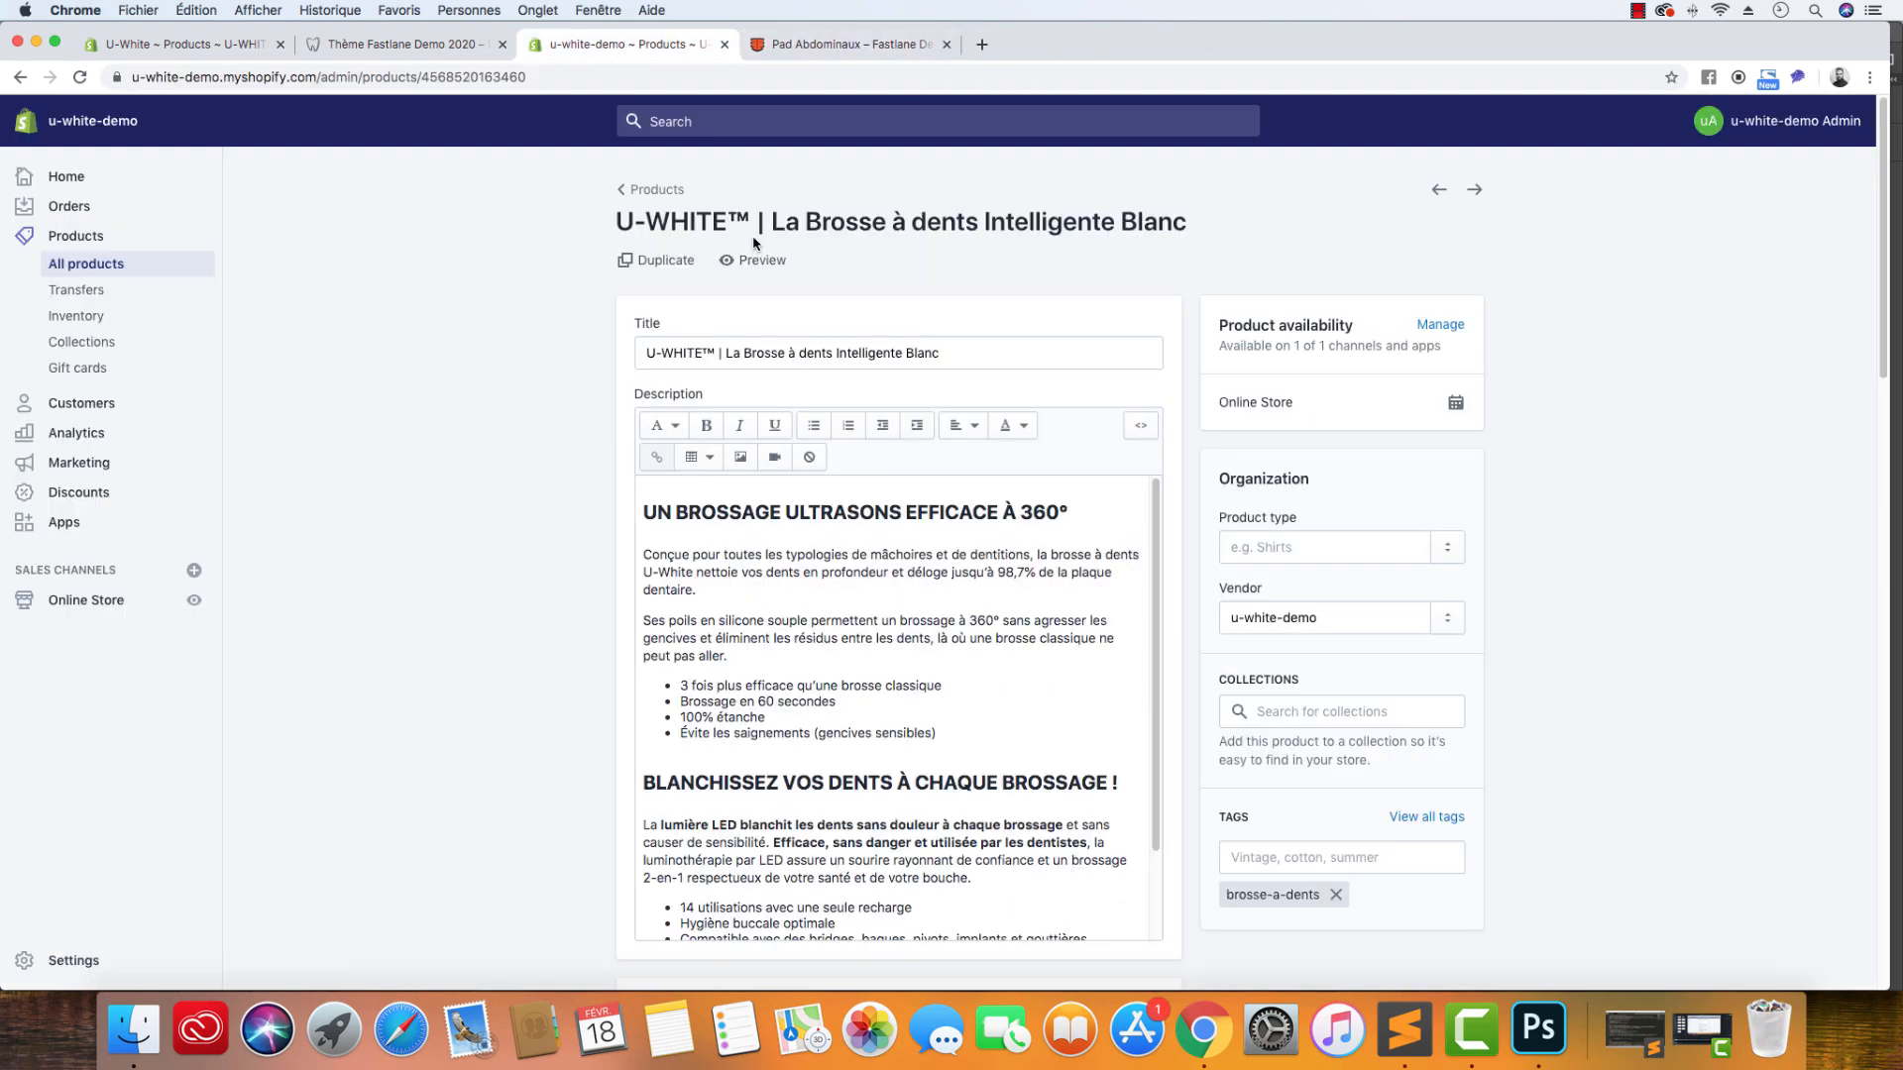
pyautogui.scroll(-6, 591, 571)
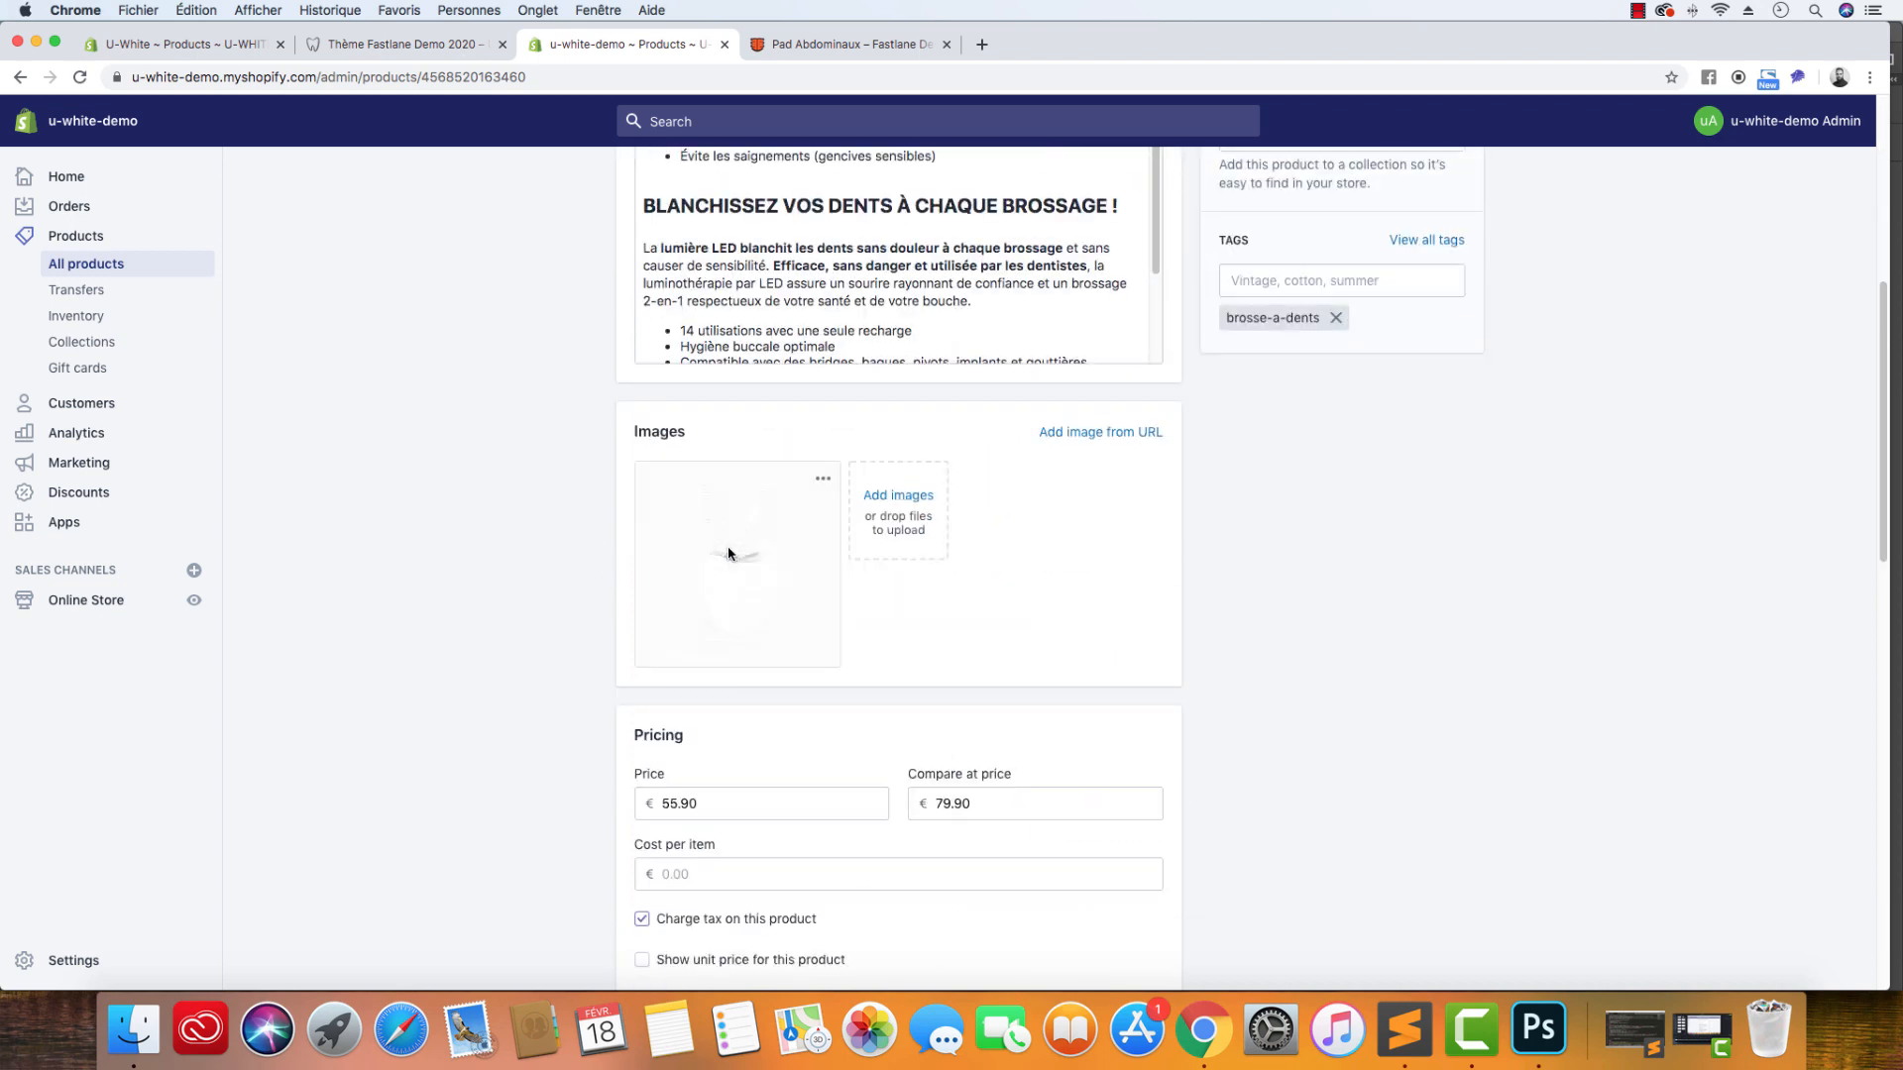